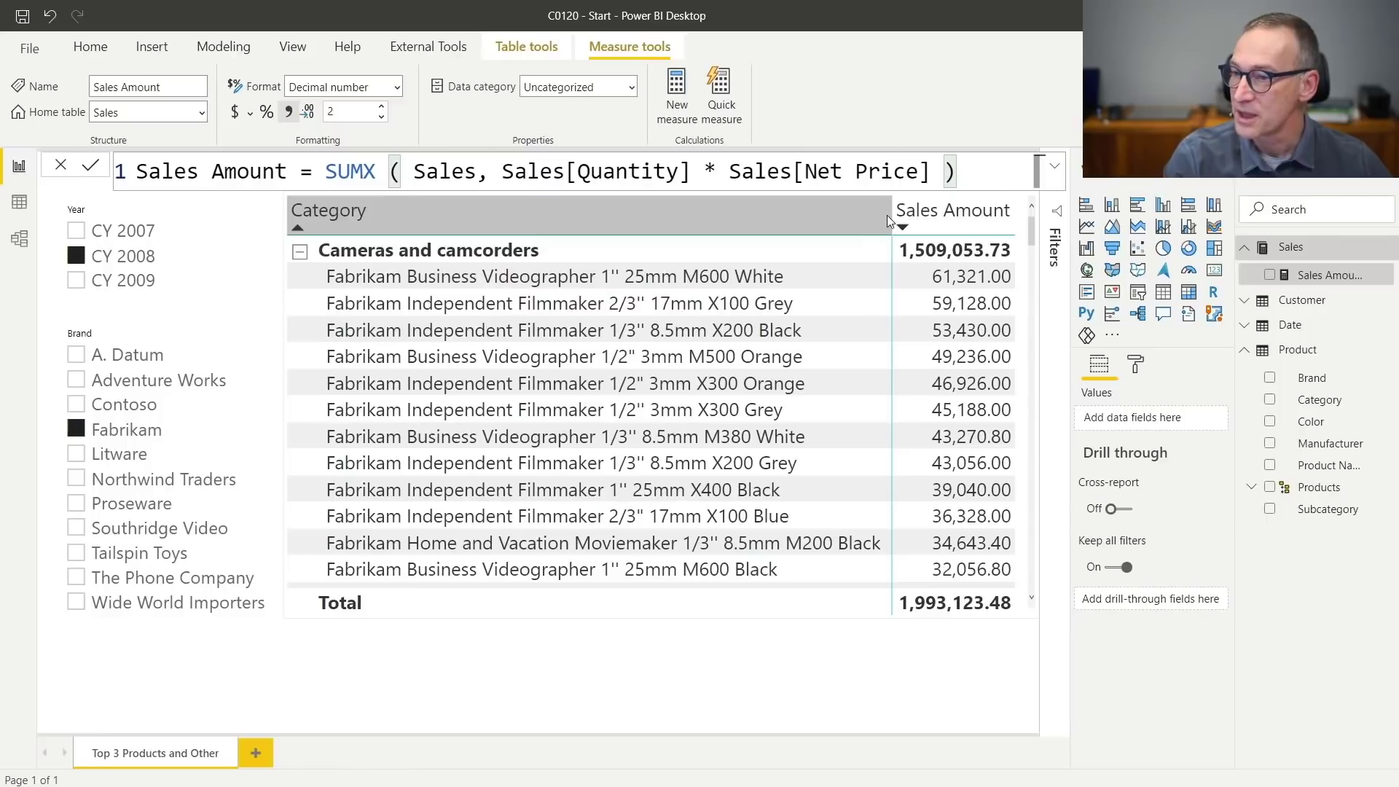
Narrow the Category column of the matrix and display the filters applied to that visual.
{"action": "left_click_drag", "start_coordinate": [890, 215], "coordinate": [748, 217]}
{"action": "left_click", "coordinate": [886, 372]}
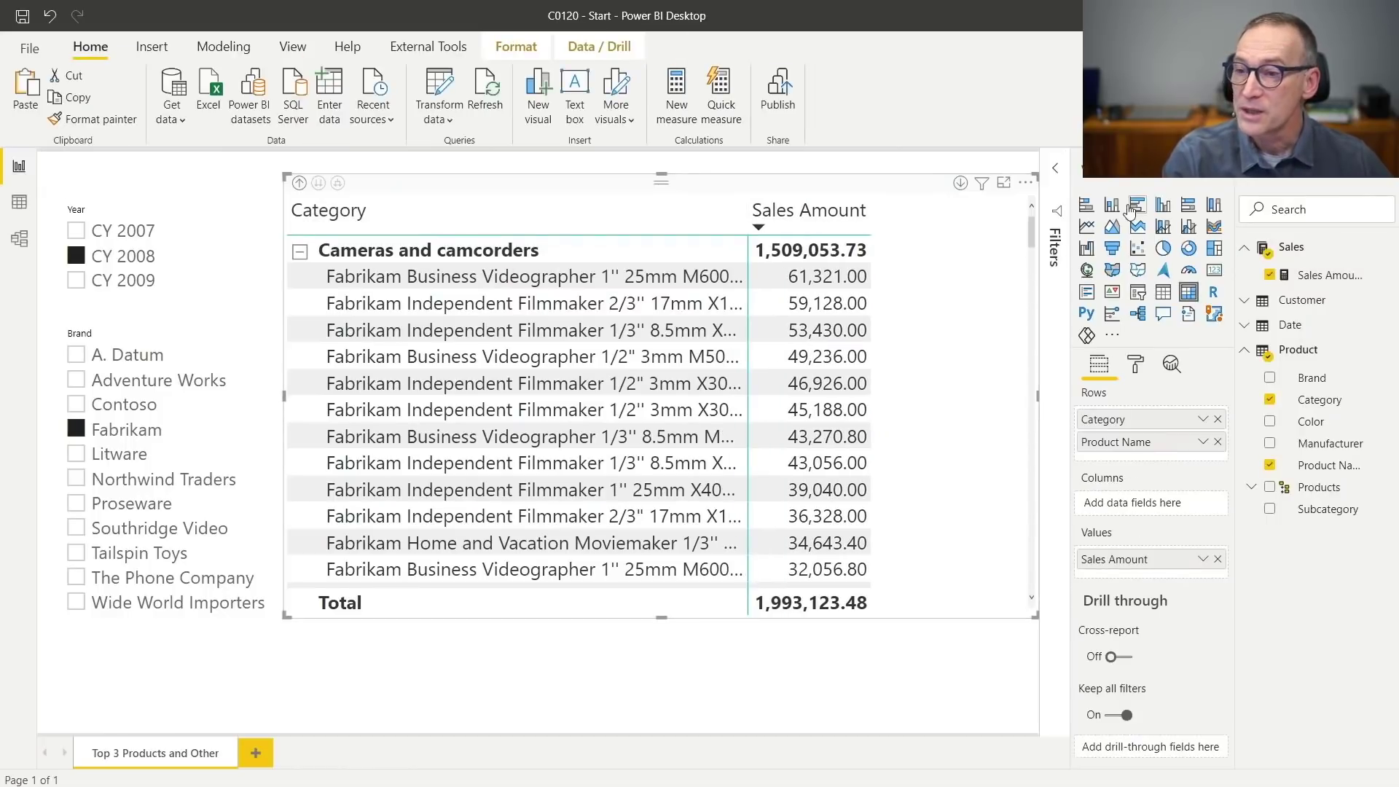
{"action": "left_click", "coordinate": [1054, 173]}
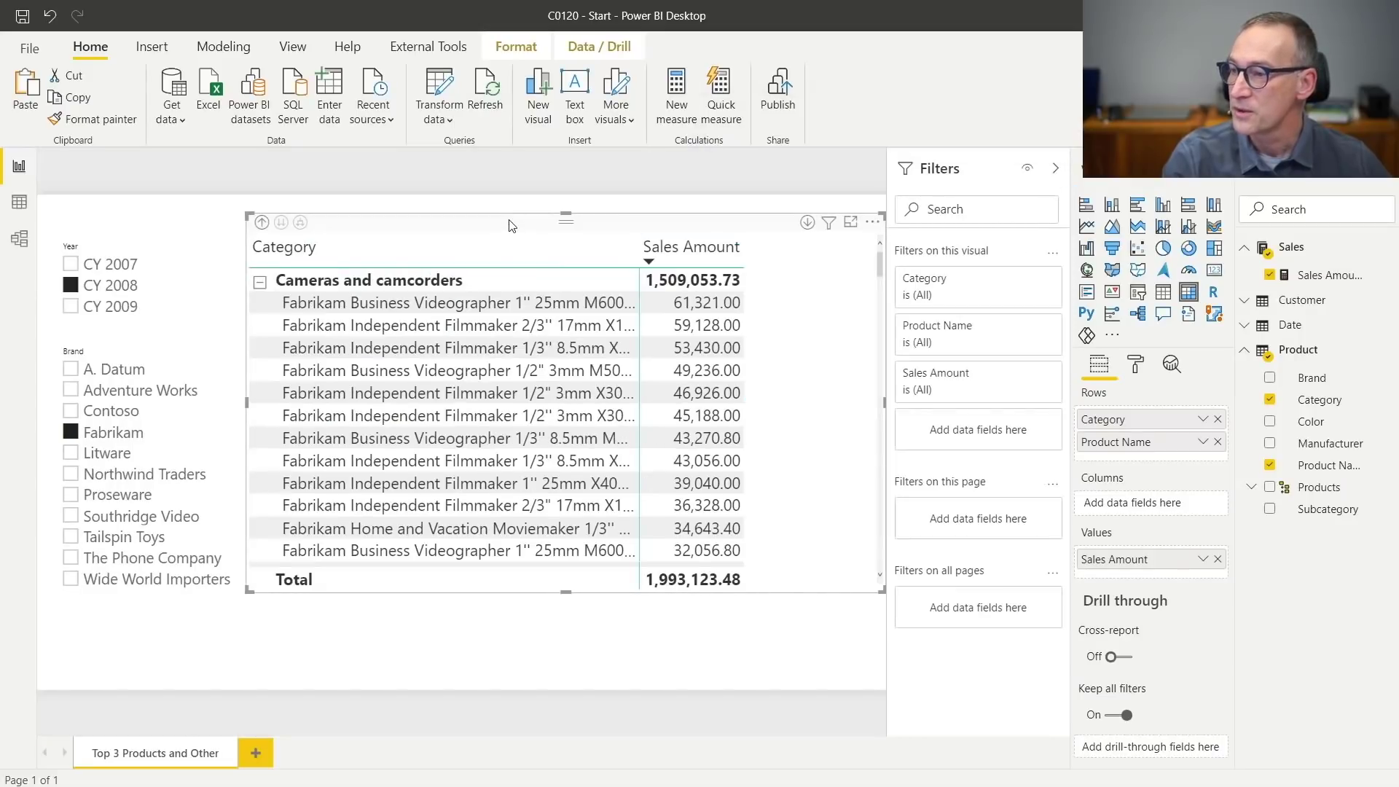
Try a Top N filter on Product Name showing the top 3 items by Sales Amount, and clear it again.
{"action": "left_click", "coordinate": [1025, 343]}
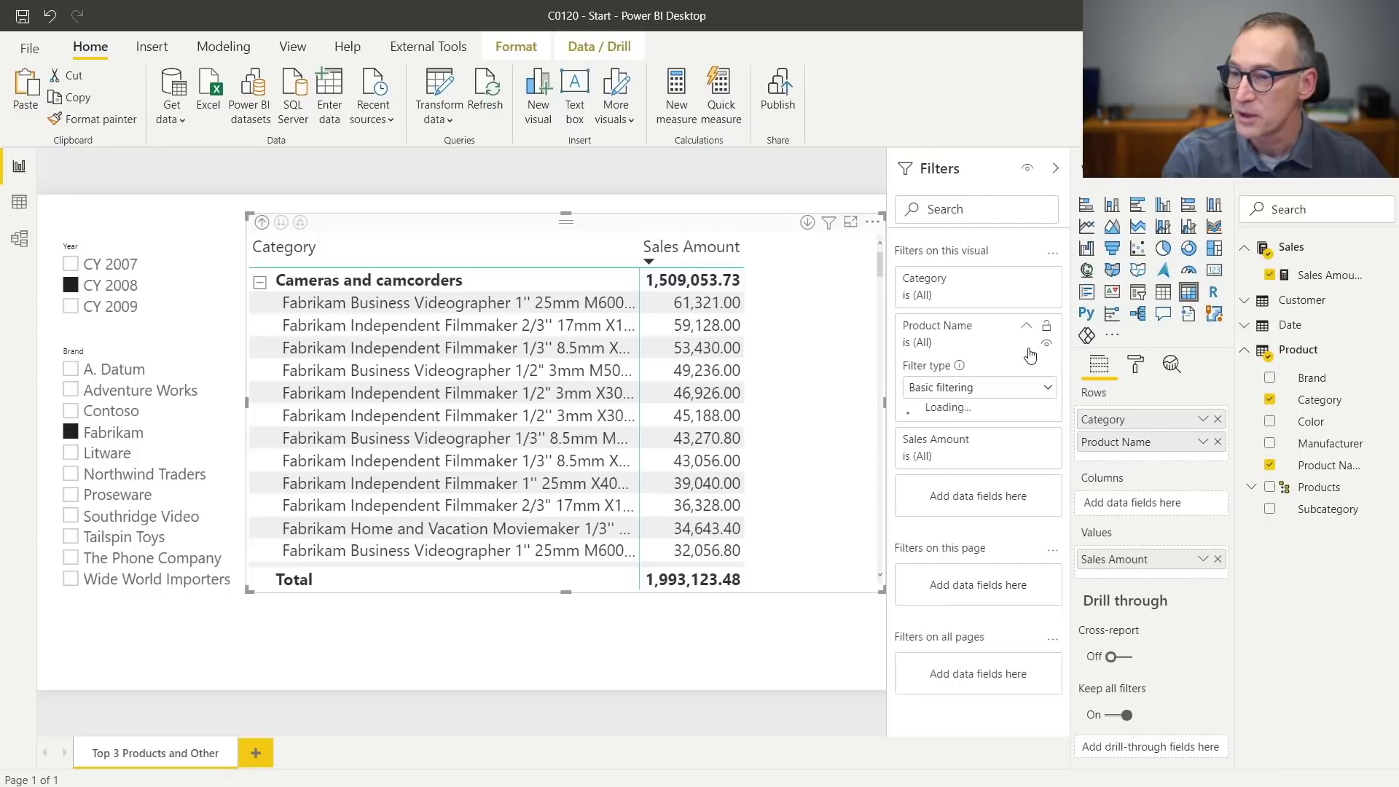
{"action": "left_click", "coordinate": [956, 387]}
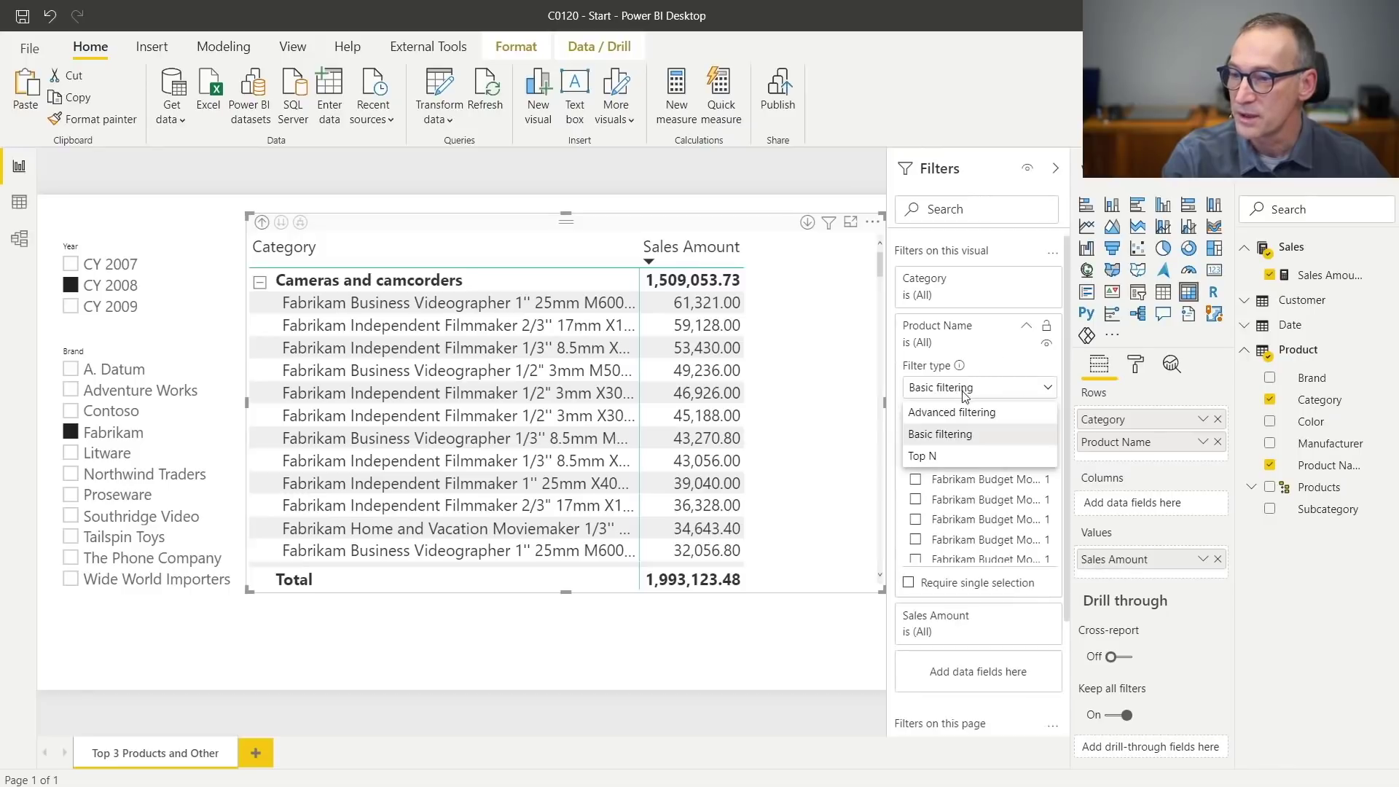
{"action": "left_click", "coordinate": [955, 459]}
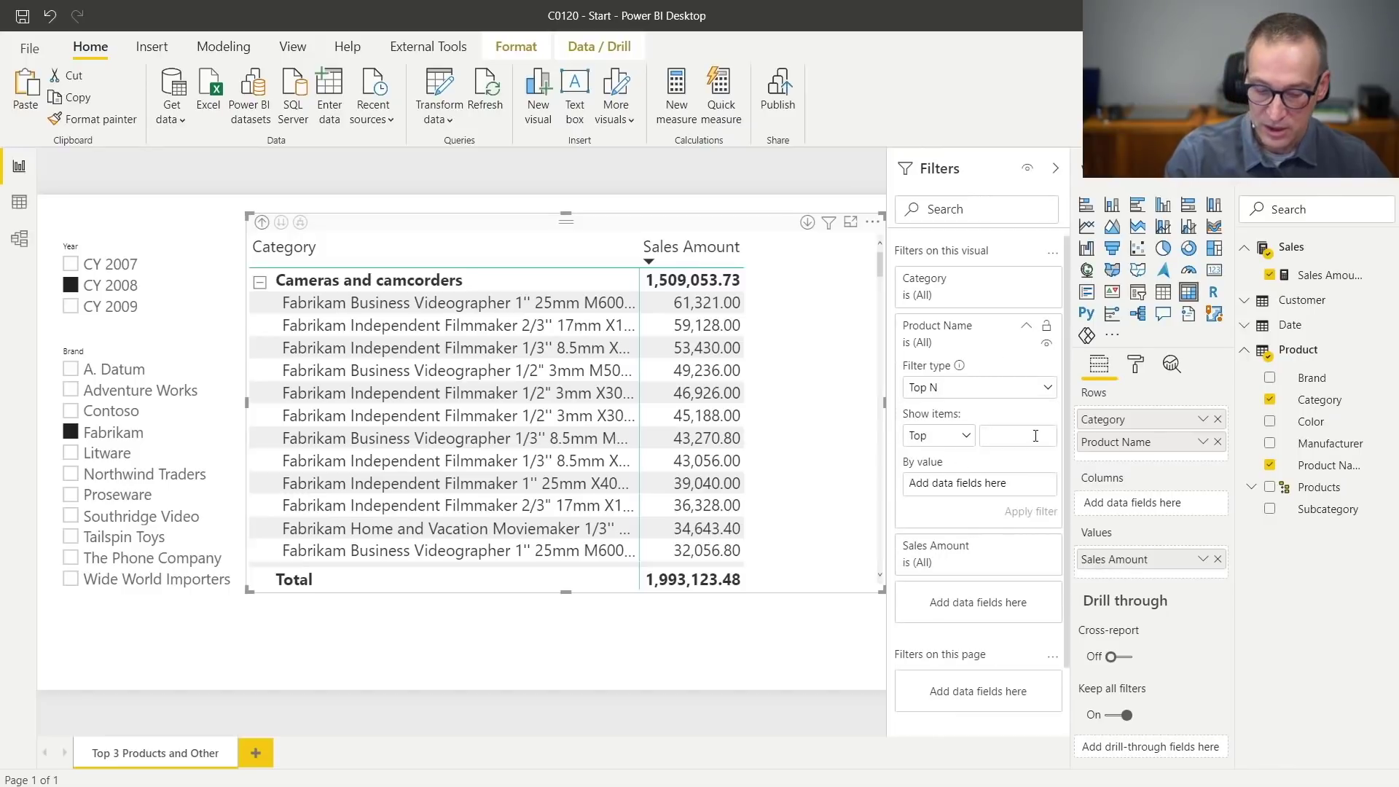
{"action": "left_click_drag", "start_coordinate": [1308, 282], "coordinate": [988, 492]}
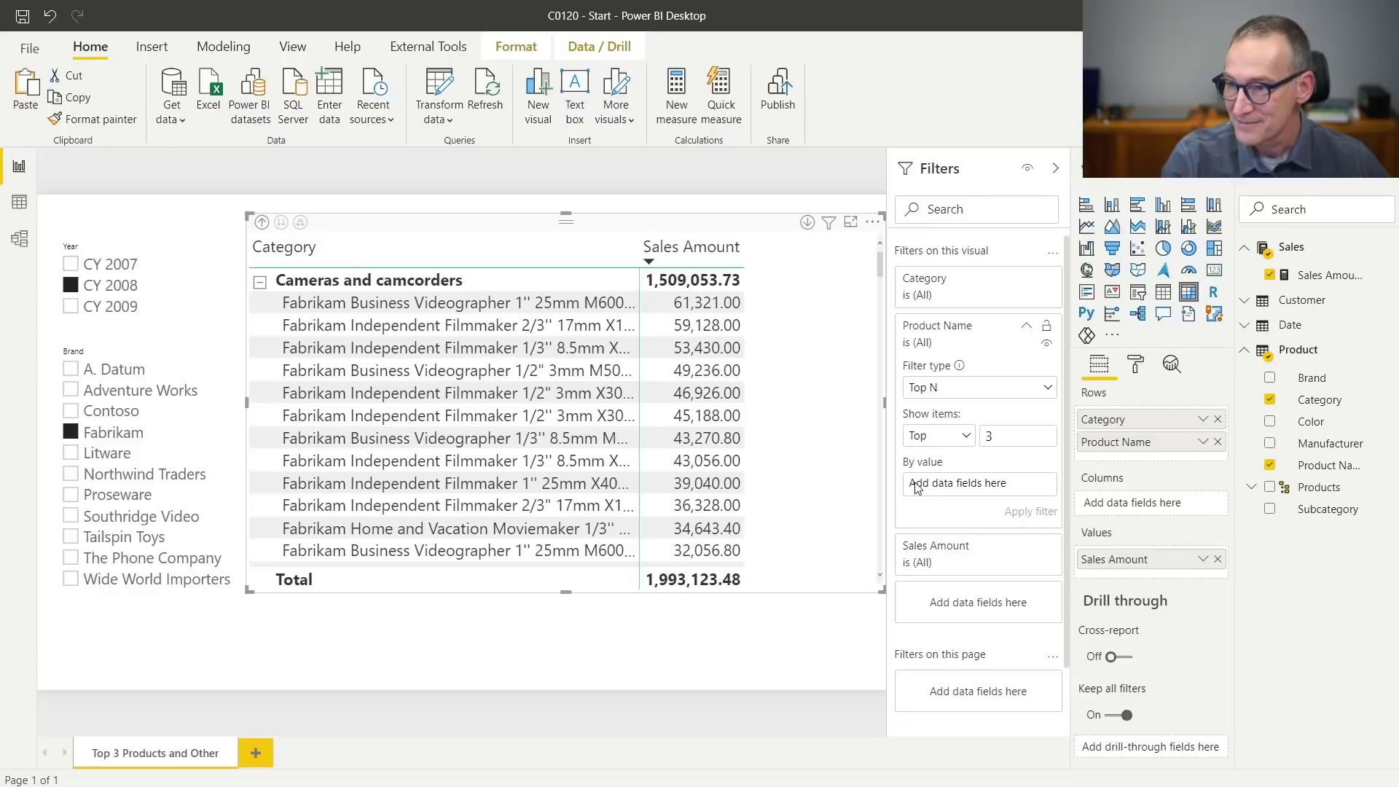
{"action": "left_click_drag", "start_coordinate": [1311, 275], "coordinate": [976, 483]}
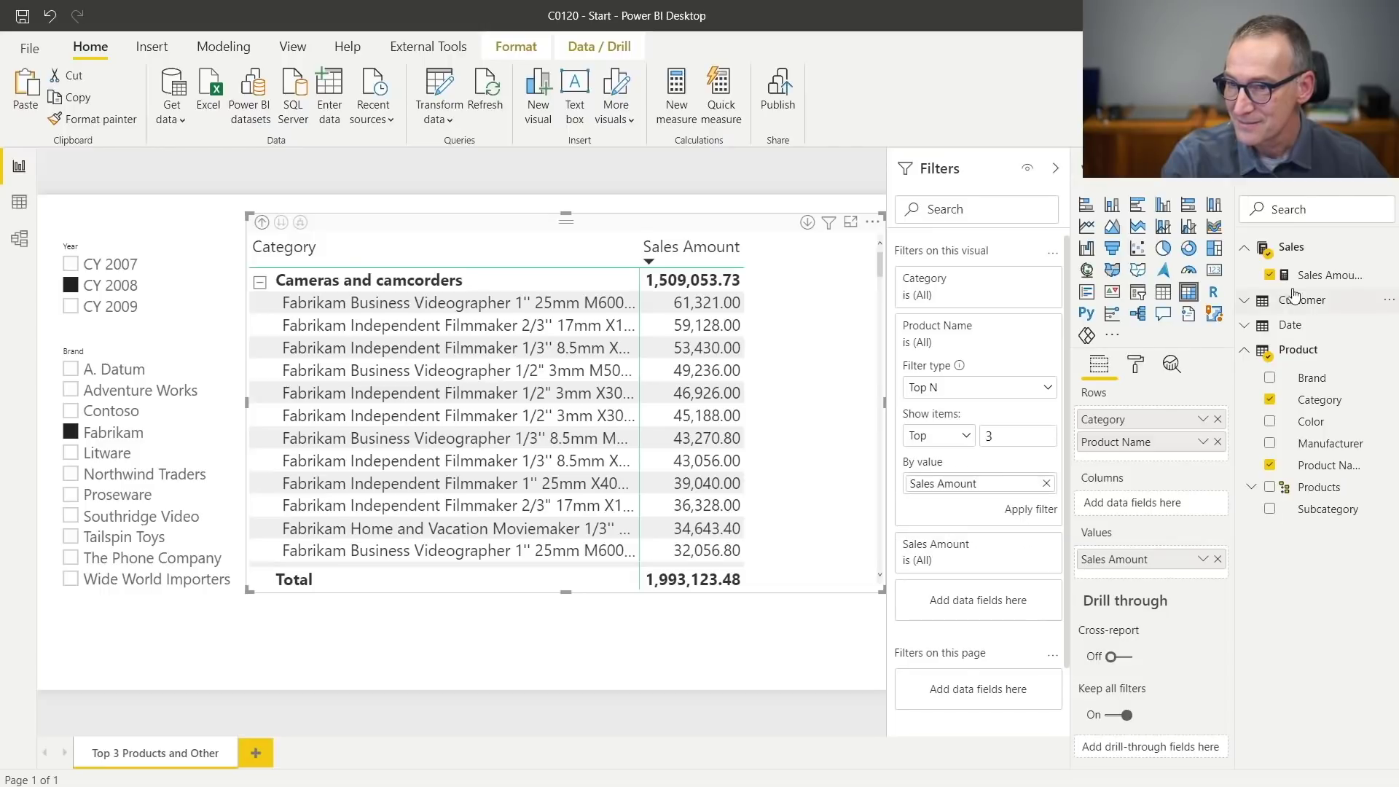
{"action": "left_click", "coordinate": [1041, 510]}
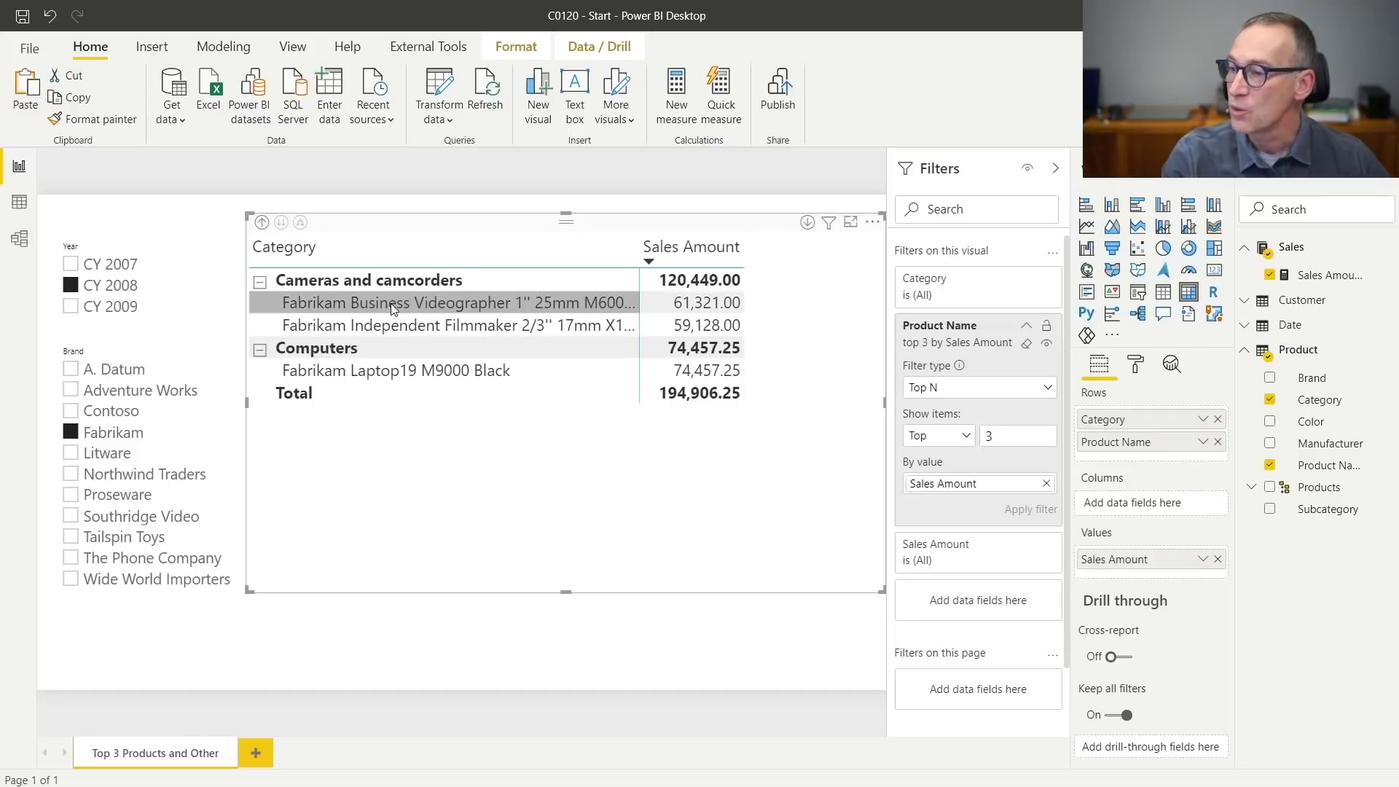
{"action": "mouse_move", "coordinate": [386, 386]}
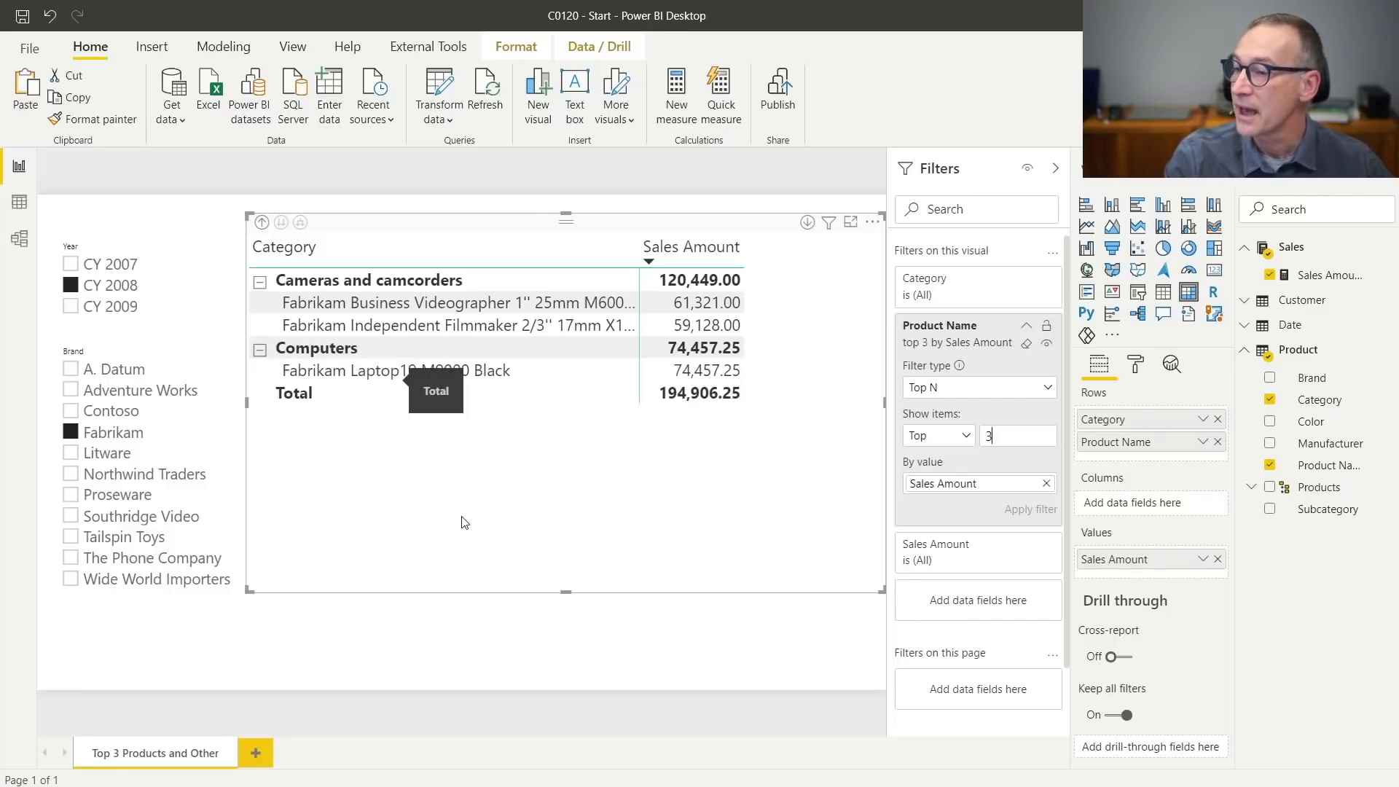
{"action": "left_click", "coordinate": [1028, 345]}
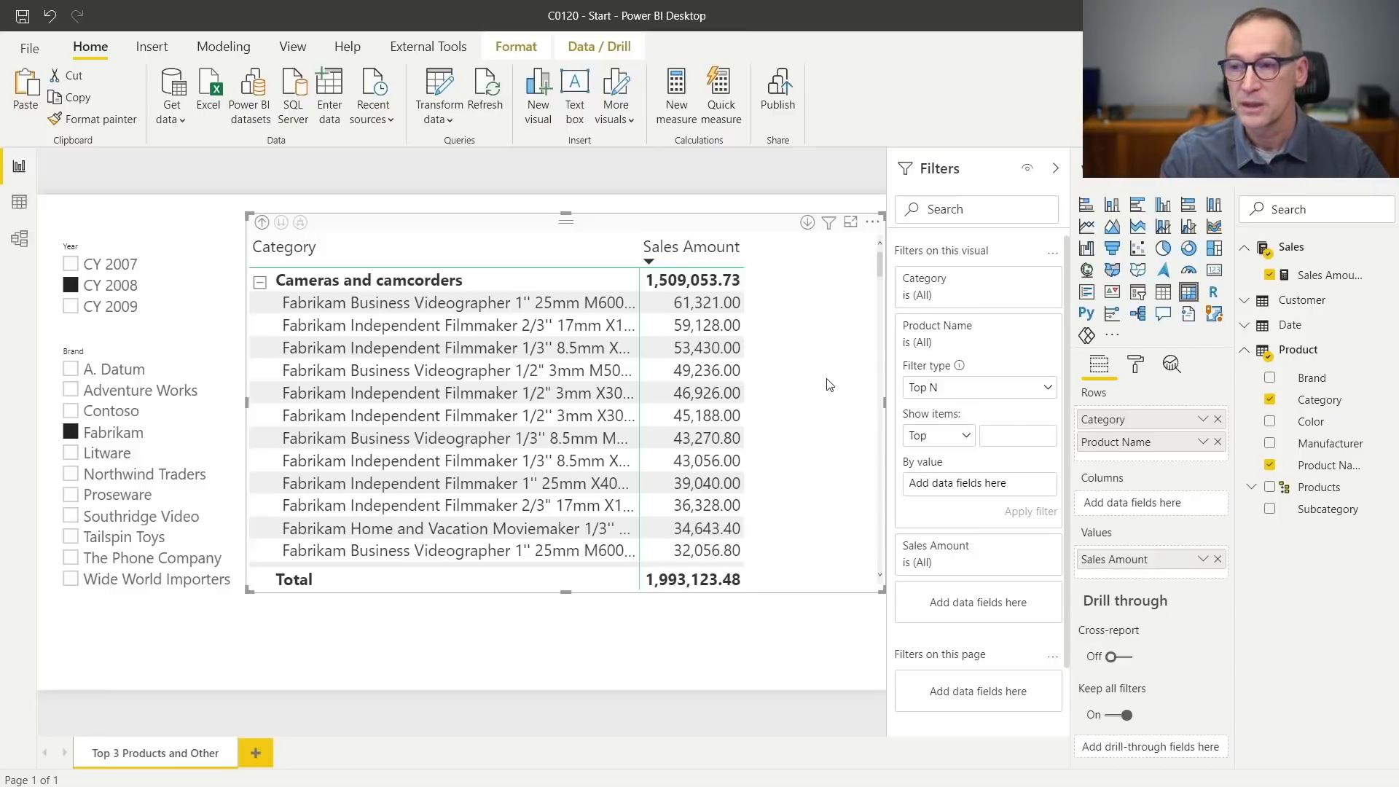
Create a new measure named Ranking in the Sales table.
{"action": "right_click", "coordinate": [1302, 249]}
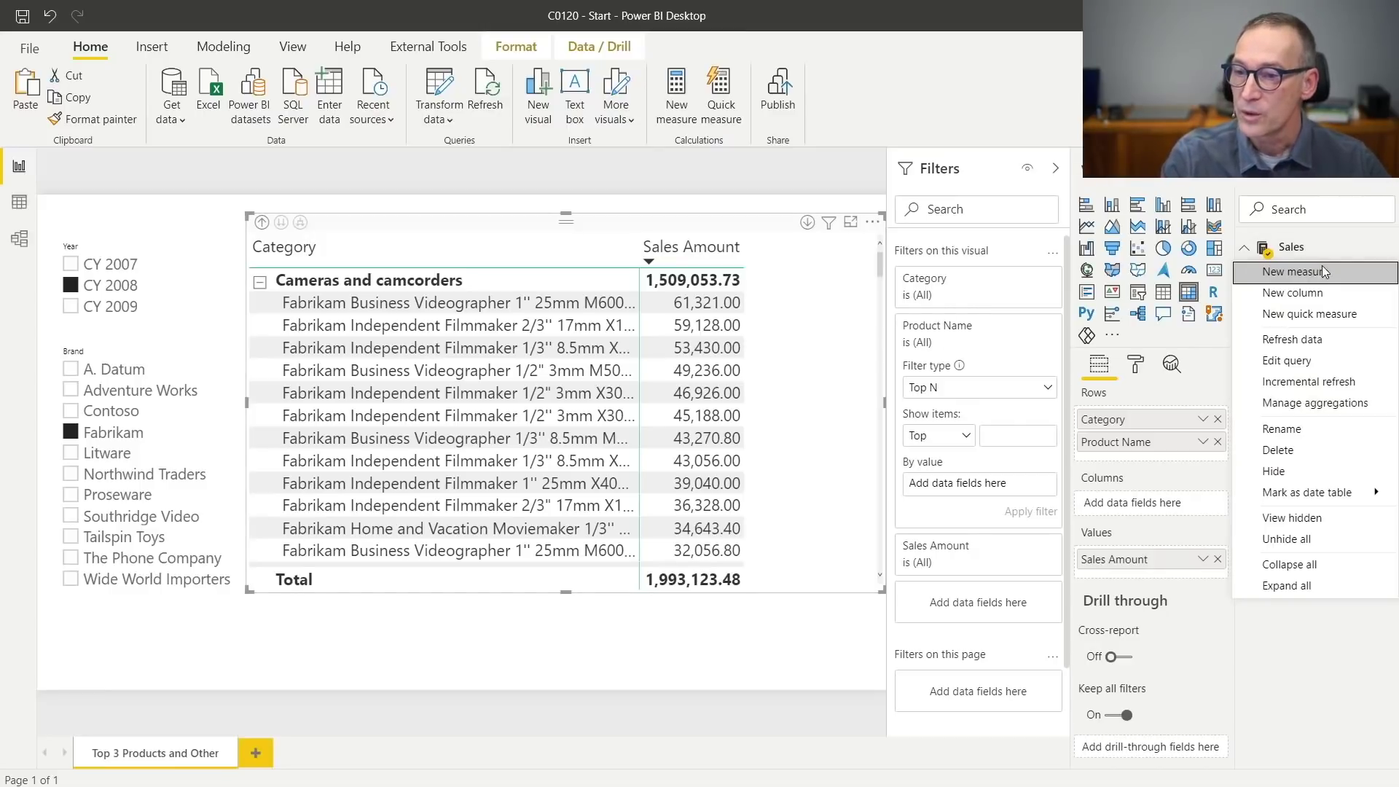
{"action": "left_click", "coordinate": [449, 231]}
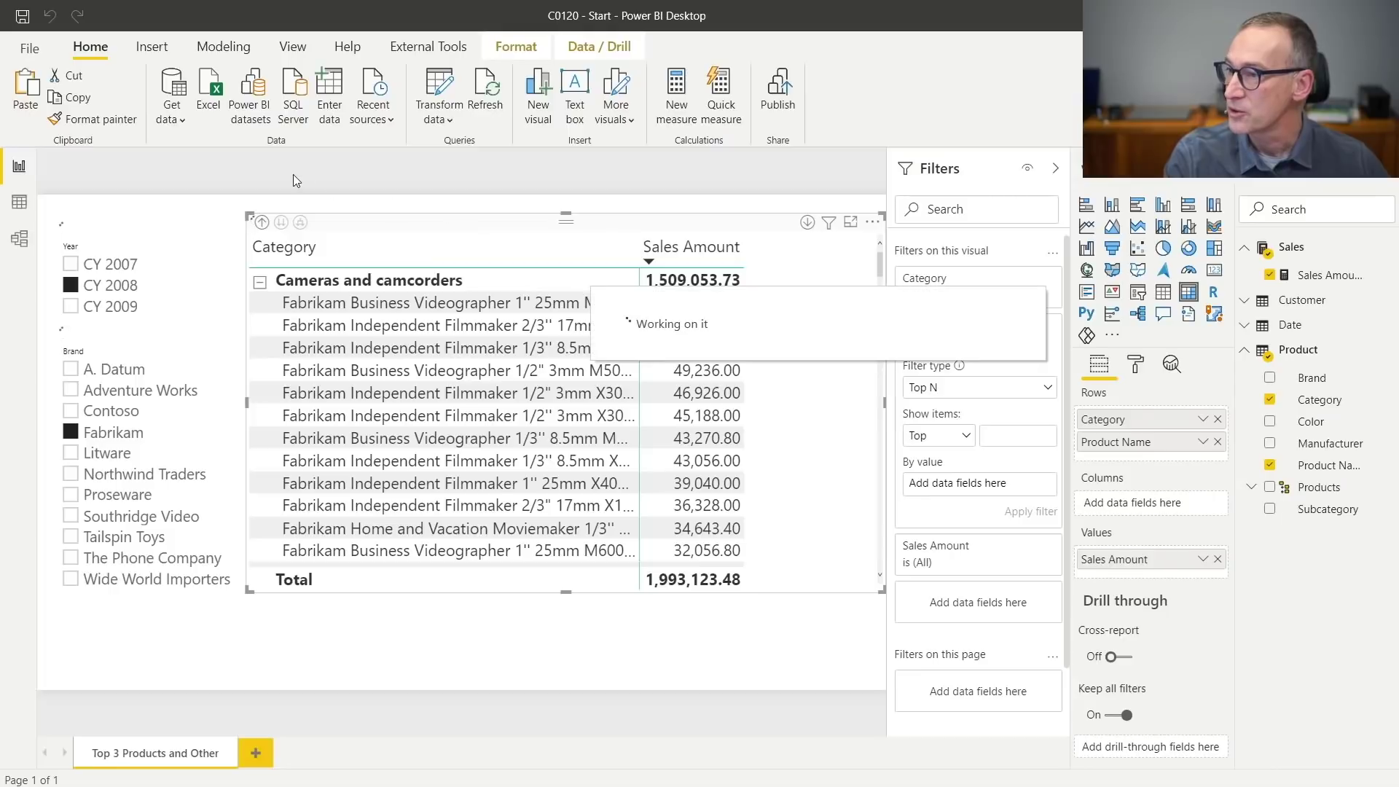
{"action": "type", "text": "Rank"}
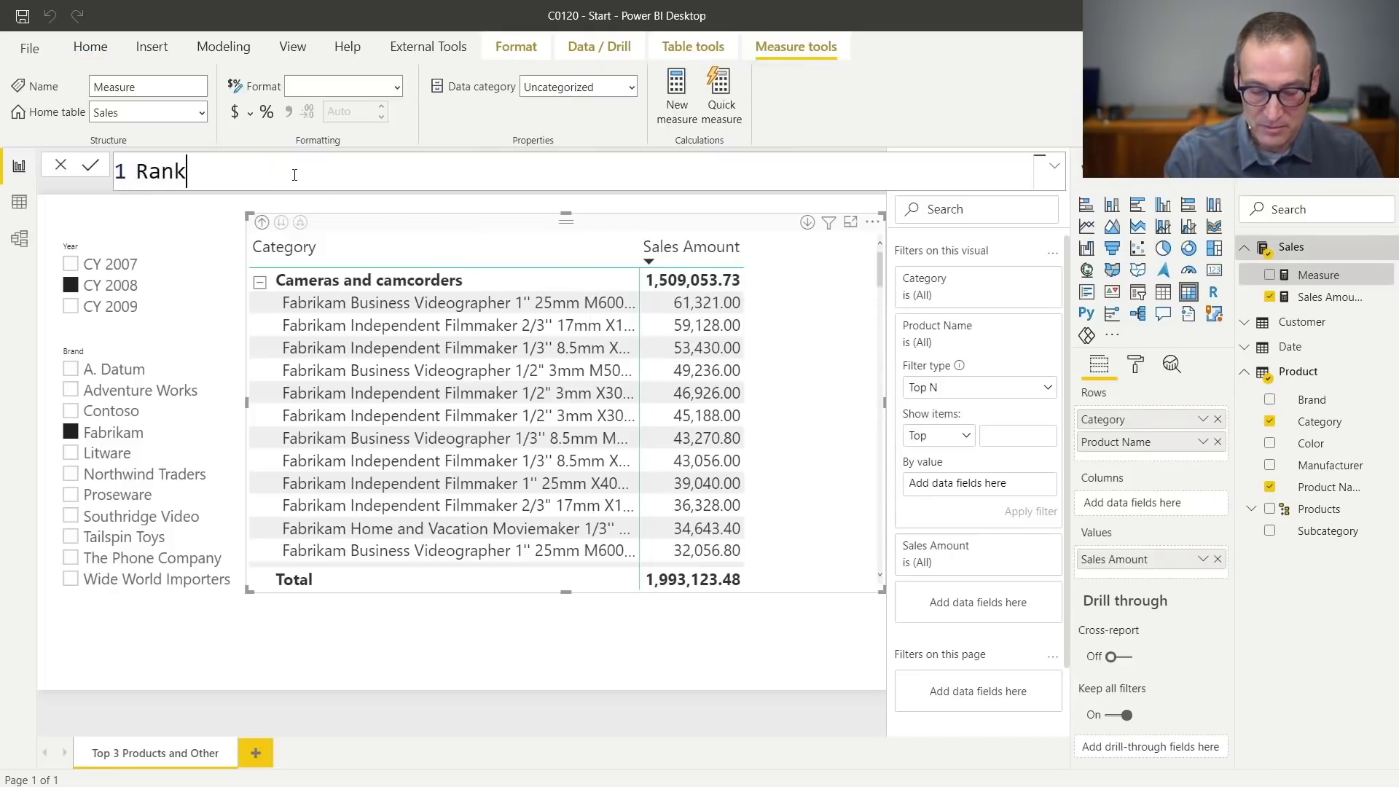
{"action": "type", "text": "ing = RANKX"}
{"action": "key", "text": "shift+Return"}
Begin the Ranking formula with RANKX over ALLSELECTED( 'Product'[Product Name] ).
{"action": "type", "text": "RA"}
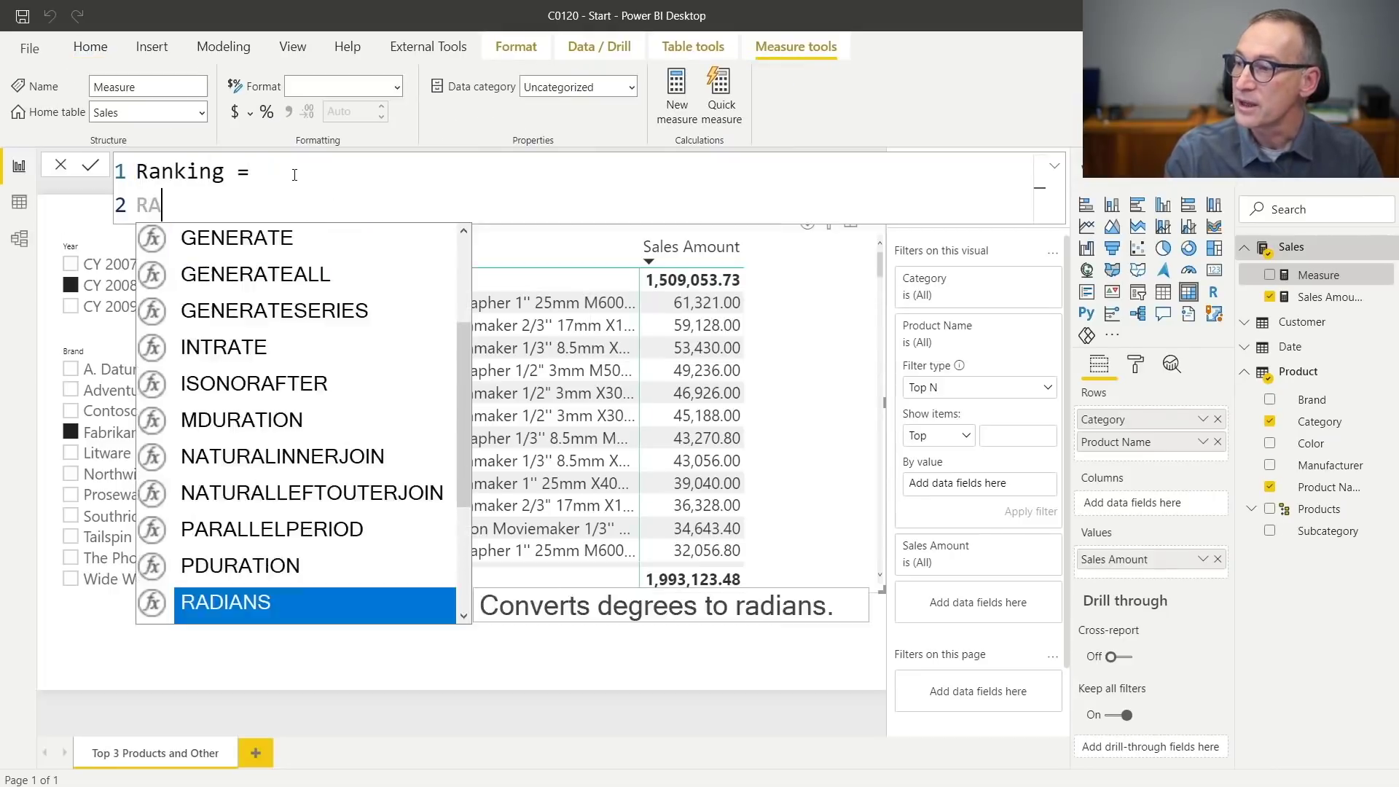
{"action": "type", "text": "NKX ( ALLS"}
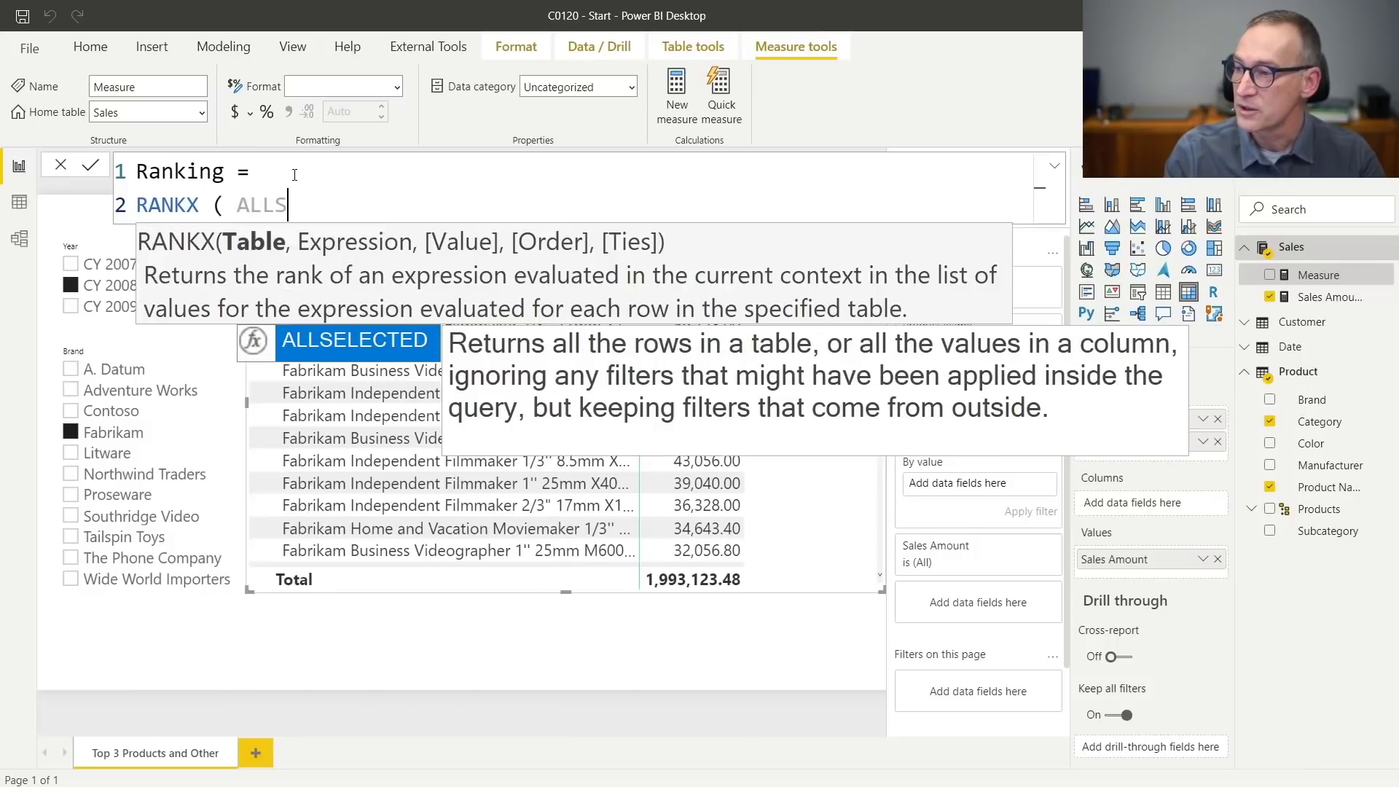
{"action": "key", "text": "Tab"}
{"action": "type", "text": "Pro"}
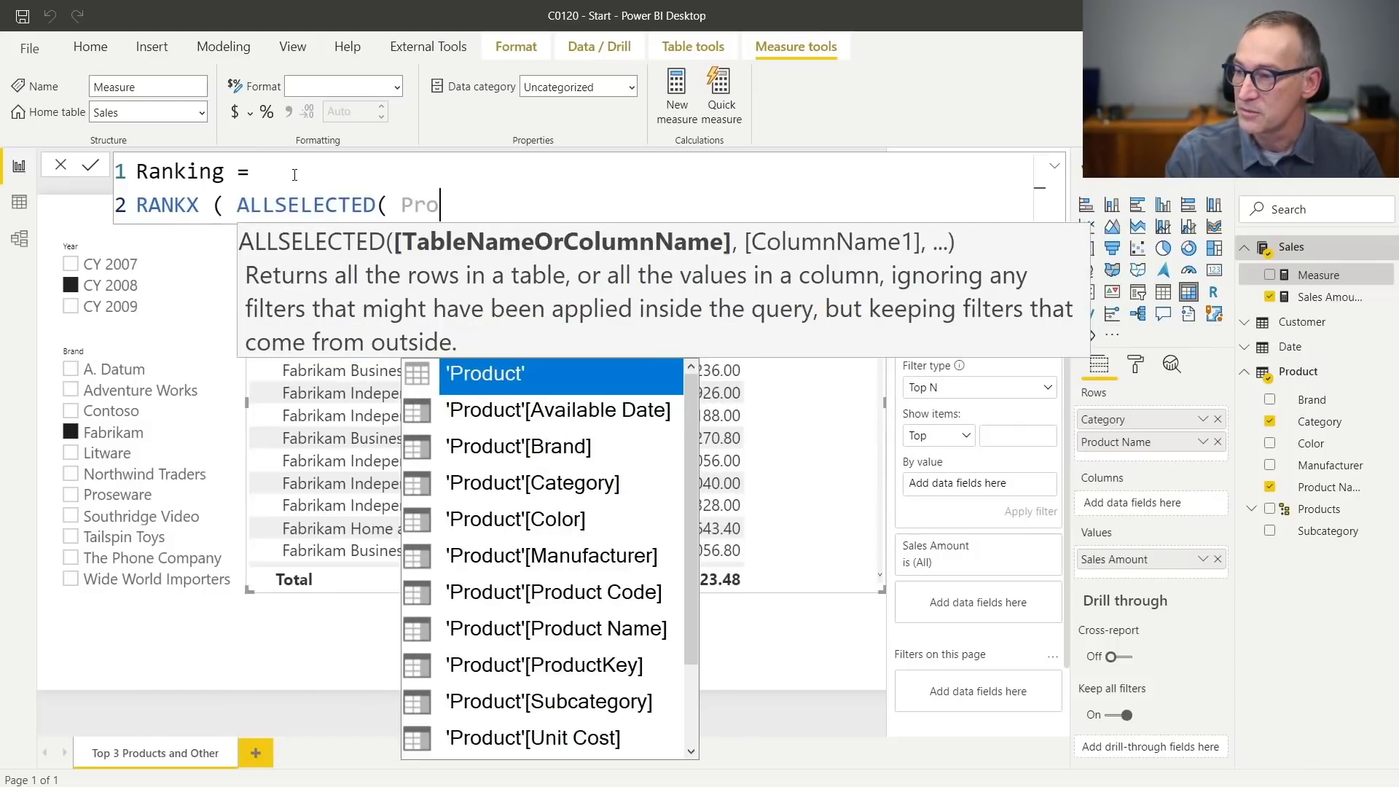
{"action": "key", "text": "Down"}
{"action": "key", "text": "Down"}
{"action": "key", "text": "Down"}
{"action": "key", "text": "Down"}
{"action": "key", "text": "Down"}
{"action": "key", "text": "Down"}
{"action": "key", "text": "Down"}
{"action": "key", "text": "Tab"}
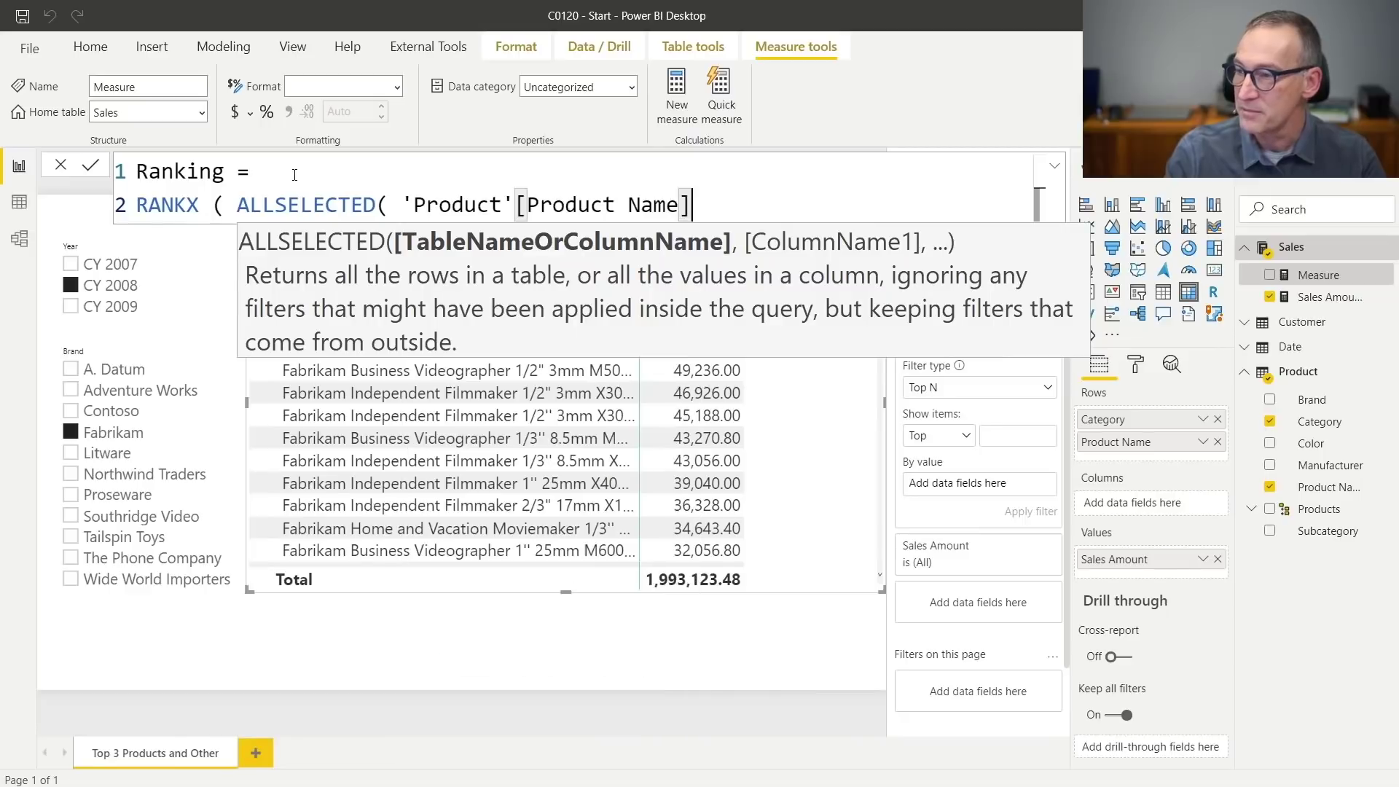
Complete the RANKX formula with [Sales Amount] as the ranking expression and commit the measure.
{"action": "type", "text": "), ["}
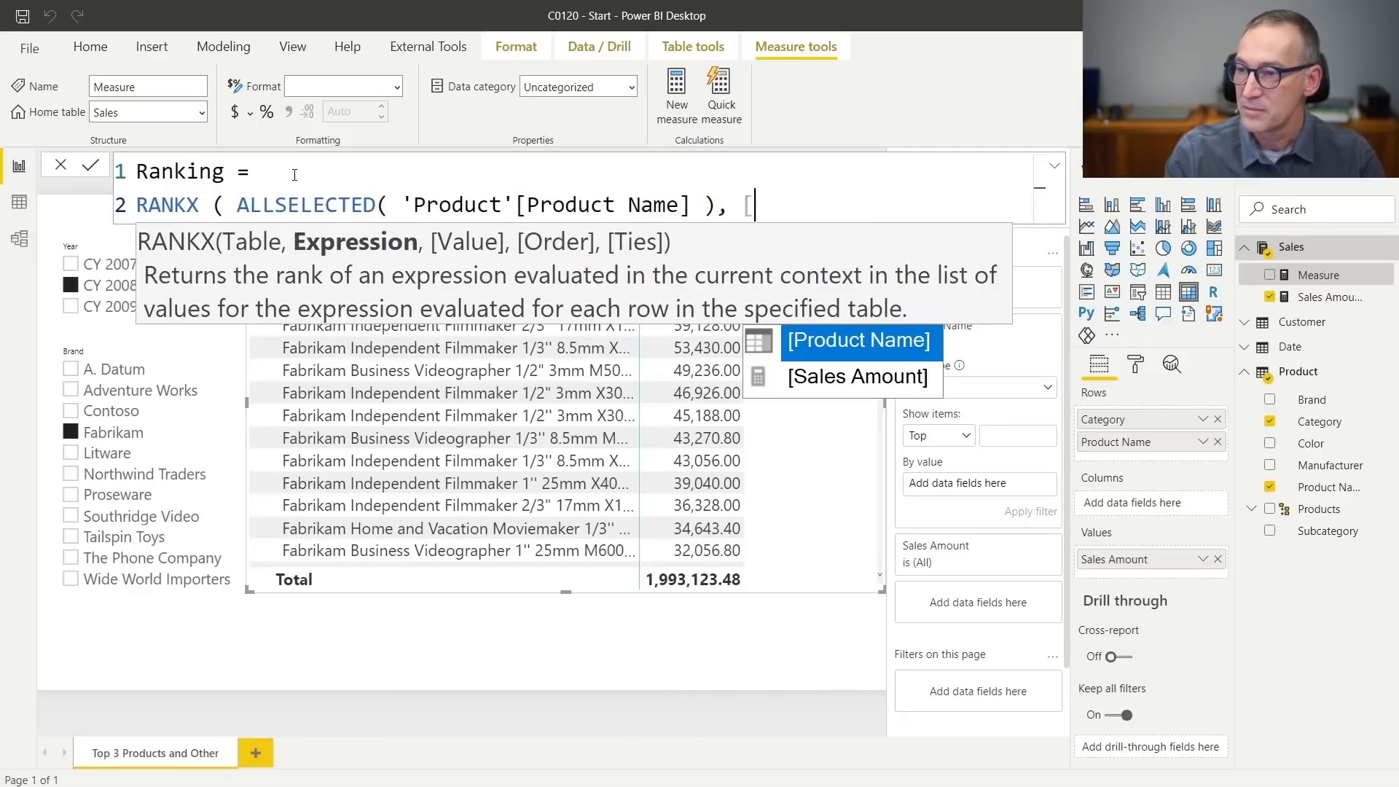
{"action": "key", "text": "Down"}
{"action": "key", "text": "Tab"}
{"action": "type", "text": ")"}
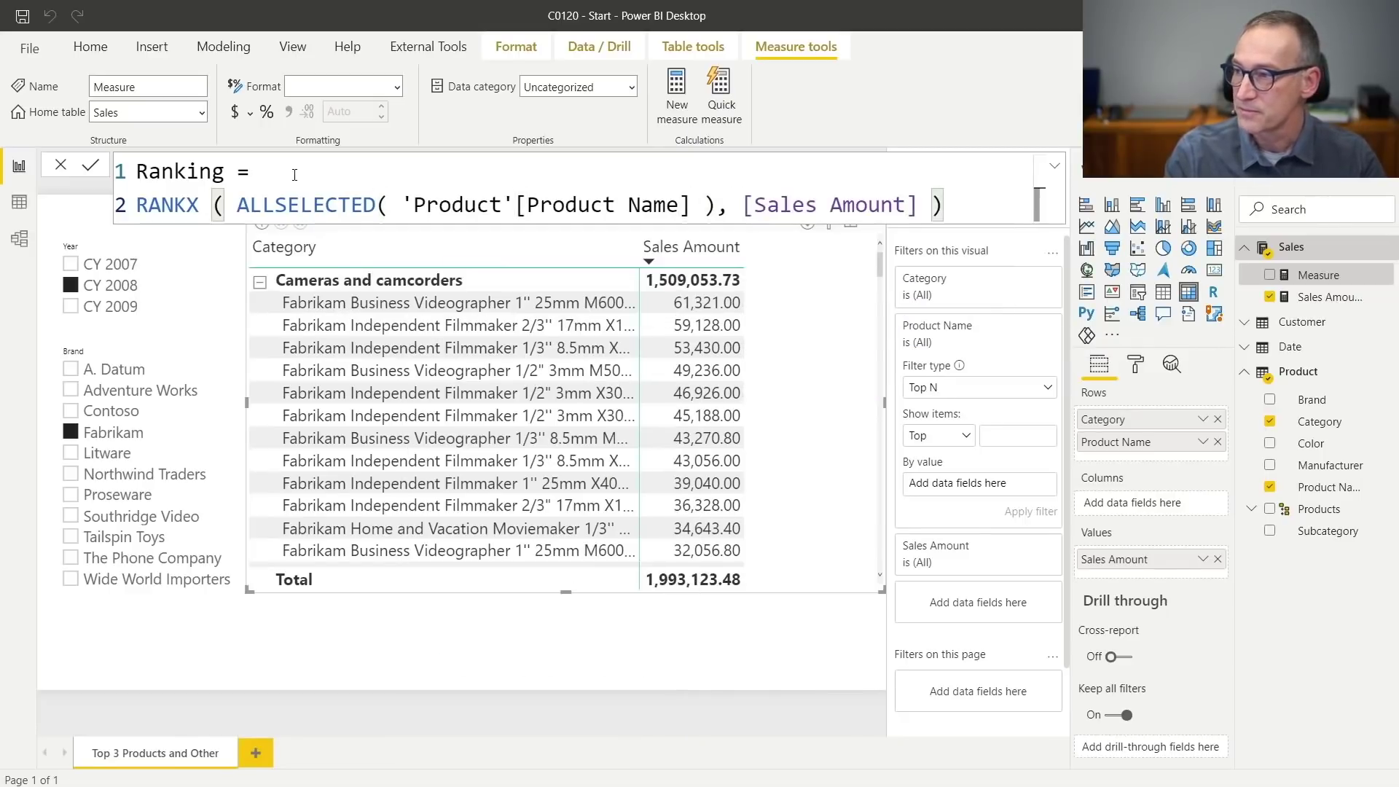
{"action": "key", "text": "Return"}
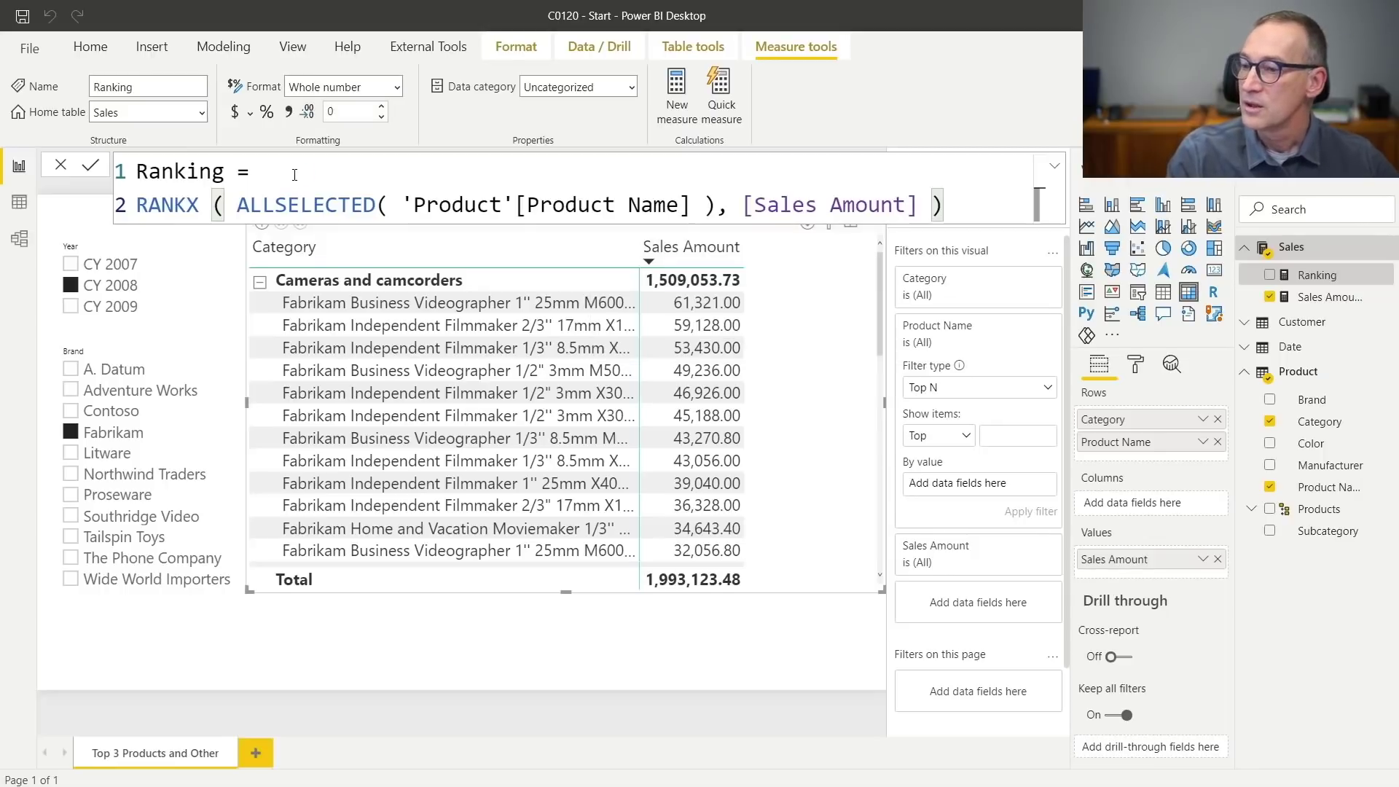
Add the Ranking measure to the matrix and collapse the Cameras and camcorders category.
{"action": "left_click_drag", "start_coordinate": [1316, 275], "coordinate": [803, 360]}
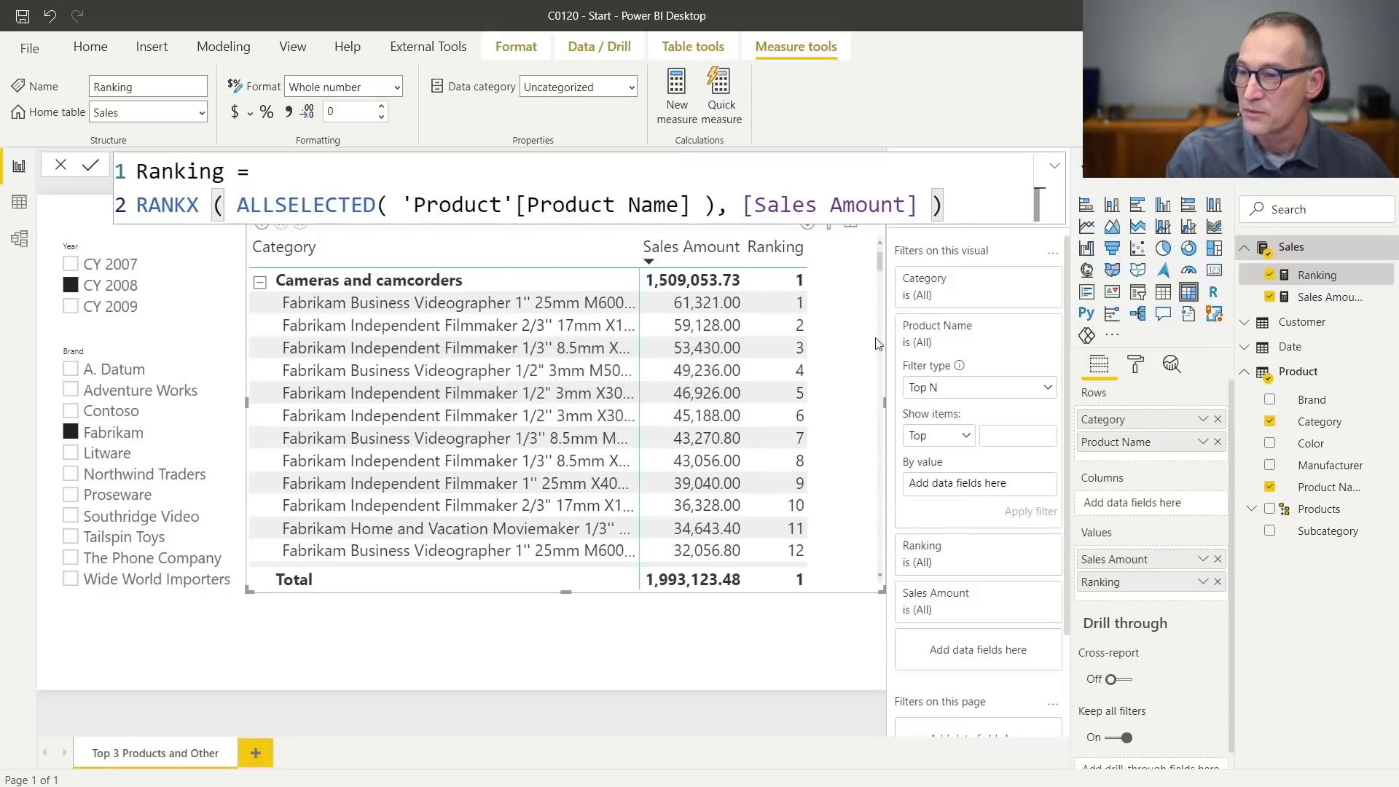
{"action": "left_click", "coordinate": [259, 283]}
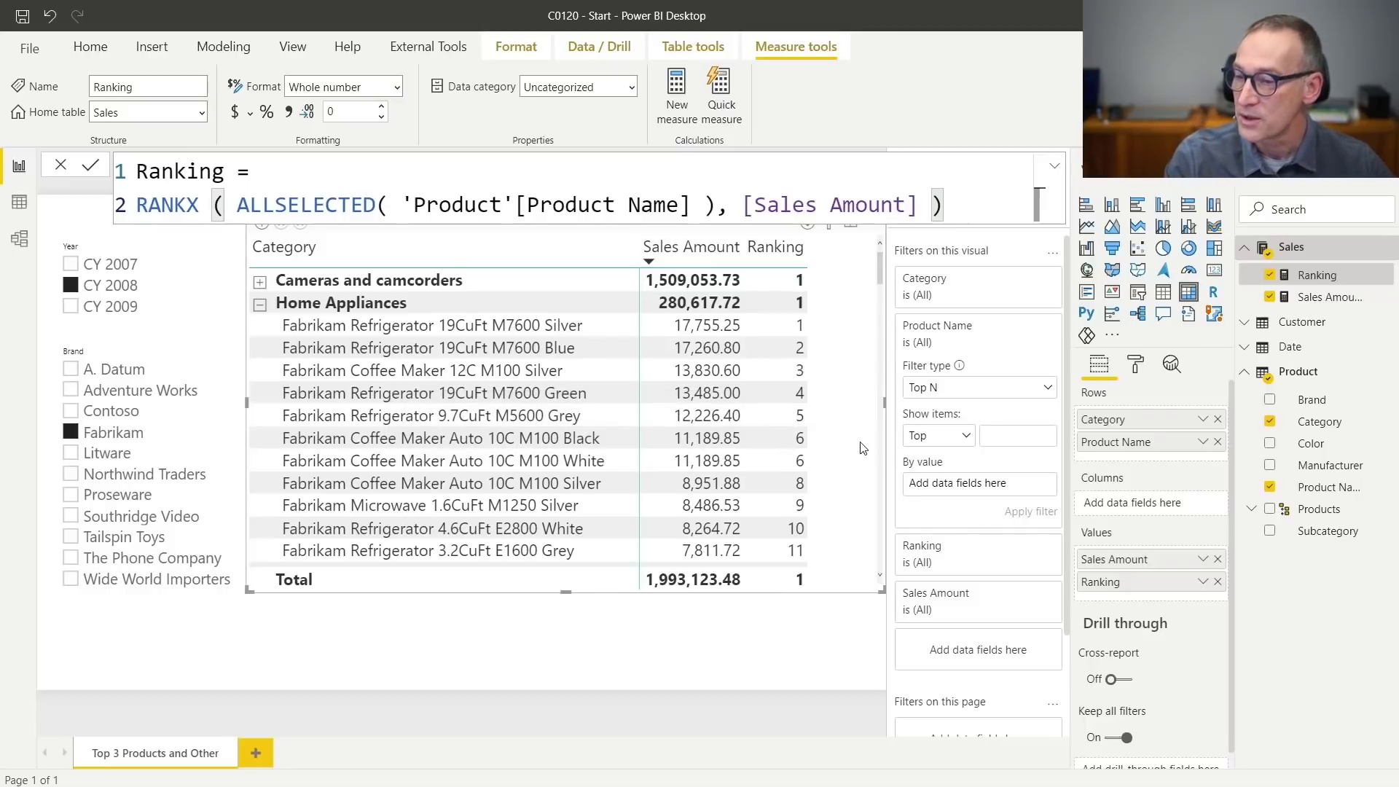
Filter the matrix to show only items whose Ranking is less than or equal to 3.
{"action": "left_click", "coordinate": [1026, 329]}
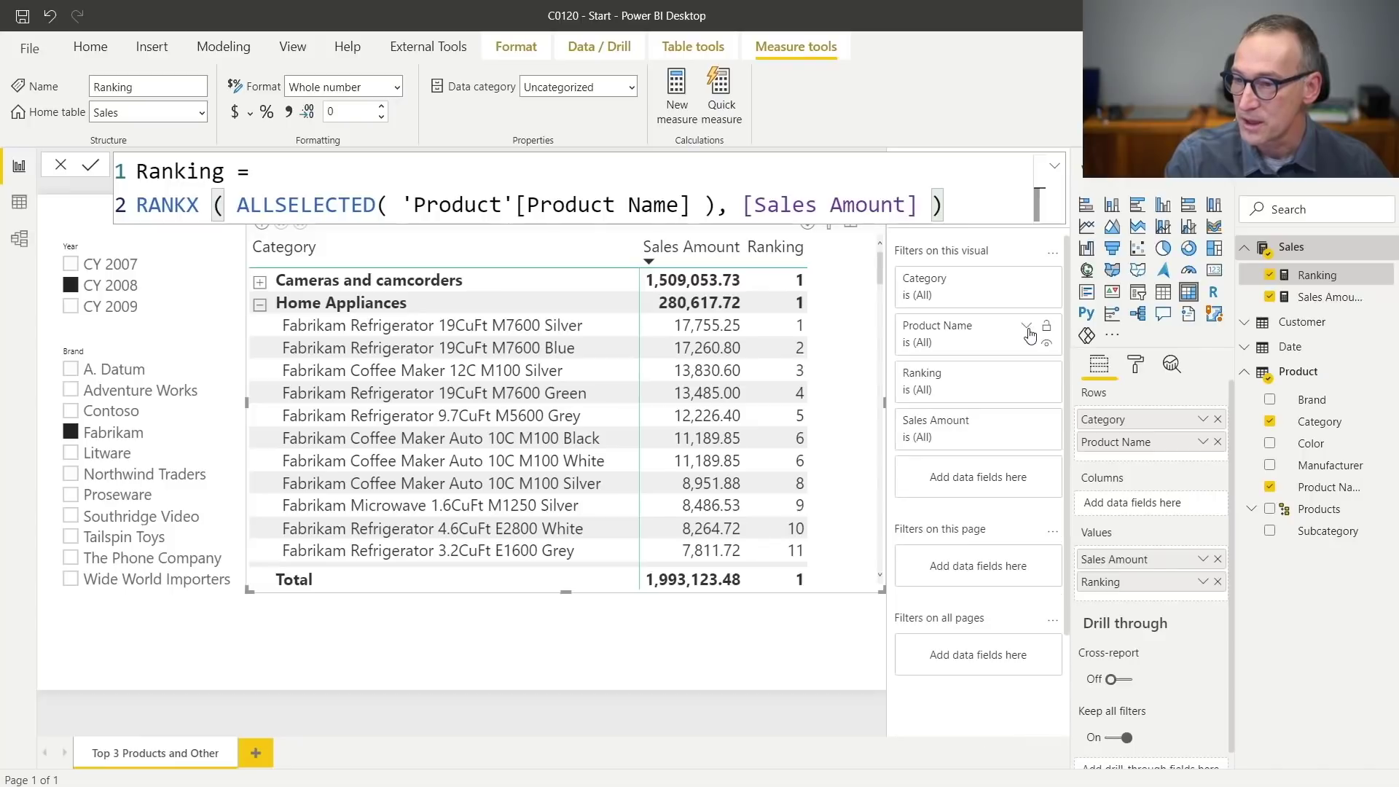
{"action": "left_click", "coordinate": [964, 396]}
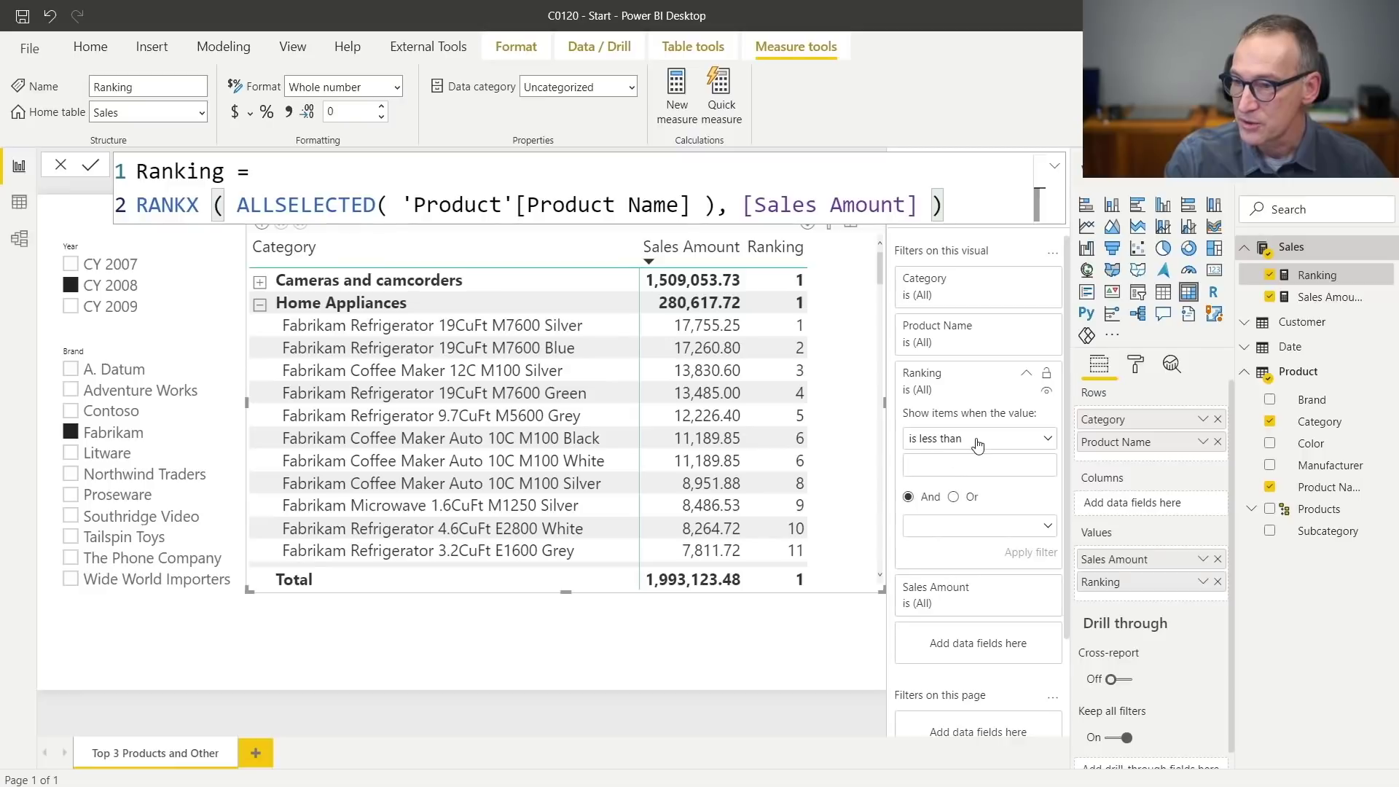
{"action": "left_click", "coordinate": [971, 441]}
{"action": "left_click", "coordinate": [954, 486]}
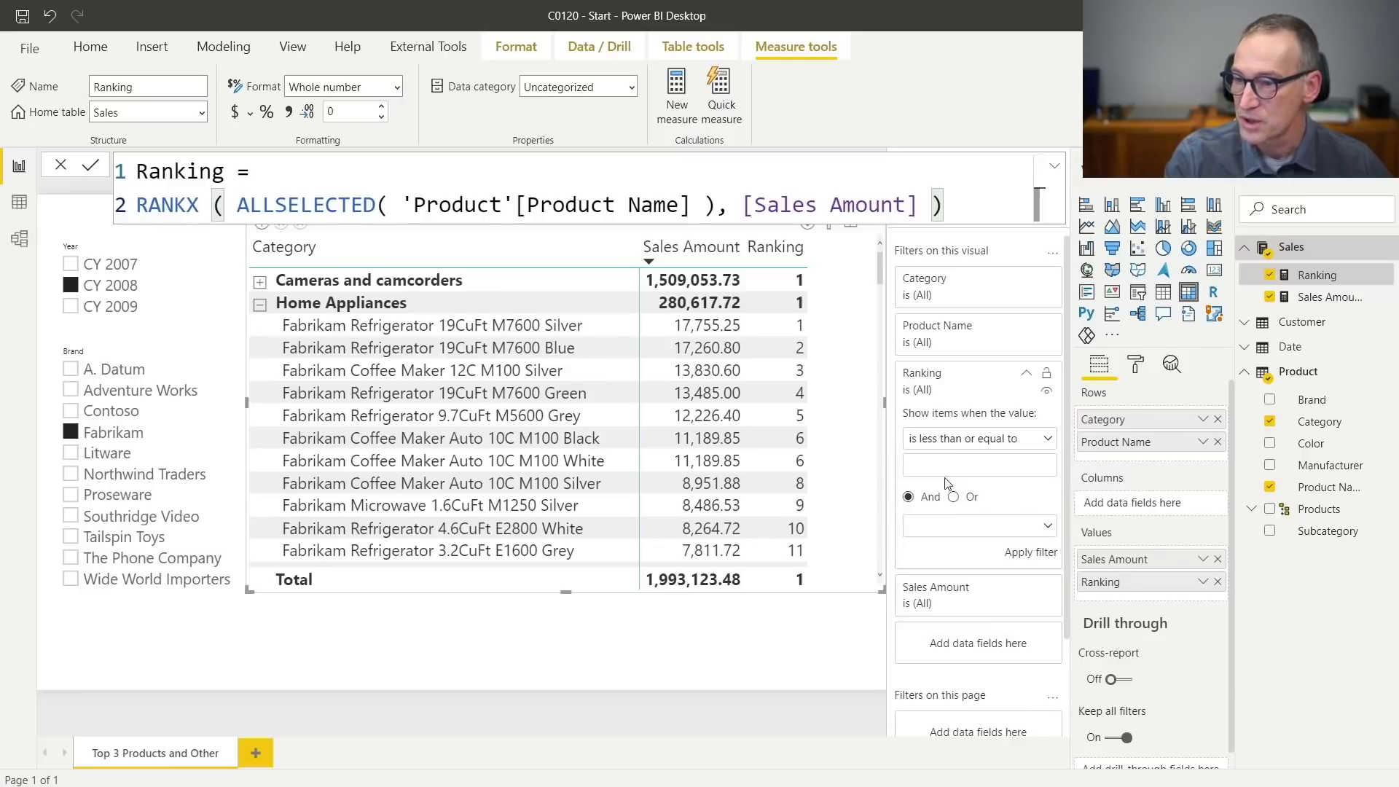
{"action": "type", "text": "3"}
{"action": "left_click", "coordinate": [1038, 554]}
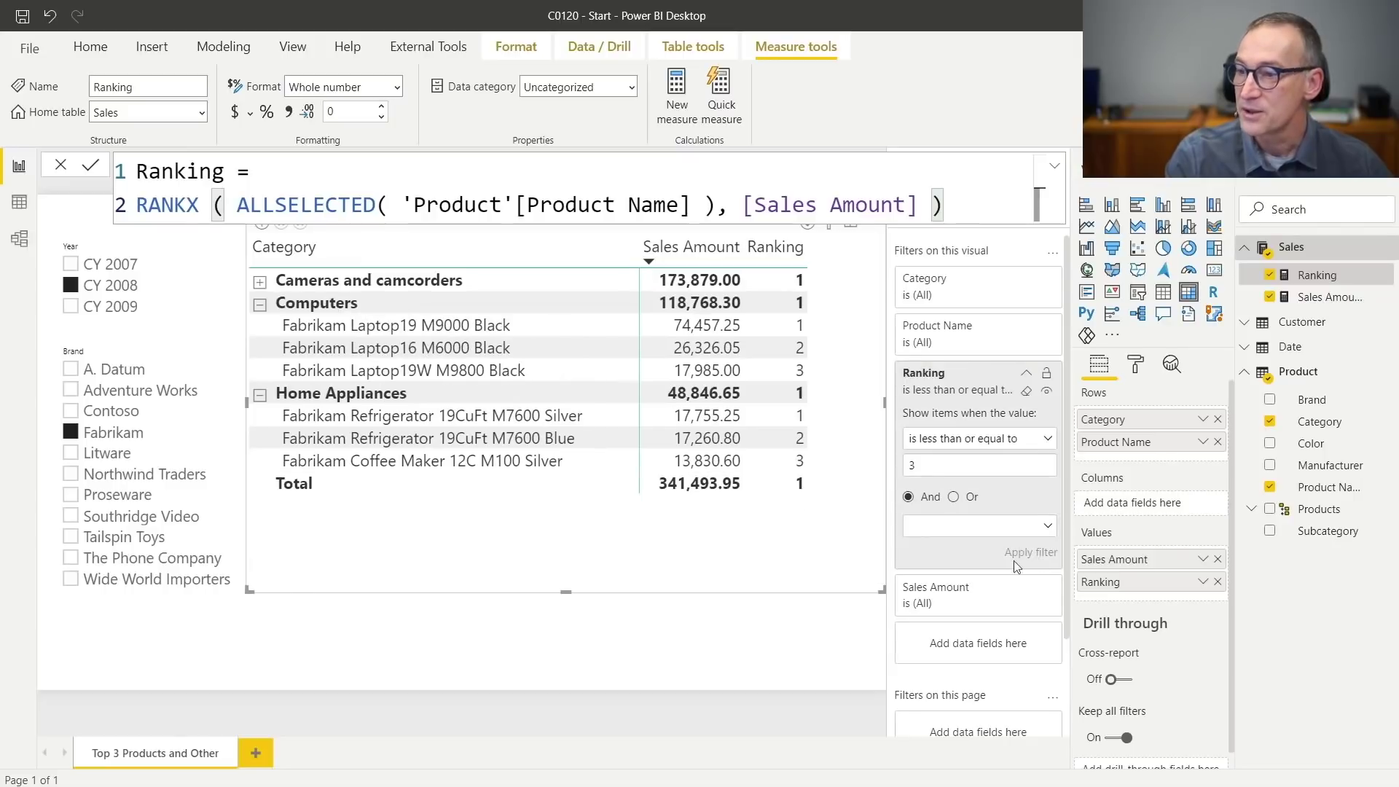
Expand the Cameras and camcorders category in the matrix and select the visual to show its filters.
{"action": "left_click", "coordinate": [597, 648]}
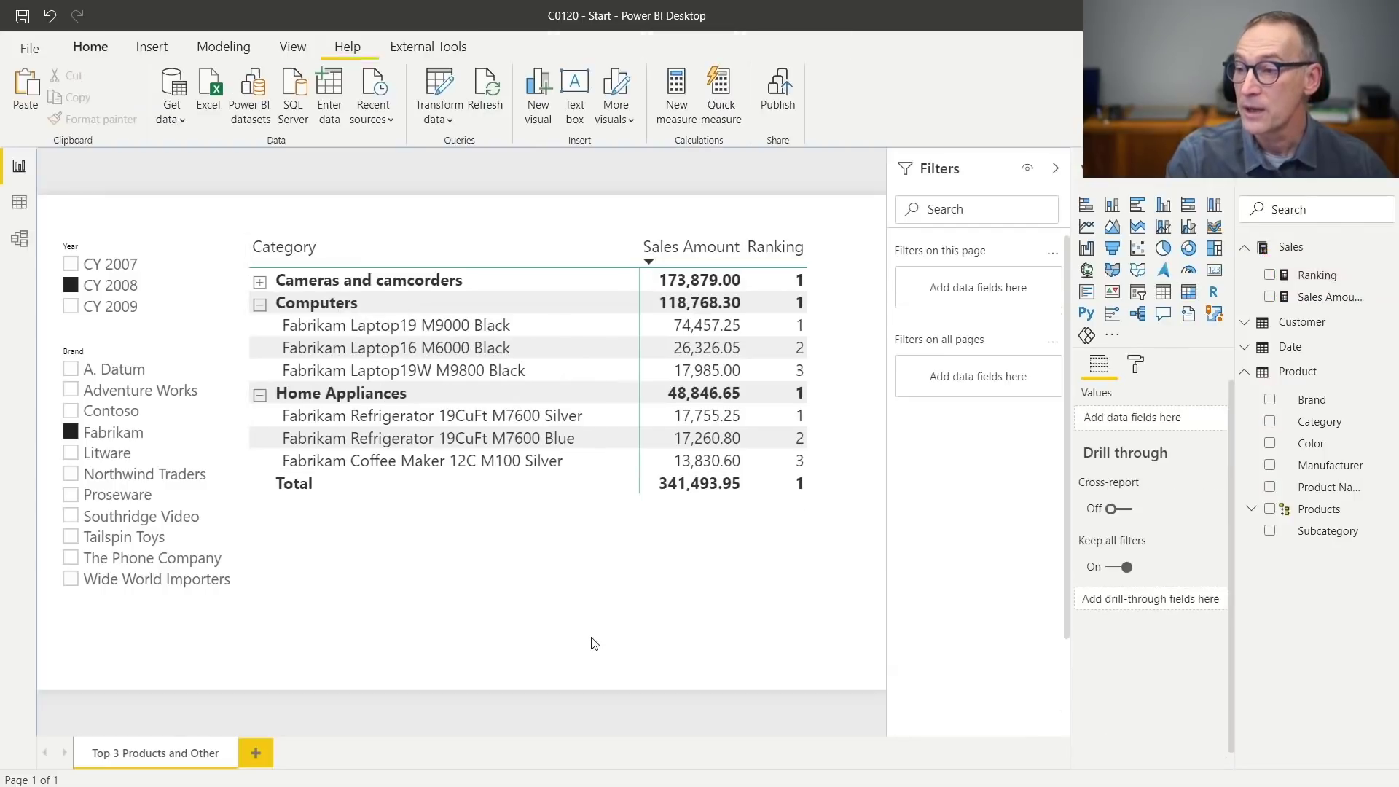
{"action": "left_click", "coordinate": [259, 282]}
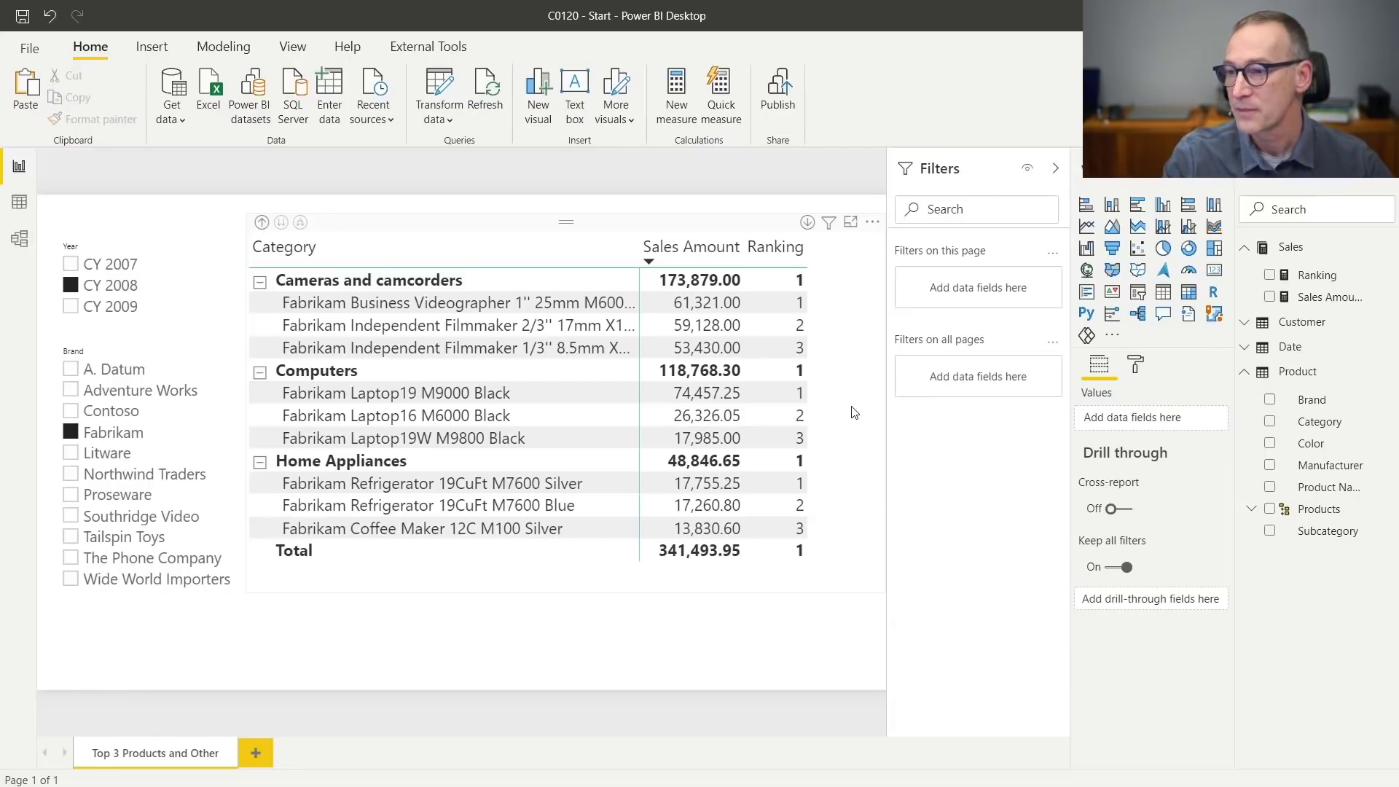
{"action": "left_click", "coordinate": [1057, 170]}
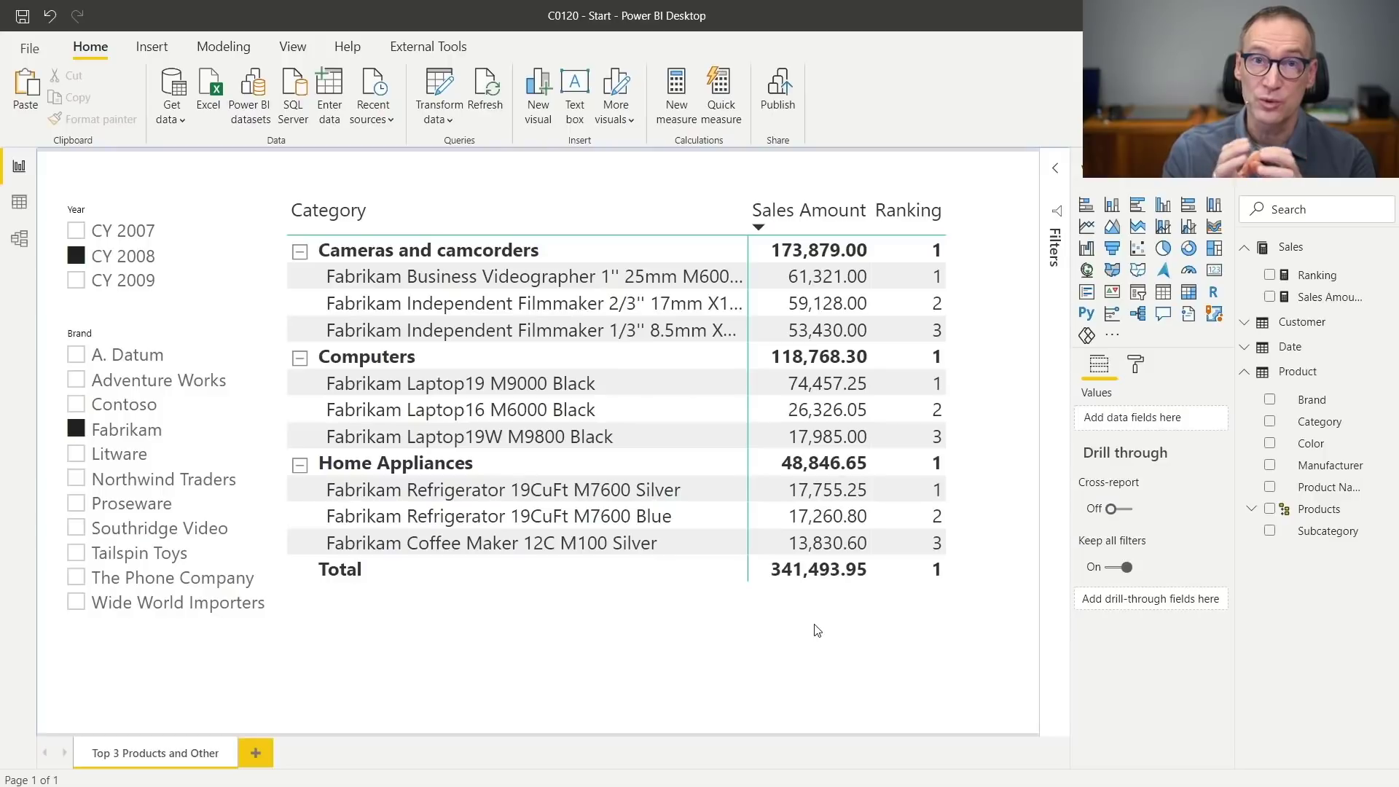
{"action": "left_click", "coordinate": [1059, 171]}
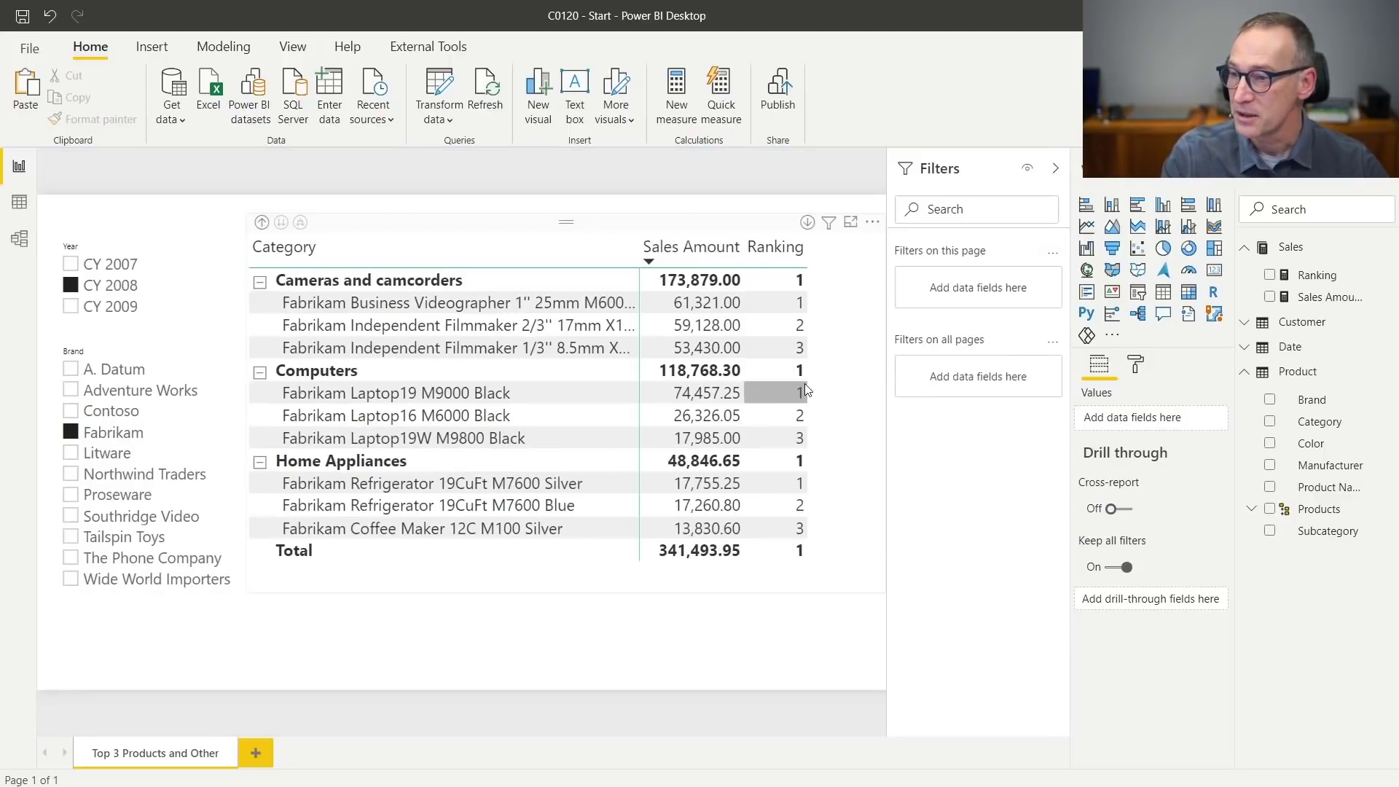
{"action": "left_click", "coordinate": [840, 384]}
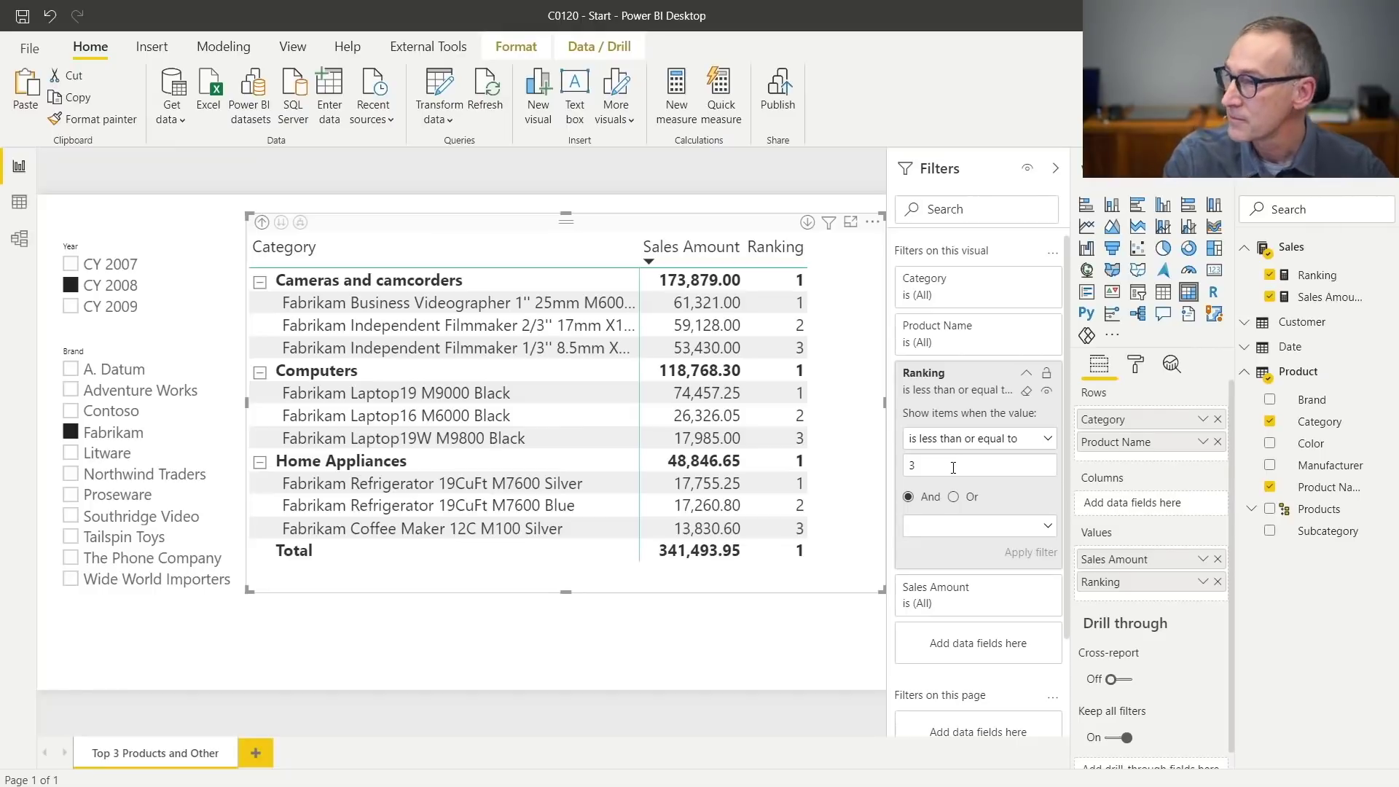
Create a whole number what-if parameter named TopN with minimum 0, maximum 20 and increment 1, including a slicer on the page.
{"action": "left_click", "coordinate": [237, 49]}
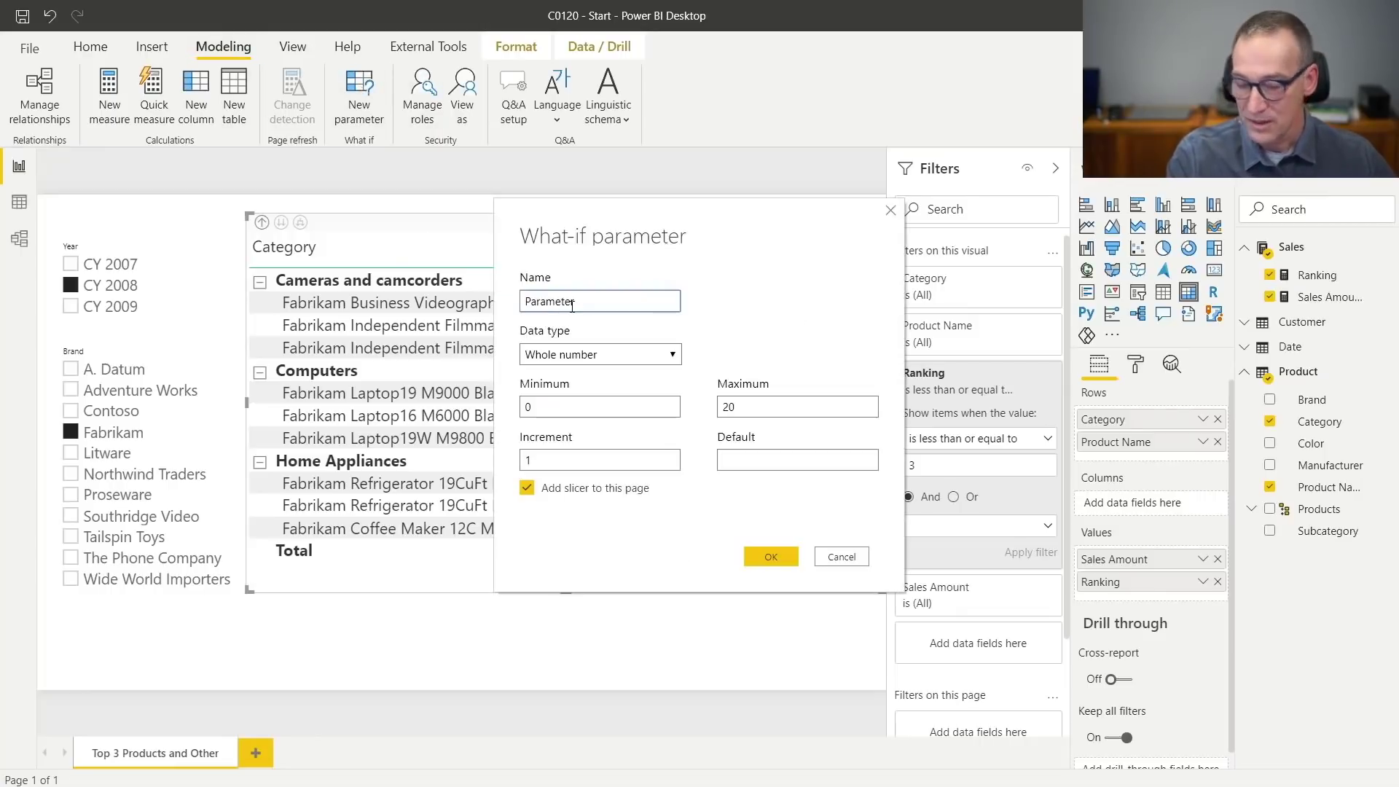
{"action": "double_click", "coordinate": [572, 306]}
{"action": "type", "text": "TopN"}
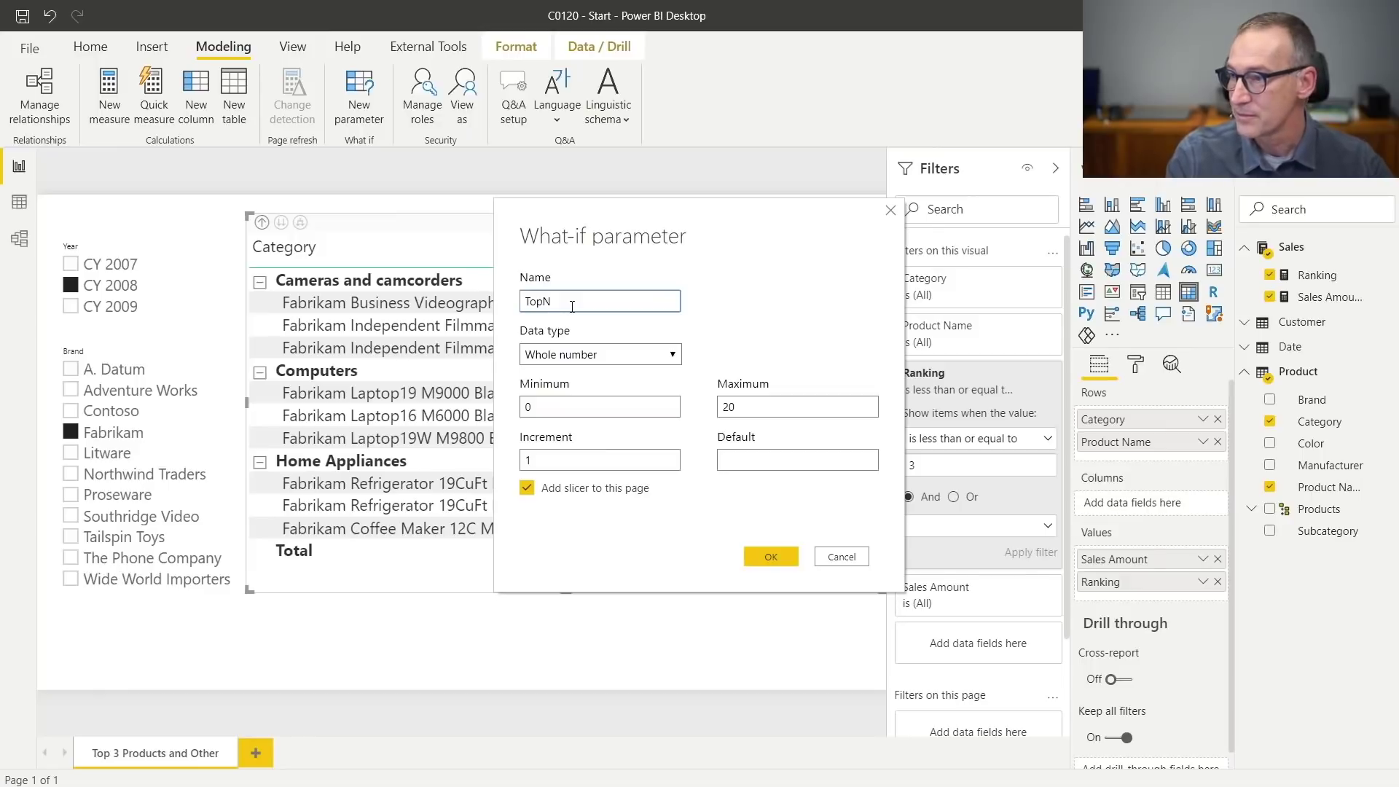
{"action": "left_click", "coordinate": [562, 404]}
{"action": "left_click", "coordinate": [760, 405]}
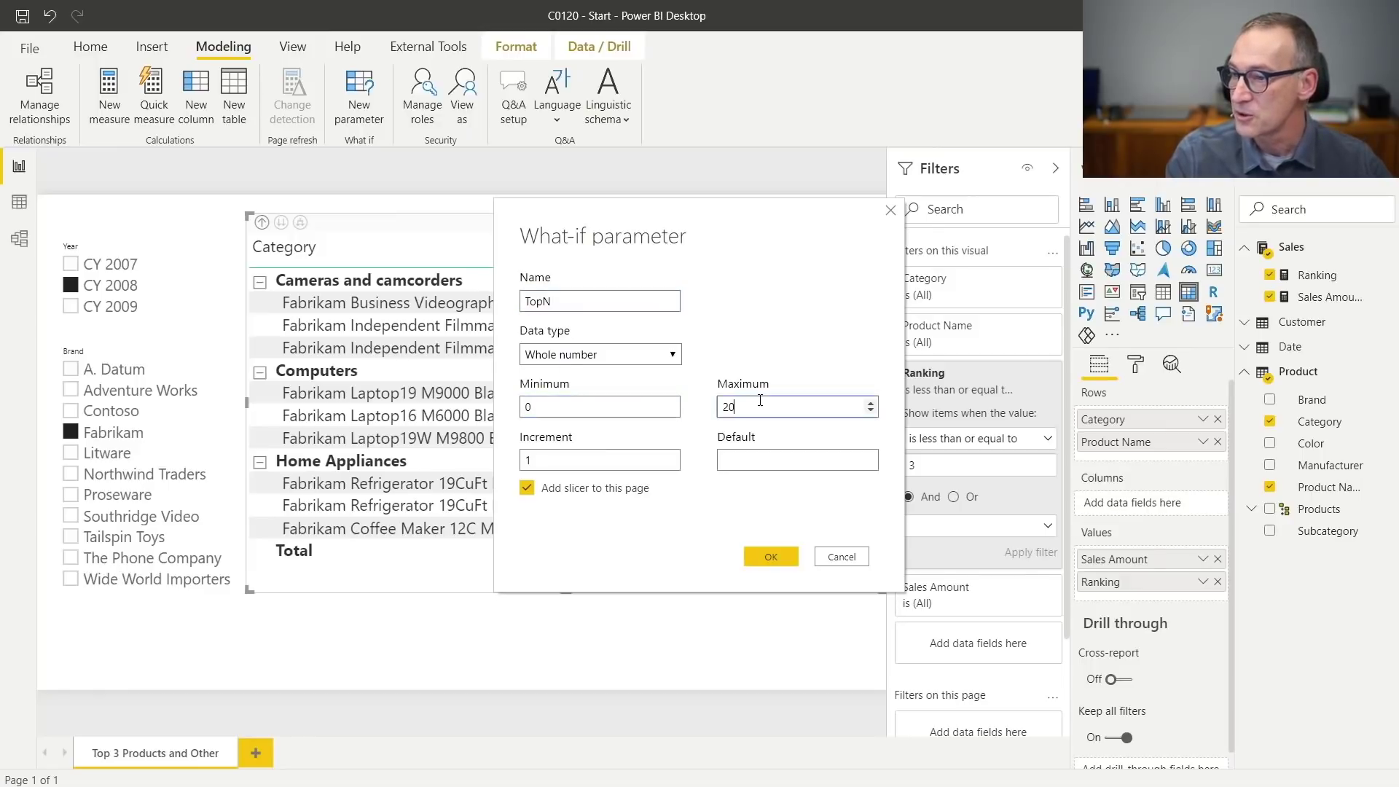
{"action": "left_click", "coordinate": [643, 455]}
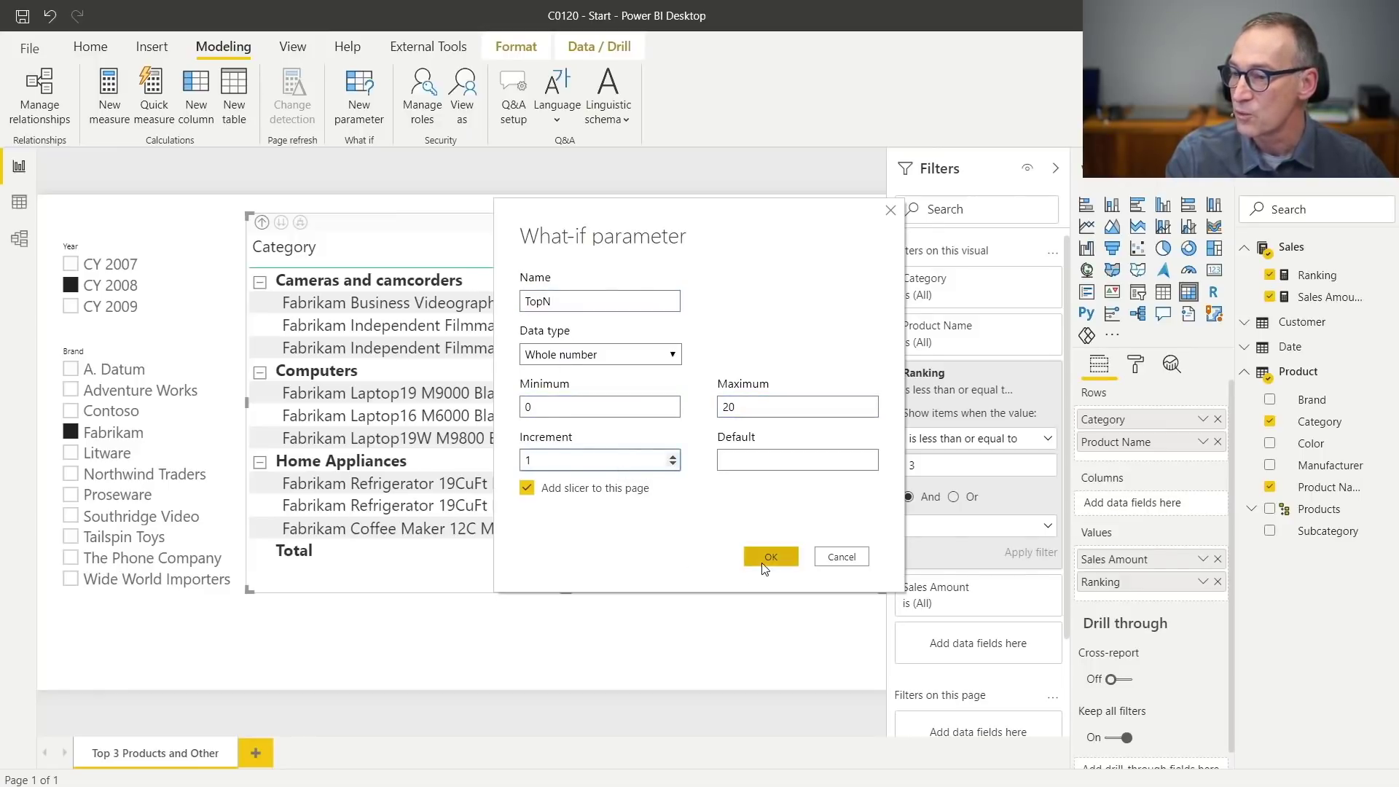
{"action": "left_click", "coordinate": [785, 556]}
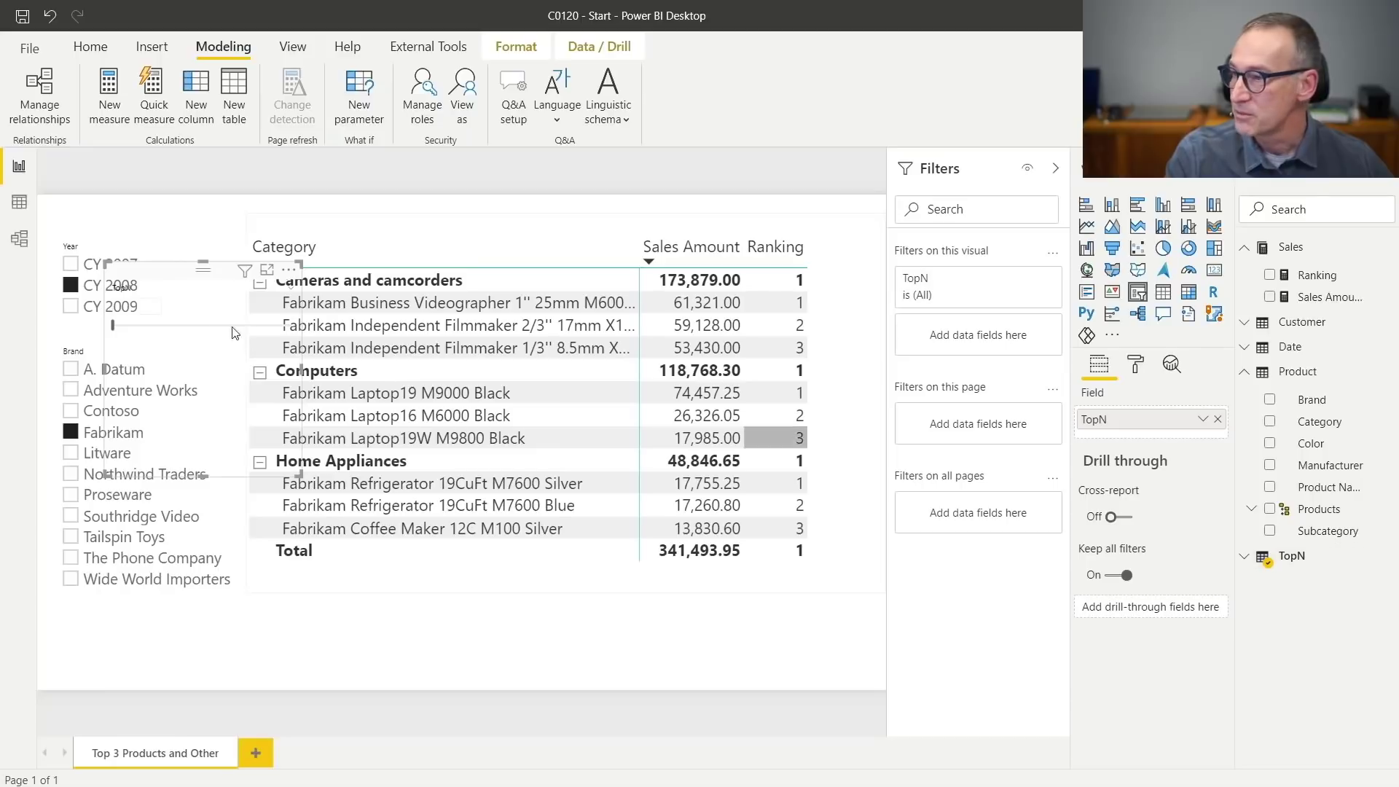
Place the TopN slicer below the Brand slicer and set its value to 3.
{"action": "left_click_drag", "start_coordinate": [175, 272], "coordinate": [138, 621]}
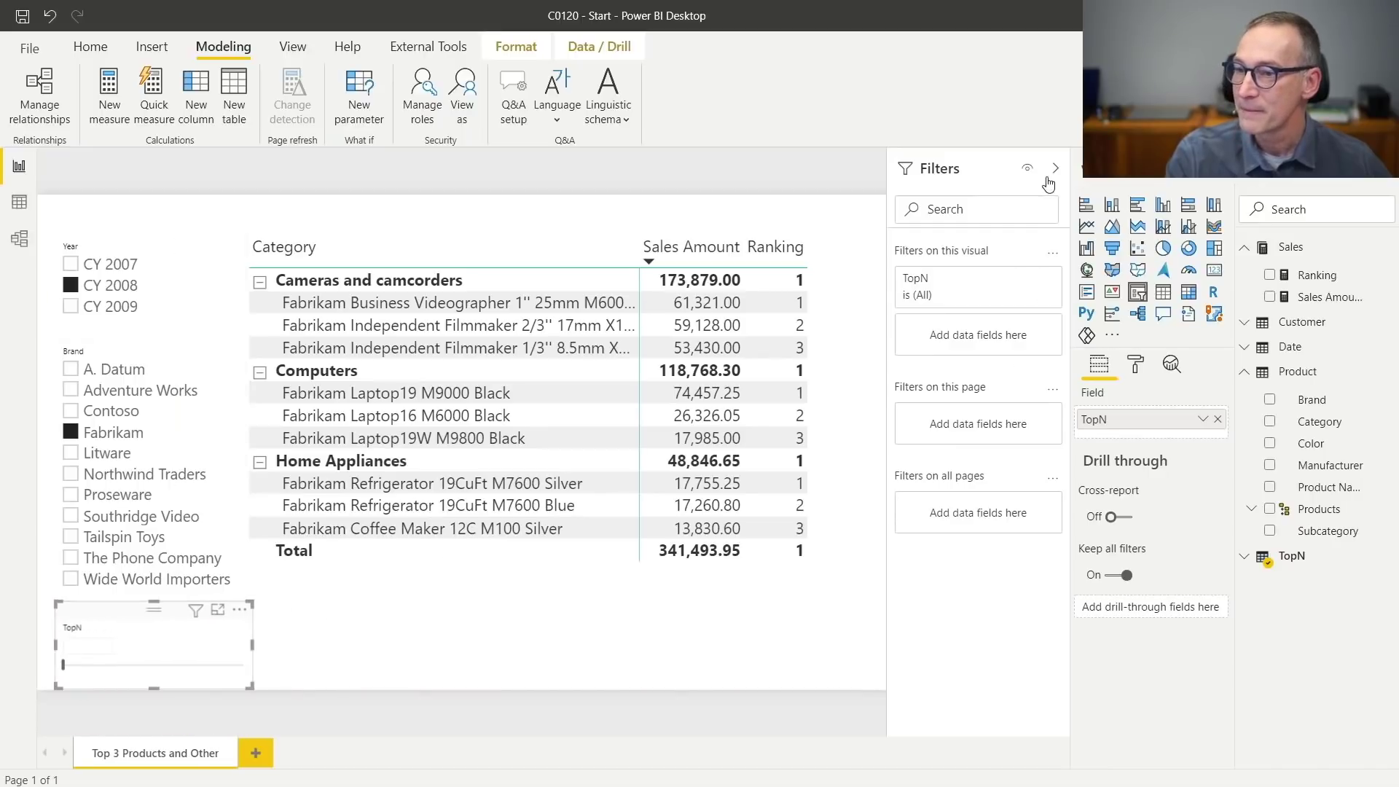
{"action": "left_click", "coordinate": [95, 650]}
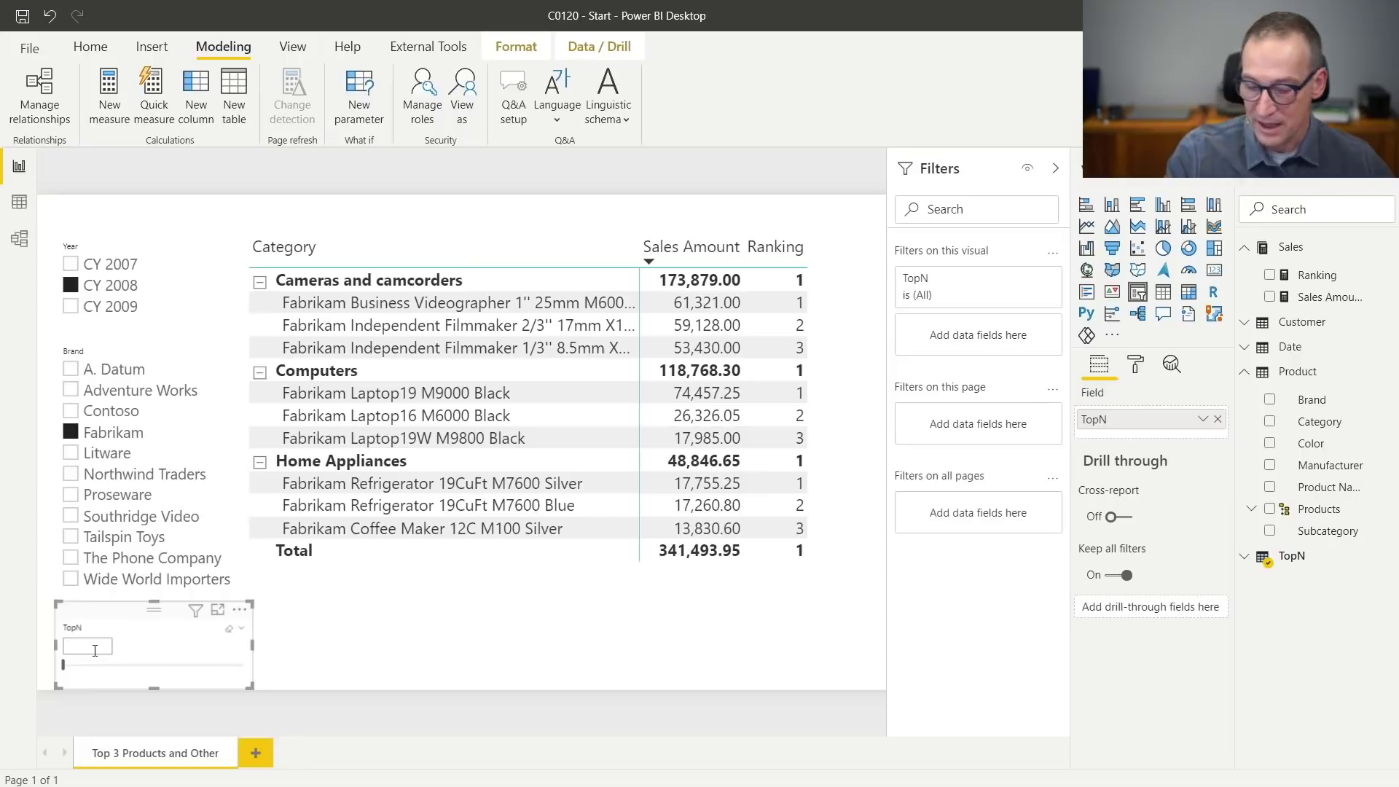
{"action": "type", "text": "3"}
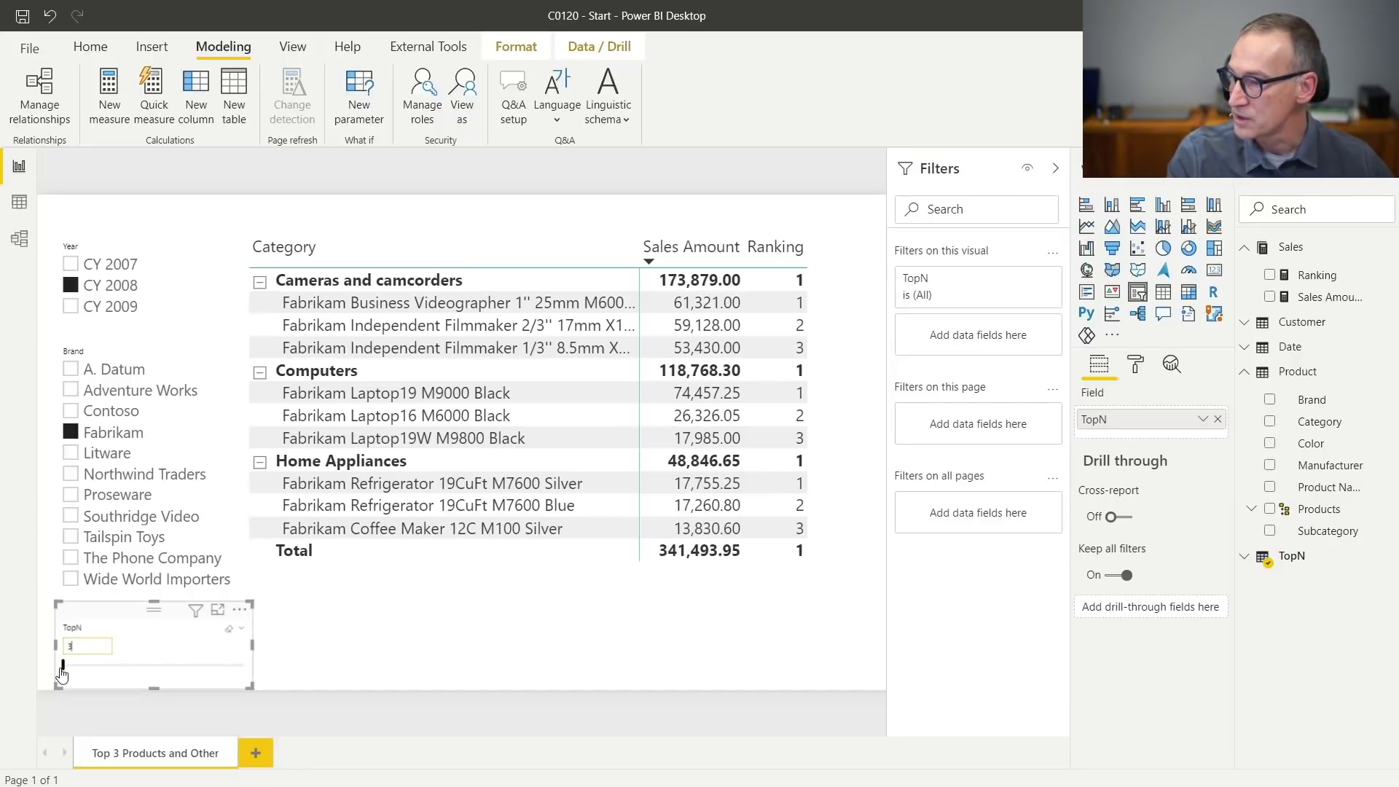
{"action": "key", "text": "Return"}
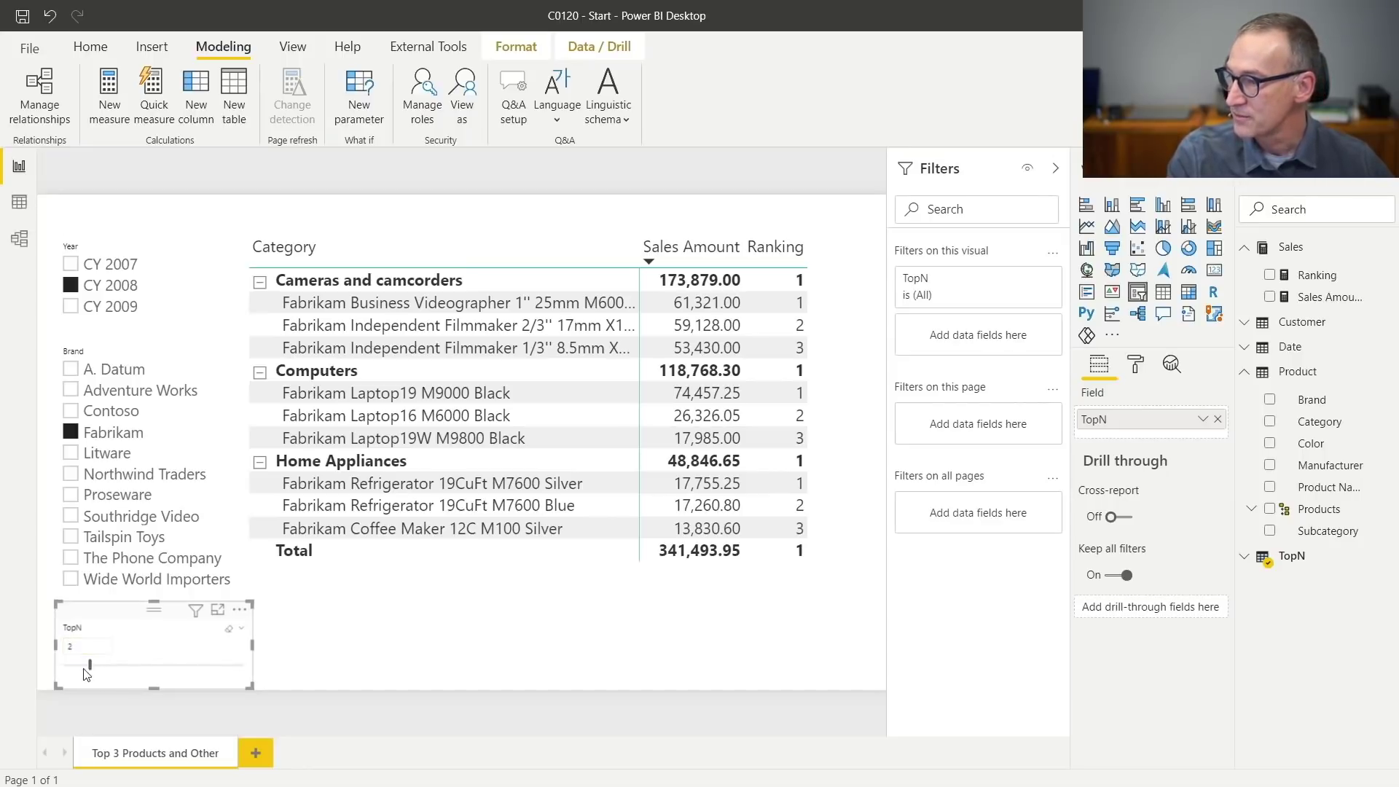
{"action": "left_click_drag", "start_coordinate": [86, 674], "coordinate": [91, 677]}
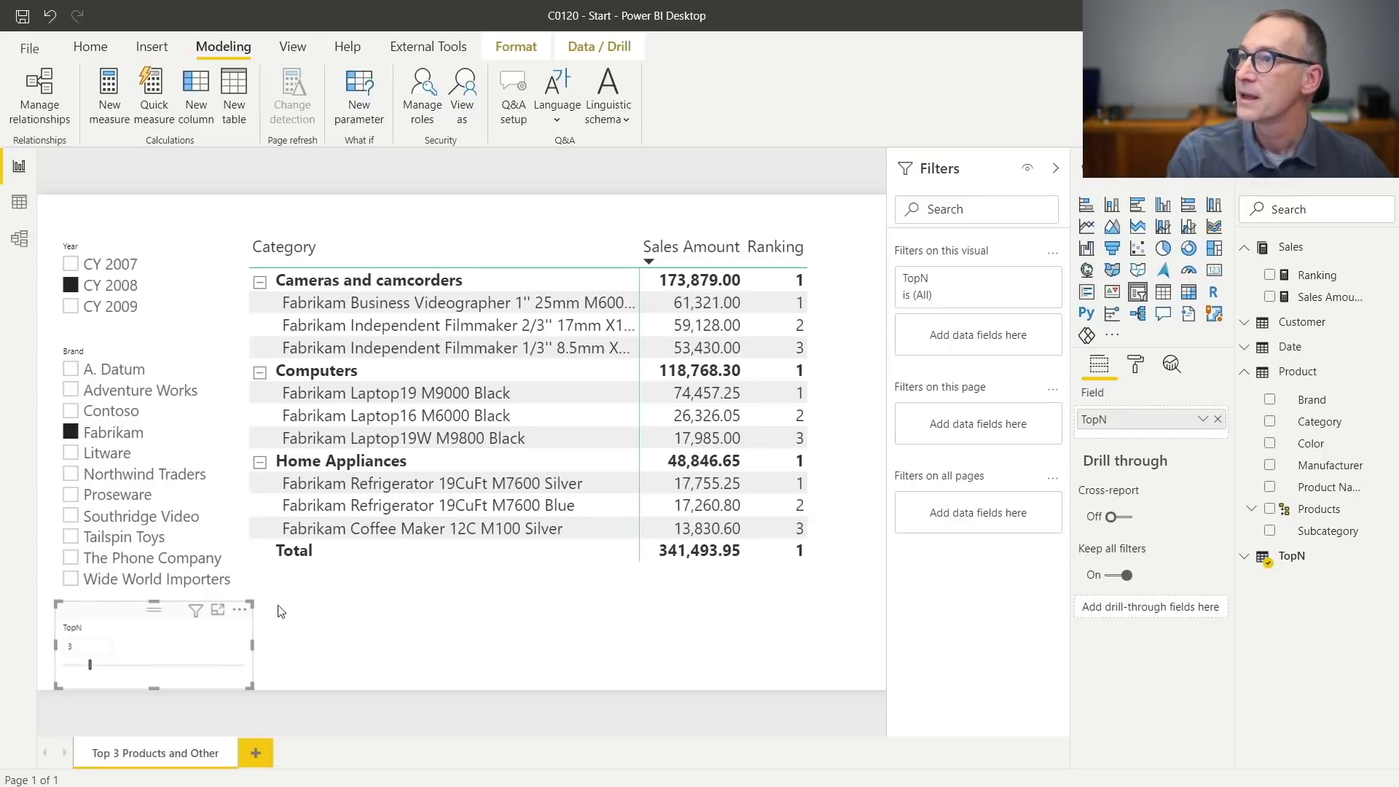
Clear the Ranking filter from the matrix.
{"action": "left_click", "coordinate": [315, 645]}
{"action": "left_click", "coordinate": [394, 579]}
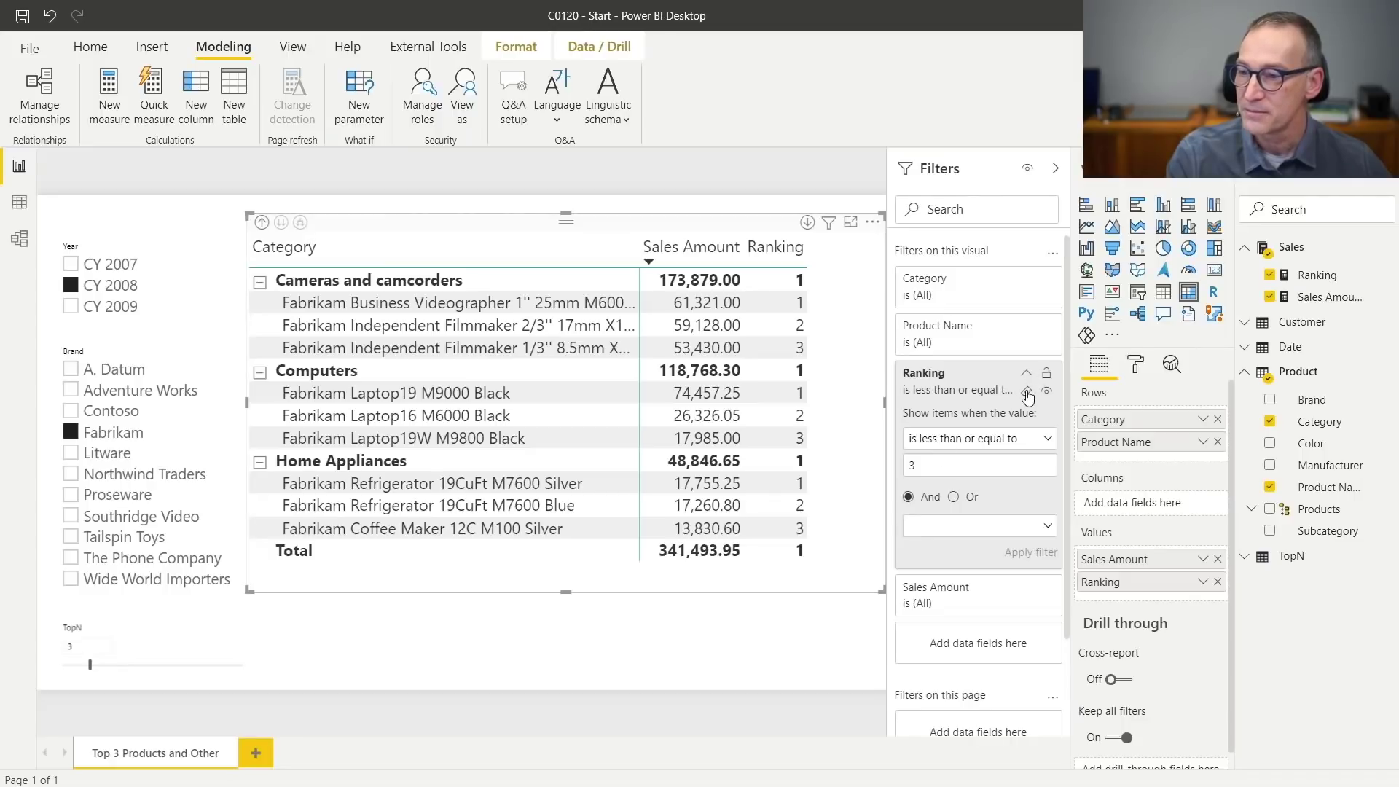
{"action": "left_click", "coordinate": [1027, 393]}
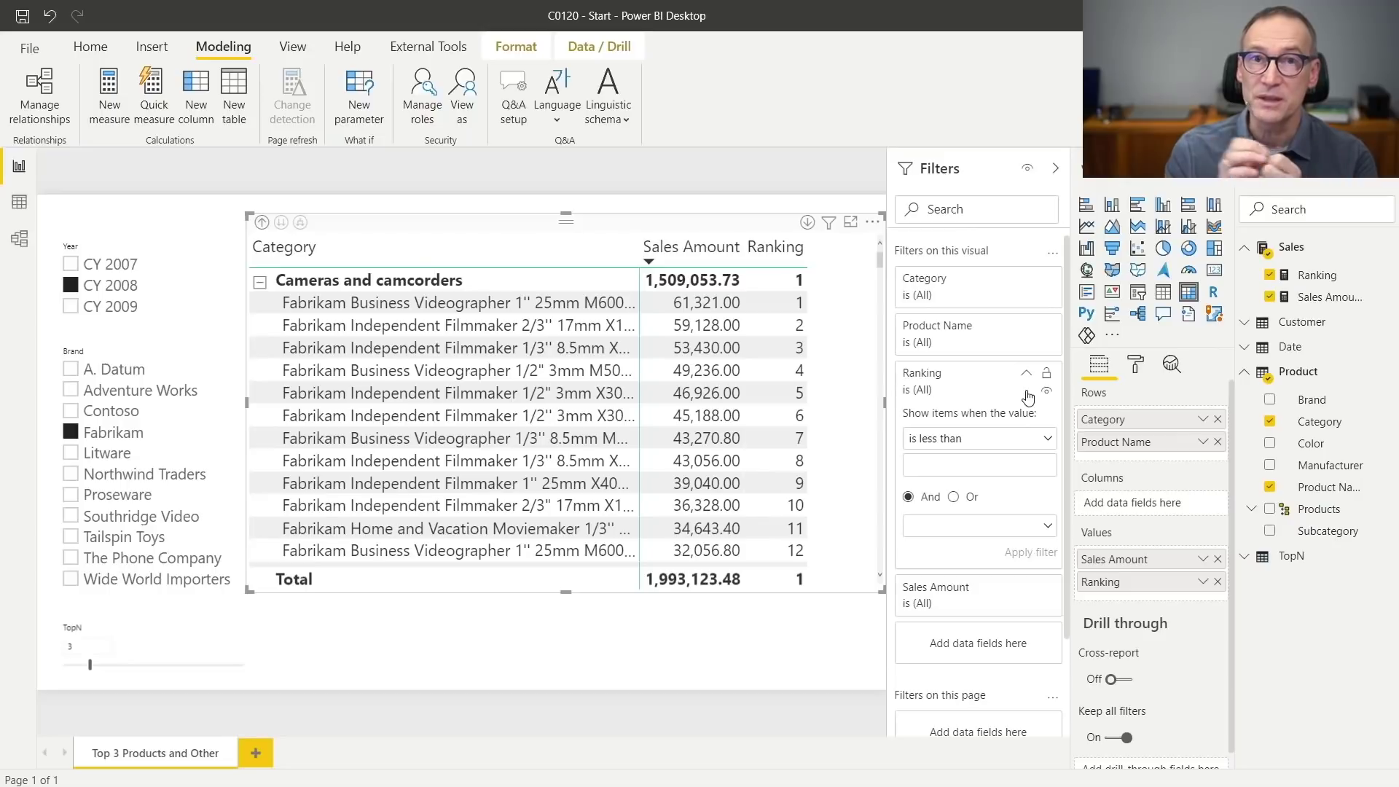
Start a new measure named RowVisible in the Sales table with a variable Ranking equal to [Ranking].
{"action": "right_click", "coordinate": [1315, 253]}
{"action": "left_click", "coordinate": [1309, 272]}
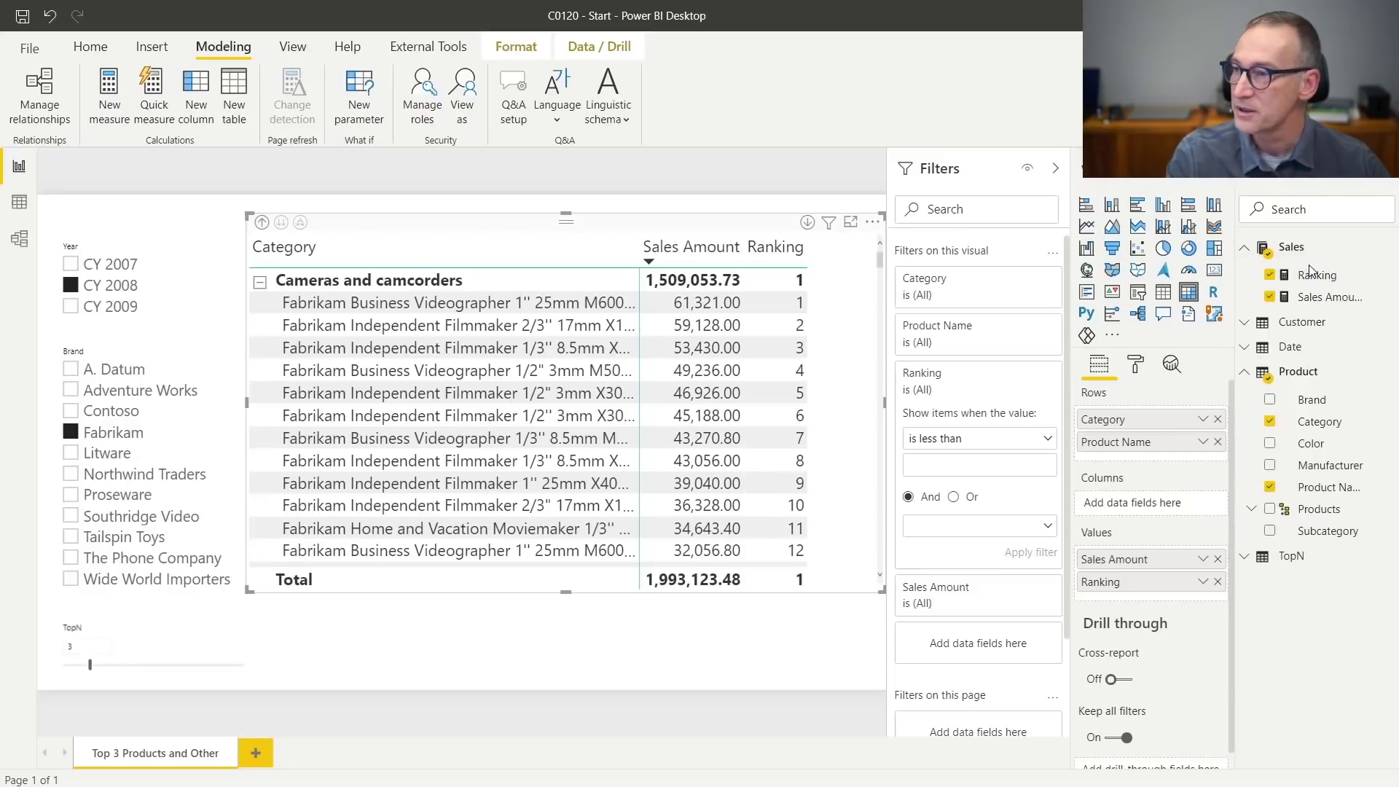
{"action": "type", "text": "Ro"}
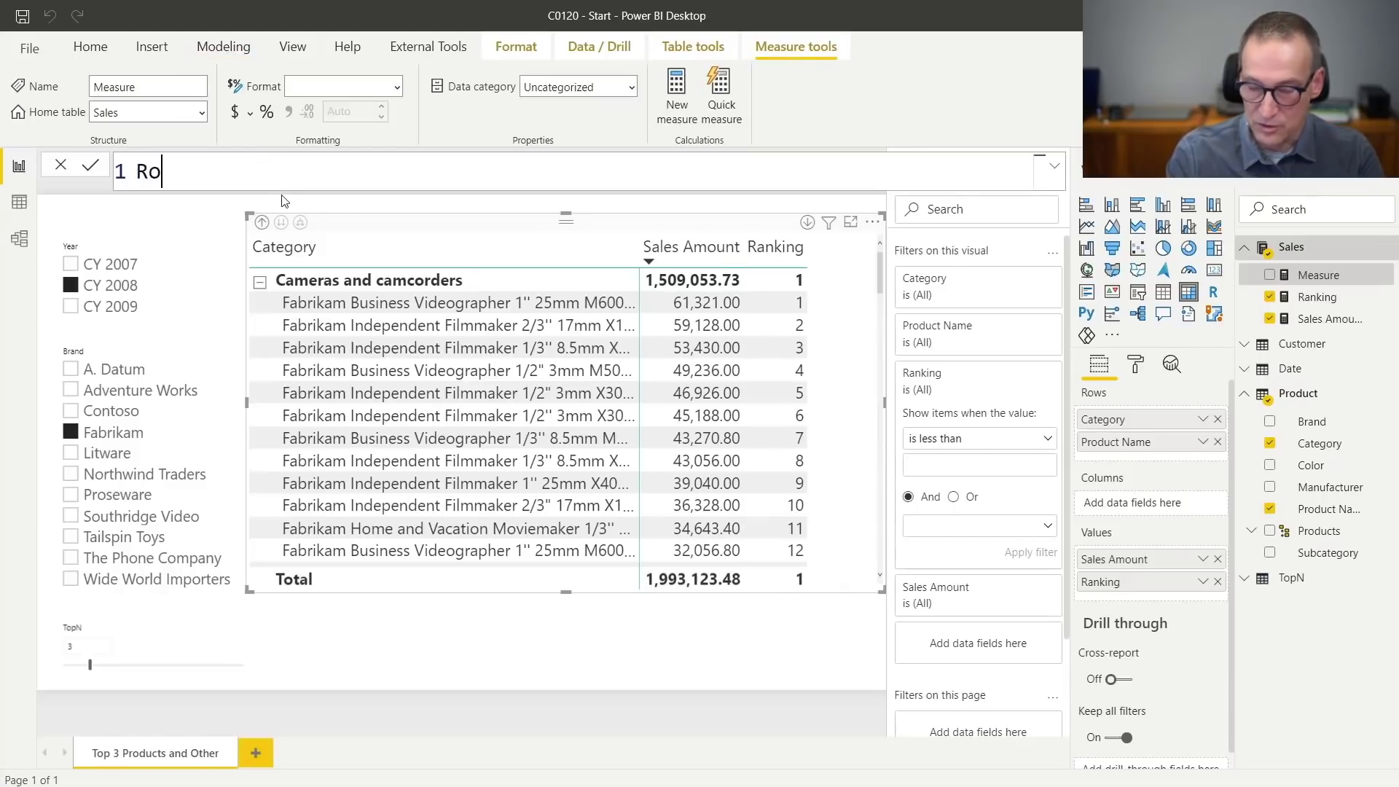
{"action": "type", "text": "wVisibl"}
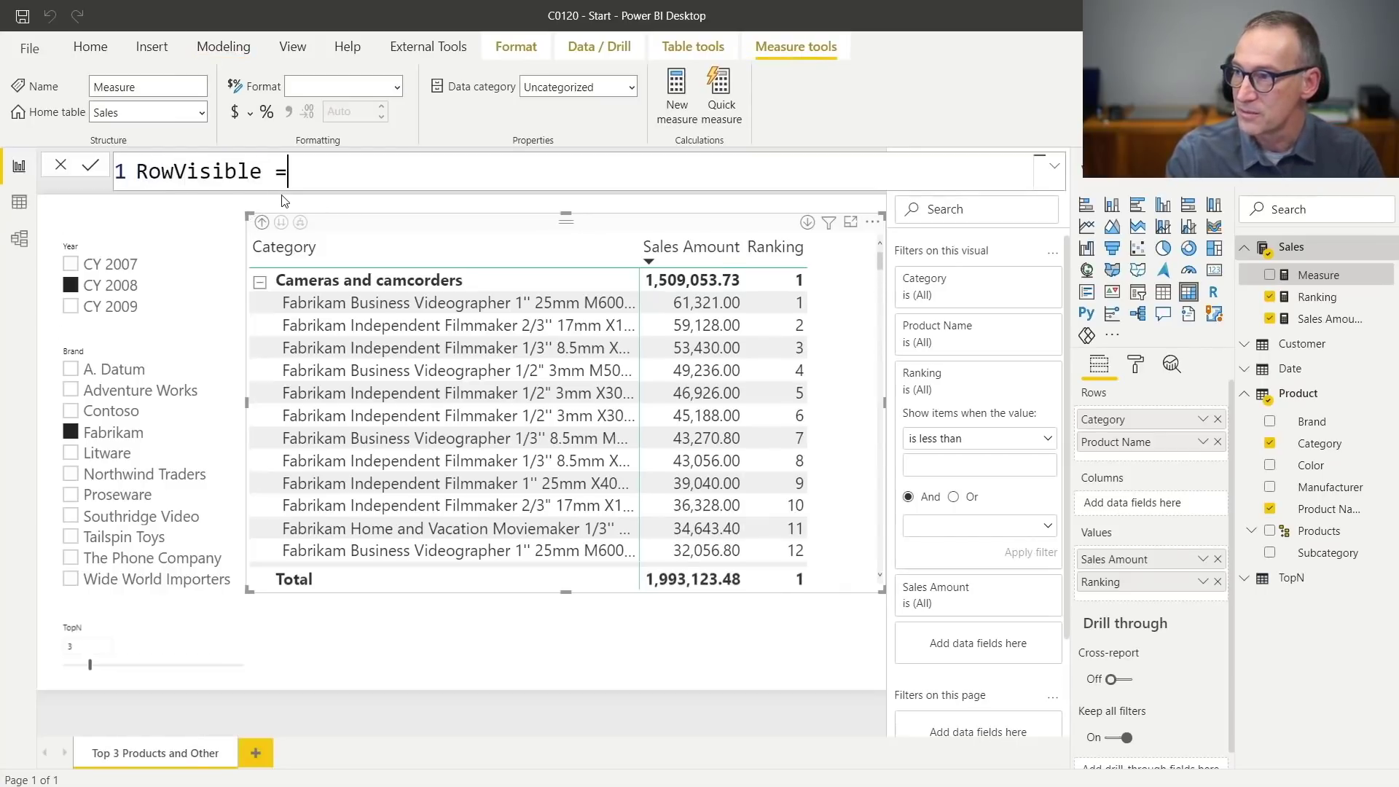
{"action": "type", "text": "e ="}
{"action": "key", "text": "shift+Return"}
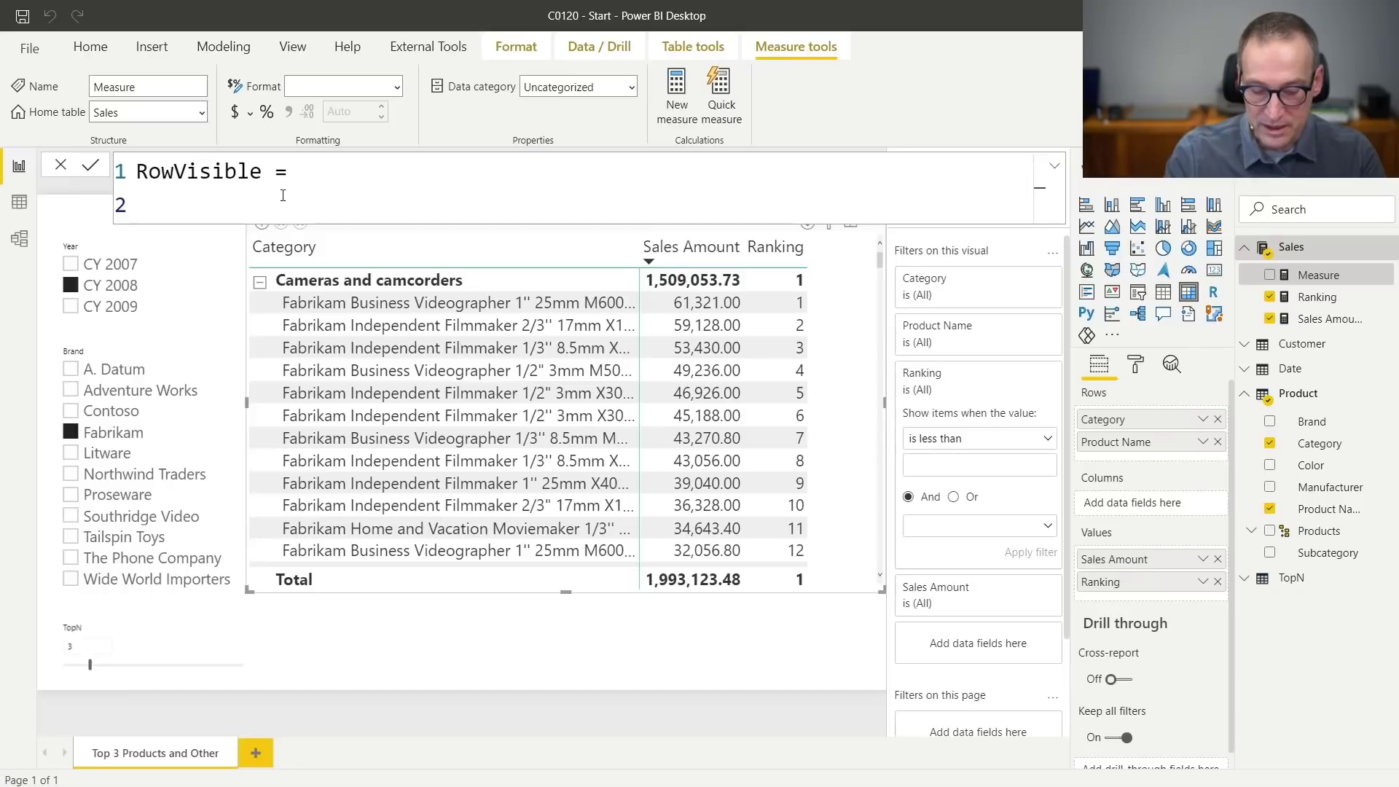
{"action": "type", "text": "VAR Rankin"}
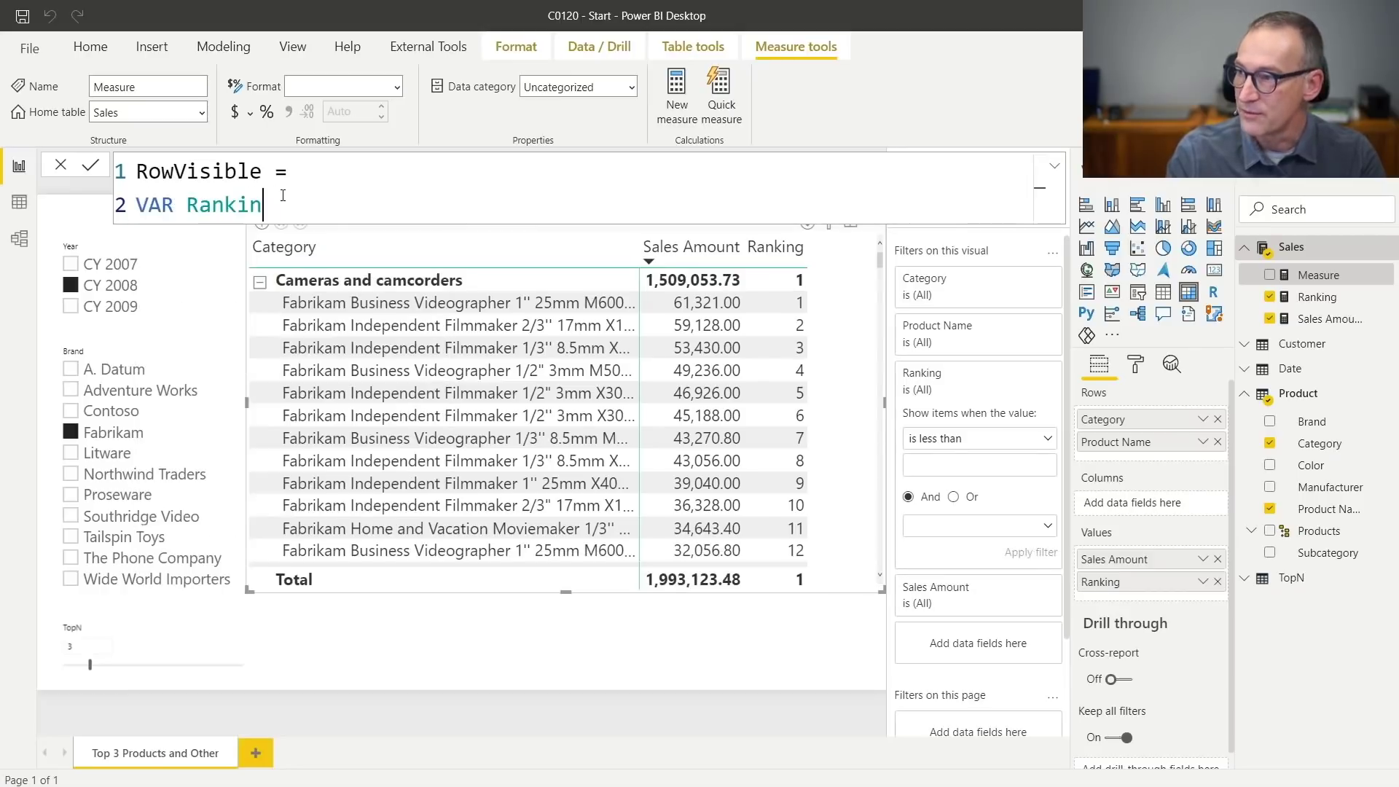
{"action": "type", "text": "g = ["}
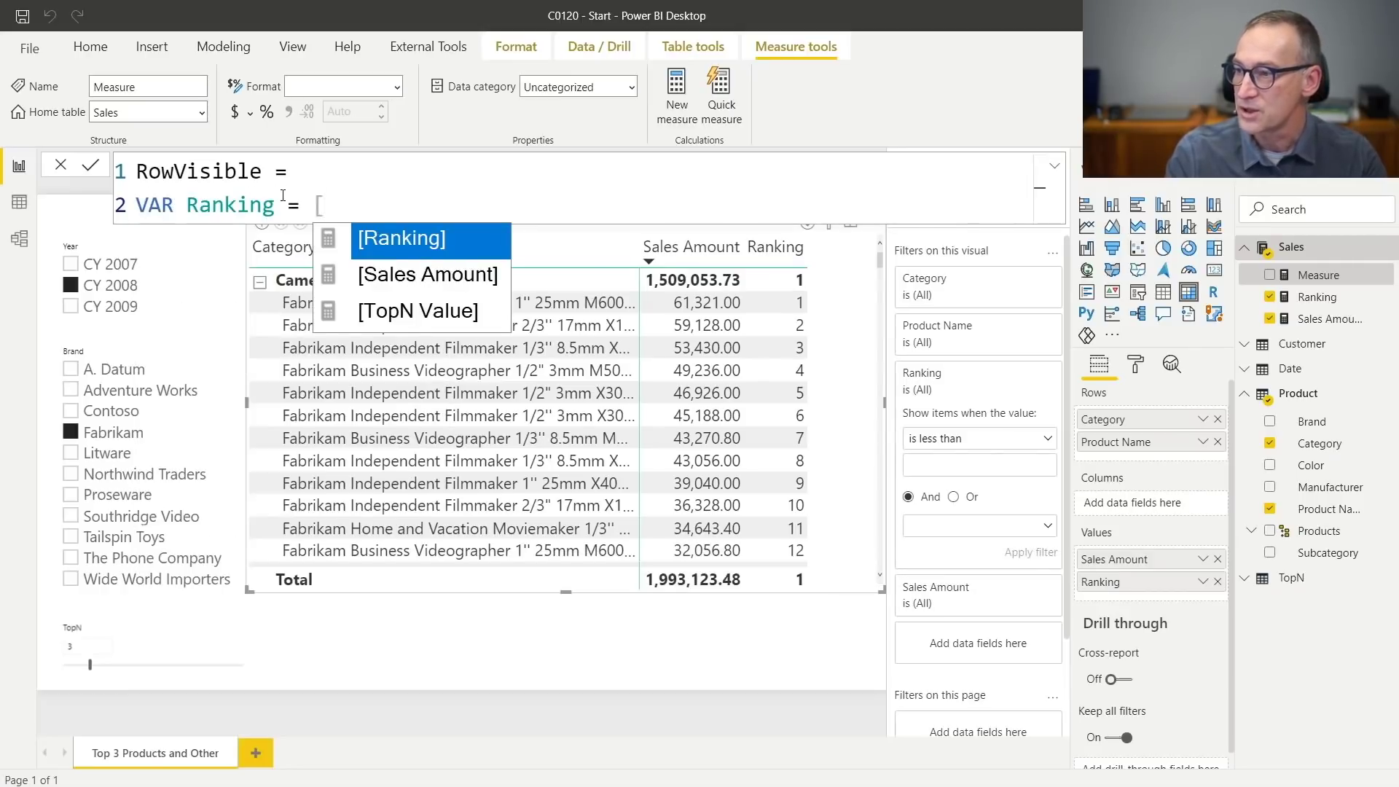
{"action": "key", "text": "Tab"}
{"action": "key", "text": "shift+Return"}
Add a variable TopNValue equal to [TopN Value] to the RowVisible formula.
{"action": "type", "text": "VAR "}
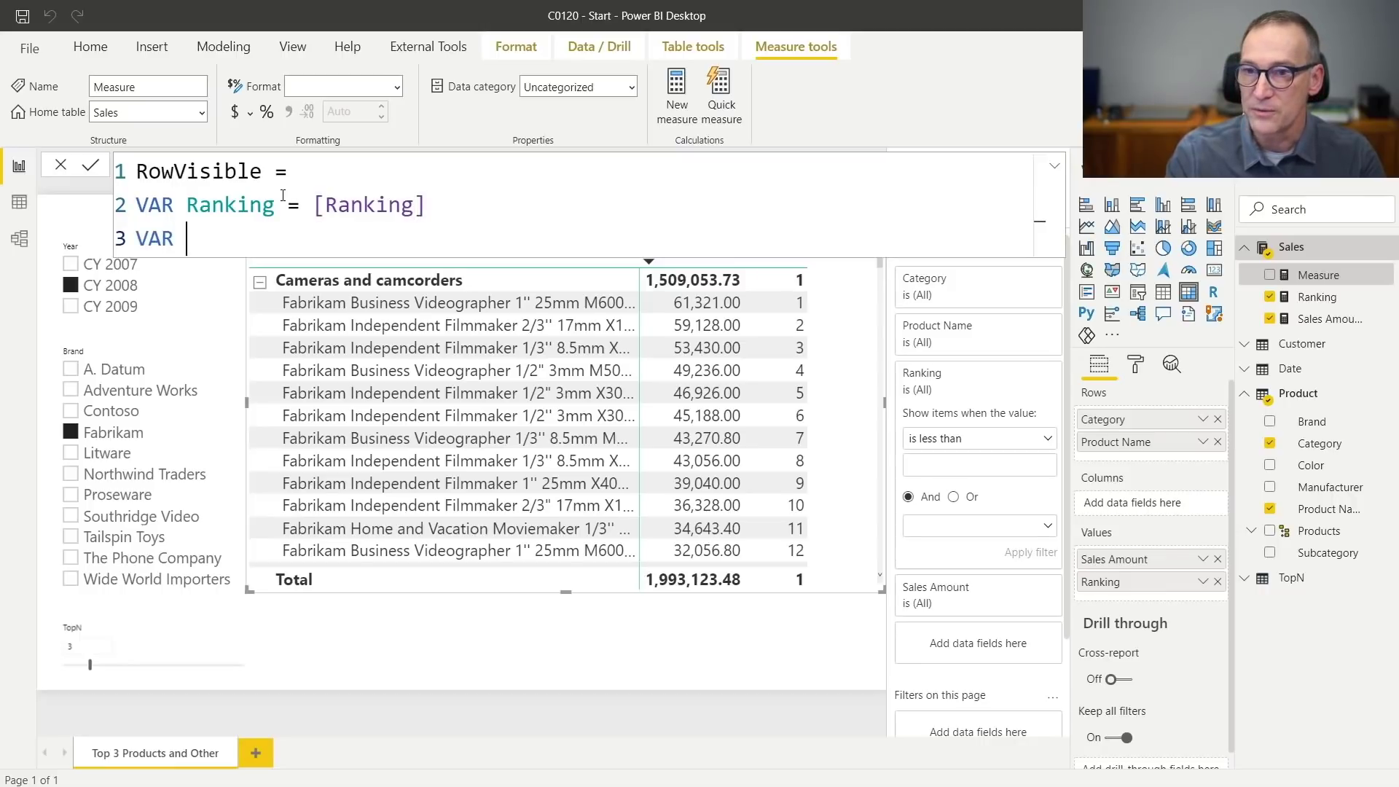
{"action": "type", "text": "TopNValue"}
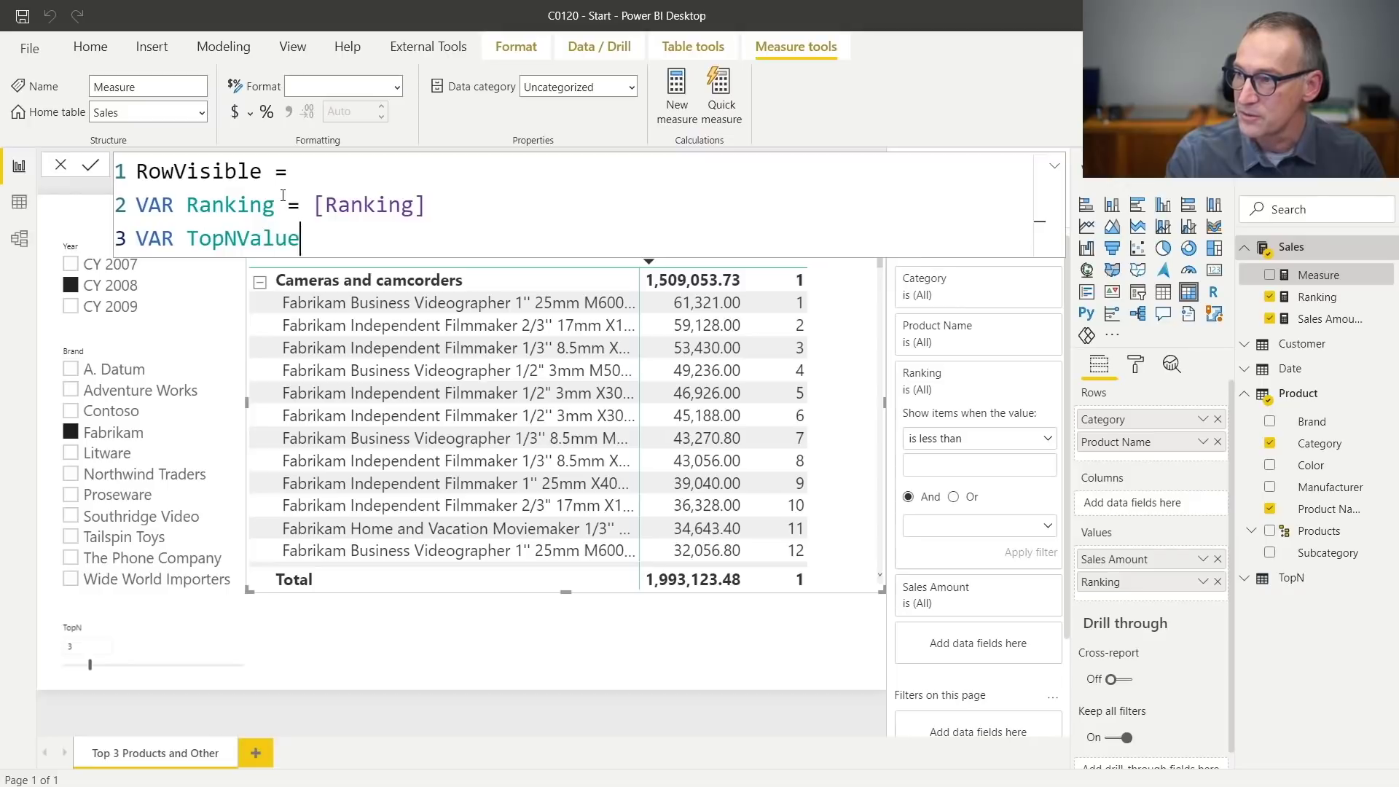
{"action": "type", "text": " = ["}
{"action": "key", "text": "Down"}
{"action": "key", "text": "Down"}
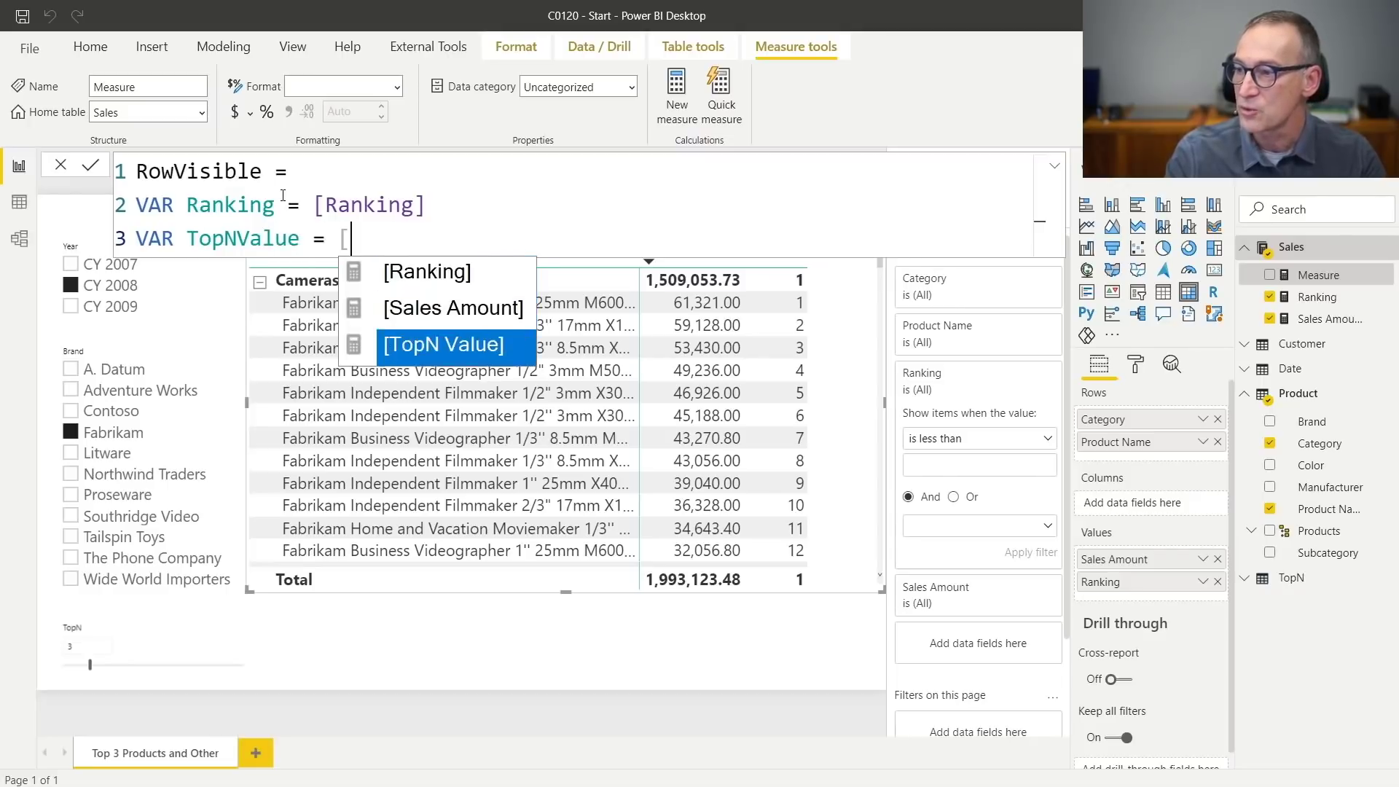
{"action": "key", "text": "Tab"}
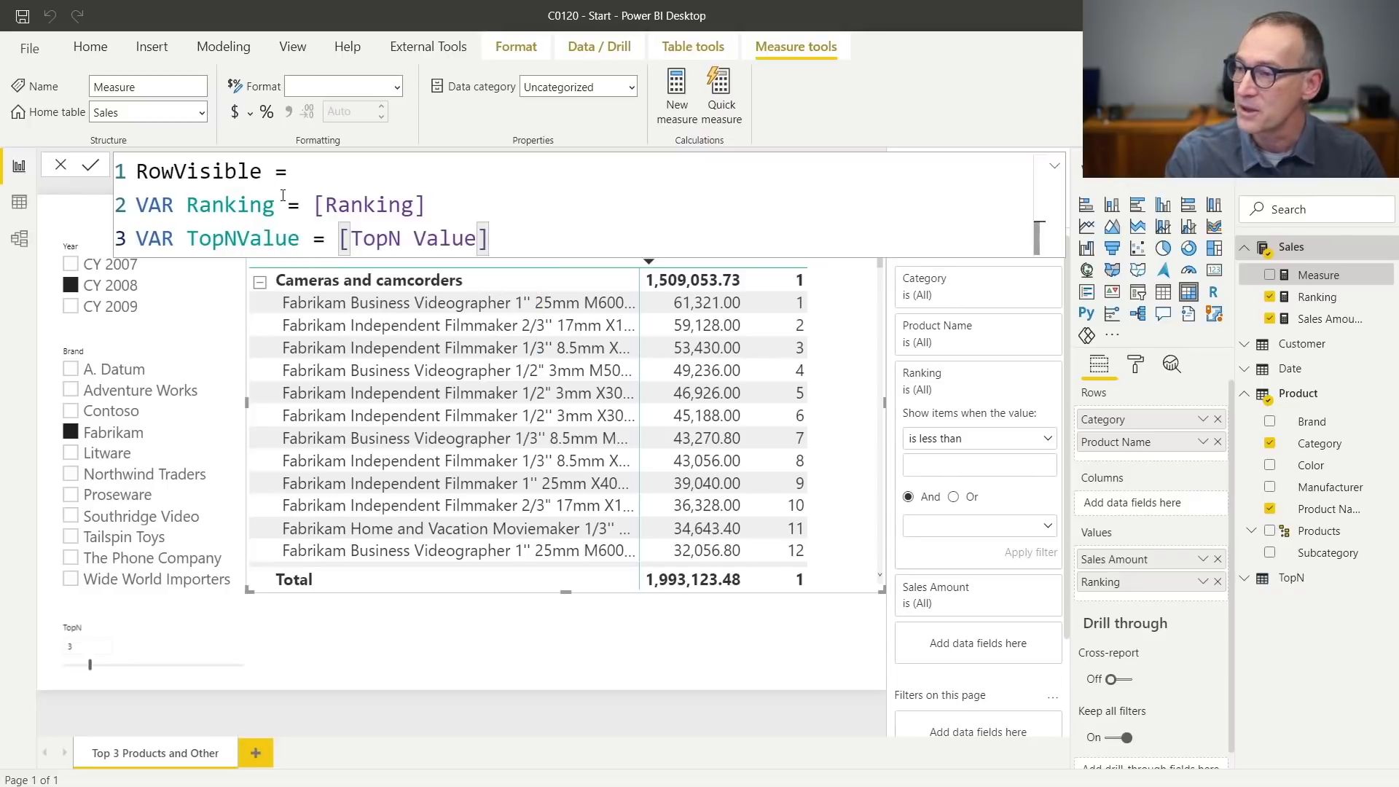
{"action": "key", "text": "shift+Return"}
{"action": "type", "text": "RETUR"}
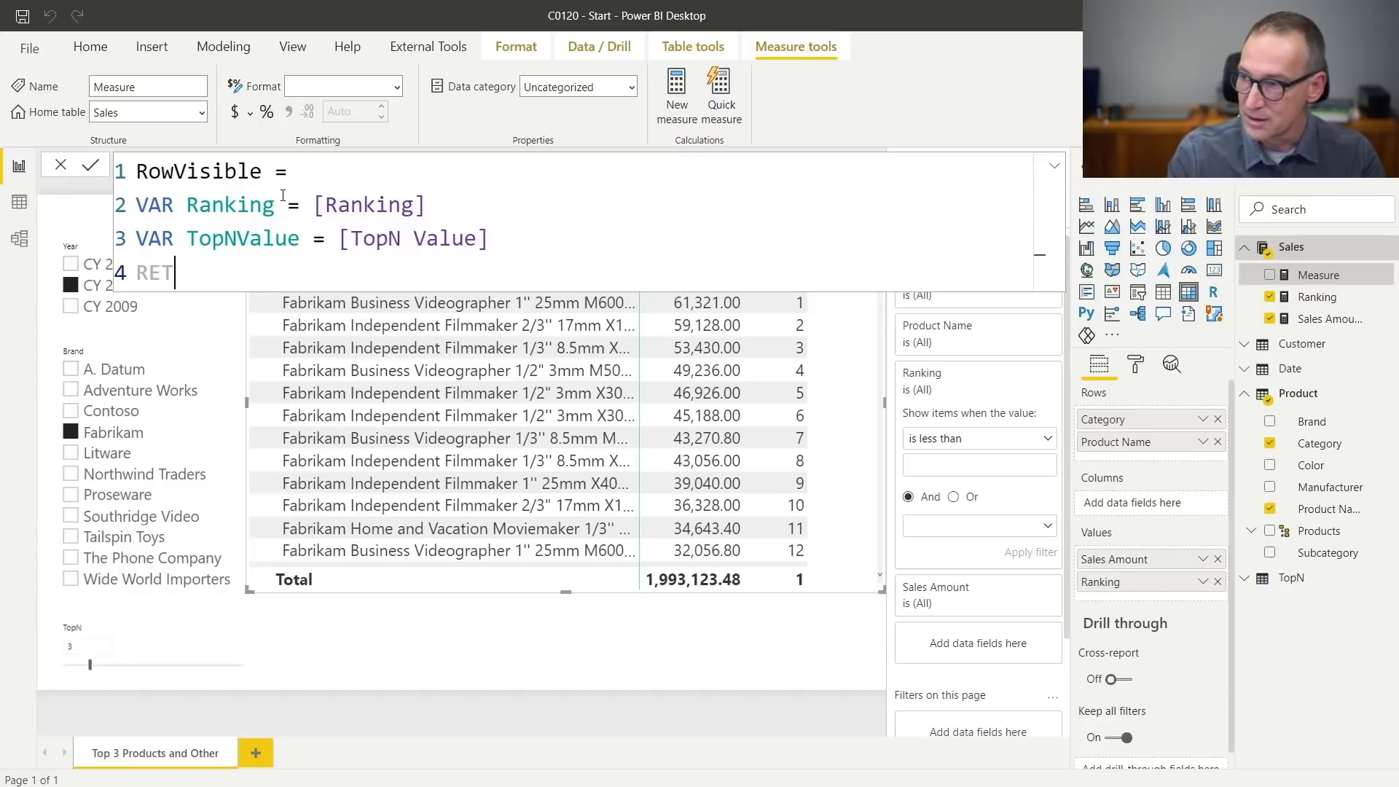
{"action": "key", "text": "BackSpace"}
{"action": "key", "text": "BackSpace"}
{"action": "key", "text": "BackSpace"}
{"action": "key", "text": "BackSpace"}
{"action": "key", "text": "BackSpace"}
Add a variable Result to the RowVisible formula that tests Ranking <= TopNValue.
{"action": "type", "text": "VAR Result"}
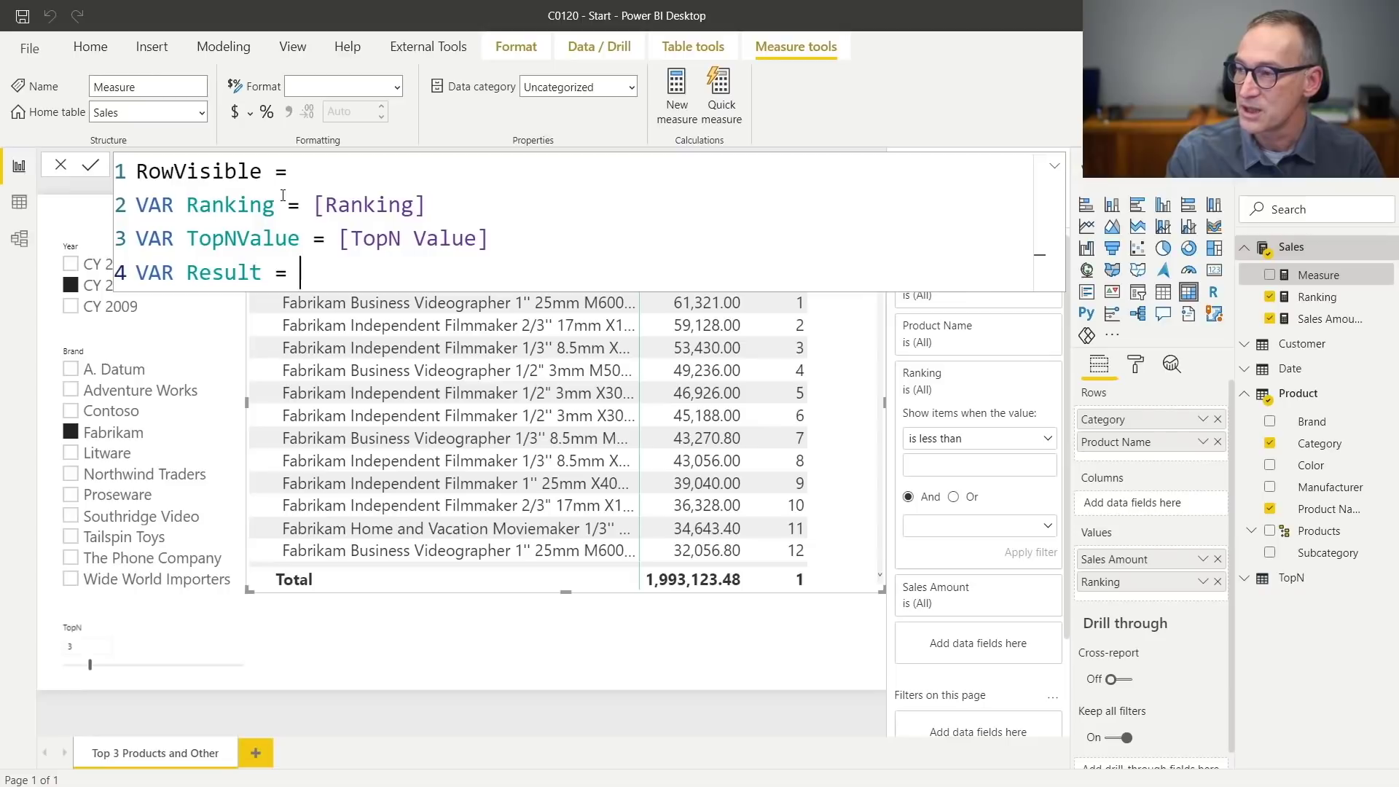
{"action": "type", "text": " = Ranking "}
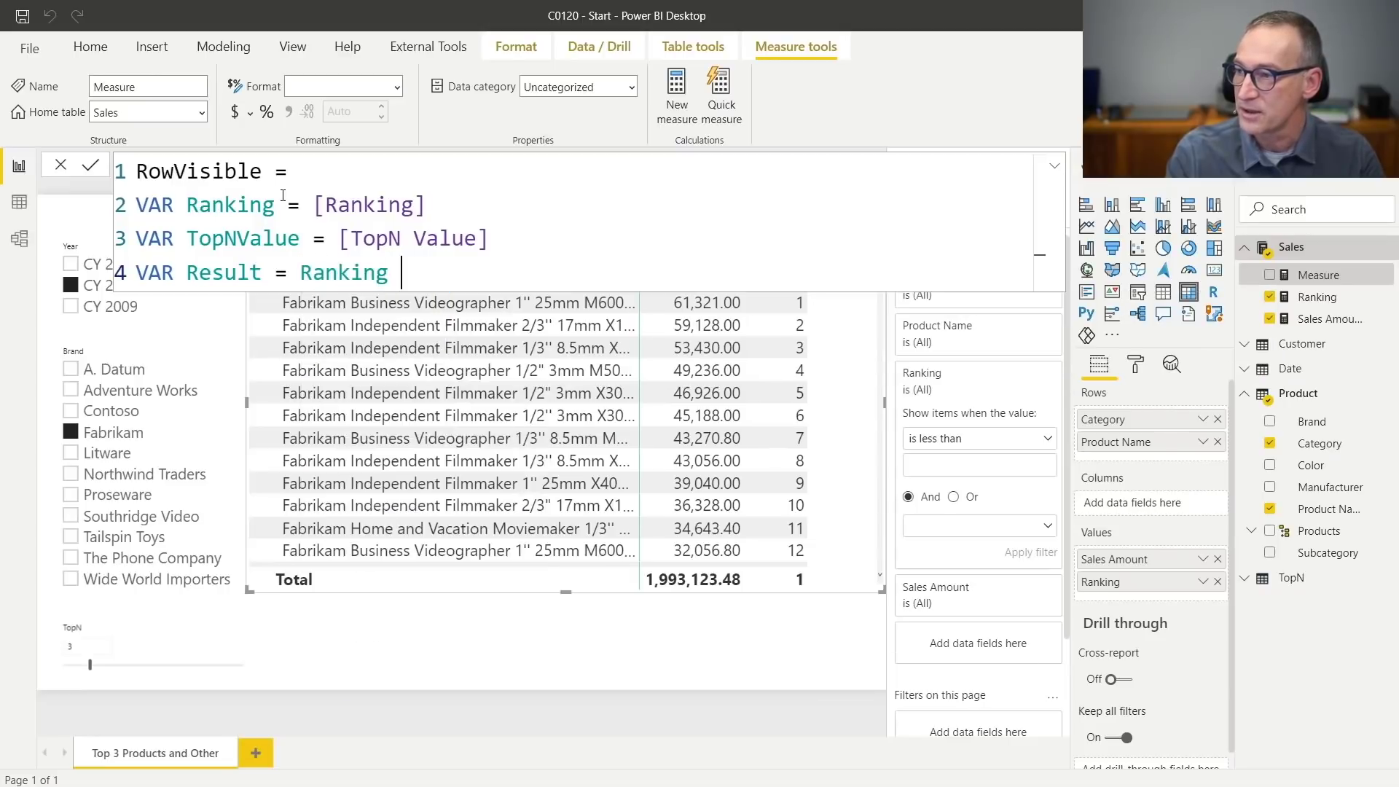
{"action": "type", "text": "<= TOPN("}
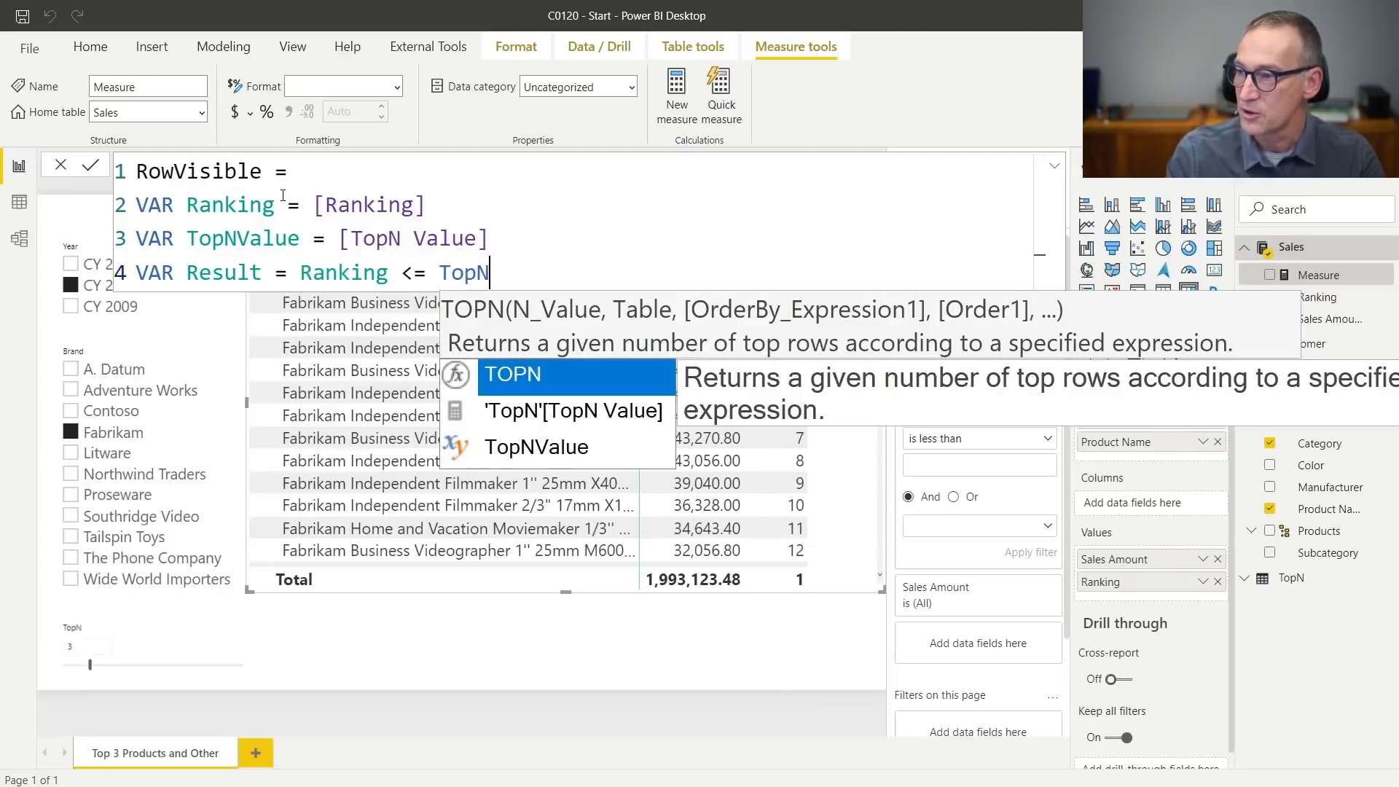
{"action": "key", "text": "BackSpace"}
{"action": "key", "text": "BackSpace"}
{"action": "key", "text": "BackSpace"}
{"action": "key", "text": "BackSpace"}
{"action": "key", "text": "BackSpace"}
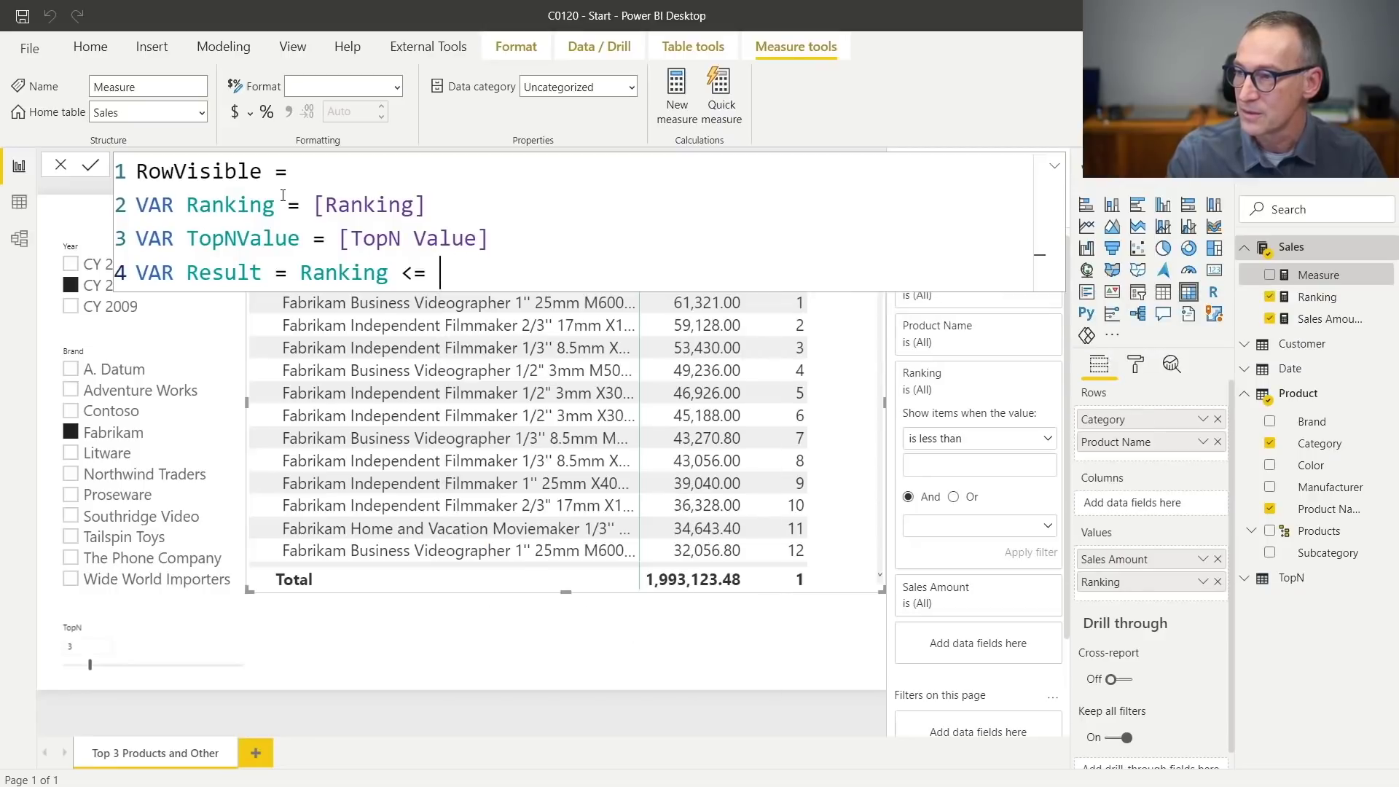
{"action": "type", "text": "TopN"}
{"action": "key", "text": "Down"}
{"action": "key", "text": "Down"}
{"action": "key", "text": "Tab"}
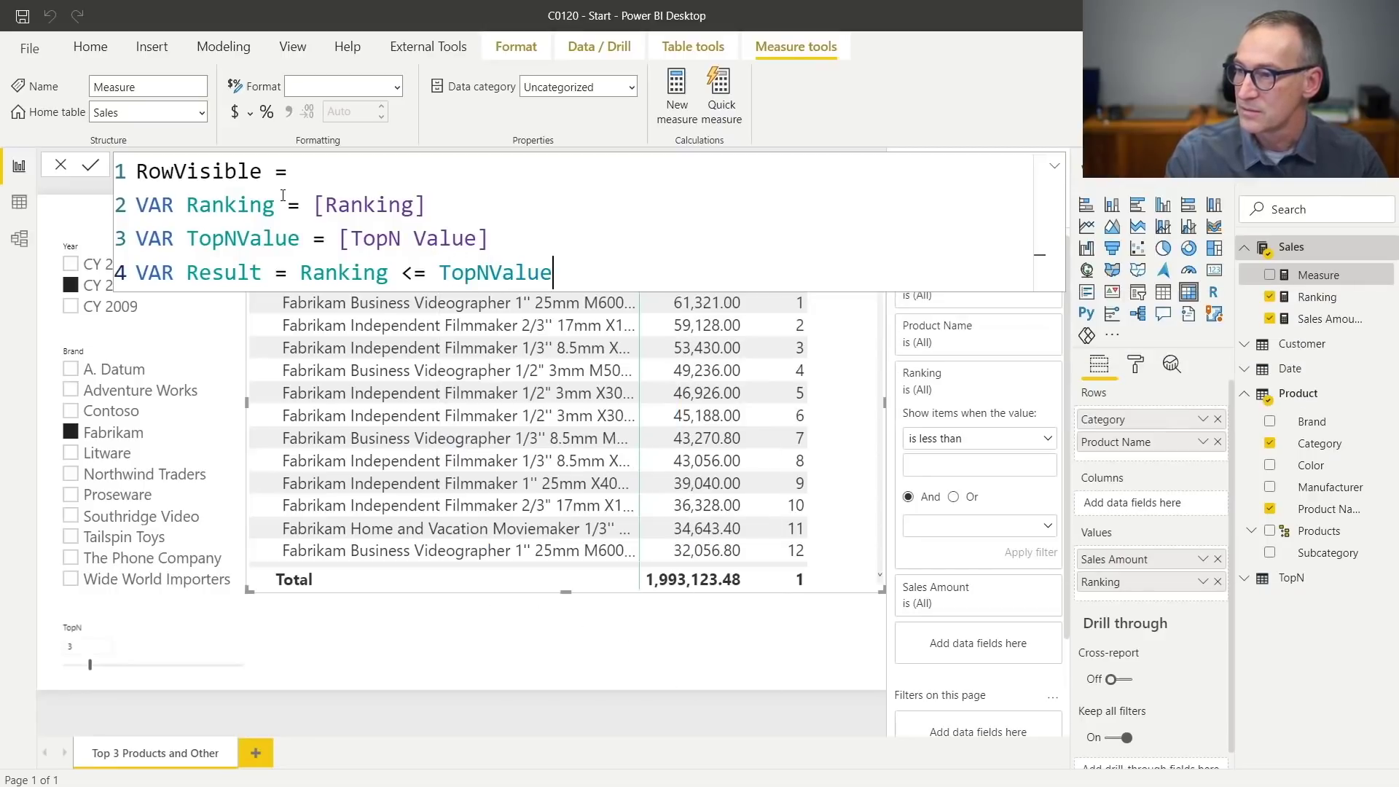
Finish the RowVisible formula with RETURN Result and commit the measure.
{"action": "key", "text": "shift+Return"}
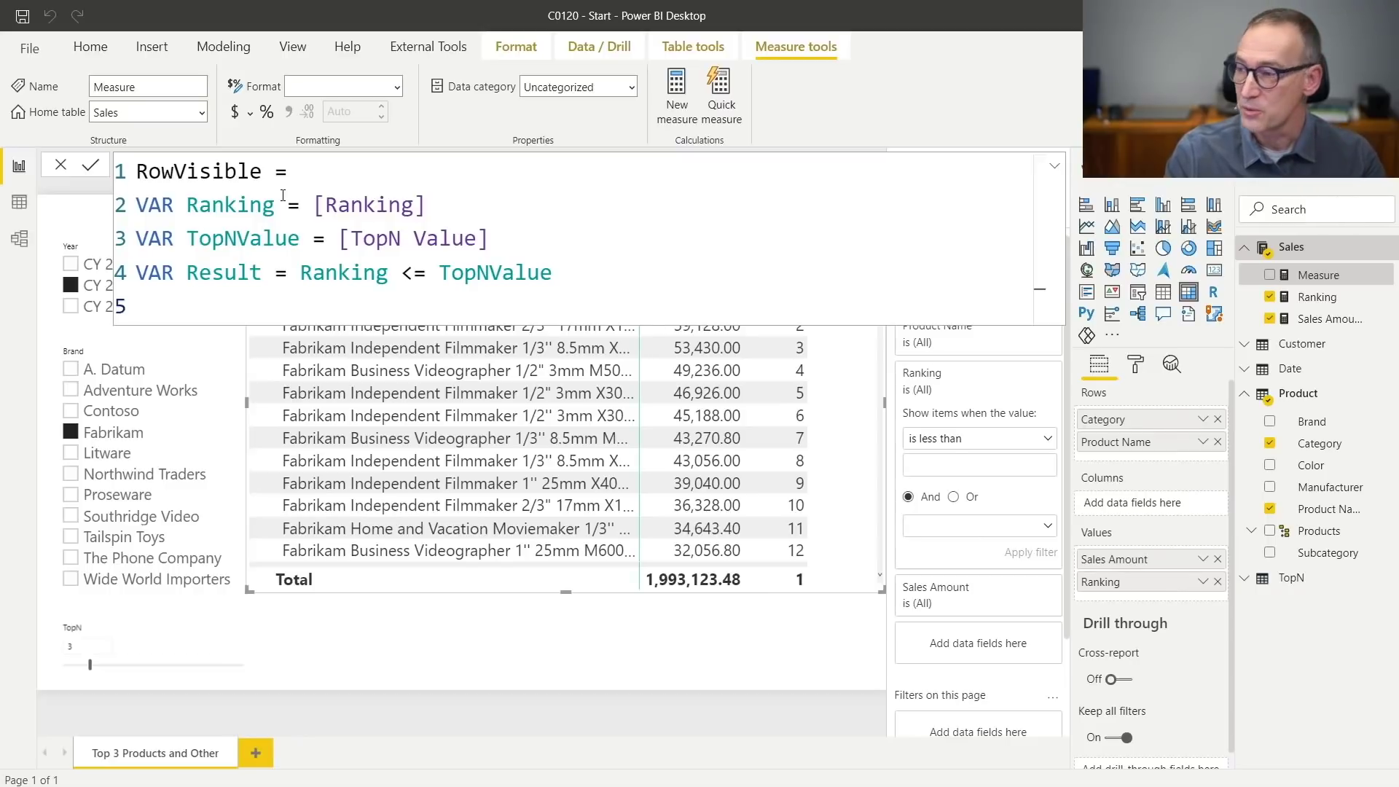
{"action": "type", "text": "RETURN"}
{"action": "key", "text": "shift+Return"}
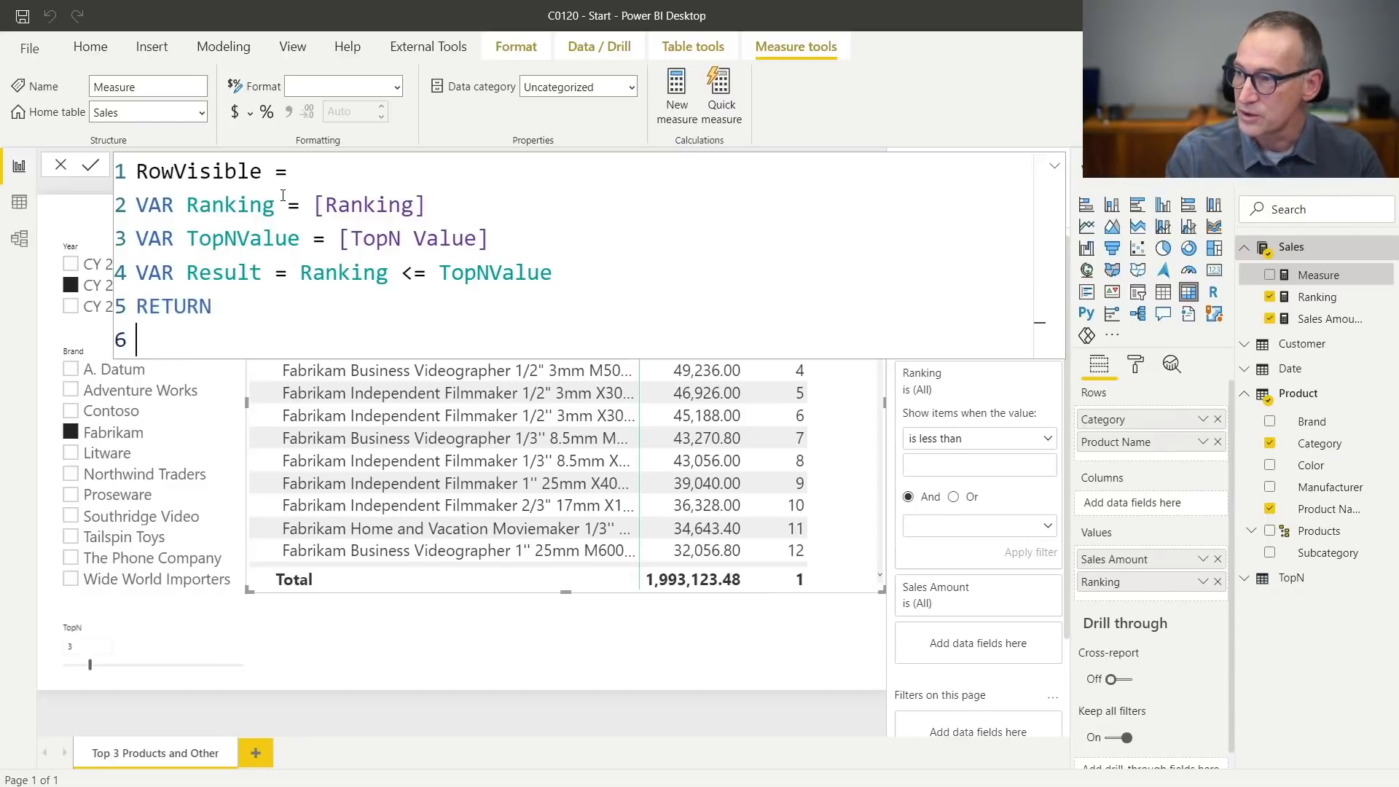
{"action": "type", "text": "Result"}
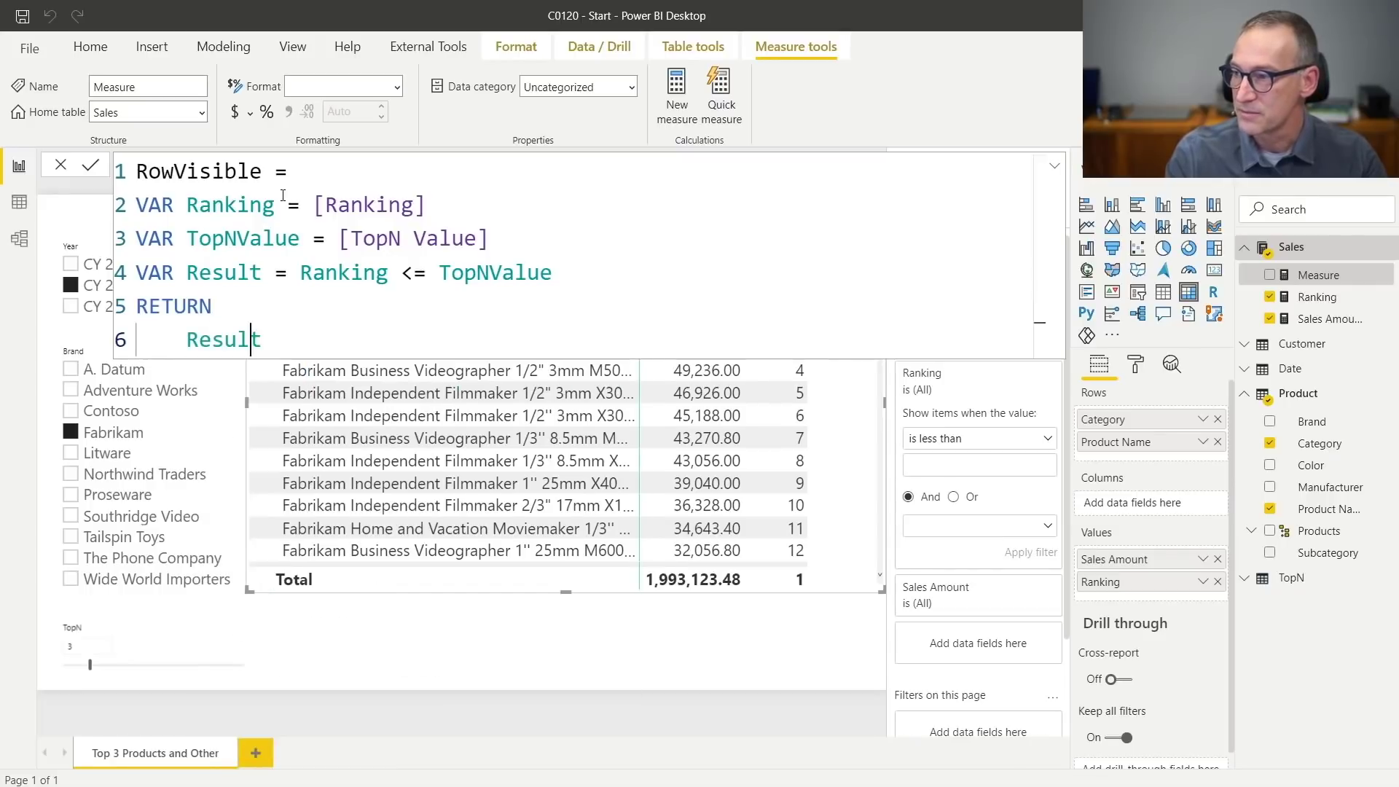
{"action": "key", "text": "Return"}
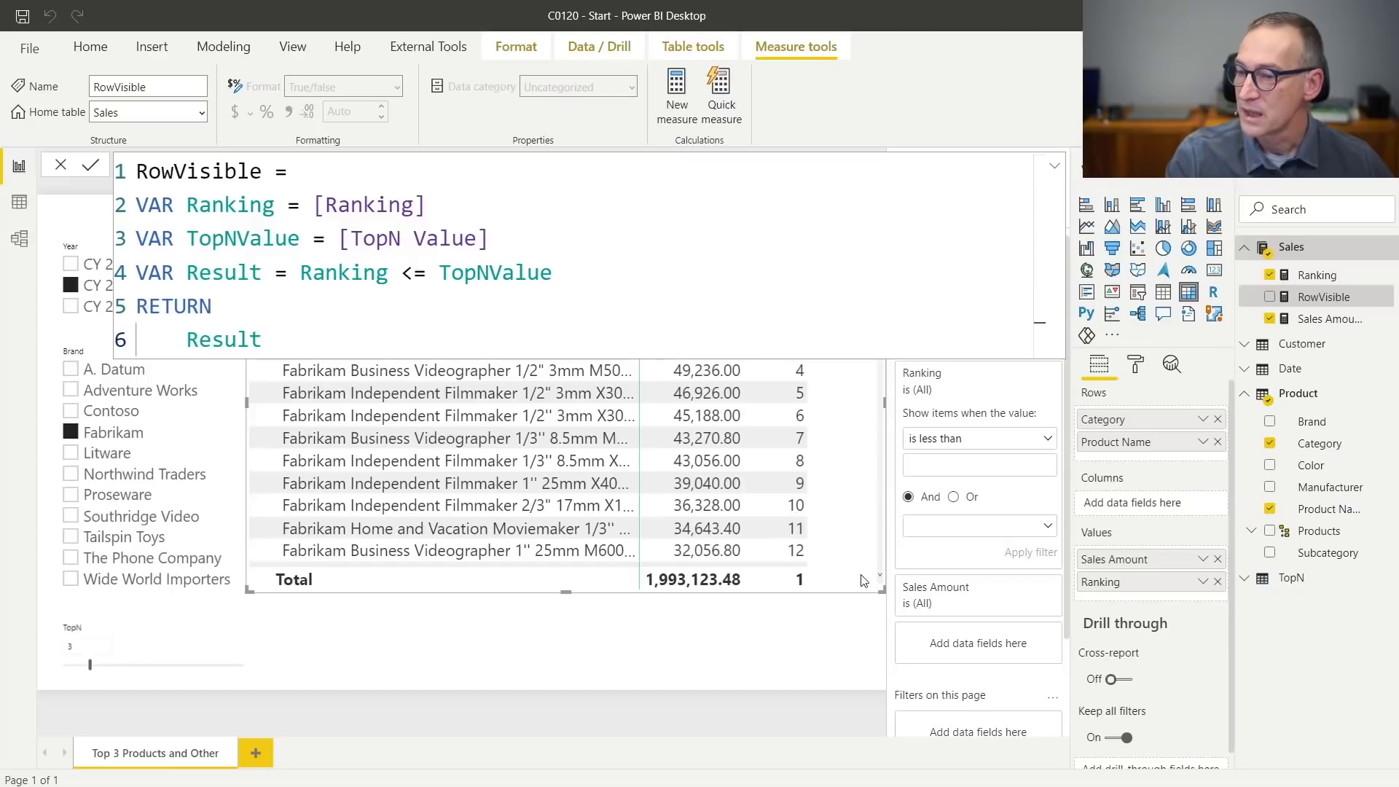
Add the RowVisible measure to the matrix and select the visual to show its filters.
{"action": "left_click_drag", "start_coordinate": [1304, 306], "coordinate": [784, 435]}
{"action": "left_click", "coordinate": [814, 650]}
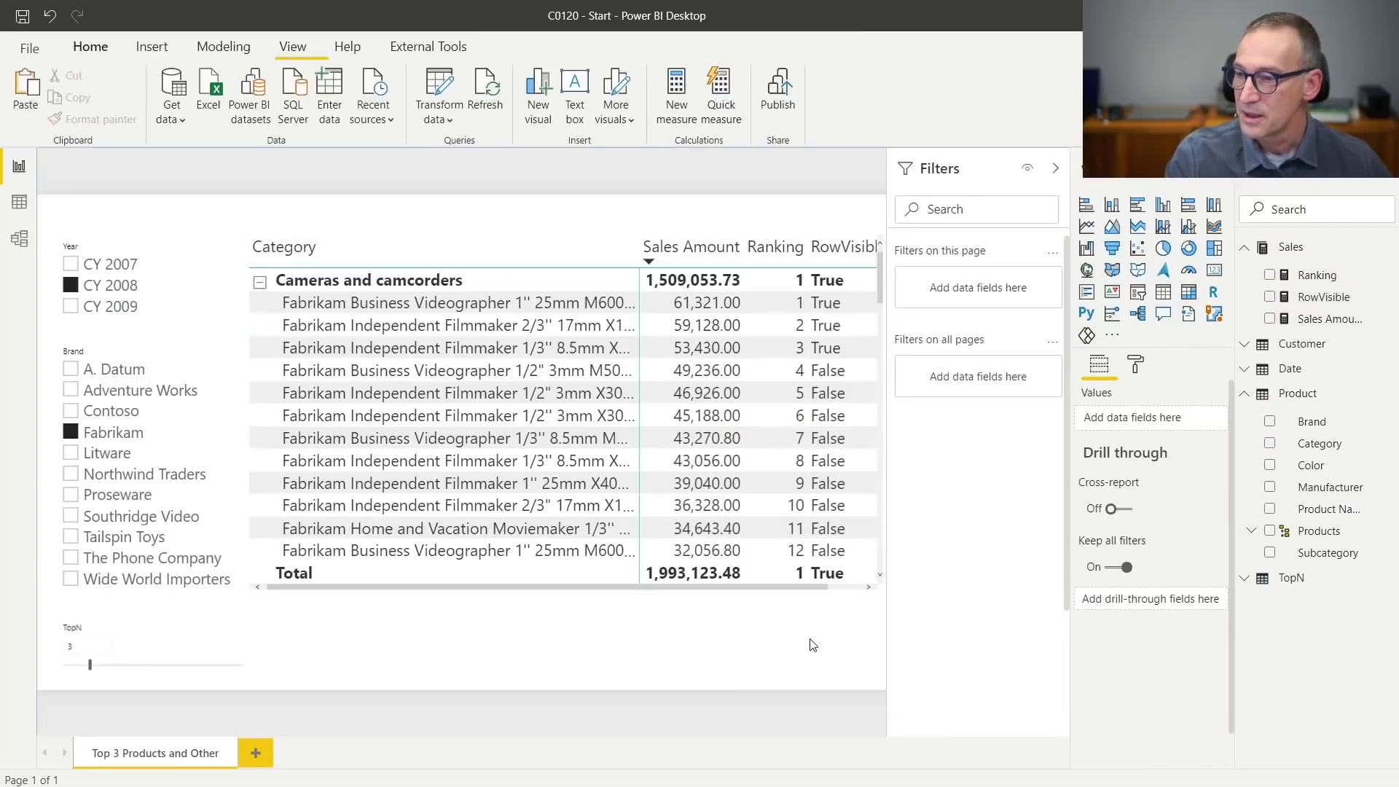
{"action": "mouse_move", "coordinate": [842, 334]}
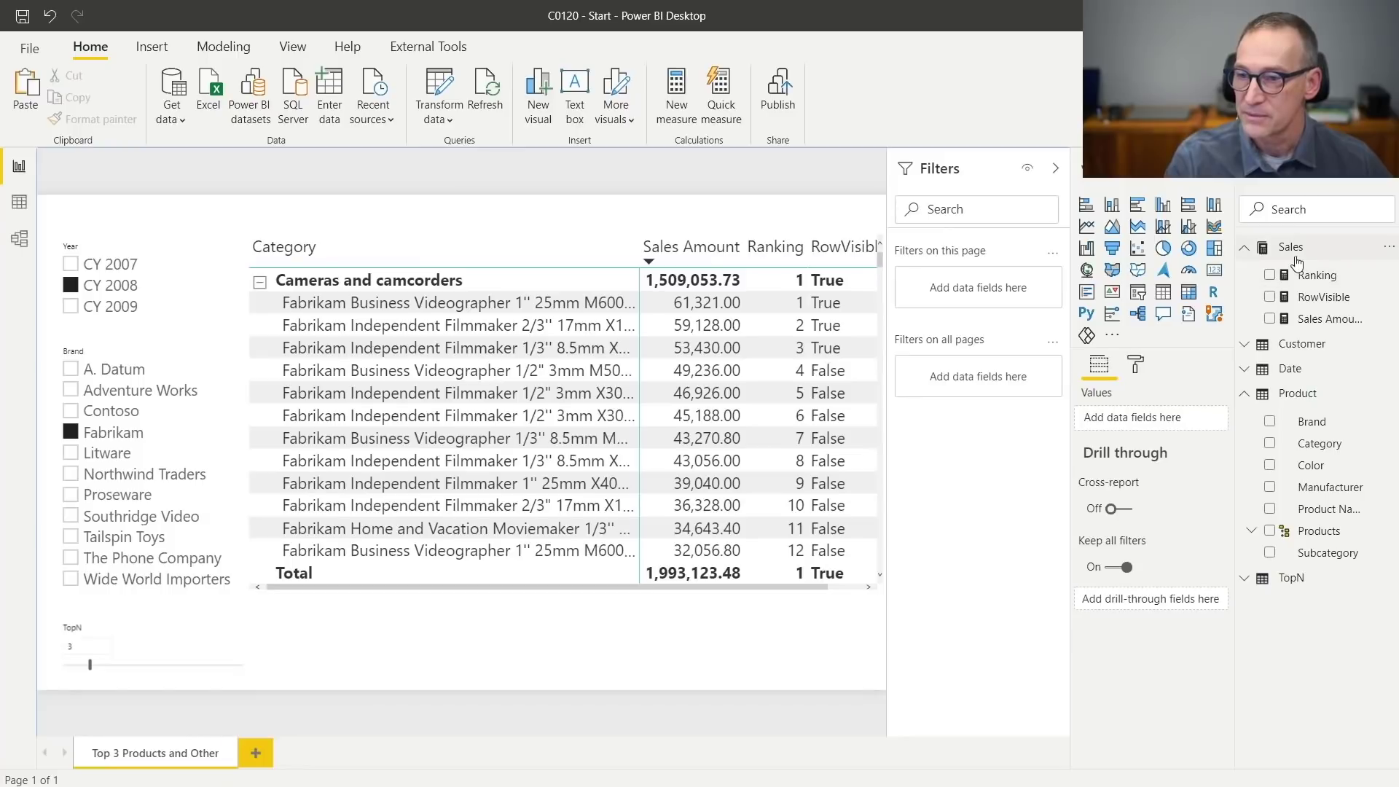
{"action": "left_click", "coordinate": [810, 591]}
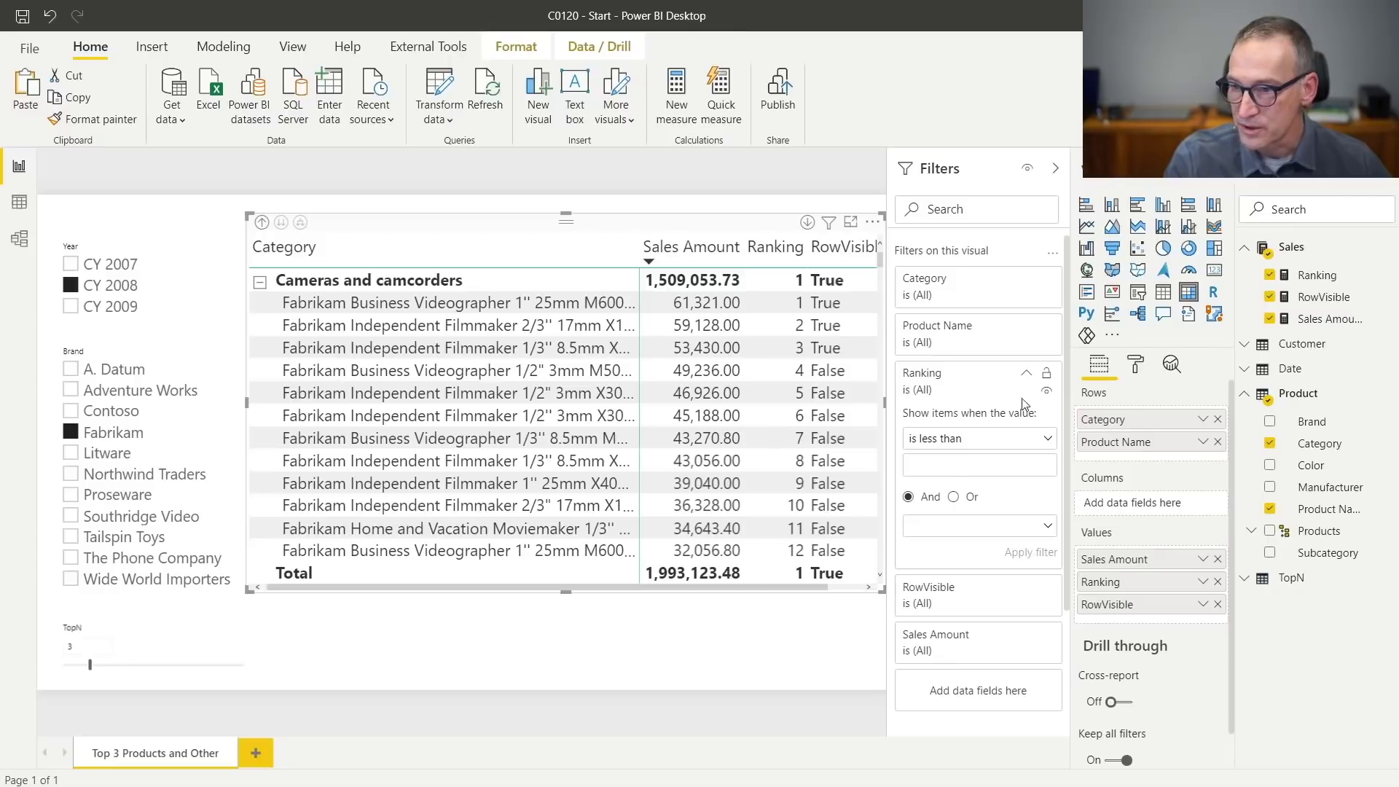
Add the RowVisible measure to the matrix's visual-level filters.
{"action": "left_click", "coordinate": [1027, 377]}
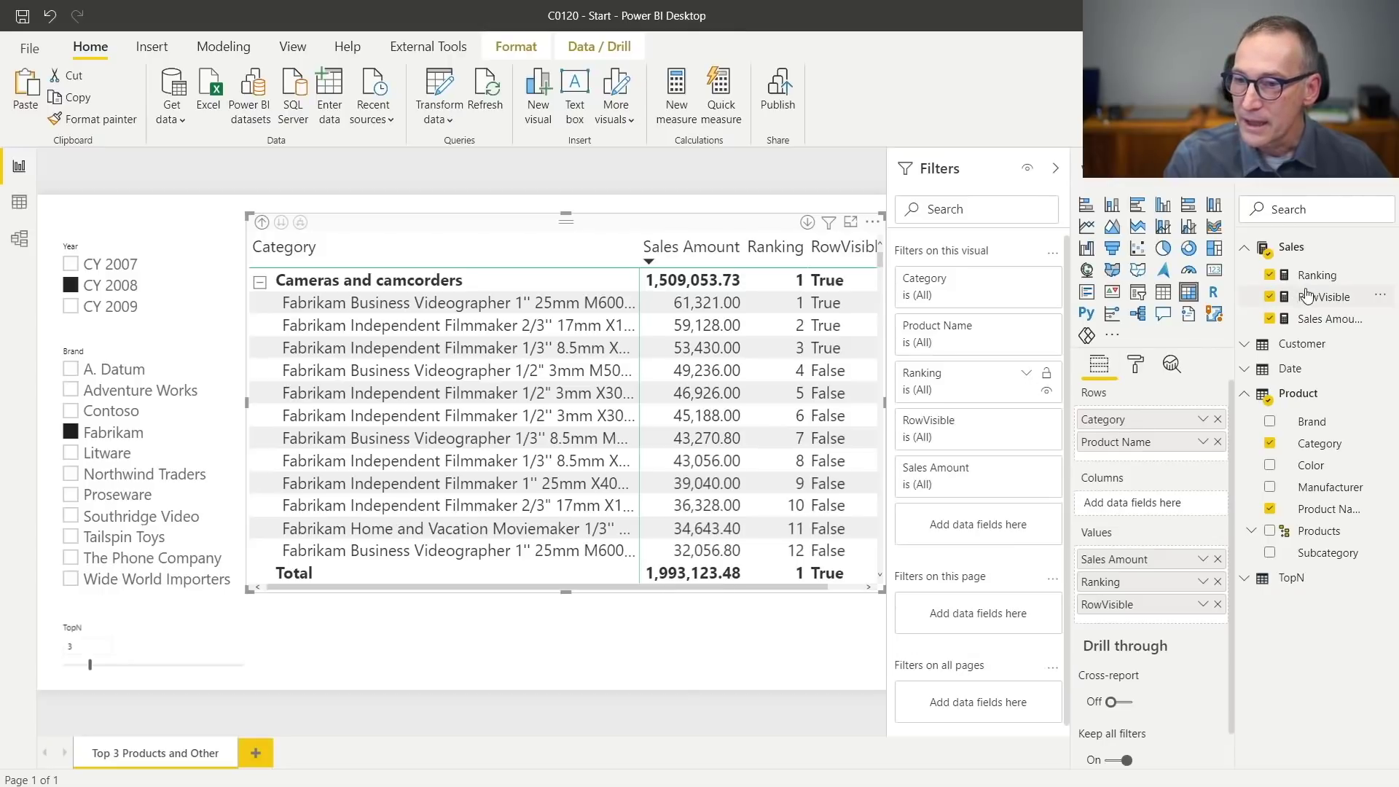
{"action": "left_click_drag", "start_coordinate": [1304, 297], "coordinate": [983, 528]}
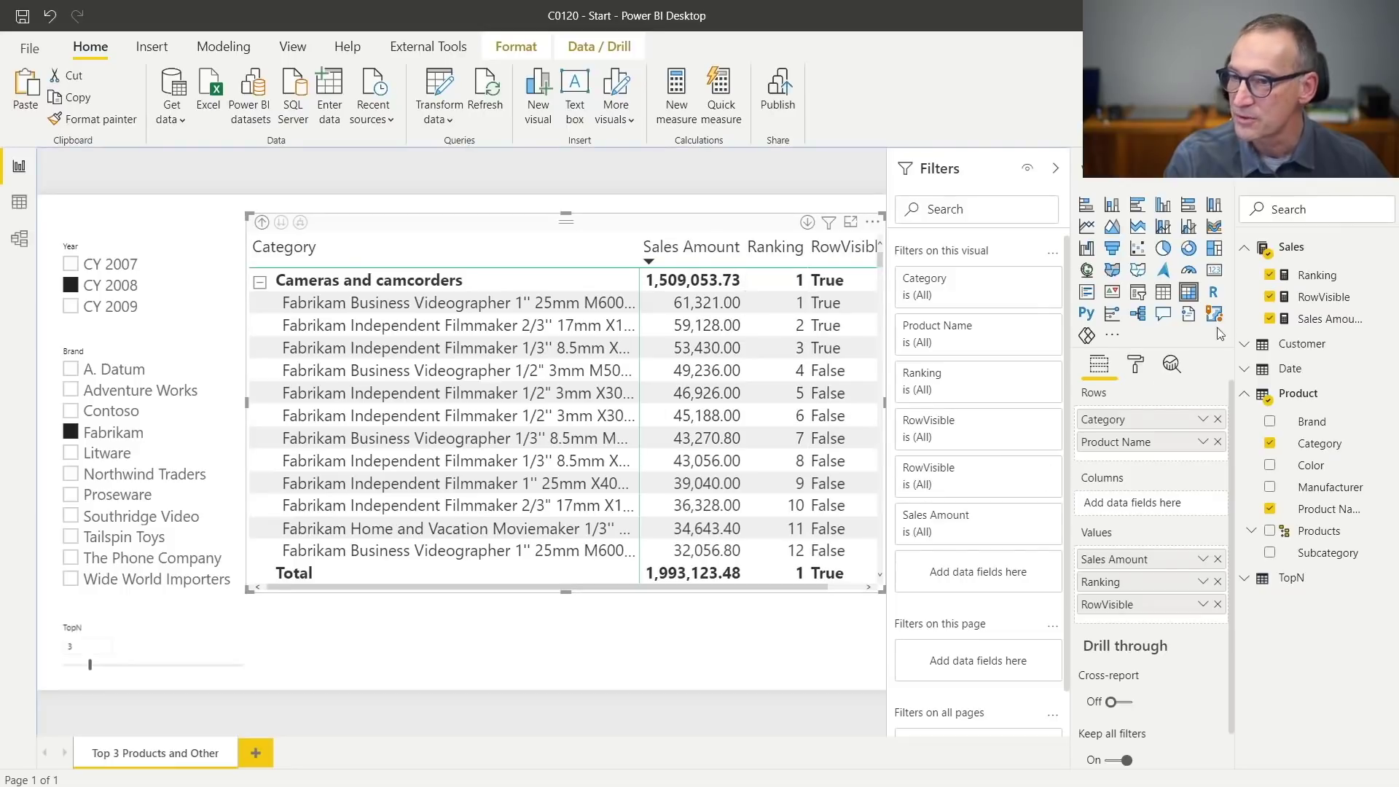
Wrap the Ranking <= TopNValue comparison in the RowVisible formula in INT ( ) and commit the measure.
{"action": "left_click", "coordinate": [1317, 277]}
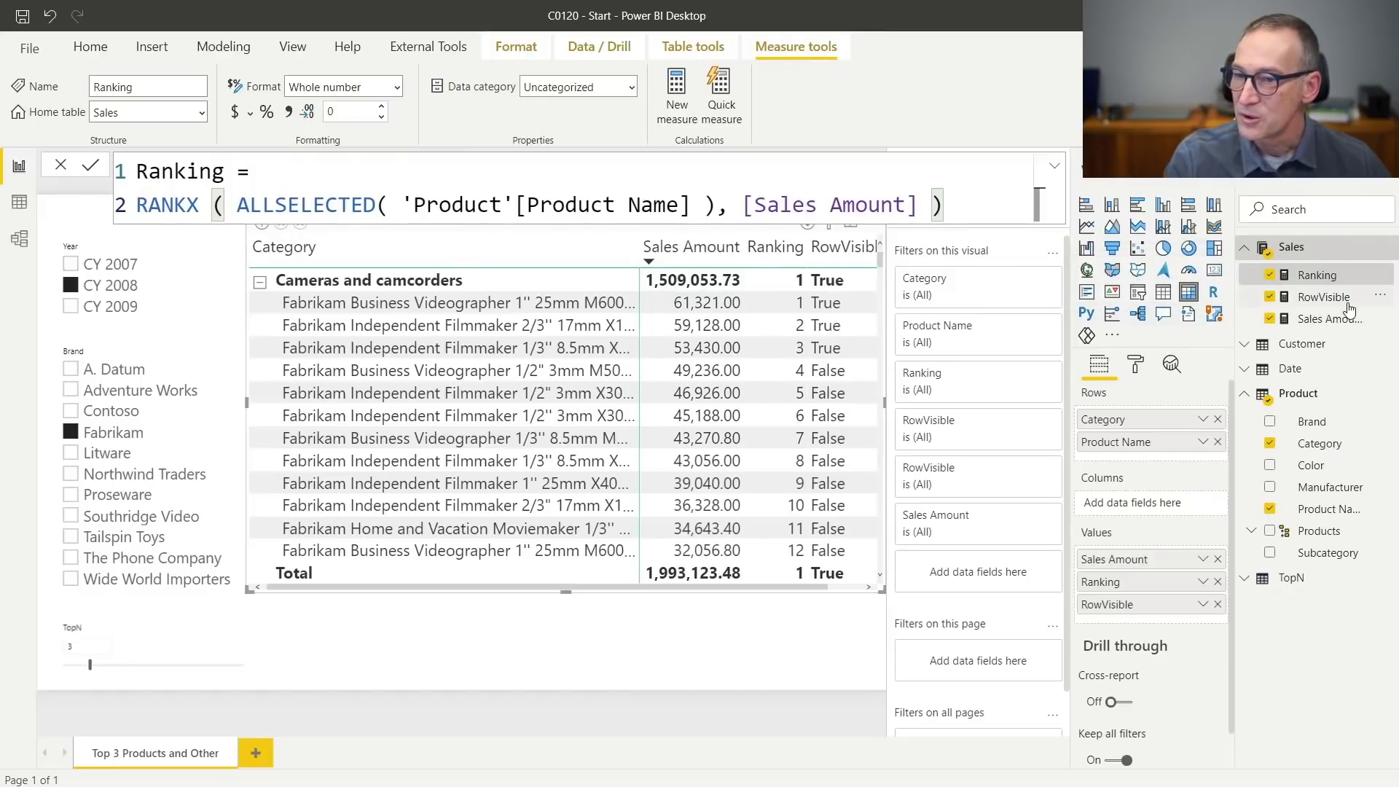
{"action": "left_click", "coordinate": [1336, 302]}
{"action": "left_click", "coordinate": [370, 287]}
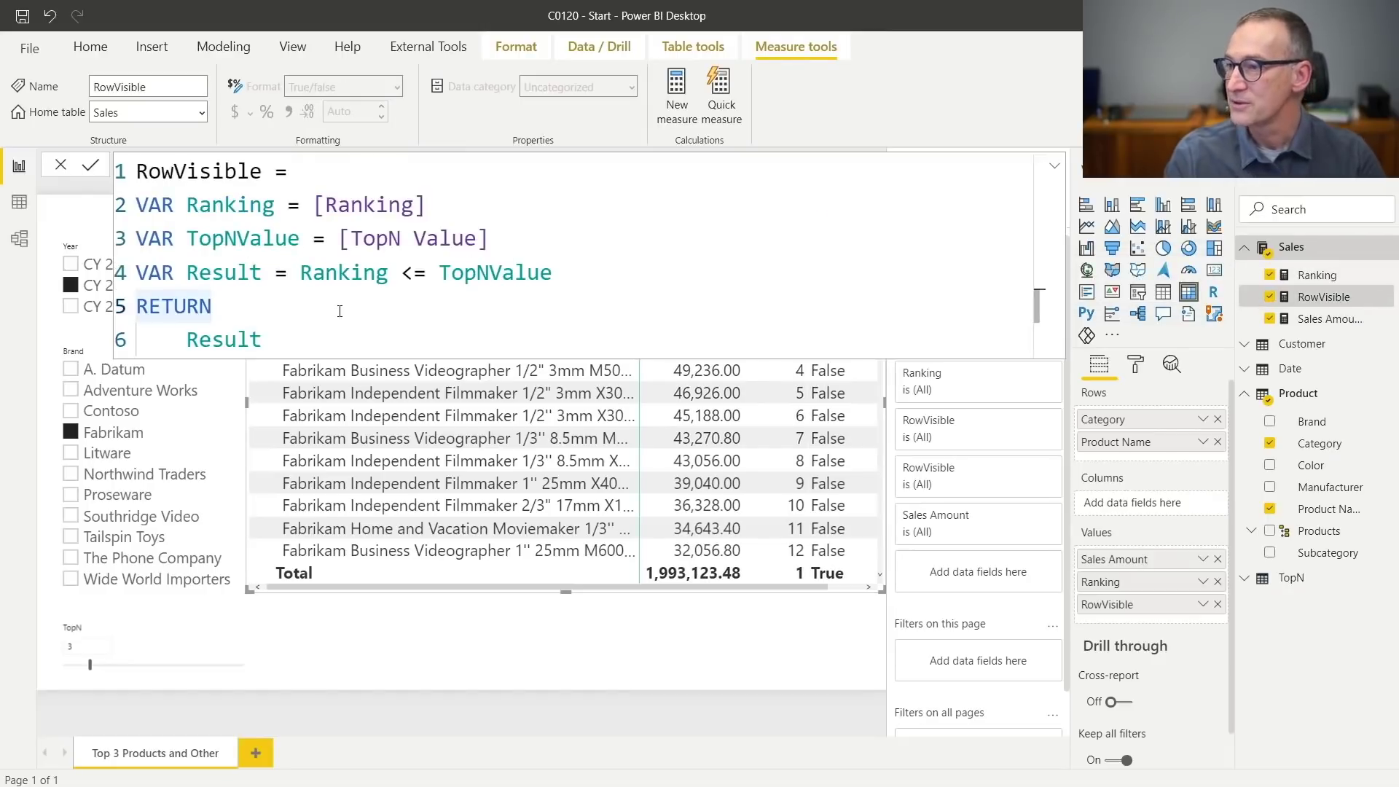
{"action": "key", "text": "Up"}
{"action": "key", "text": "Right"}
{"action": "key", "text": "Right"}
{"action": "key", "text": "Right"}
{"action": "key", "text": "Right"}
{"action": "key", "text": "Right"}
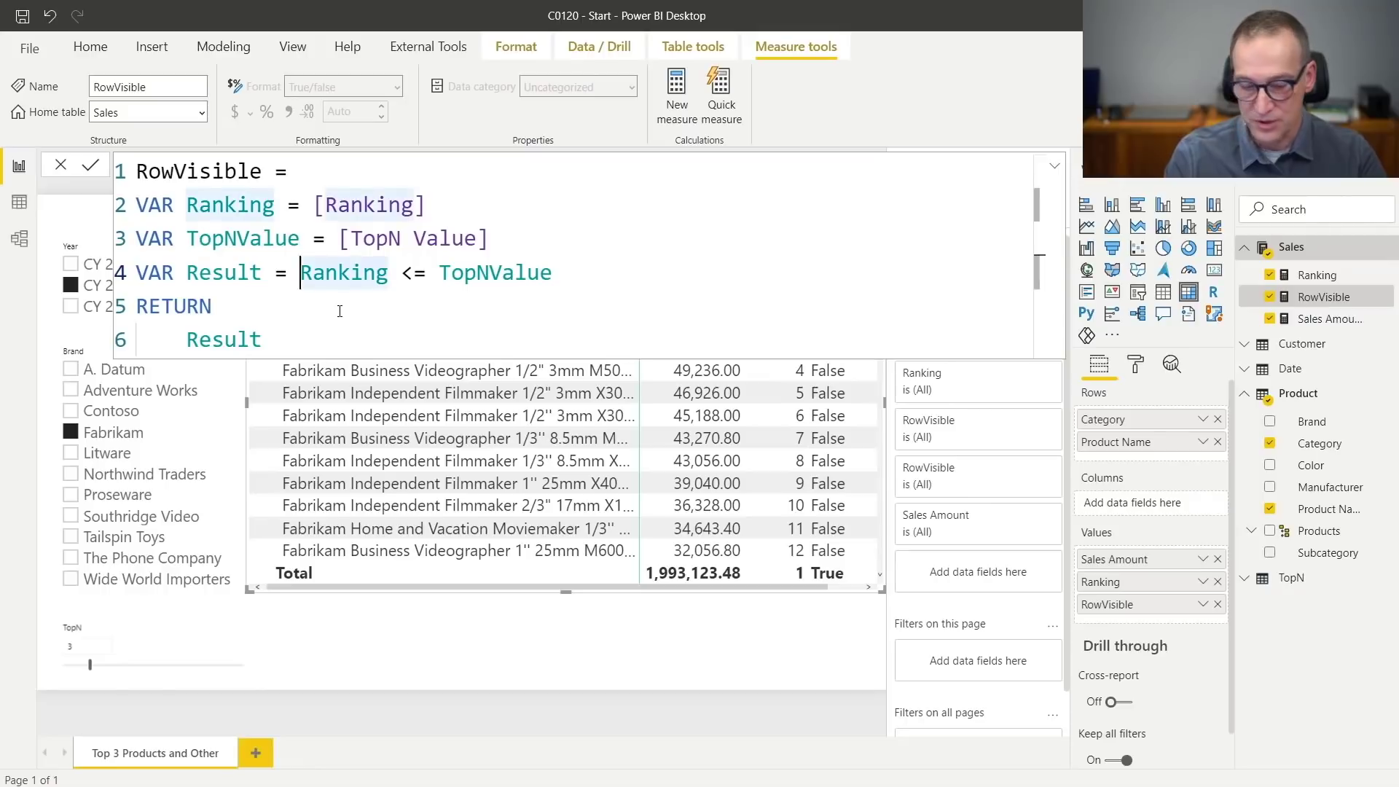
{"action": "type", "text": "INT ("}
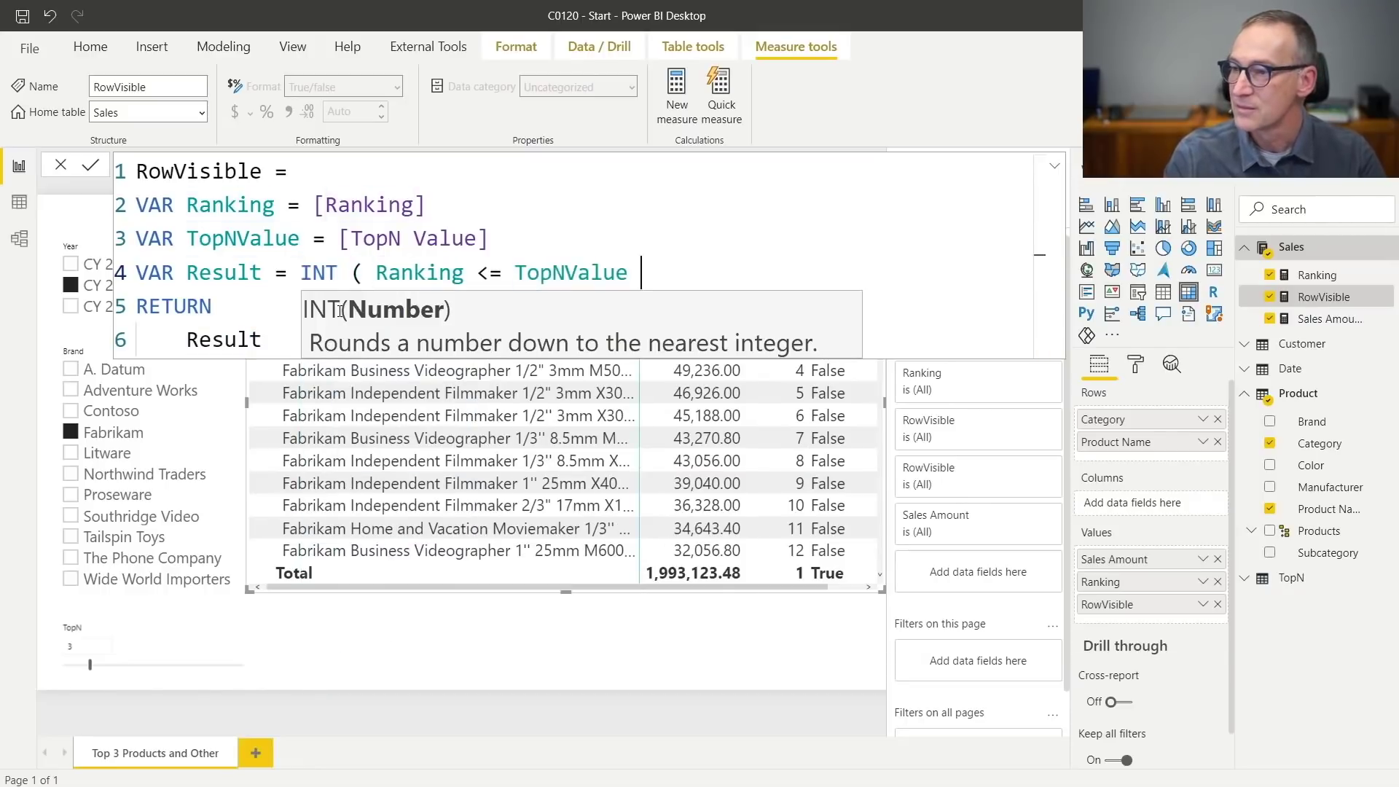
{"action": "key", "text": "End"}
{"action": "type", "text": ")"}
{"action": "key", "text": "Return"}
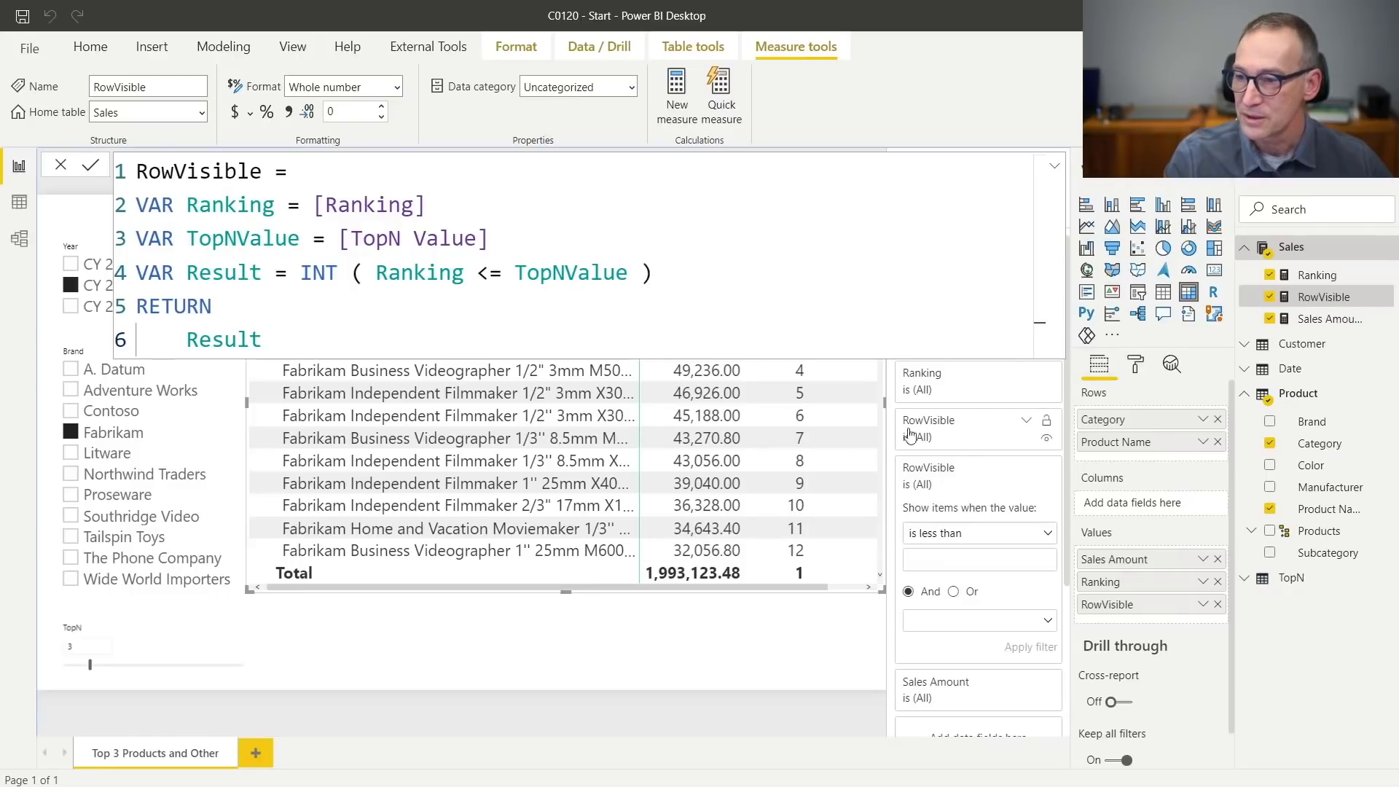
Filter the matrix to show only items where RowVisible is 1 and apply the filter.
{"action": "left_click", "coordinate": [936, 441]}
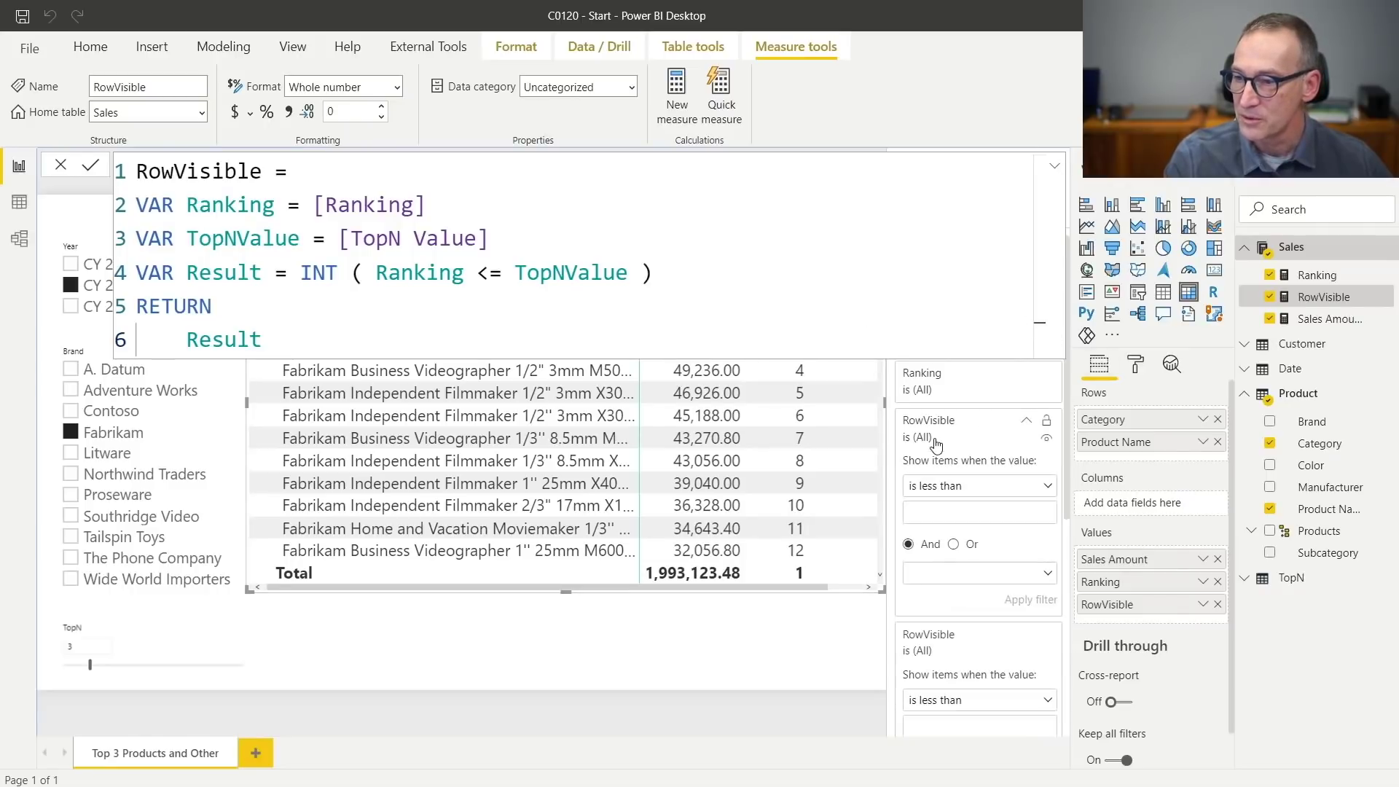
{"action": "left_click", "coordinate": [956, 486]}
{"action": "left_click", "coordinate": [951, 565]}
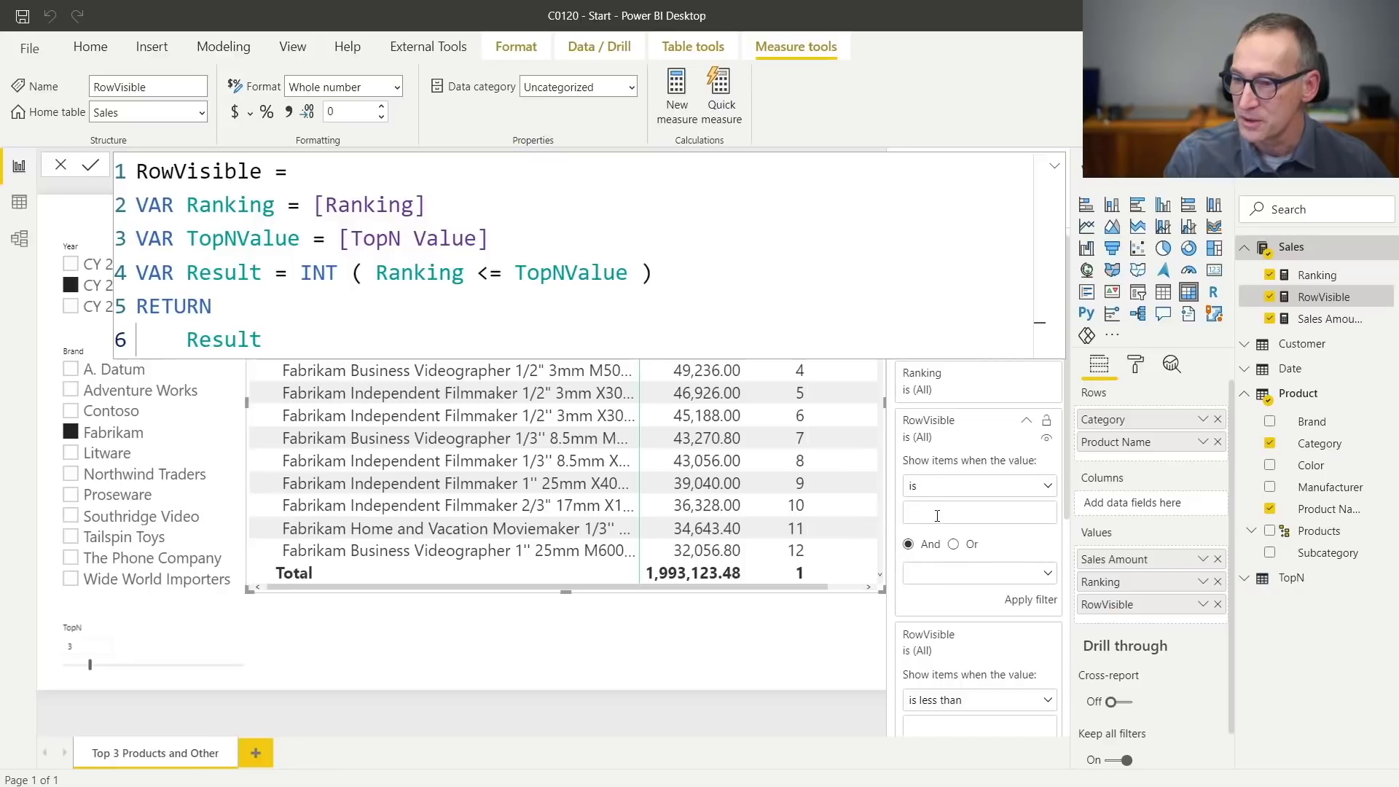
{"action": "type", "text": "1"}
{"action": "left_click", "coordinate": [1040, 599]}
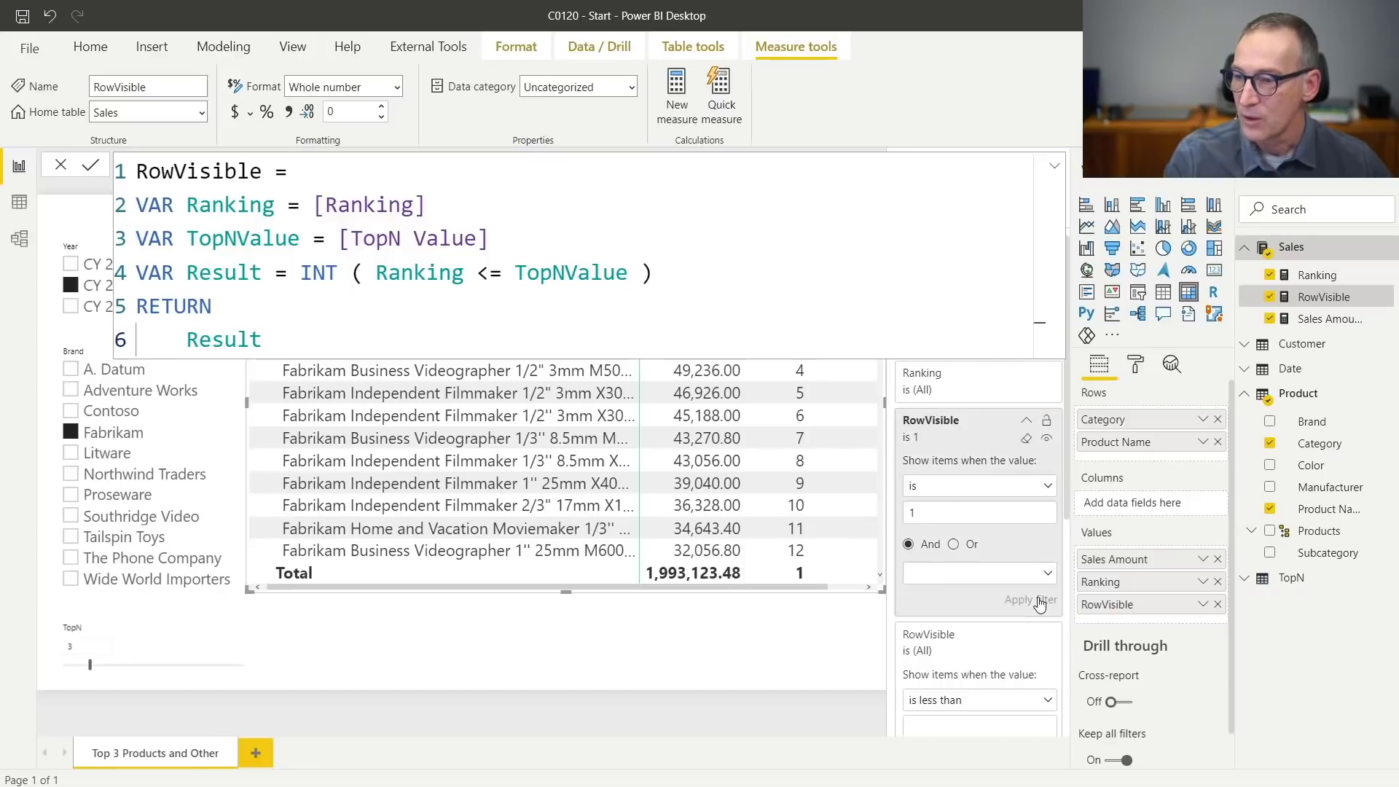
{"action": "left_click", "coordinate": [743, 672]}
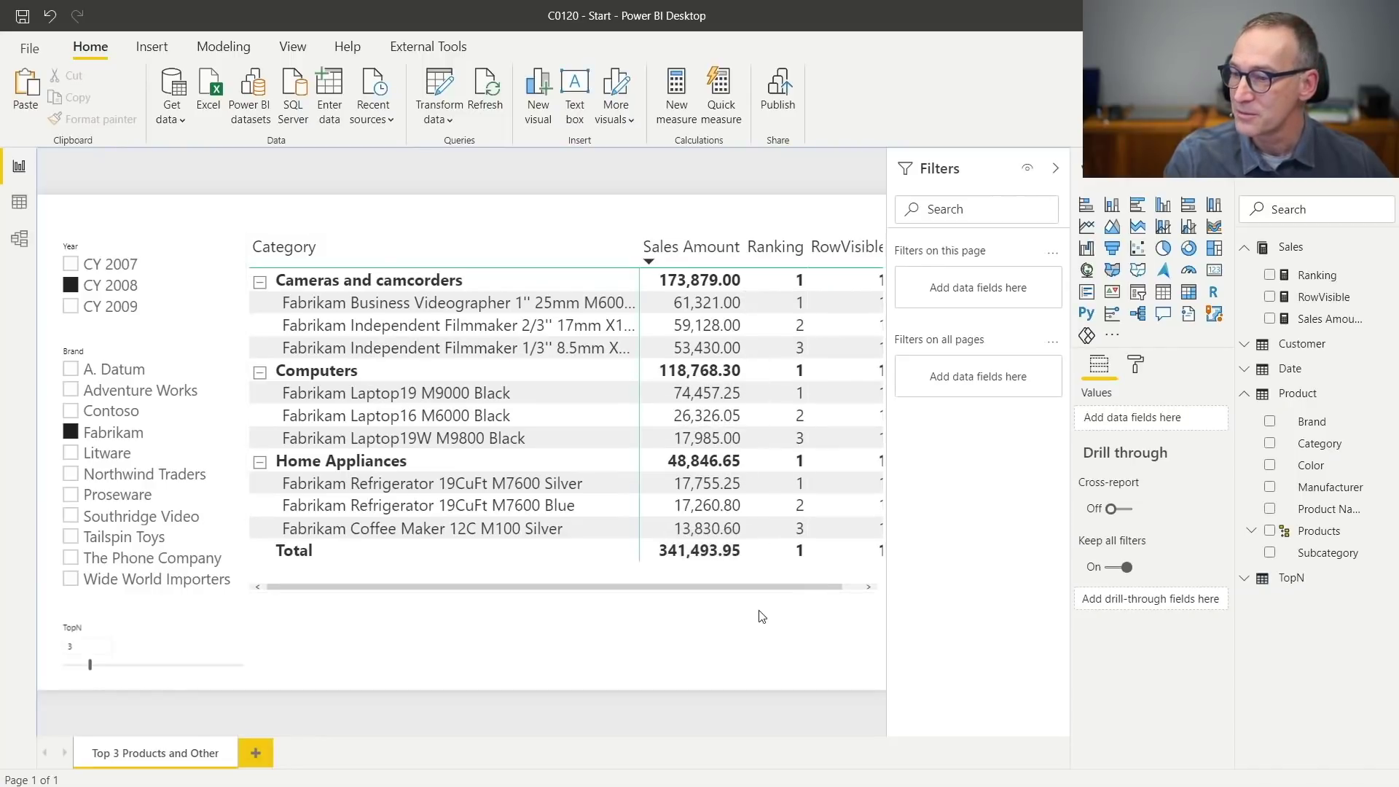
Set the TopN slicer to 4.
{"action": "left_click", "coordinate": [767, 581]}
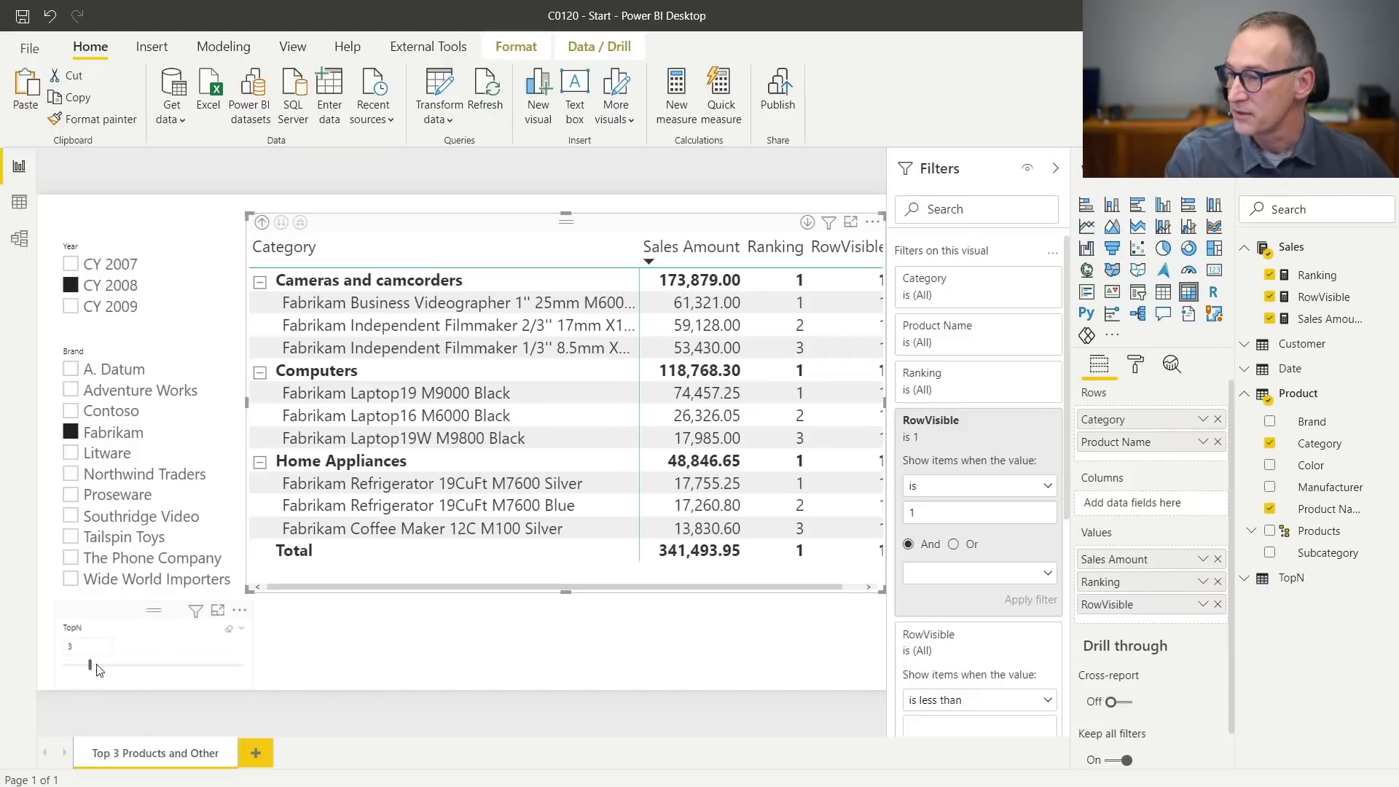
{"action": "left_click_drag", "start_coordinate": [90, 668], "coordinate": [98, 669]}
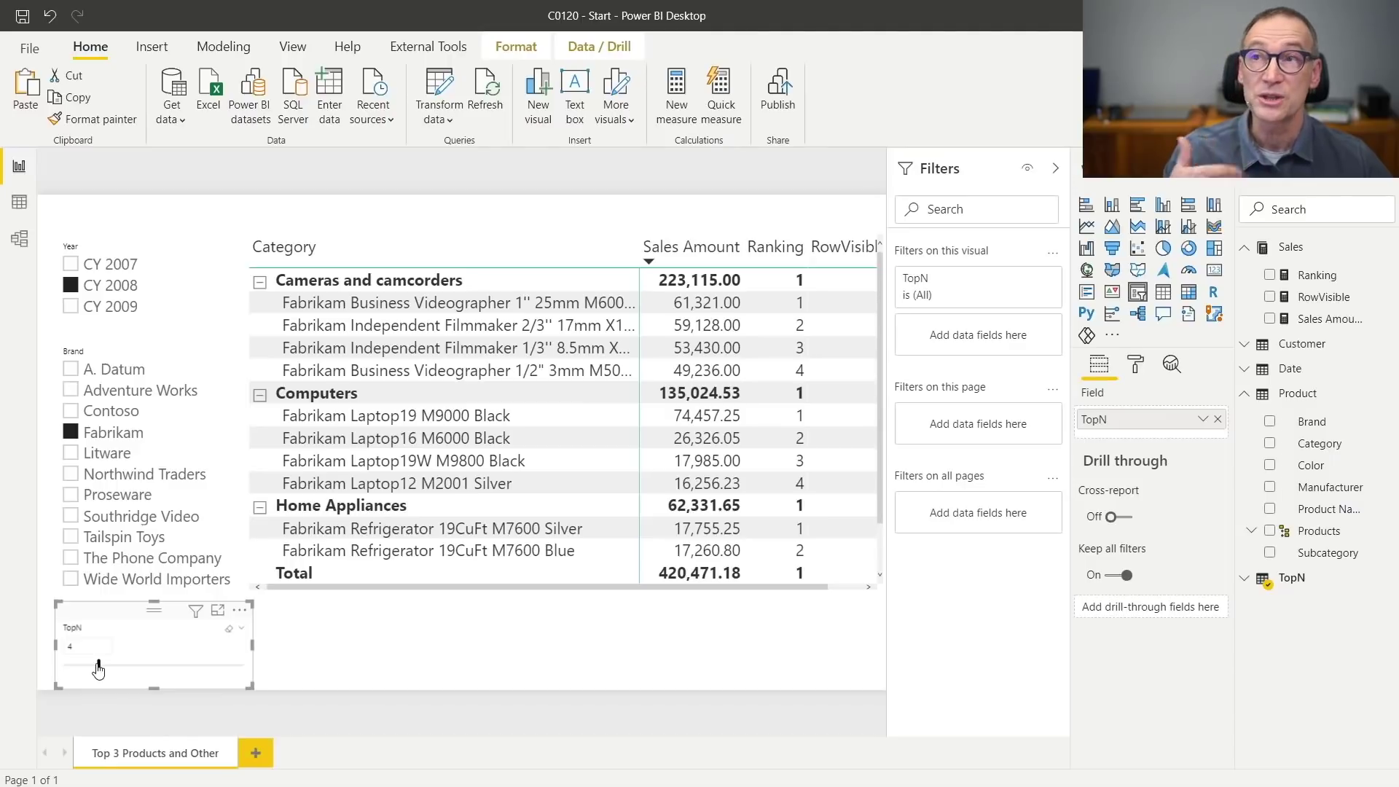
{"action": "left_click", "coordinate": [671, 674]}
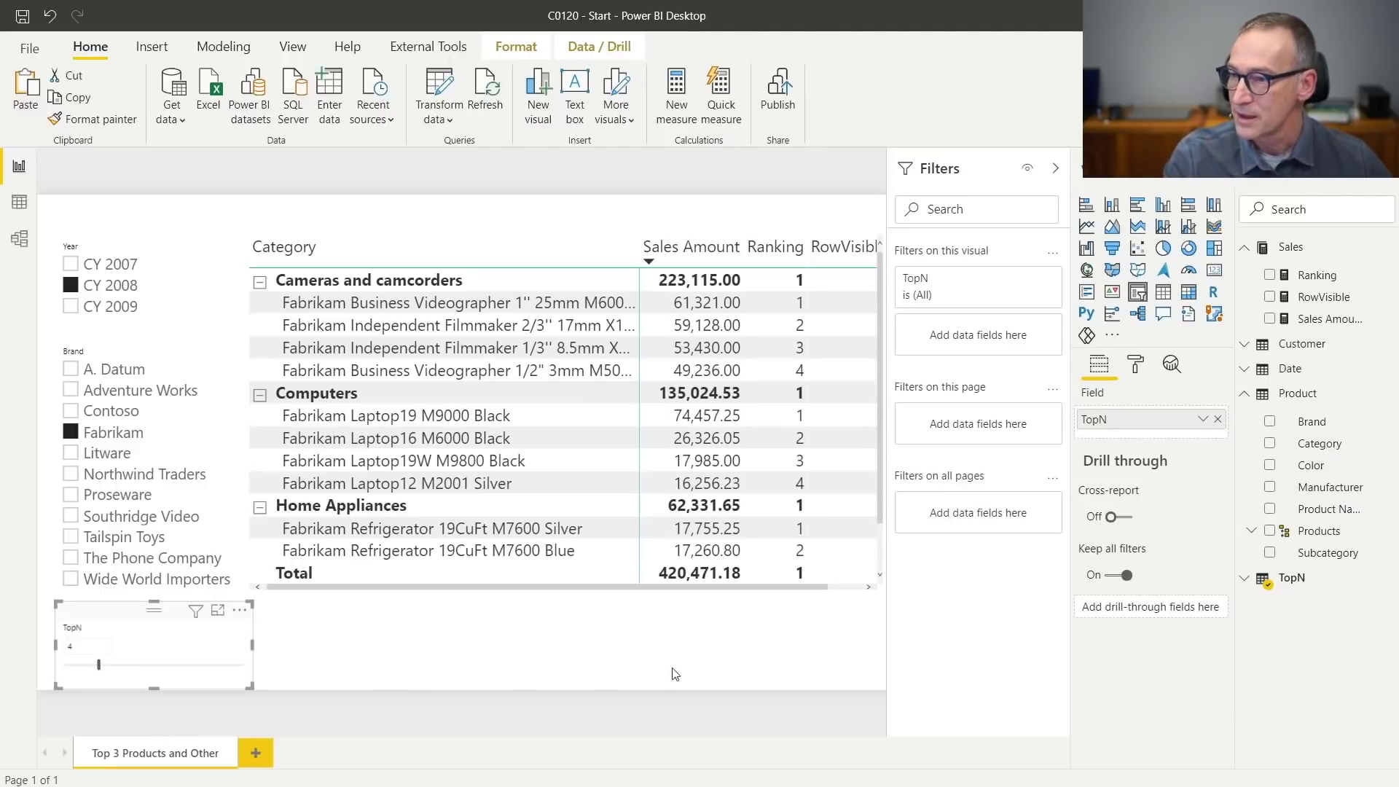
Remove the Ranking and RowVisible measures from the matrix's values, leaving only Sales Amount.
{"action": "left_click", "coordinate": [812, 233]}
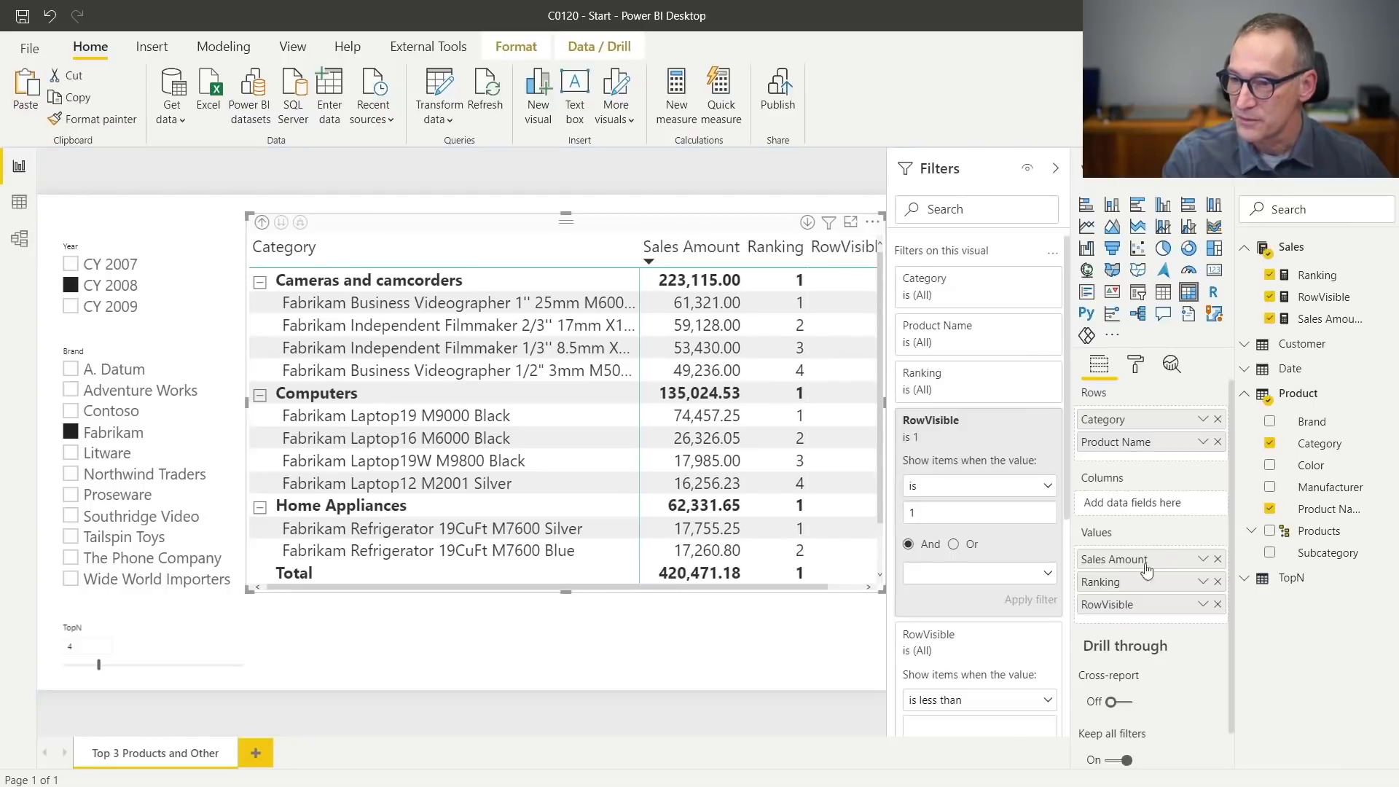
{"action": "left_click", "coordinate": [1218, 582]}
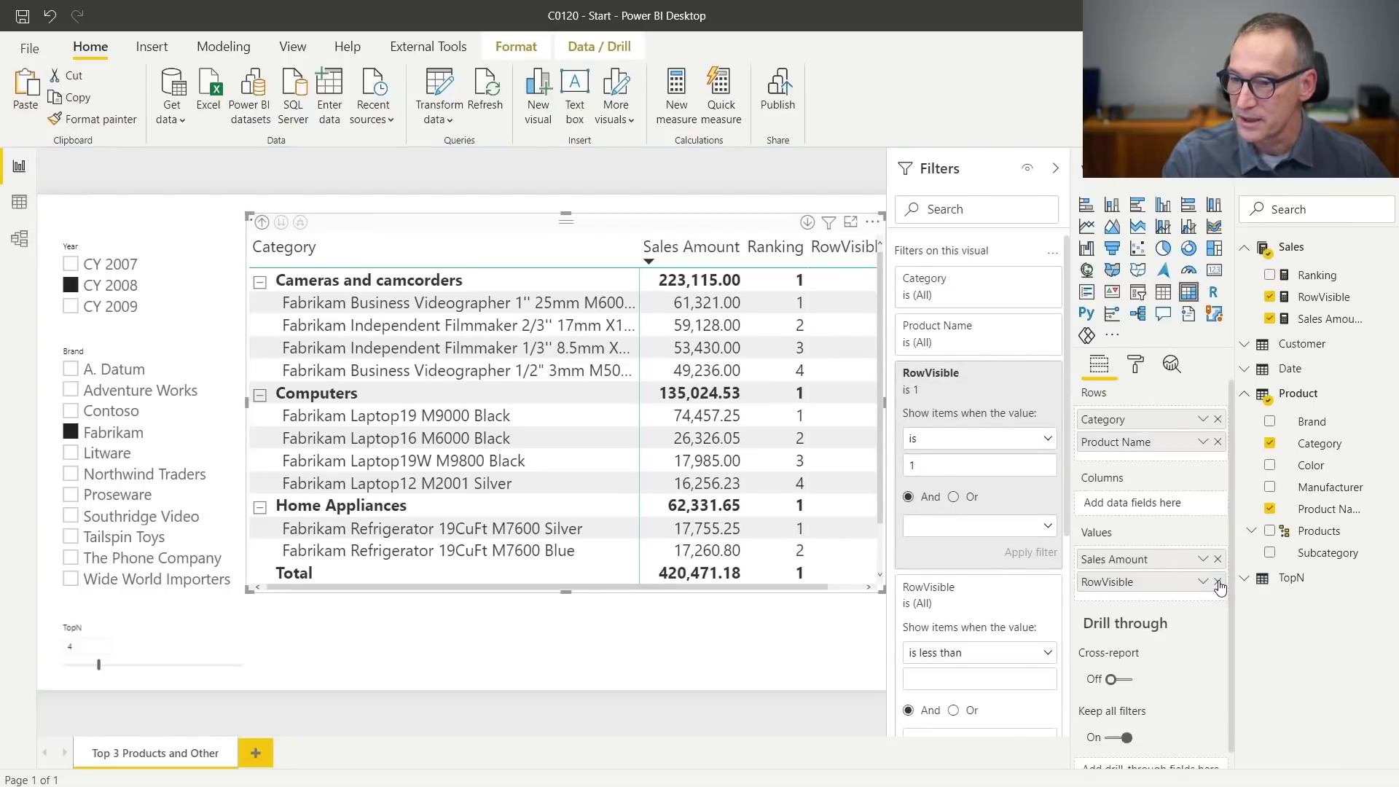
{"action": "left_click", "coordinate": [1217, 582]}
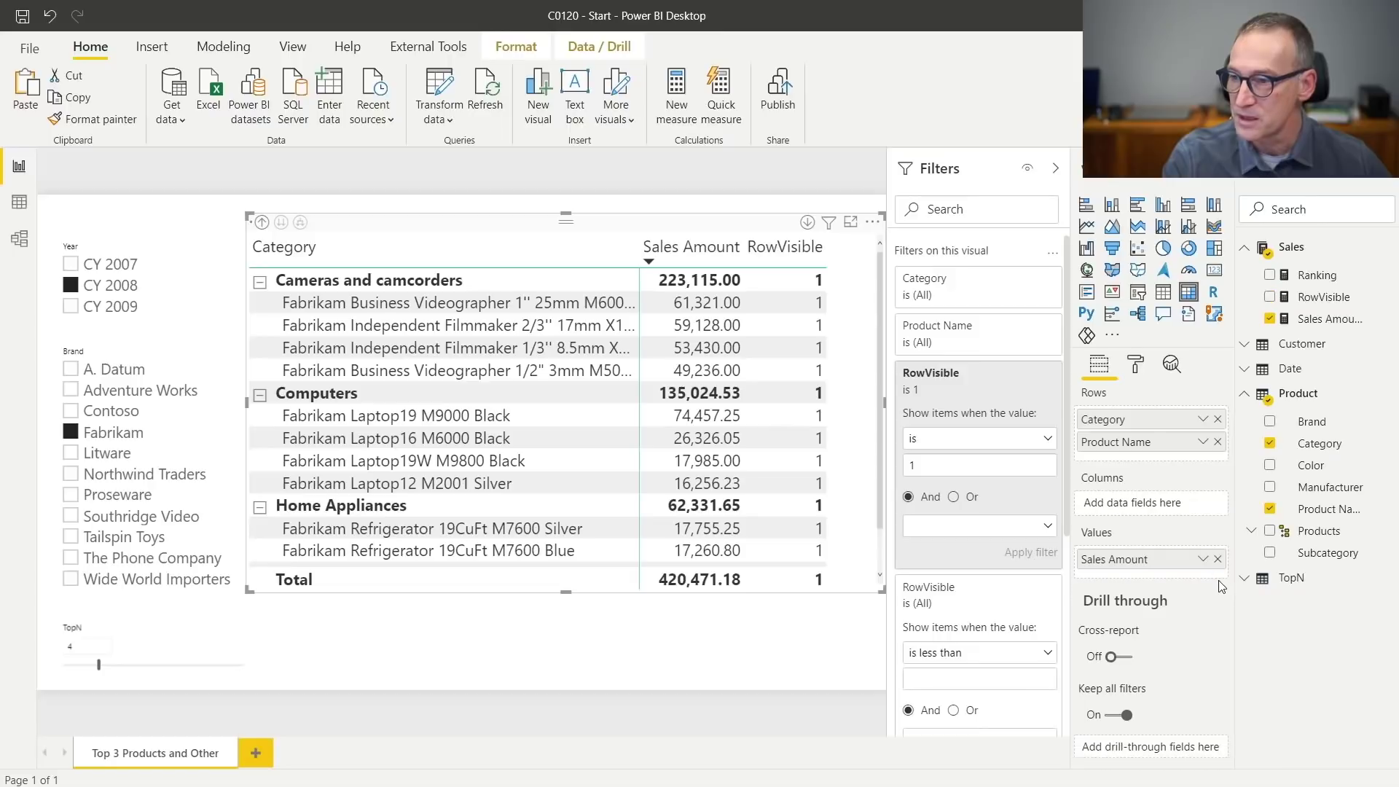
{"action": "left_click", "coordinate": [741, 652]}
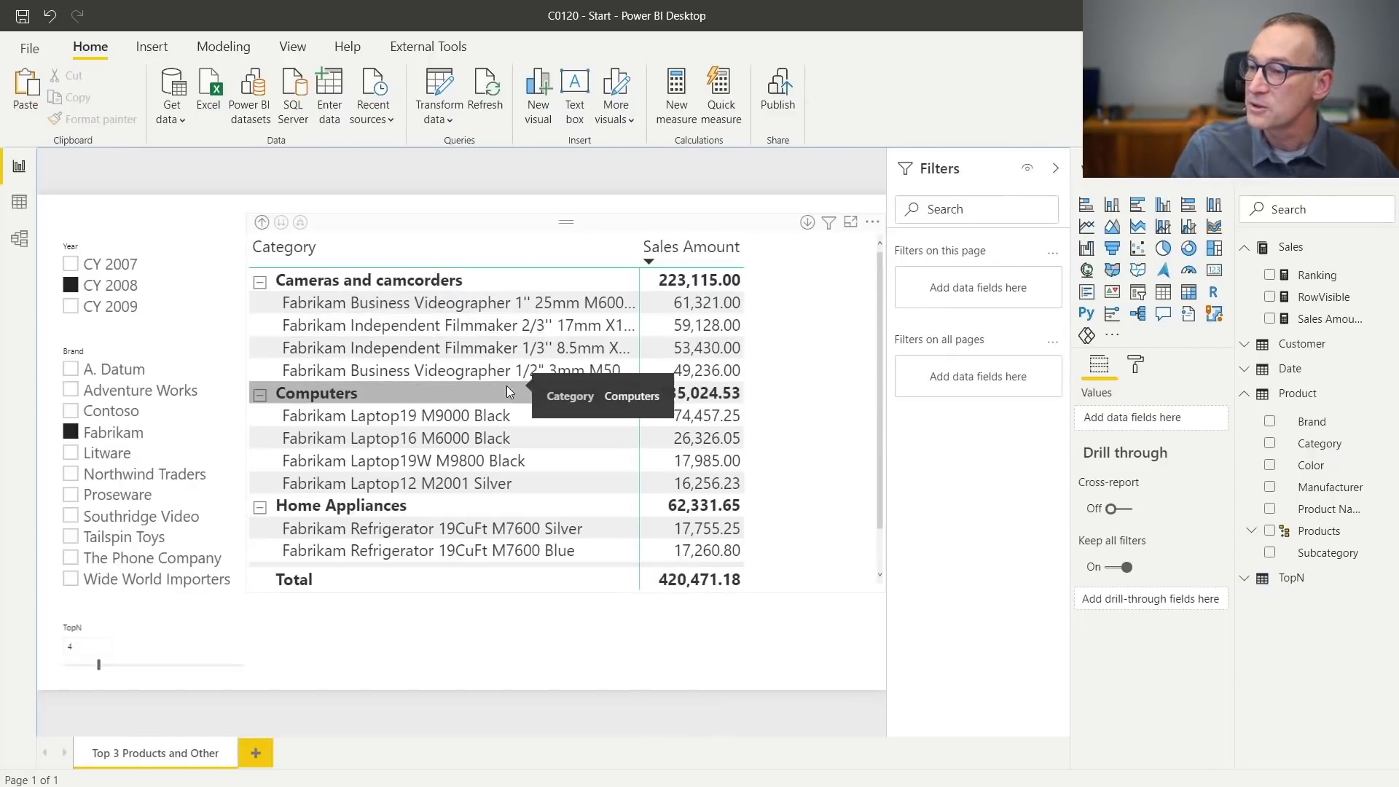
{"action": "left_click", "coordinate": [548, 599]}
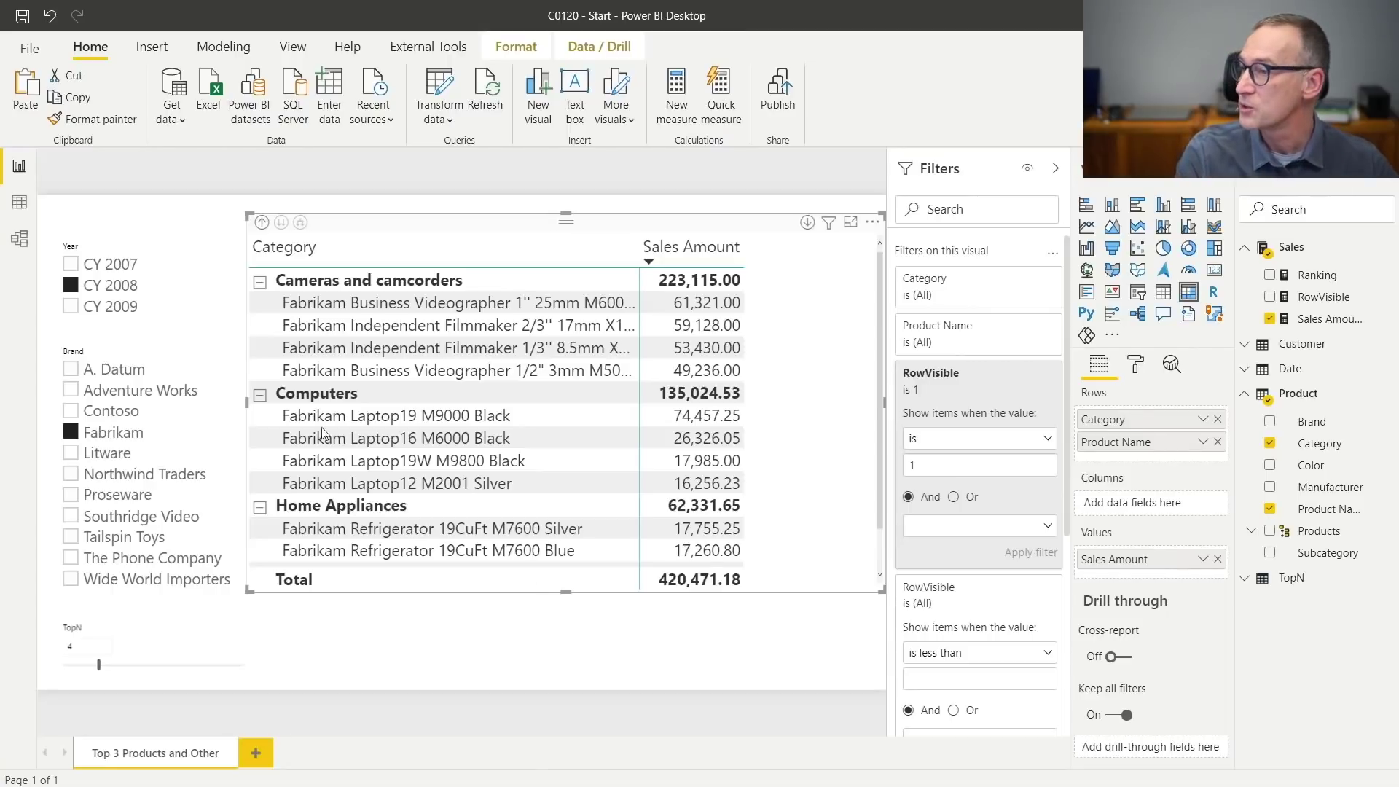
{"action": "left_click", "coordinate": [122, 345]}
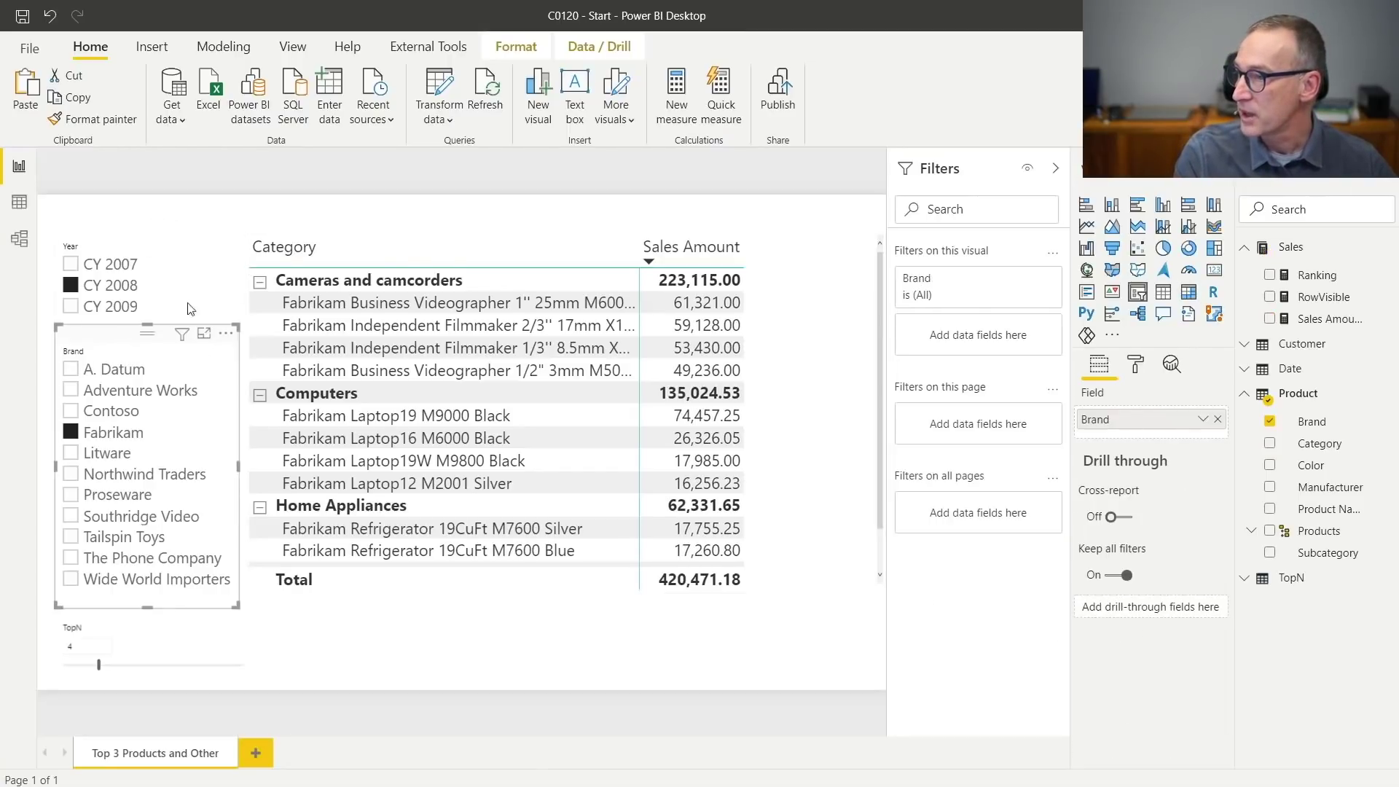
{"action": "left_click", "coordinate": [356, 224]}
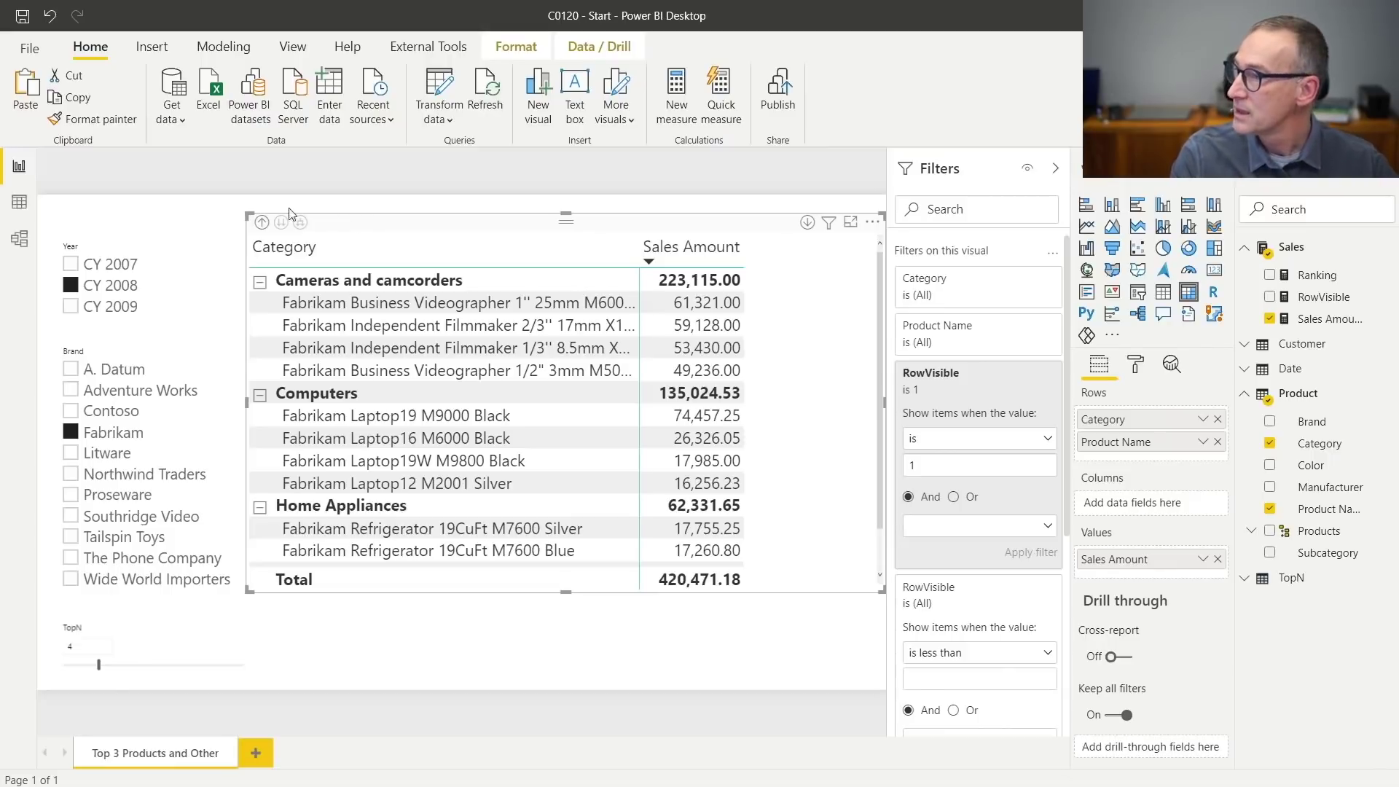
Switch to the data view and start a new calculated table named Product Names.
{"action": "left_click", "coordinate": [19, 202]}
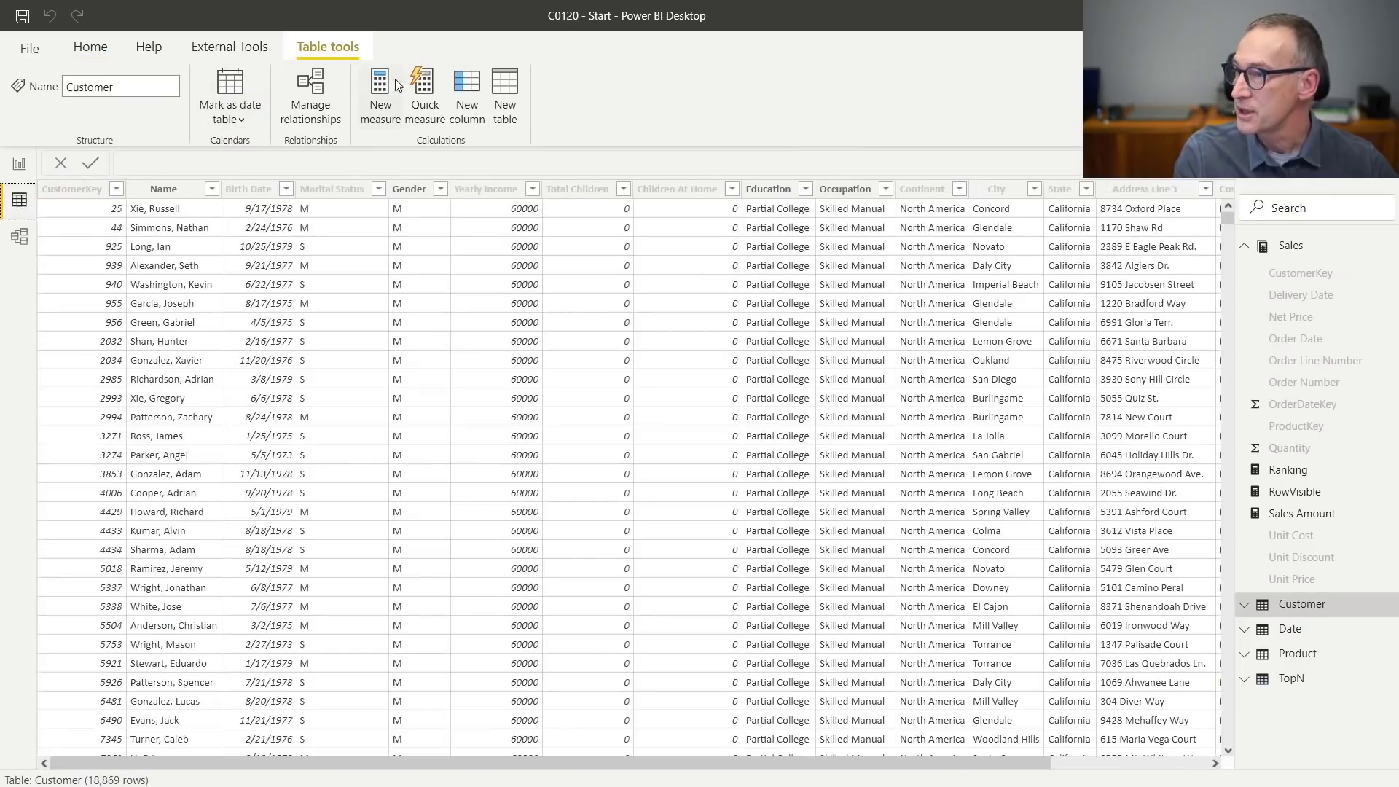
{"action": "left_click", "coordinate": [514, 88]}
{"action": "scroll", "coordinate": [206, 169], "scroll_direction": "up", "scroll_amount": 3}
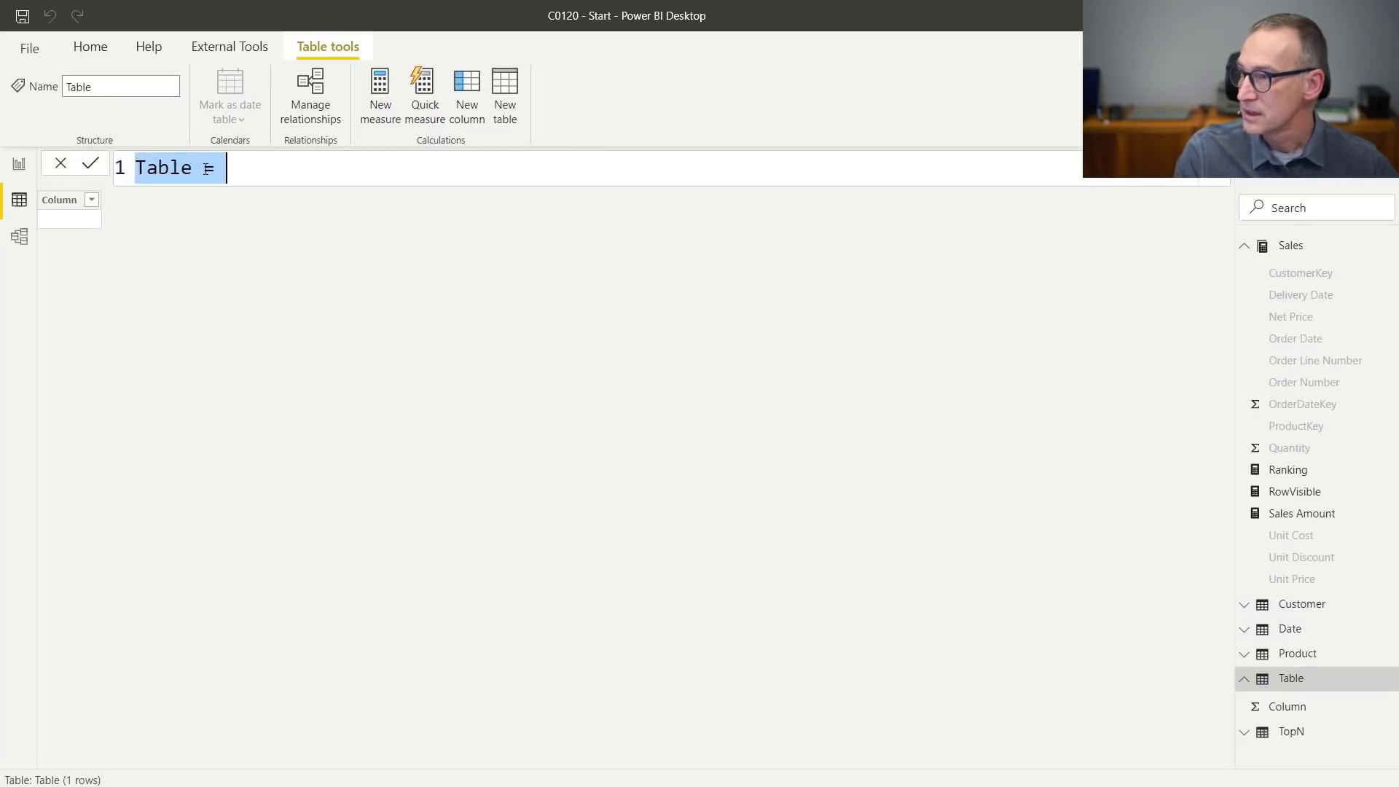
{"action": "type", "text": "Product Names ="}
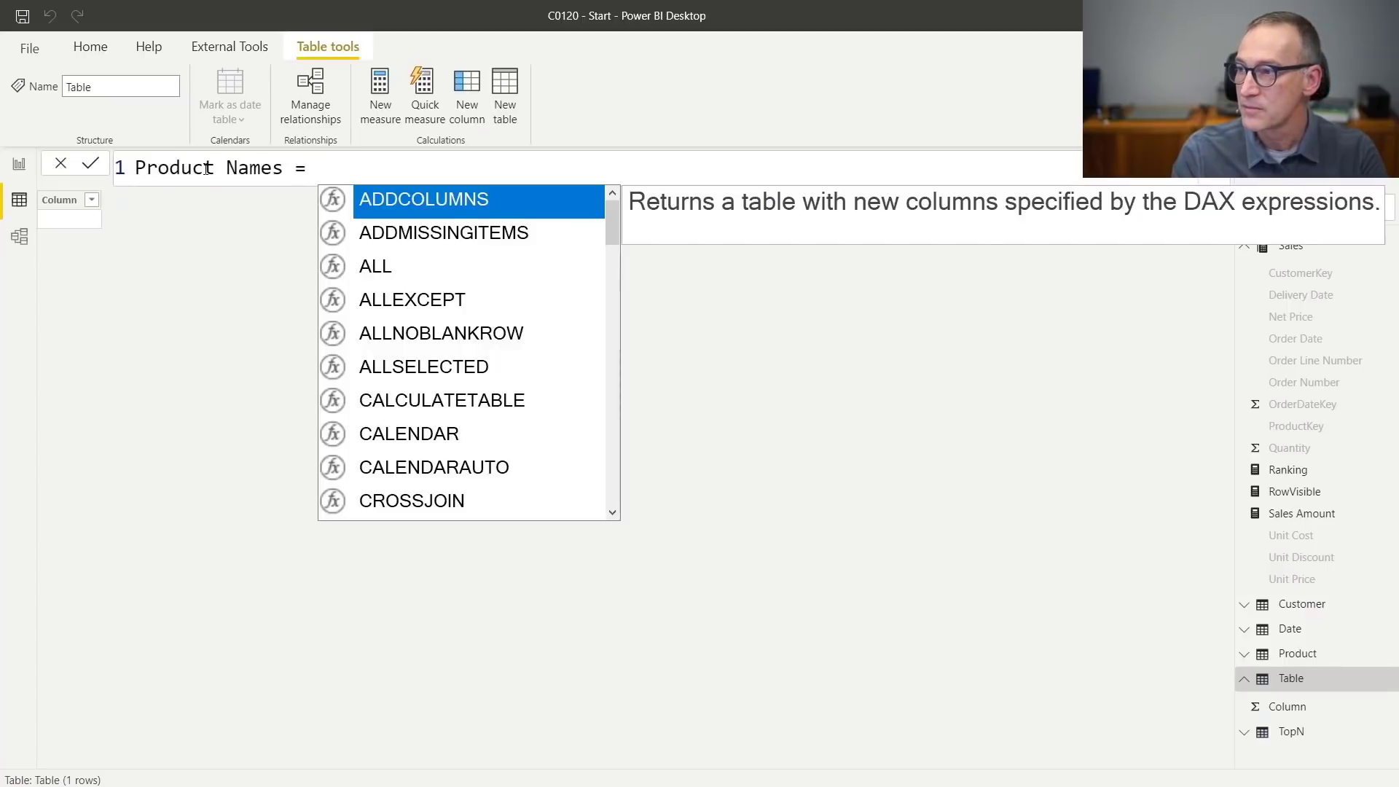
{"action": "key", "text": "shift+Return"}
Define the Product Names table as ALLNOBLANKROW( 'Product'[Product Name] ) and commit it.
{"action": "type", "text": "ALL"}
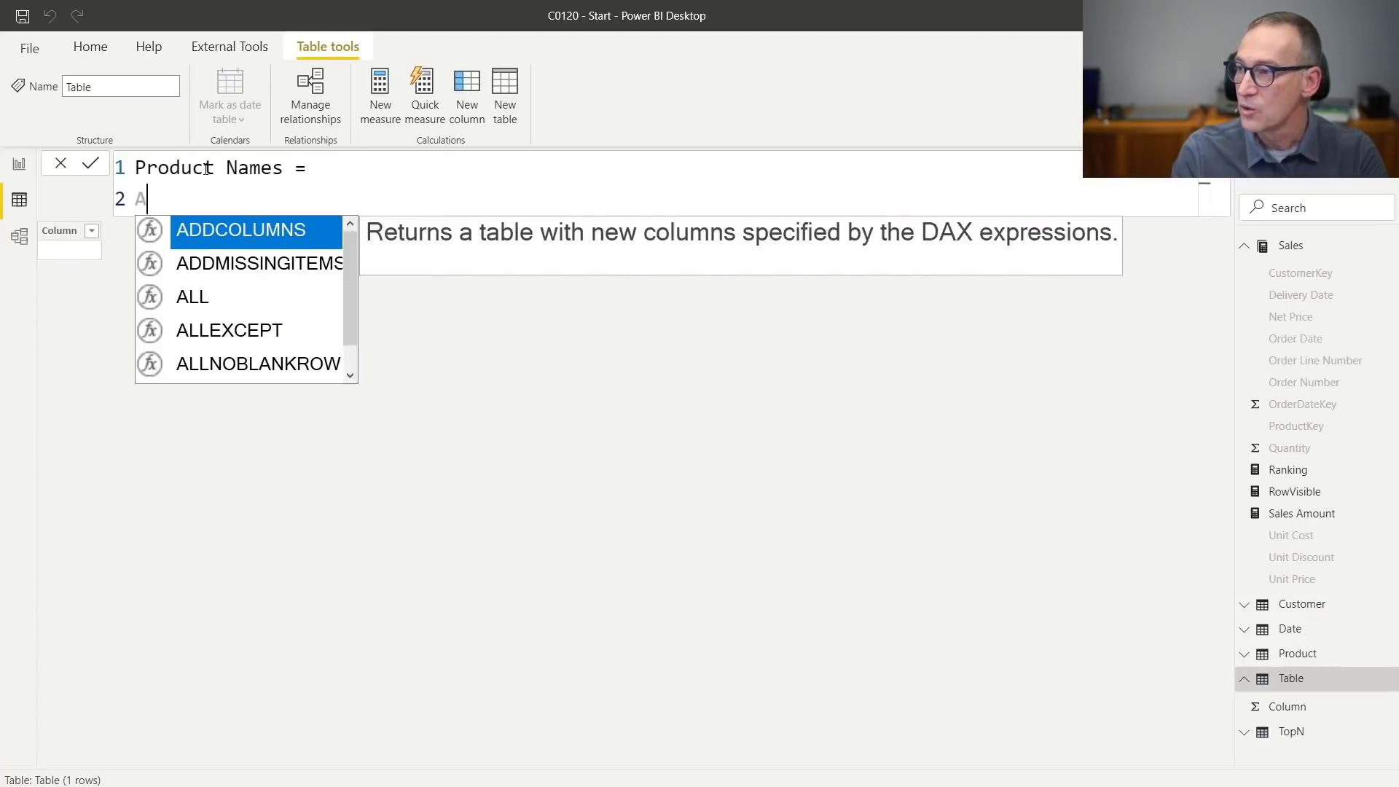
{"action": "key", "text": "Down"}
{"action": "key", "text": "Down"}
{"action": "key", "text": "Tab"}
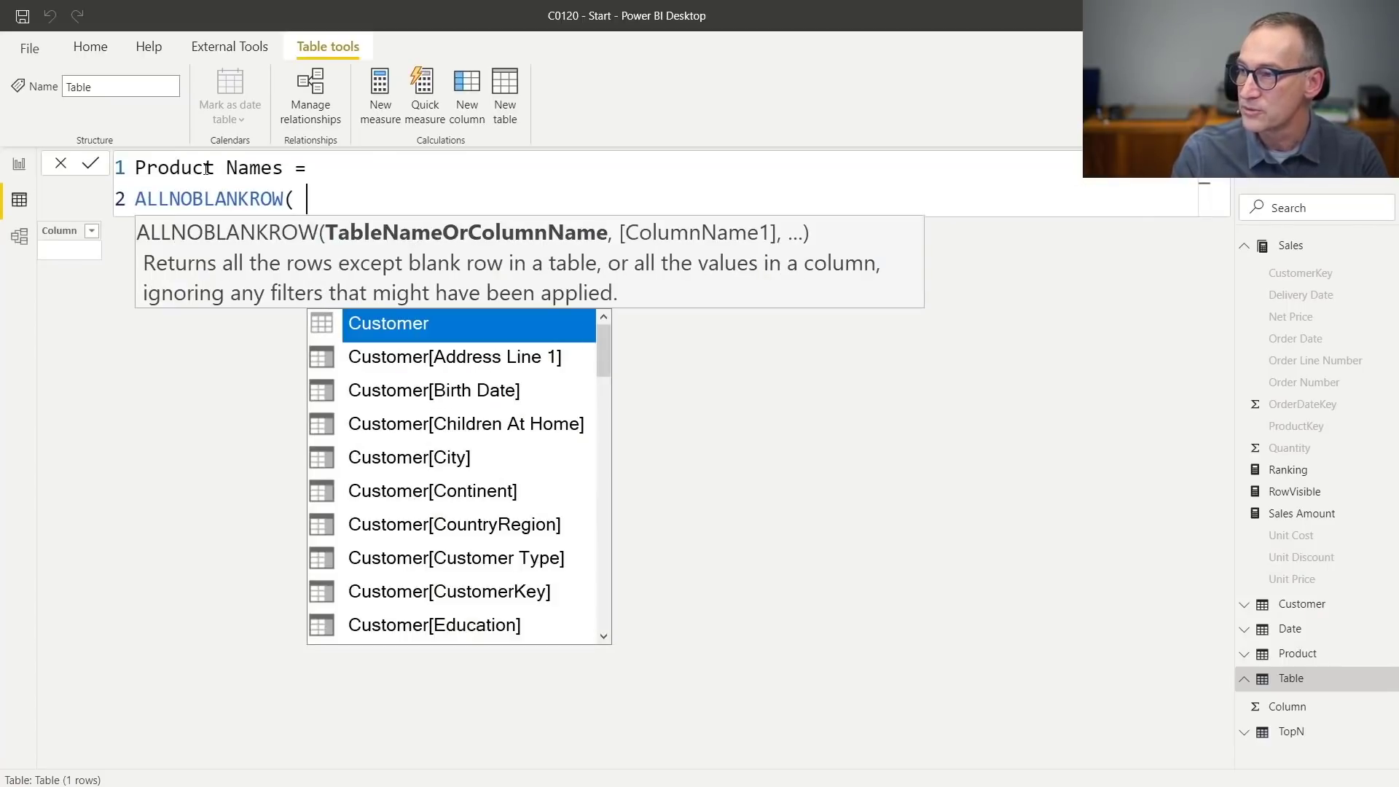
{"action": "type", "text": "Pro"}
{"action": "key", "text": "Down"}
{"action": "key", "text": "Down"}
{"action": "key", "text": "Down"}
{"action": "key", "text": "Down"}
{"action": "key", "text": "Down"}
{"action": "key", "text": "Down"}
{"action": "key", "text": "Down"}
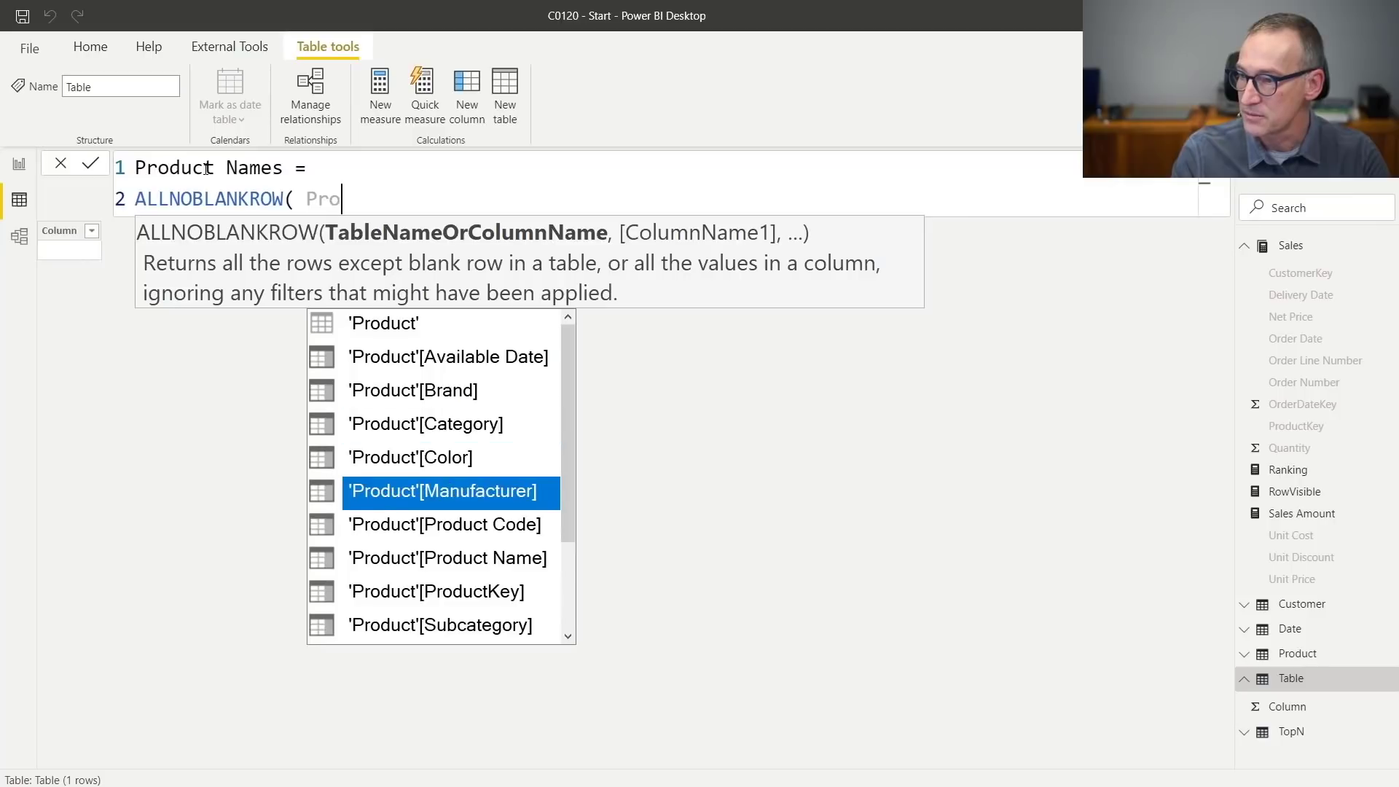
{"action": "key", "text": "Tab"}
{"action": "type", "text": ")"}
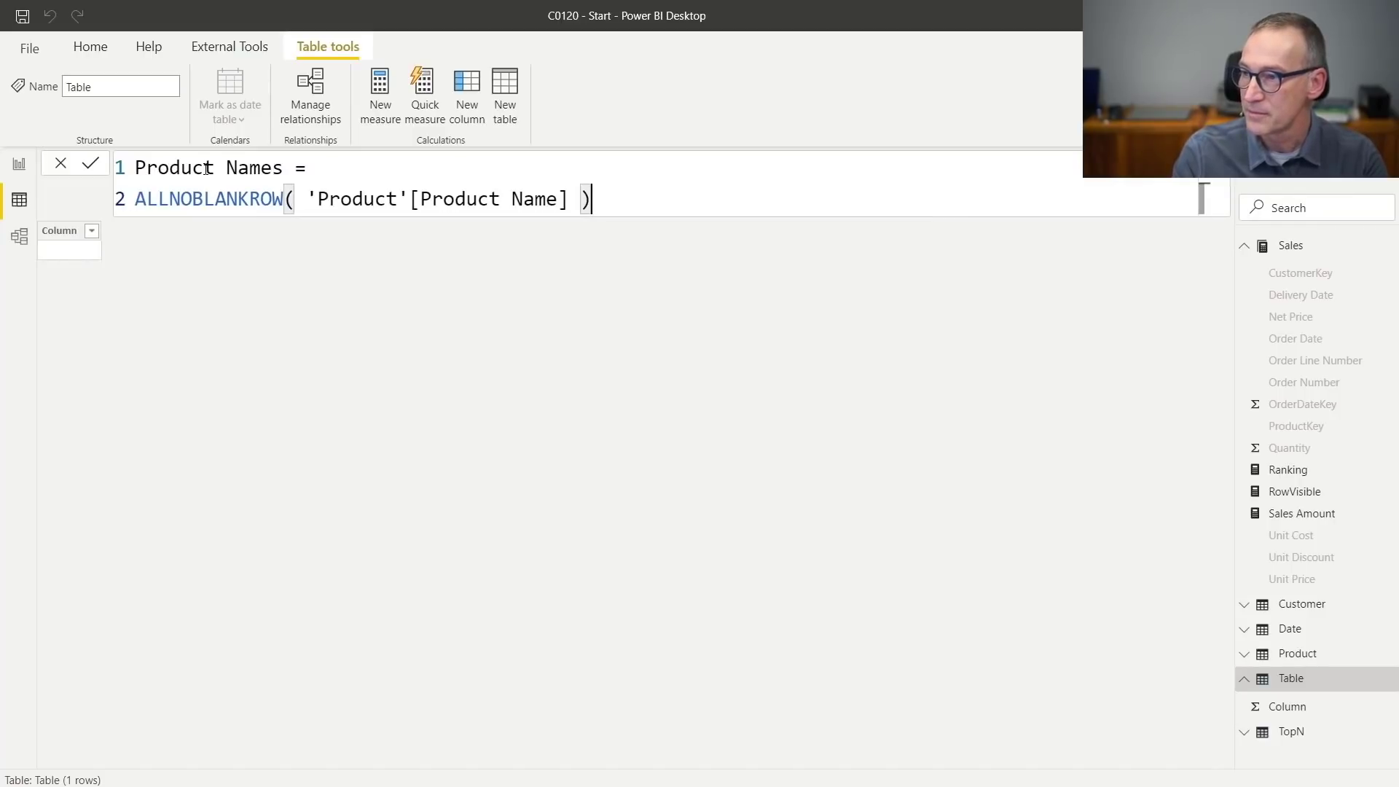
{"action": "key", "text": "Return"}
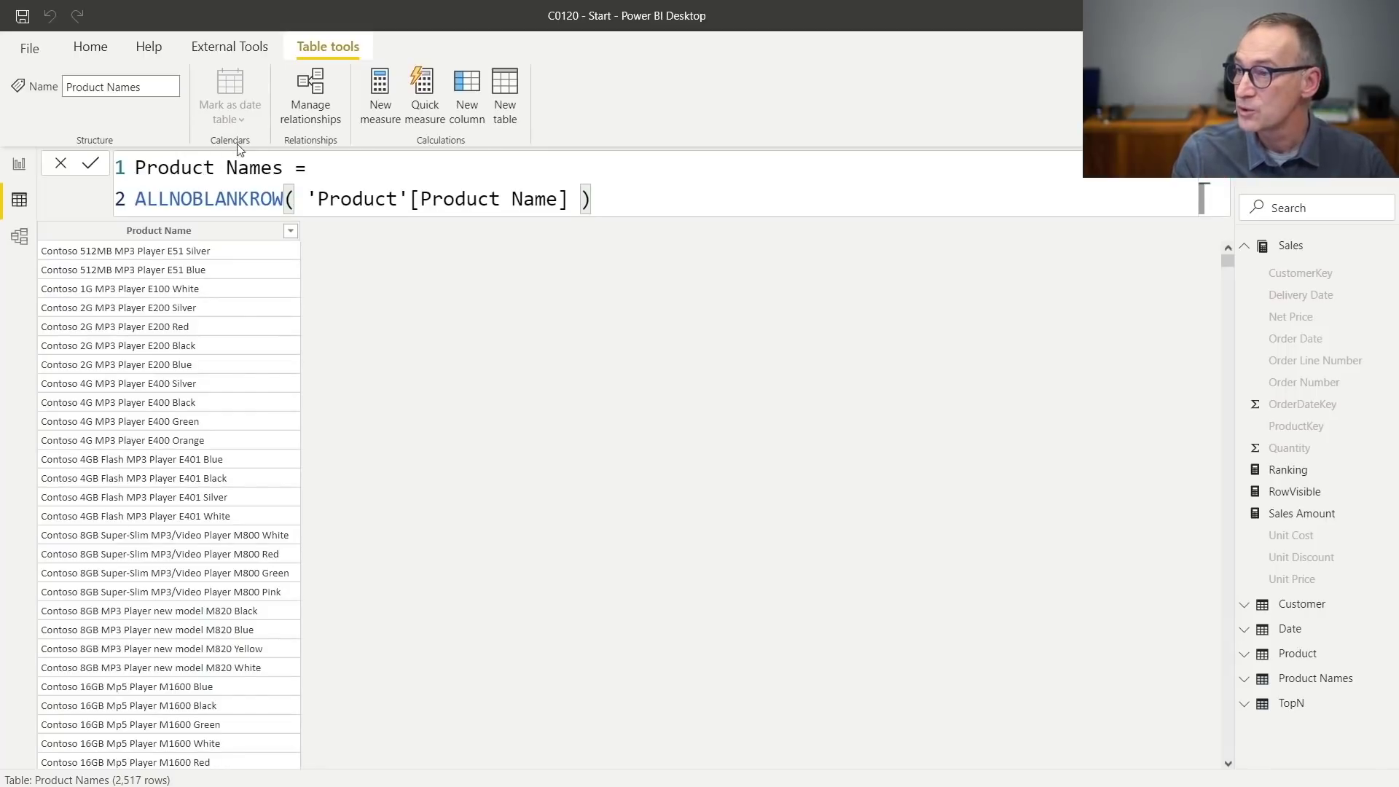
Open a UNION ( around the Product Names expression, with the indented ALLNOBLANKROW call as its first argument followed by a comma.
{"action": "left_click", "coordinate": [320, 169]}
{"action": "key", "text": "shift+Return"}
{"action": "type", "text": "UNIO"}
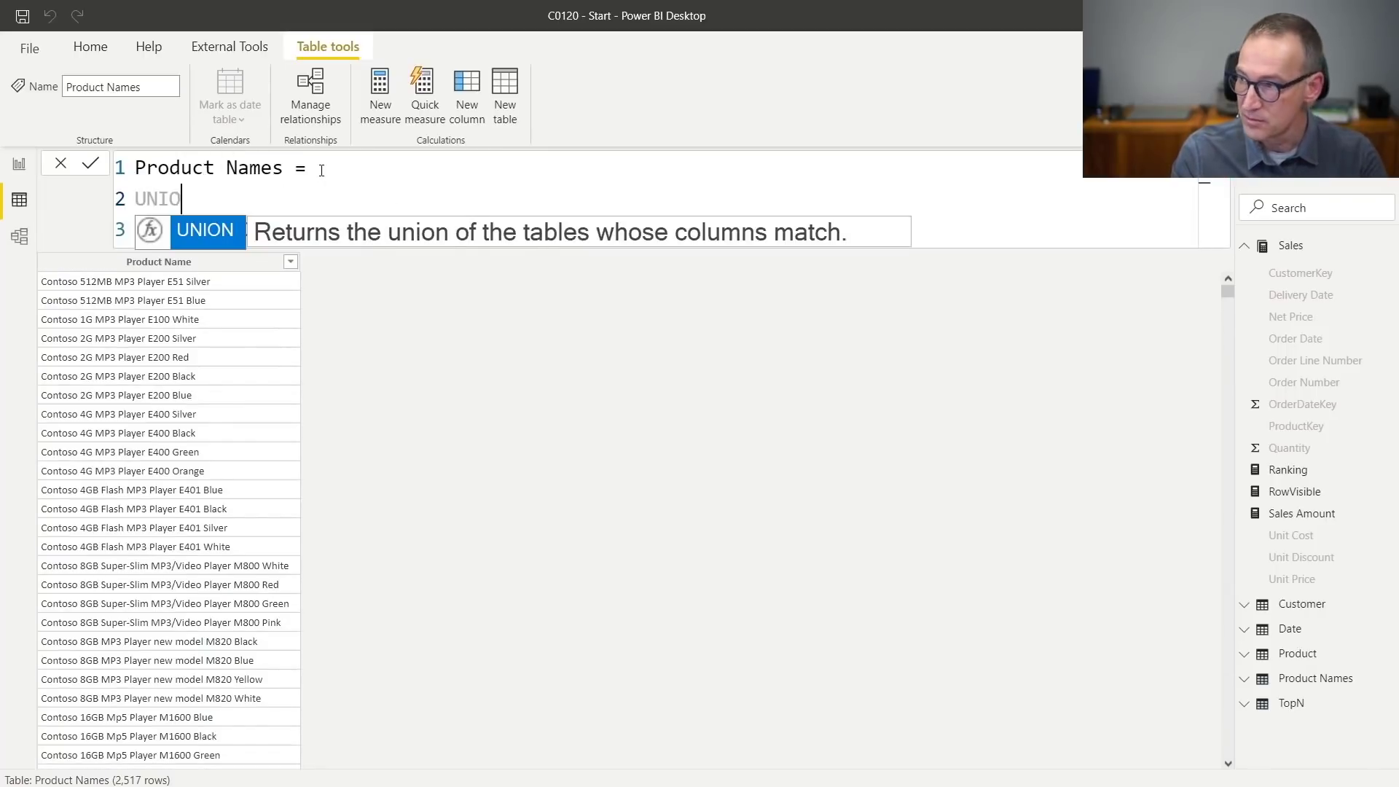
{"action": "type", "text": "N ("}
{"action": "key", "text": "Down"}
{"action": "type", "text": "ALLNOBLANKROW( 'Product'[Product Name] )"}
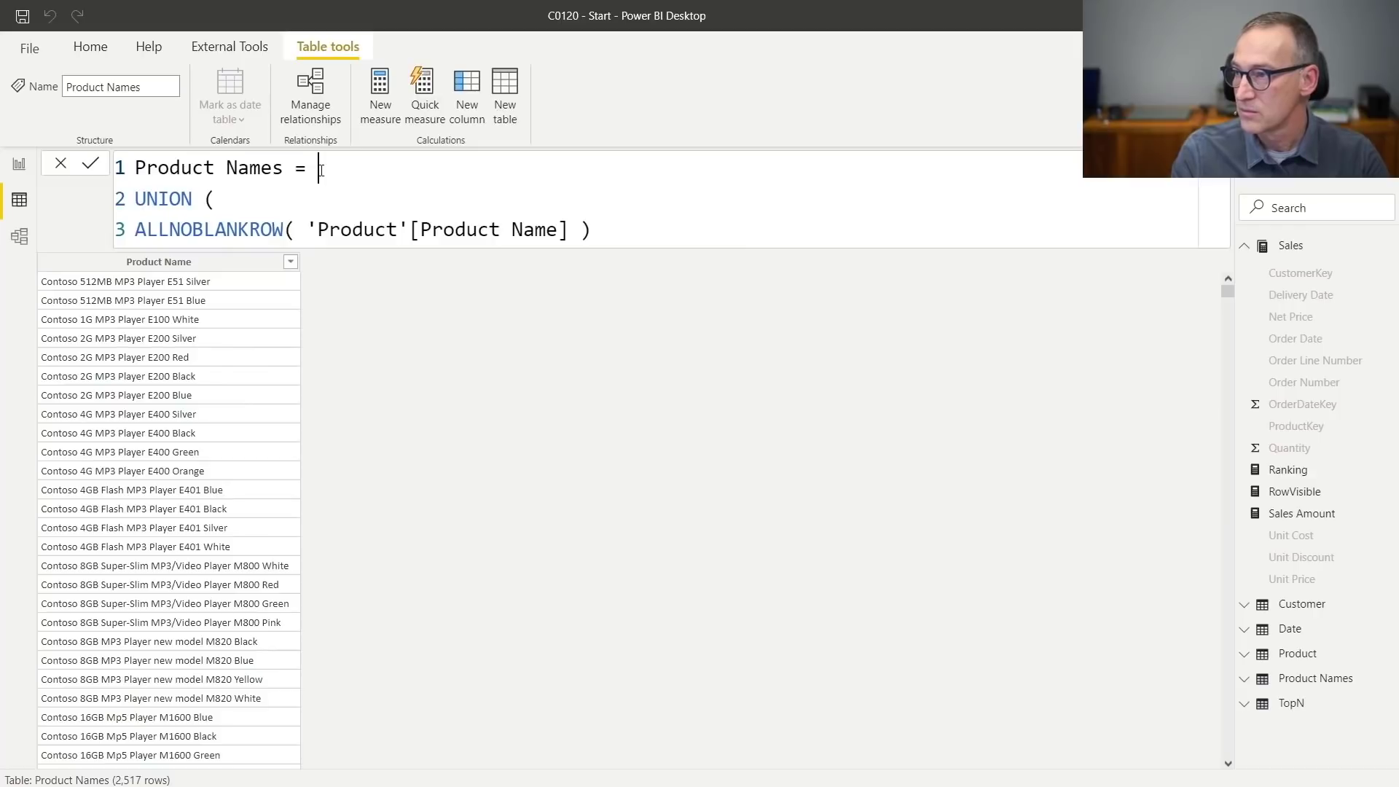
{"action": "key", "text": "Right"}
{"action": "key", "text": "Tab"}
{"action": "key", "text": "End"}
{"action": "type", "text": ","}
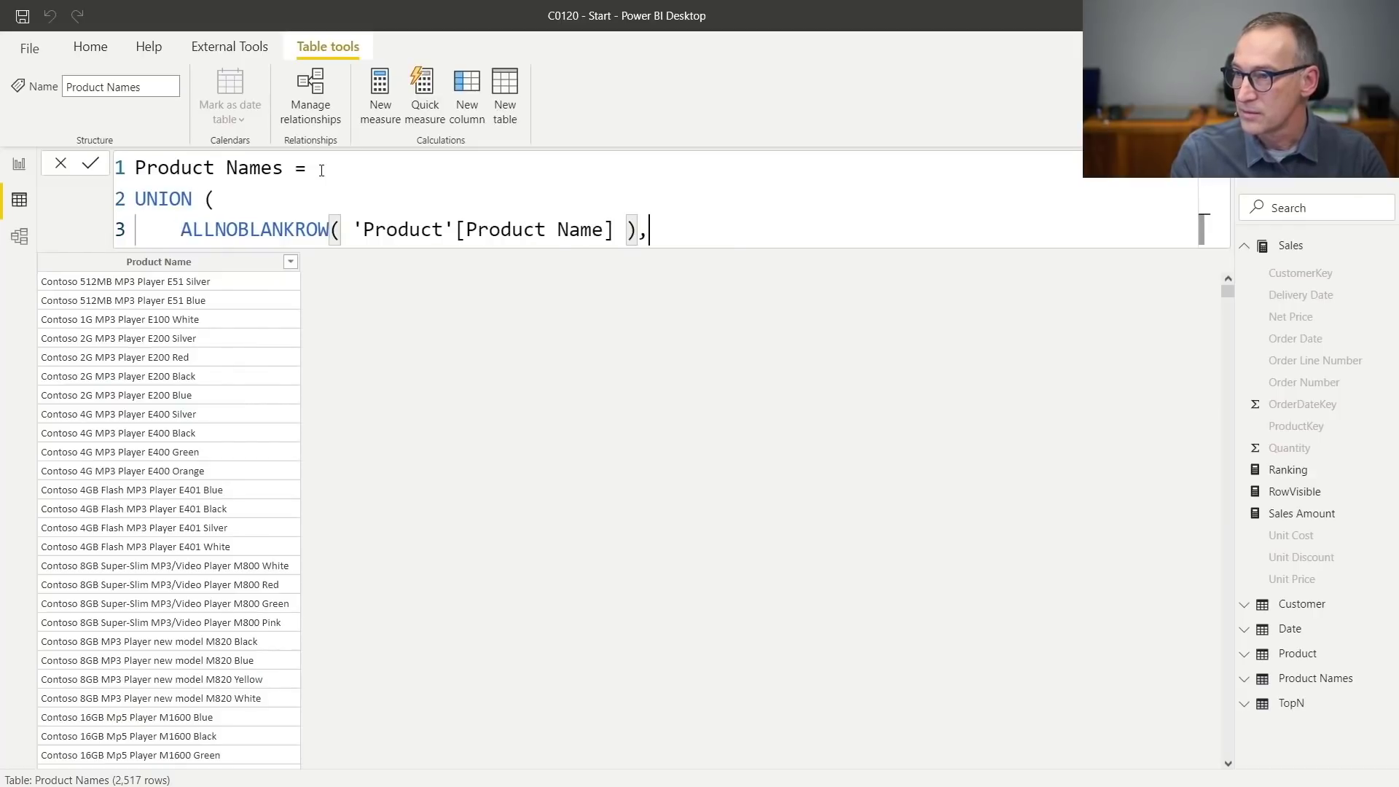
Add { "Others" } as the second UNION table in the Product Names formula and close the parenthesis.
{"action": "key", "text": "shift+Return"}
{"action": "type", "text": "{ \""}
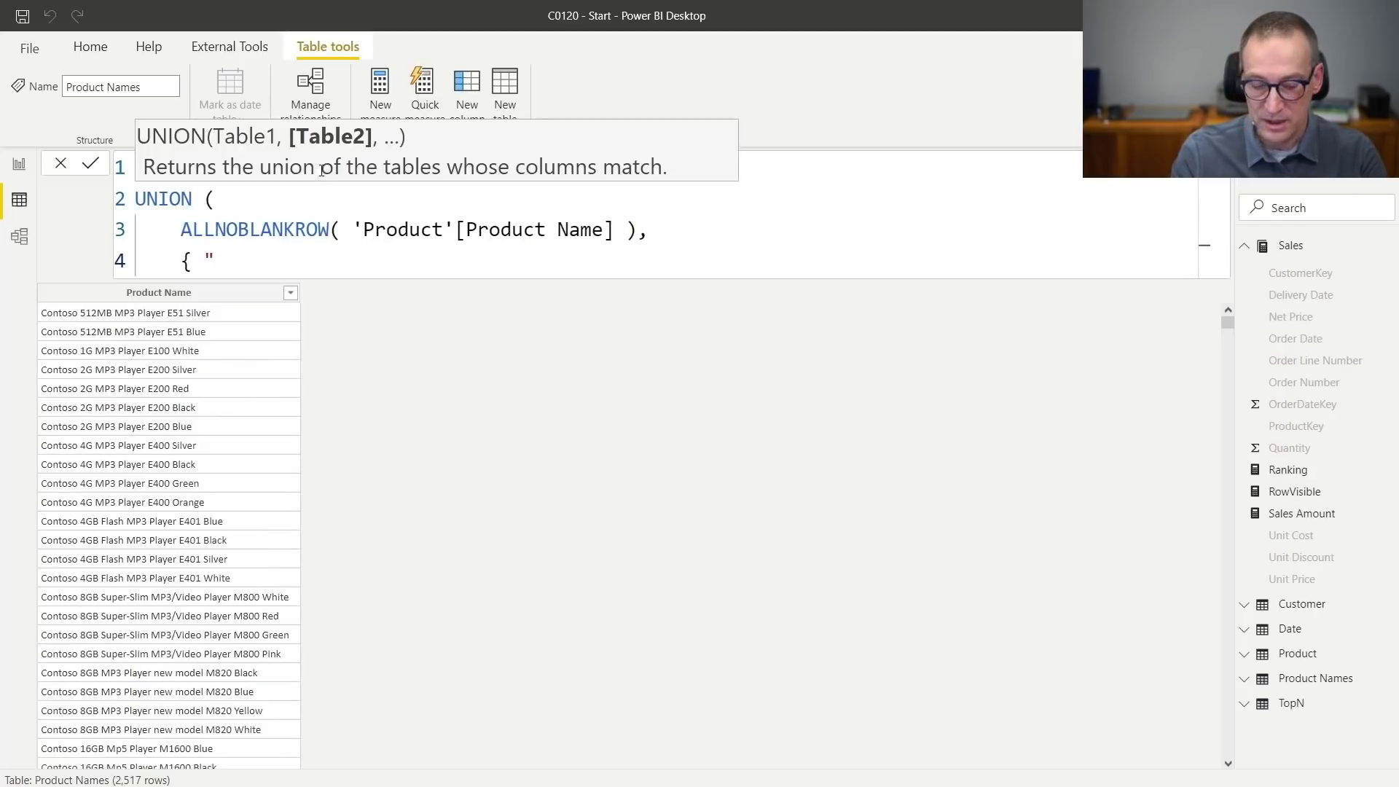
{"action": "type", "text": "Others\" }"}
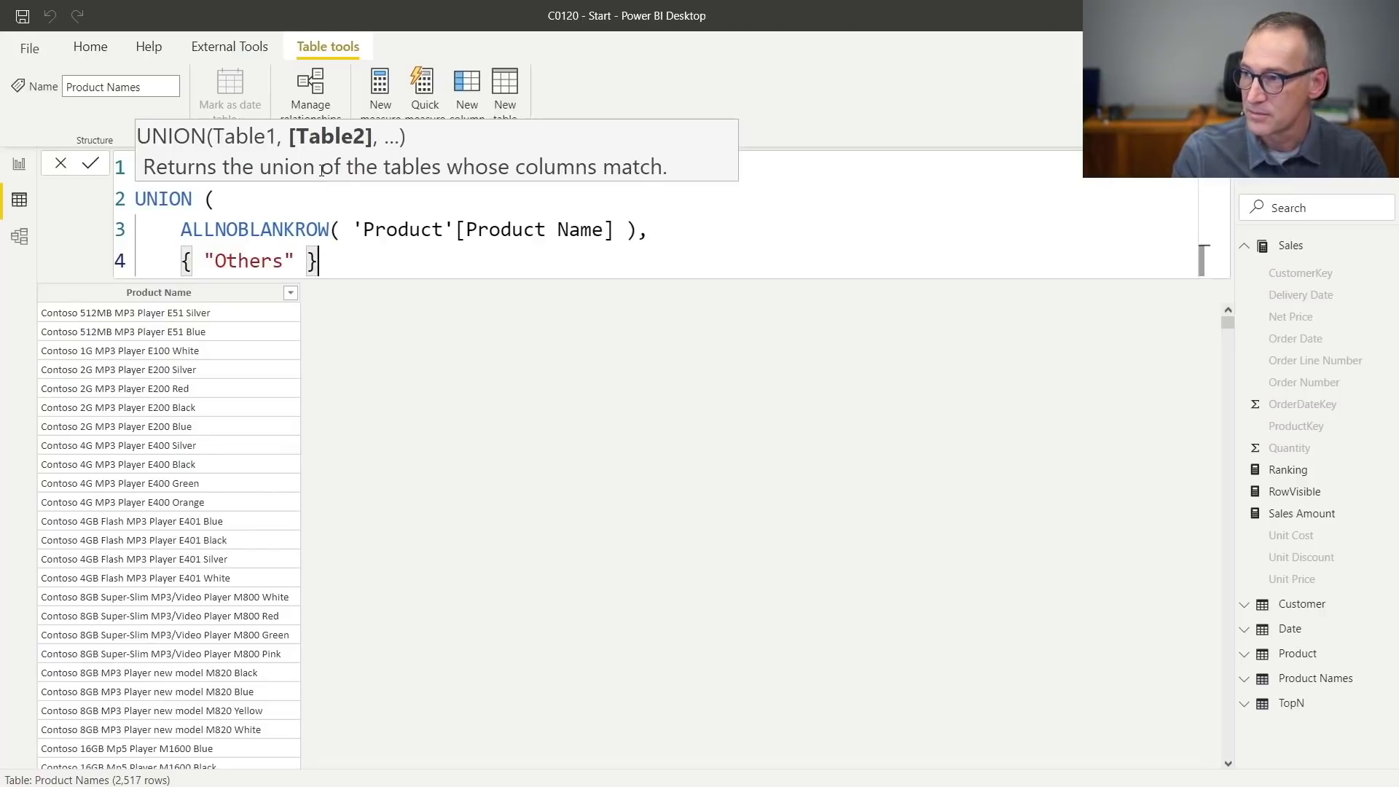
{"action": "key", "text": "shift+Return"}
{"action": "type", "text": ")"}
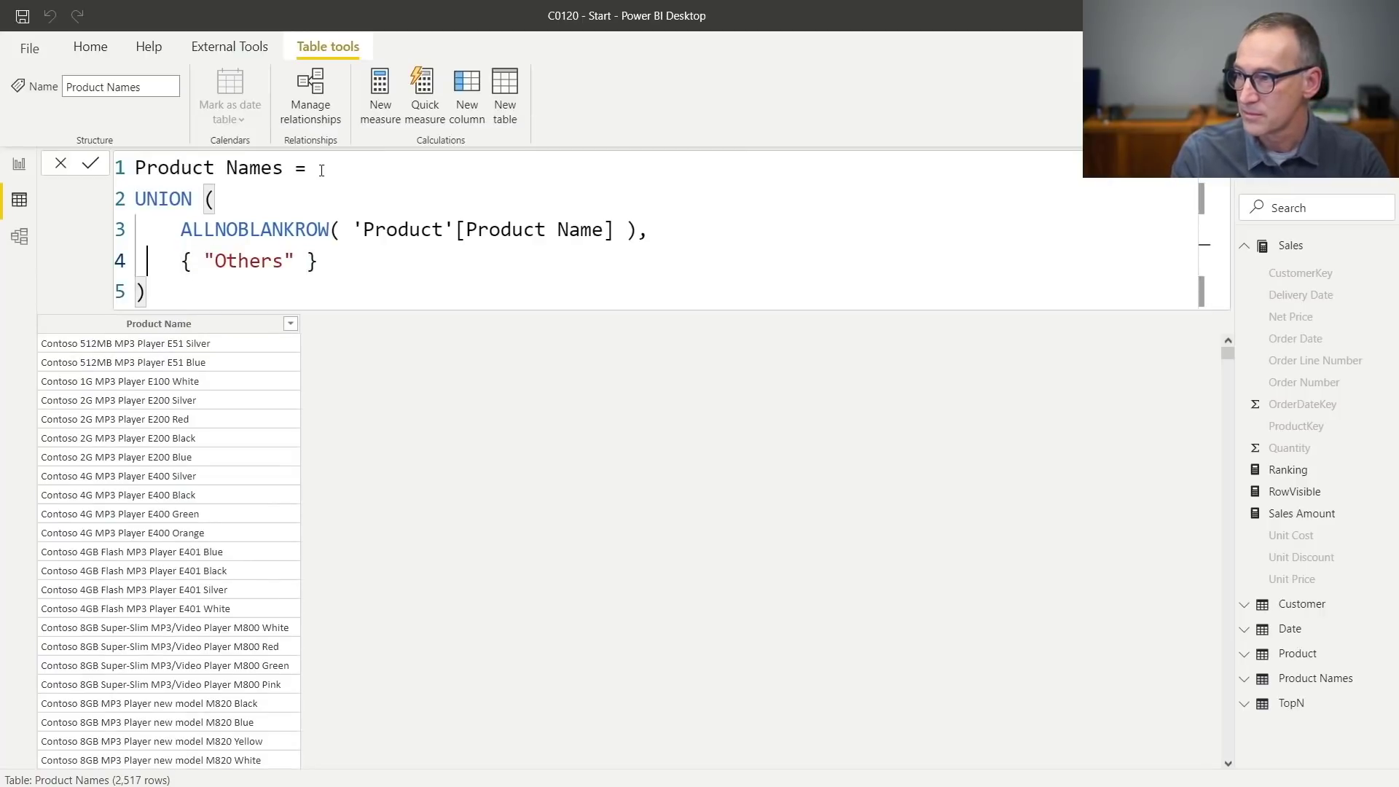
Commit the Product Names UNION formula and upgrade the model view to its new design.
{"action": "key", "text": "Return"}
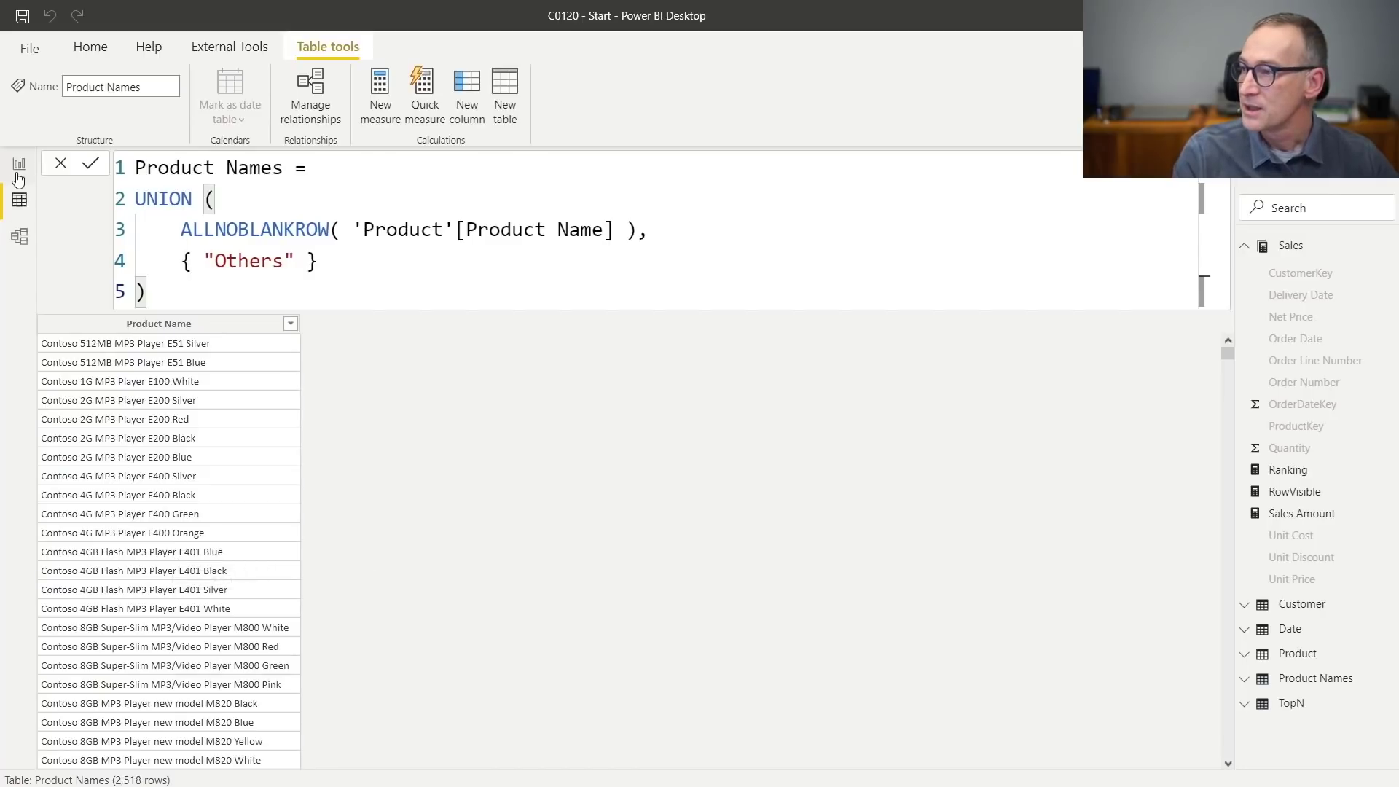
{"action": "left_click", "coordinate": [19, 237]}
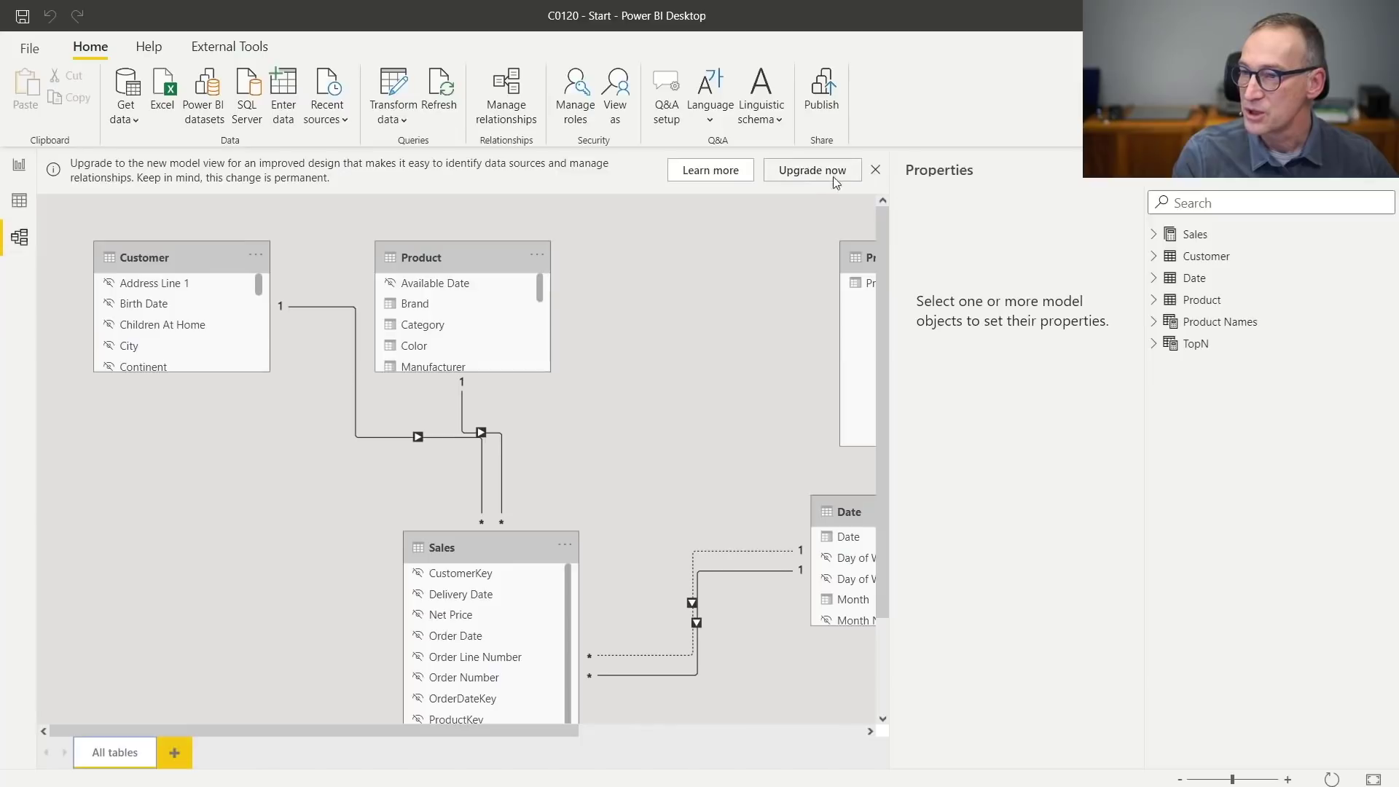
{"action": "left_click", "coordinate": [813, 177]}
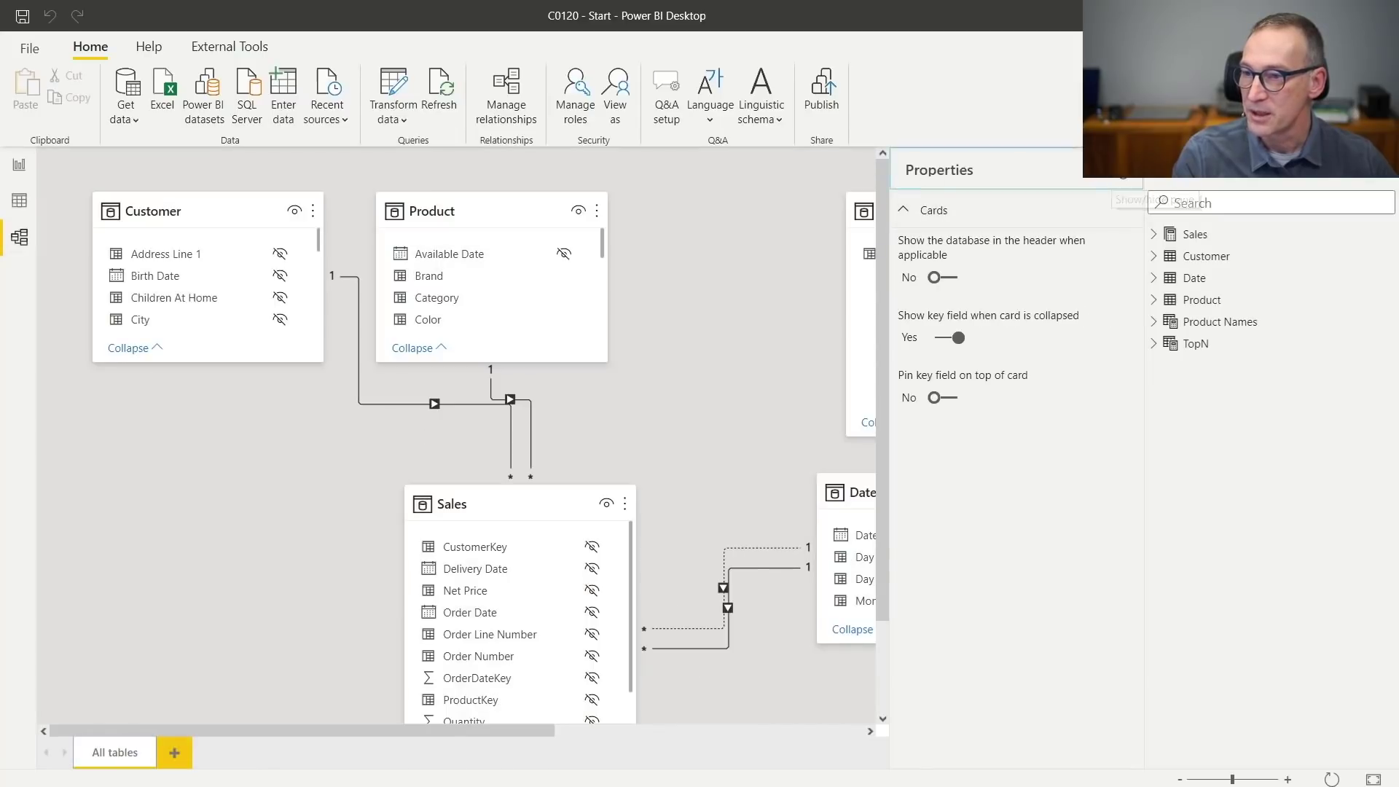
Collapse the Properties pane, and place the Product Names table beside the Product table with a shorter card.
{"action": "left_click", "coordinate": [1123, 175]}
{"action": "left_click_drag", "start_coordinate": [932, 211], "coordinate": [807, 213]}
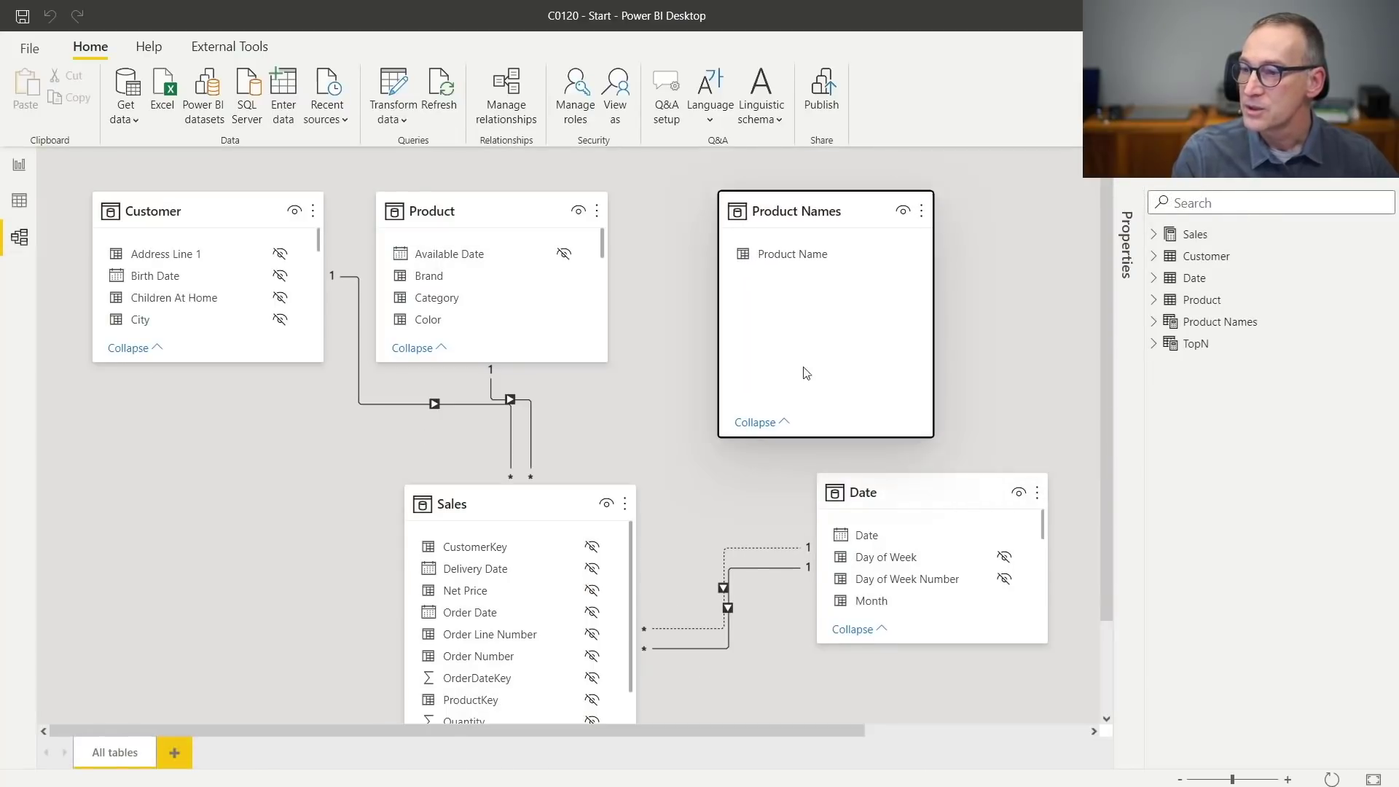
{"action": "left_click_drag", "start_coordinate": [820, 436], "coordinate": [821, 326]}
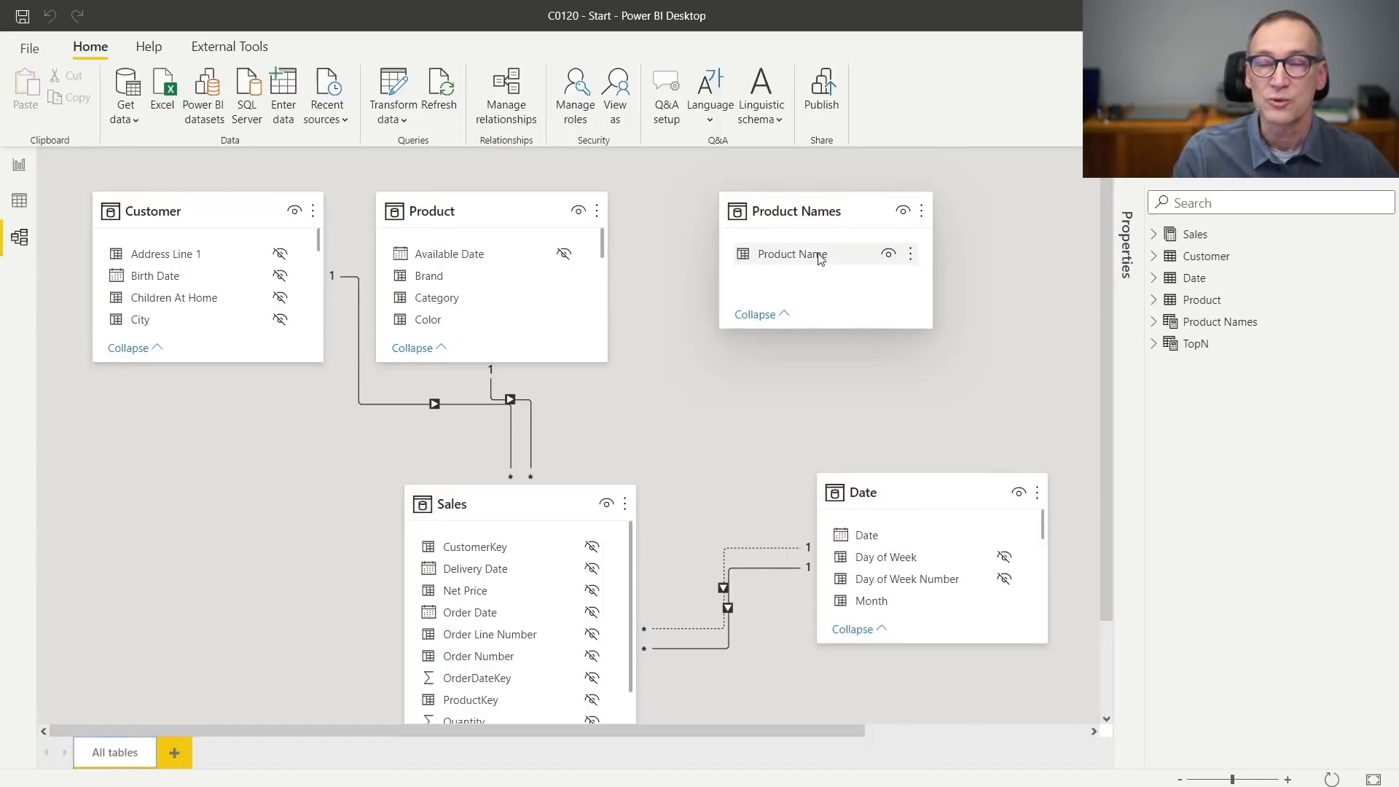
Create a relationship from Product Name in Product to Product Name in Product Names, and space the two tables further apart.
{"action": "left_click", "coordinate": [506, 215]}
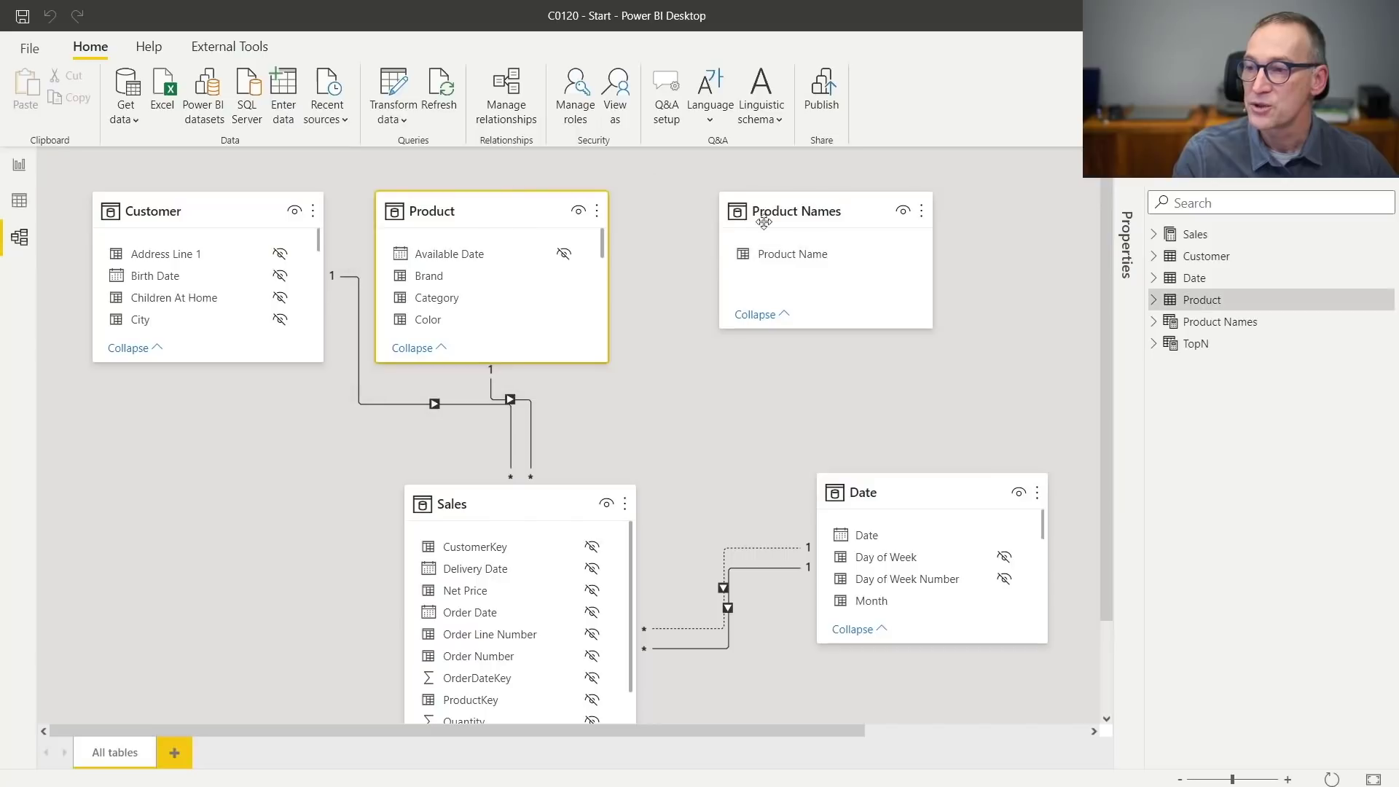
{"action": "left_click", "coordinate": [842, 216]}
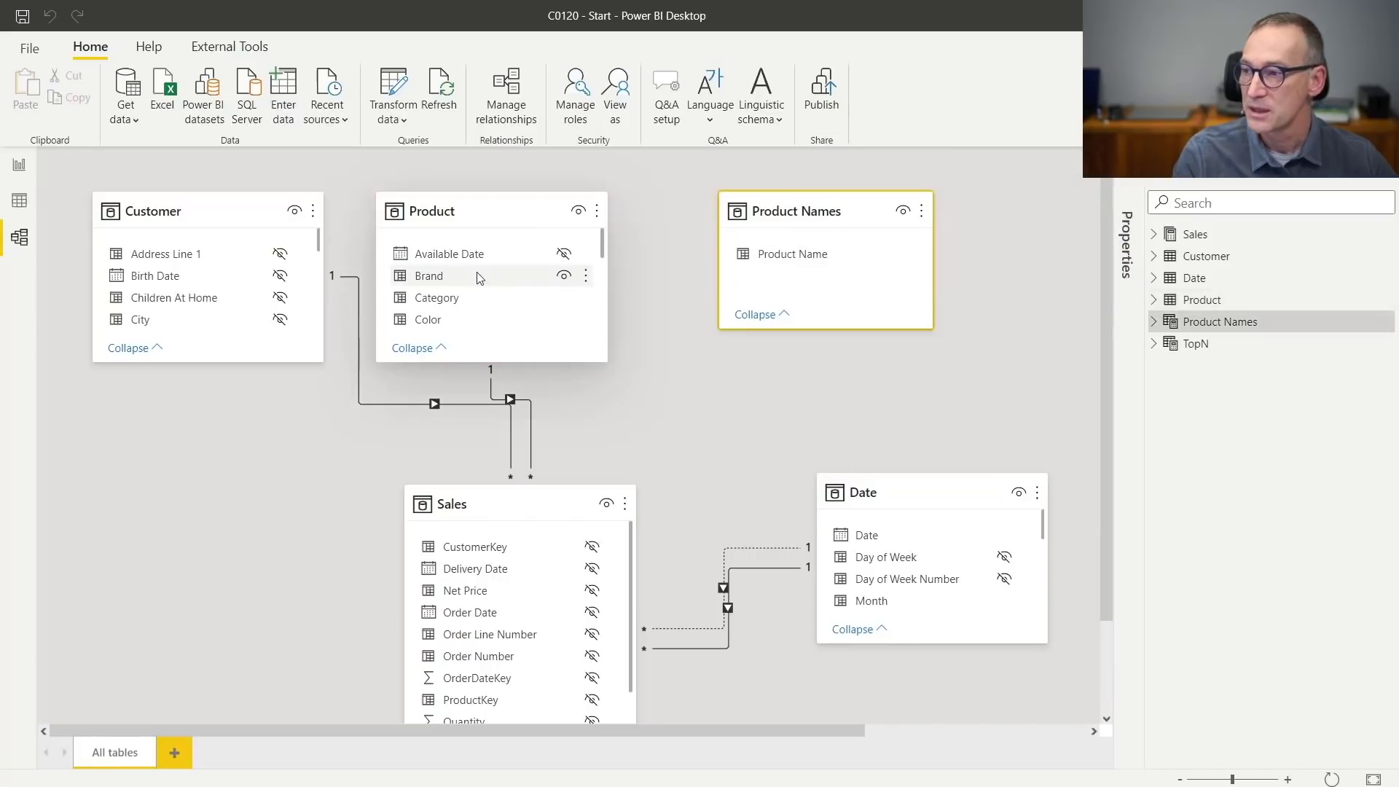
{"action": "scroll", "coordinate": [446, 298], "scroll_direction": "down", "scroll_amount": 1}
{"action": "scroll", "coordinate": [467, 314], "scroll_direction": "down", "scroll_amount": 3}
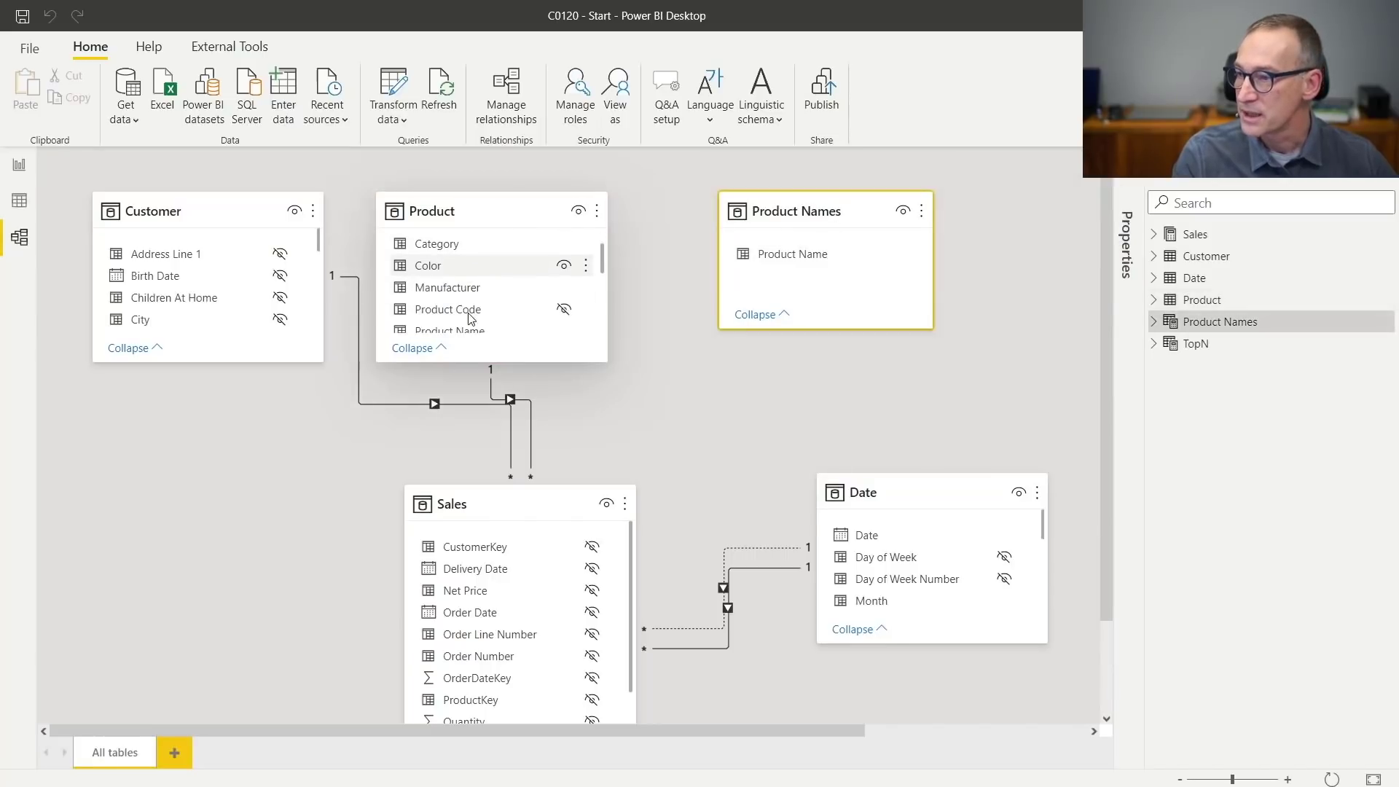
{"action": "left_click", "coordinate": [454, 306]}
{"action": "left_click_drag", "start_coordinate": [453, 309], "coordinate": [785, 254]}
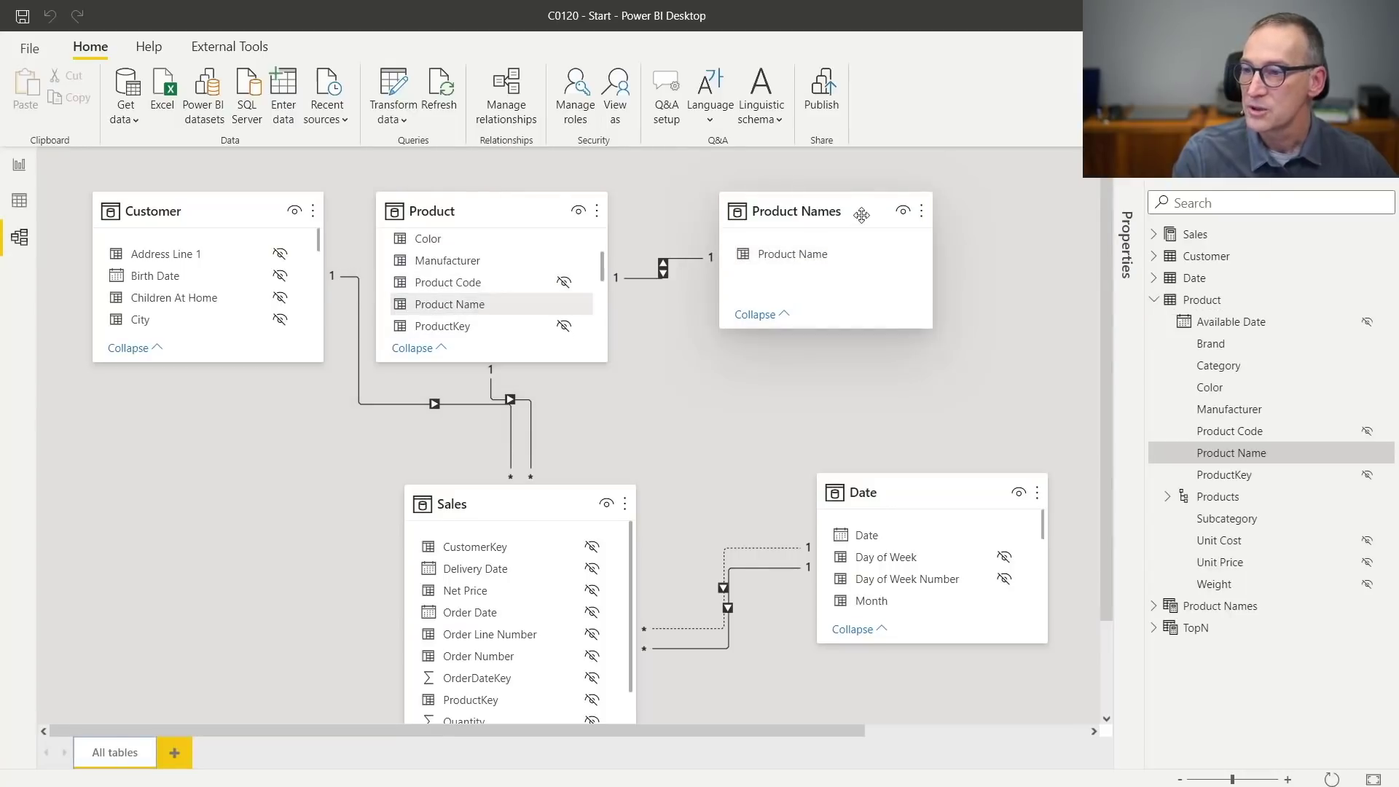
{"action": "left_click_drag", "start_coordinate": [858, 211], "coordinate": [896, 205]}
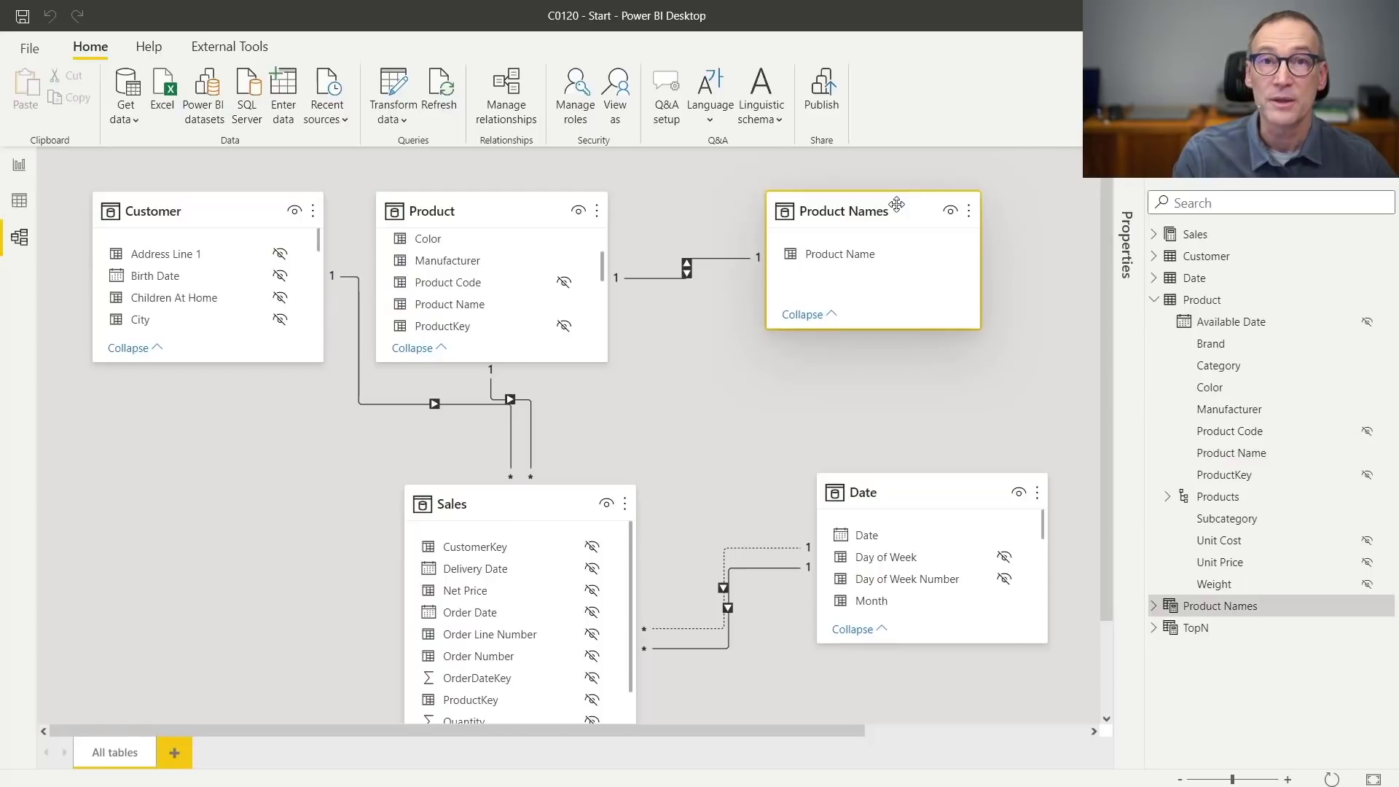
Set the Product to Product Names relationship to Many to one (*:1) cardinality with a Single cross filter direction.
{"action": "left_click", "coordinate": [454, 210]}
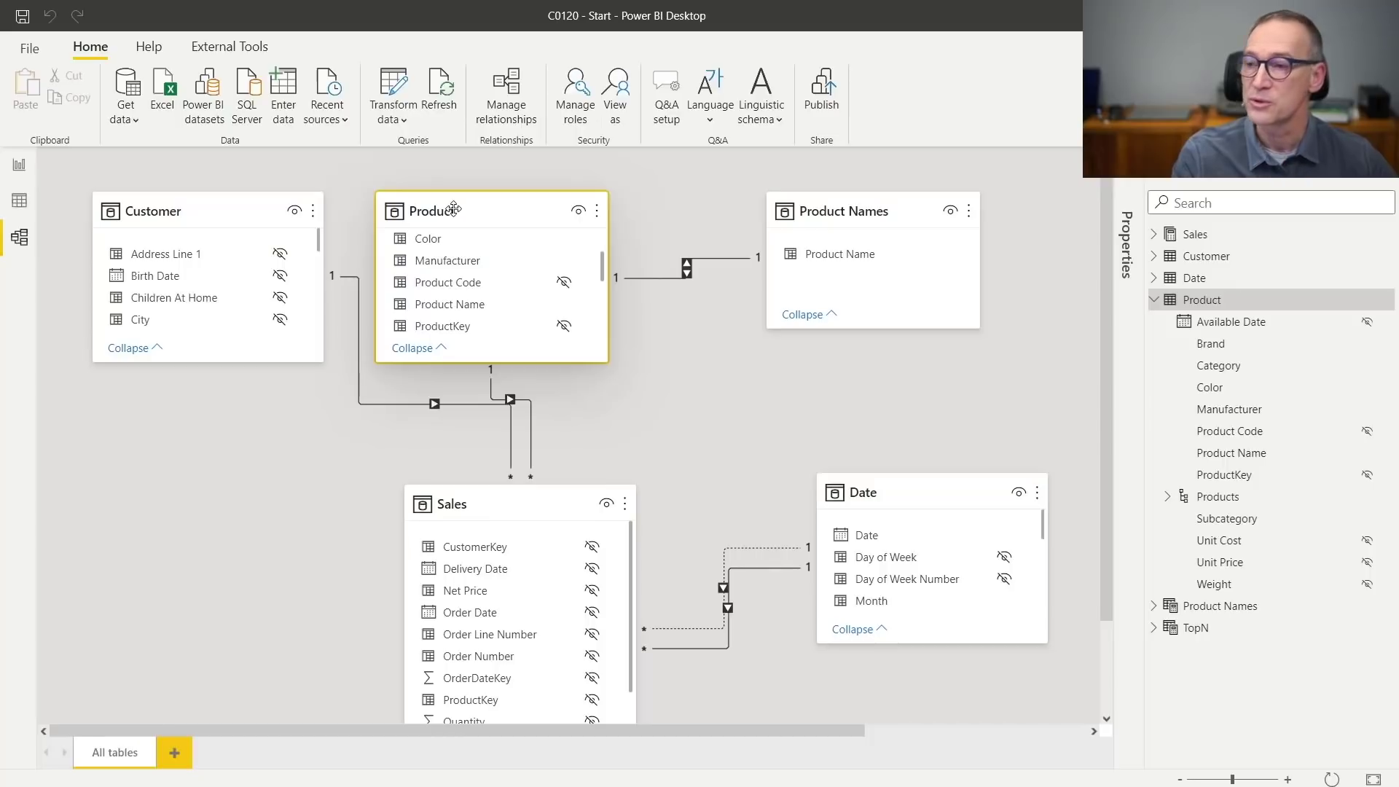
{"action": "double_click", "coordinate": [716, 264]}
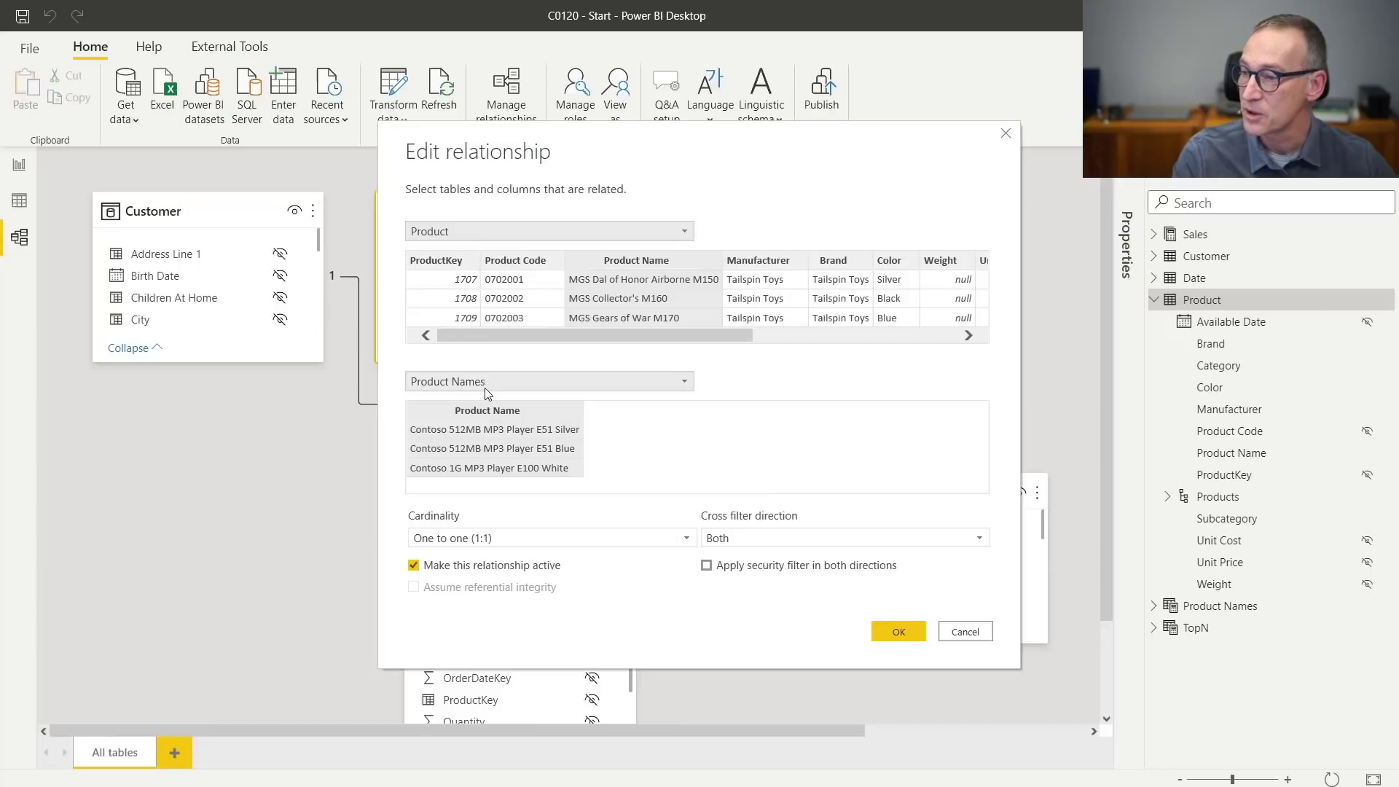
{"action": "left_click", "coordinate": [471, 543]}
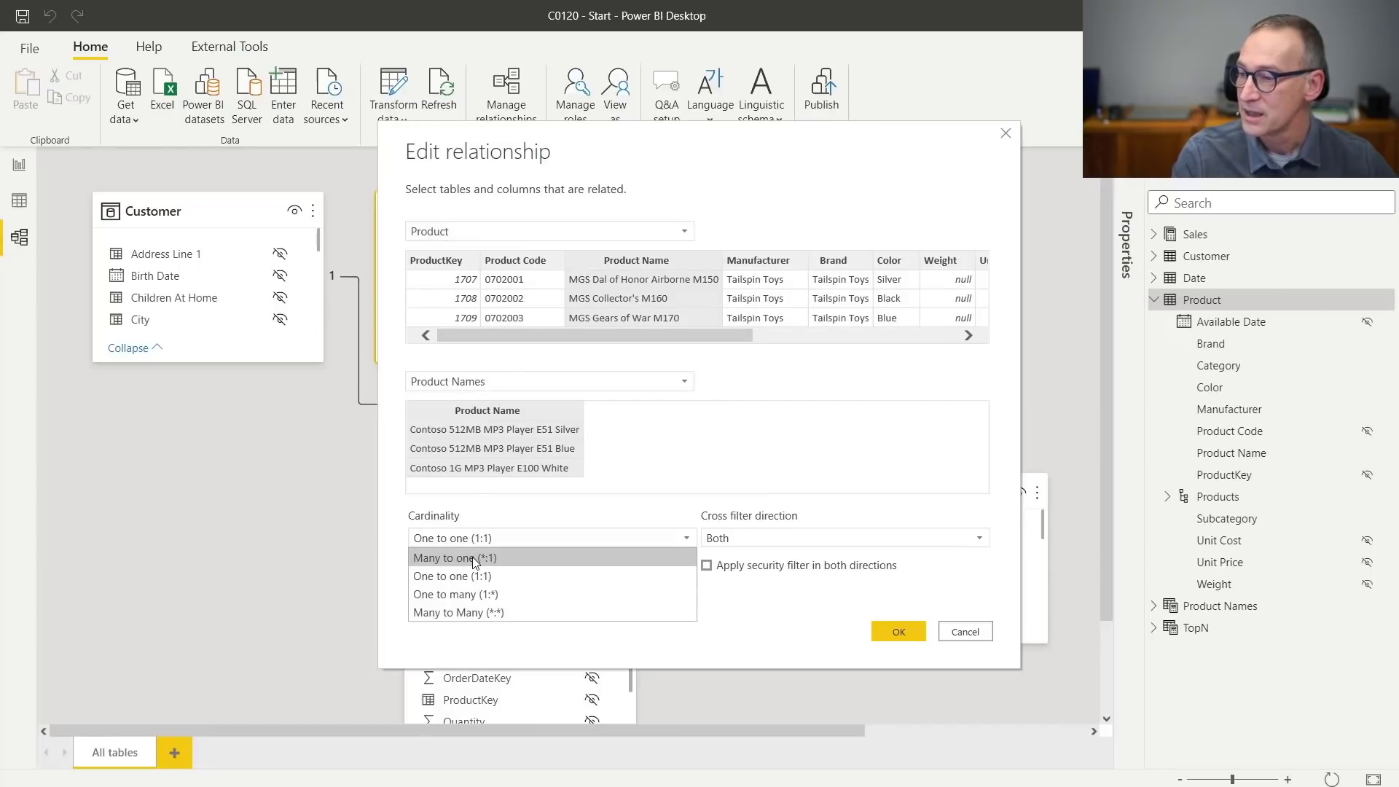
{"action": "left_click", "coordinate": [471, 558]}
{"action": "left_click", "coordinate": [710, 538]}
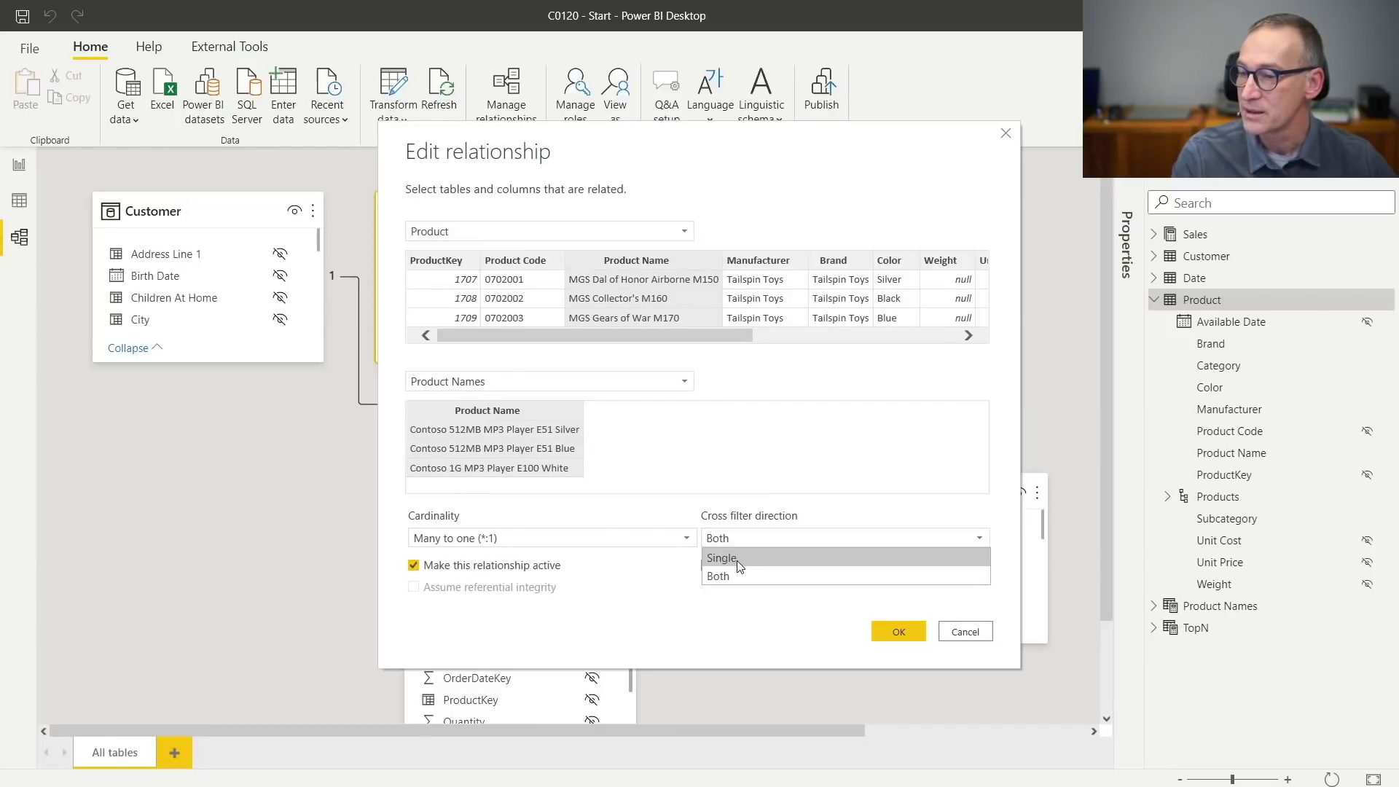
{"action": "left_click", "coordinate": [737, 561]}
{"action": "left_click", "coordinate": [891, 632]}
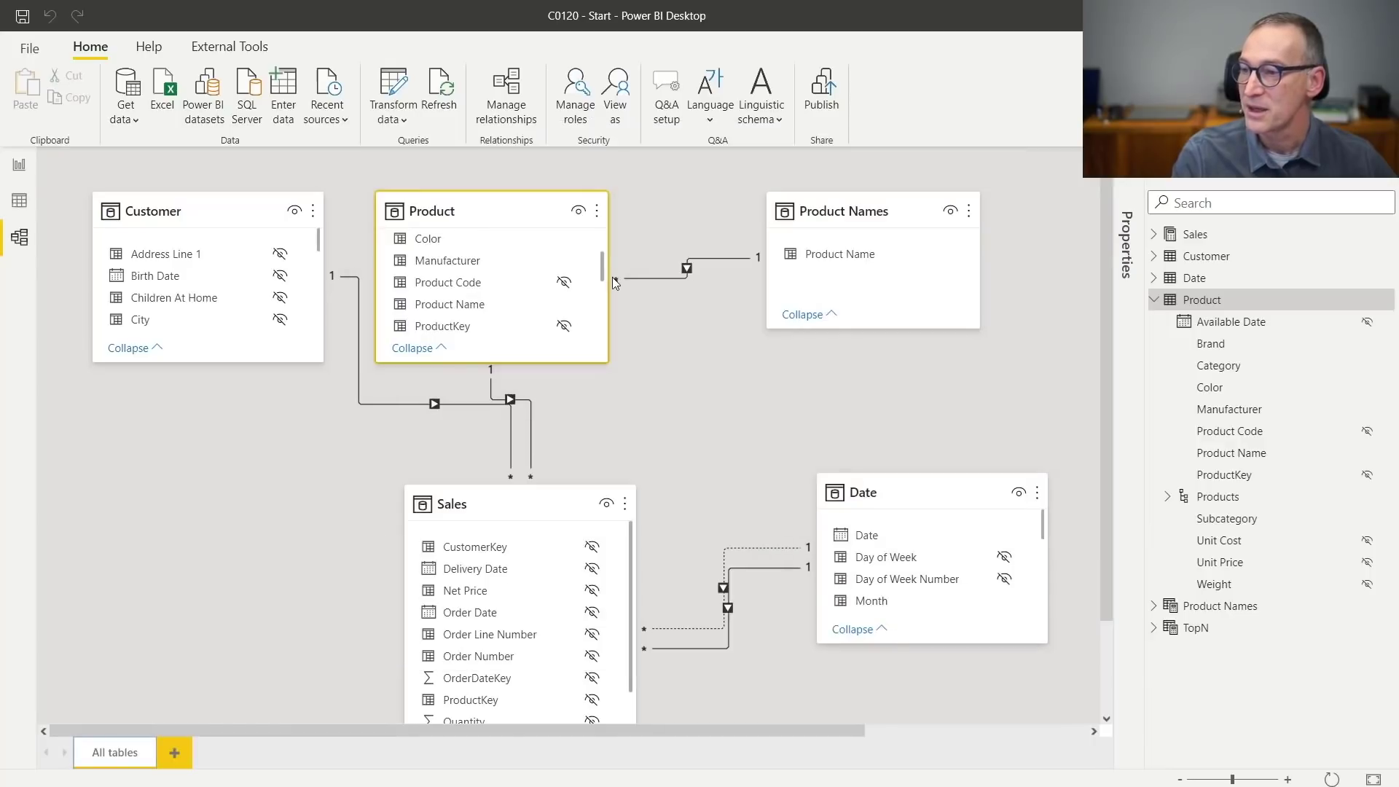
{"action": "left_click", "coordinate": [869, 213]}
In the report matrix, replace the Product table's Product Name row field with the one from Product Names and expand all categories.
{"action": "left_click", "coordinate": [19, 166]}
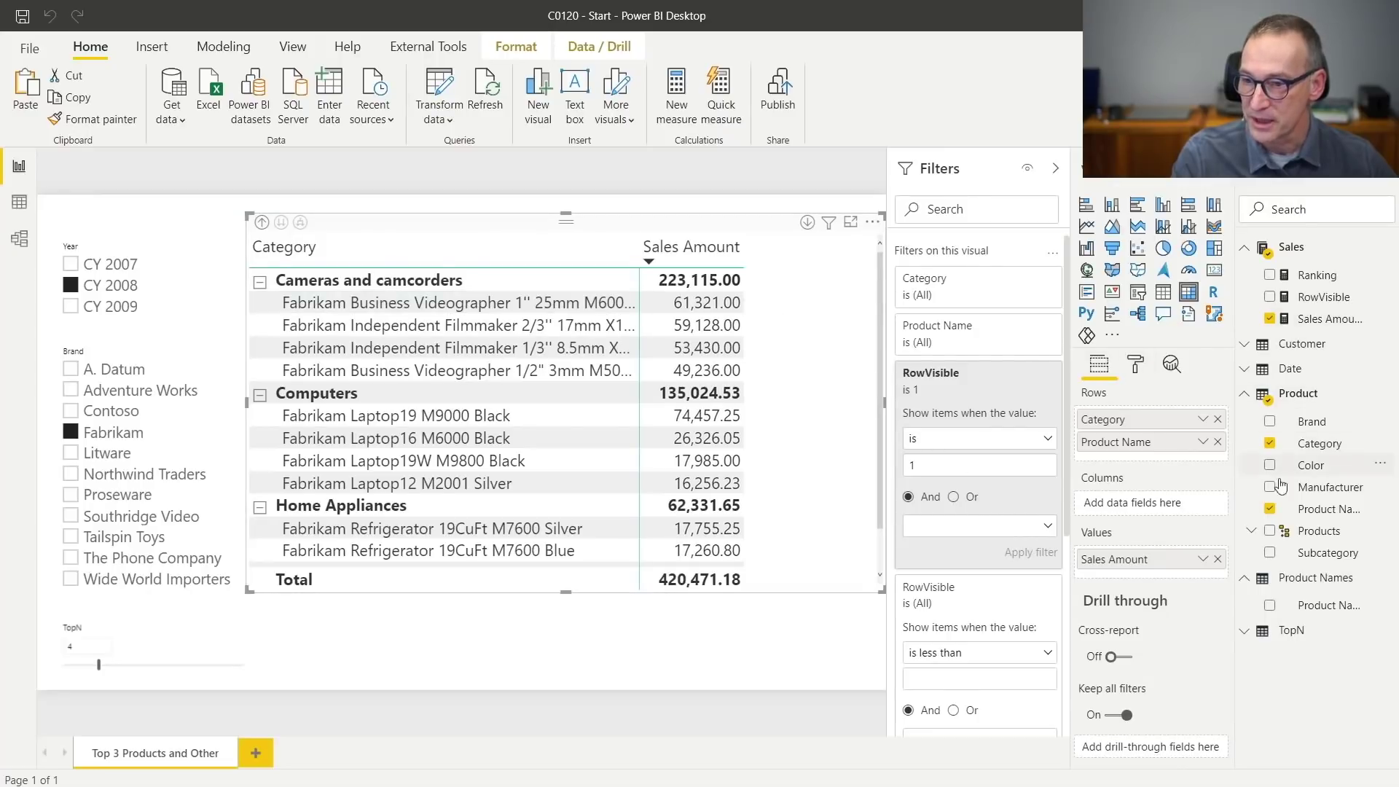
{"action": "left_click", "coordinate": [1270, 509]}
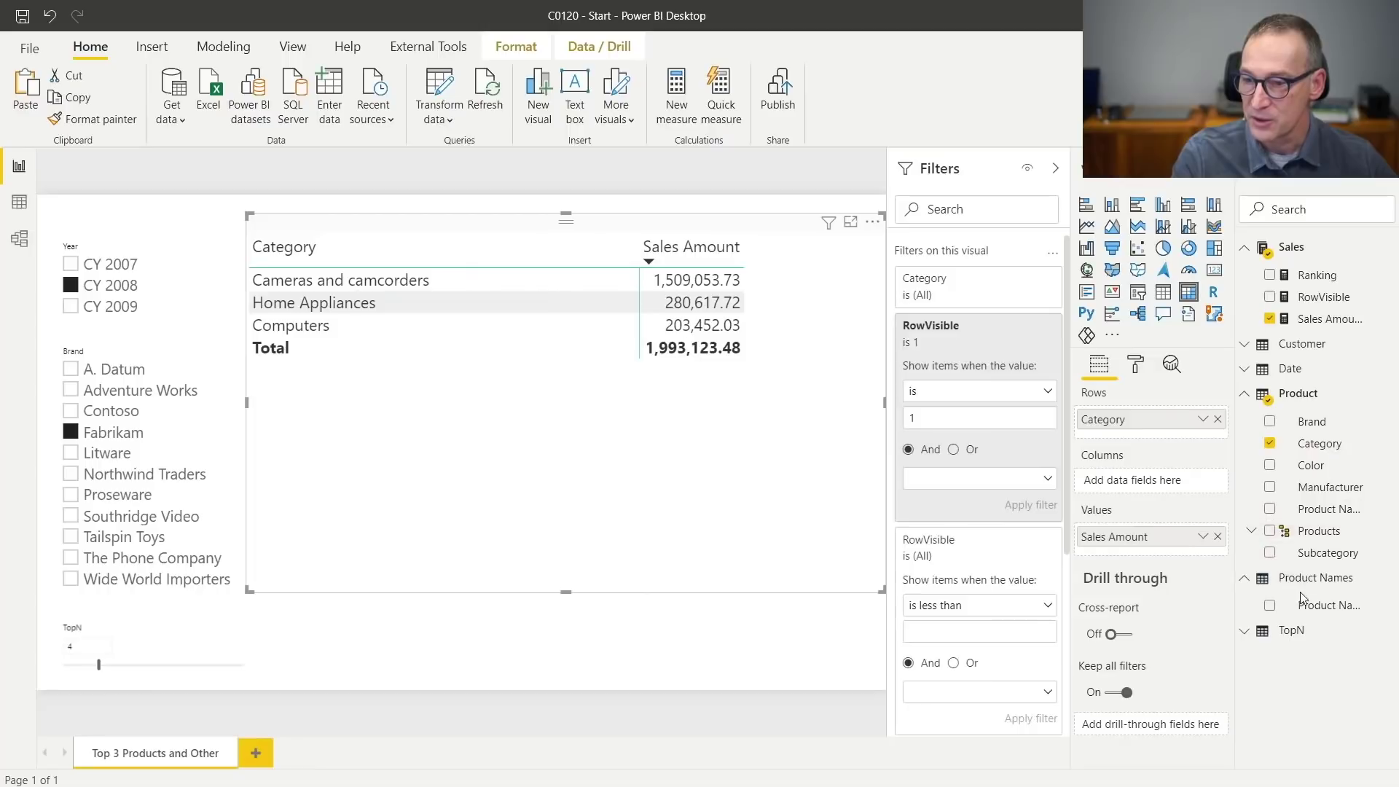
{"action": "left_click_drag", "start_coordinate": [1323, 606], "coordinate": [1161, 437]}
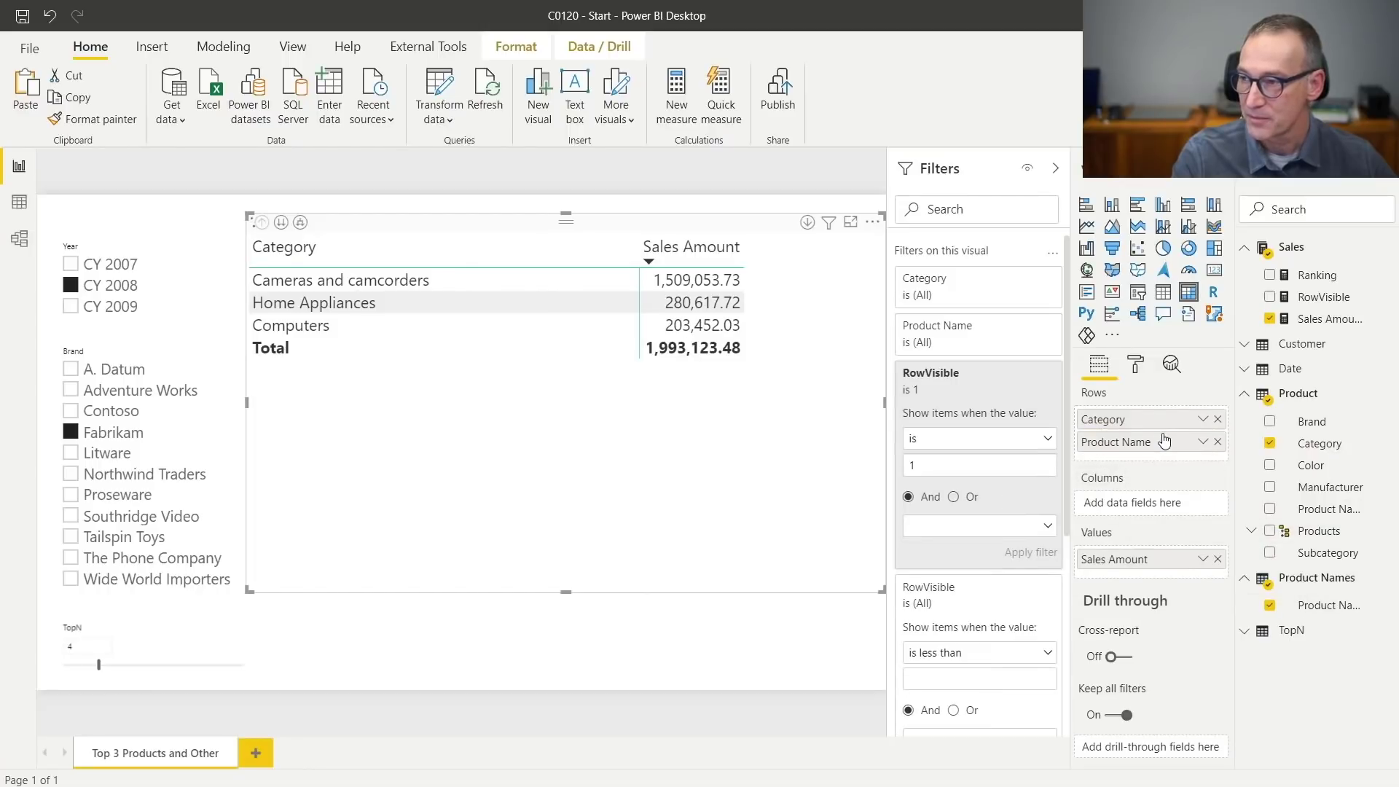
{"action": "left_click", "coordinate": [300, 223]}
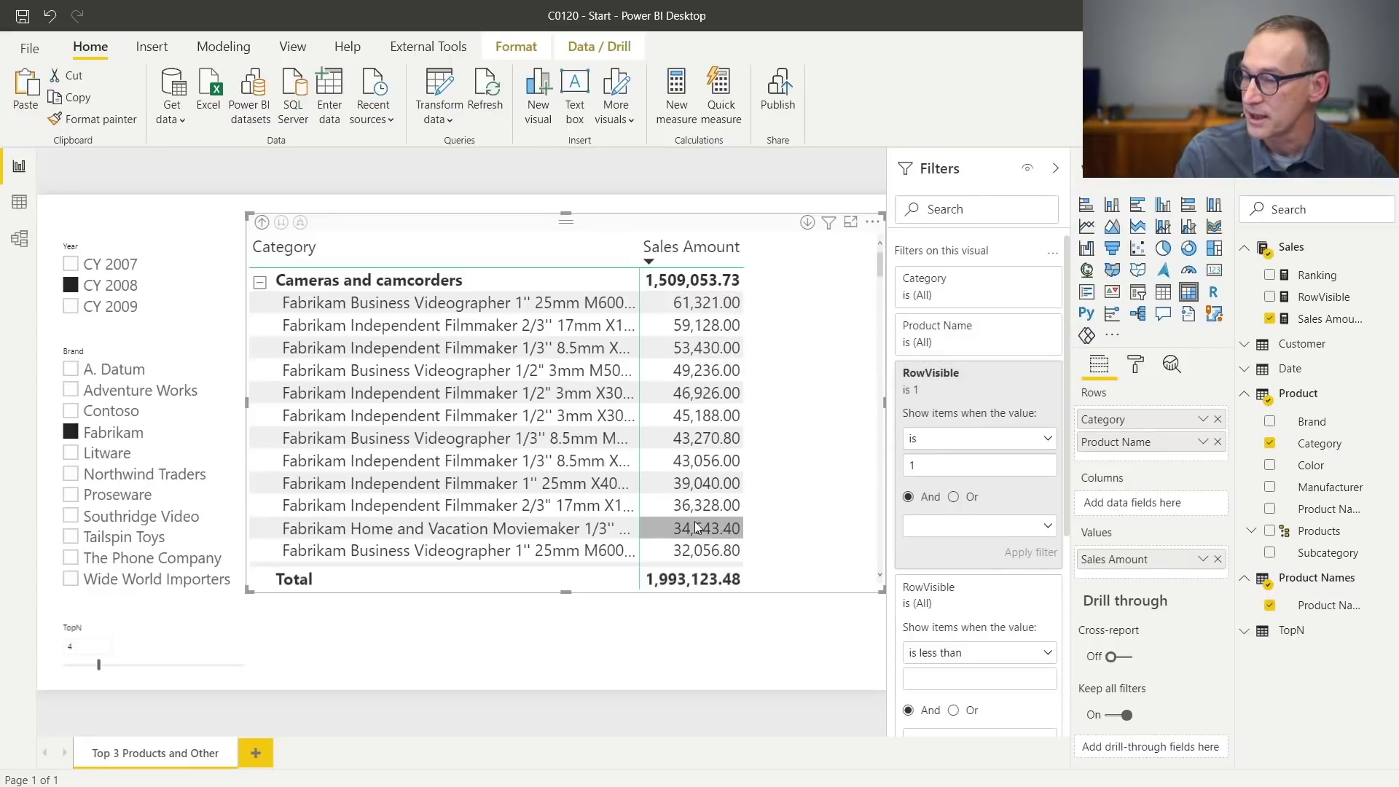
{"action": "mouse_move", "coordinate": [698, 527]}
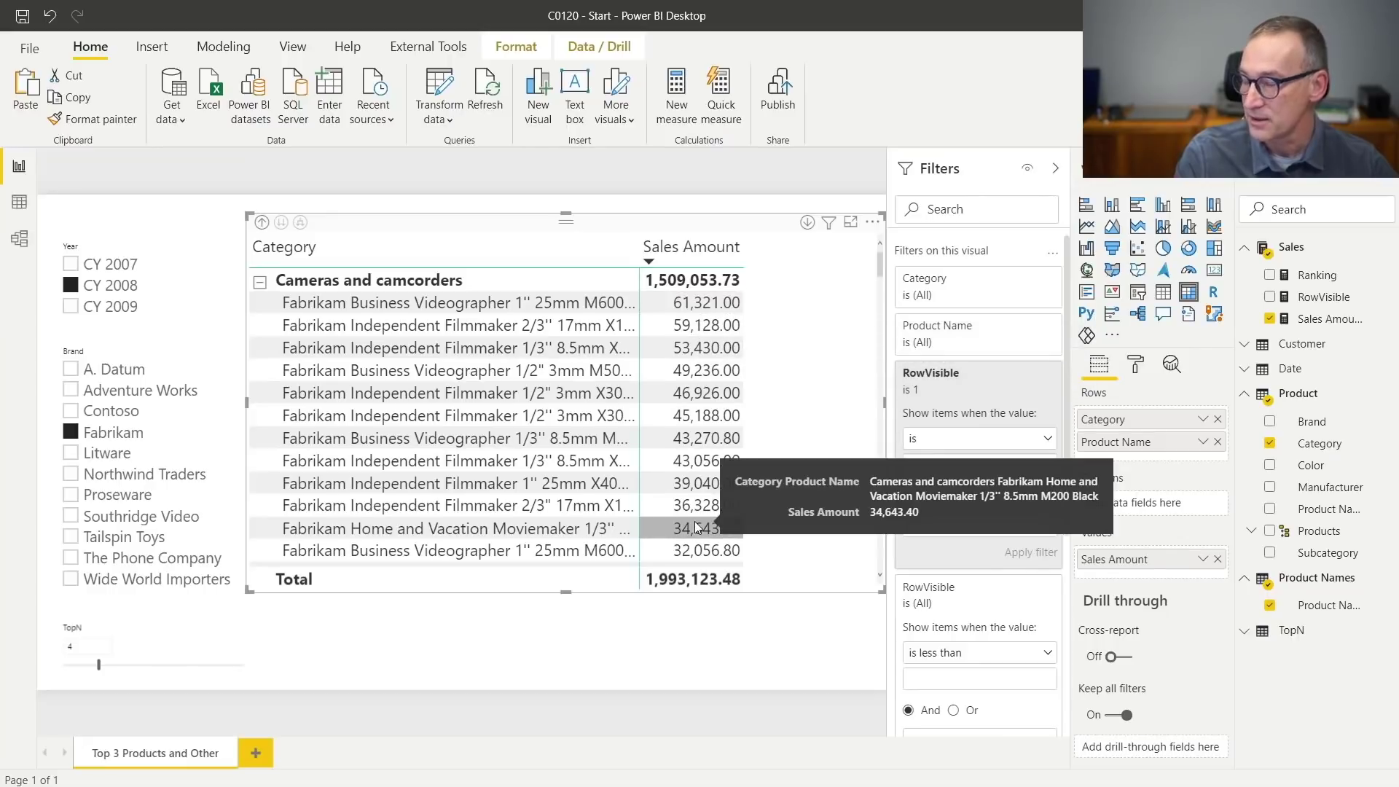
Change the Ranking measure to rank over ALLSELECTED( 'Product Names'[Product Name] ) and commit it.
{"action": "left_click", "coordinate": [1327, 281]}
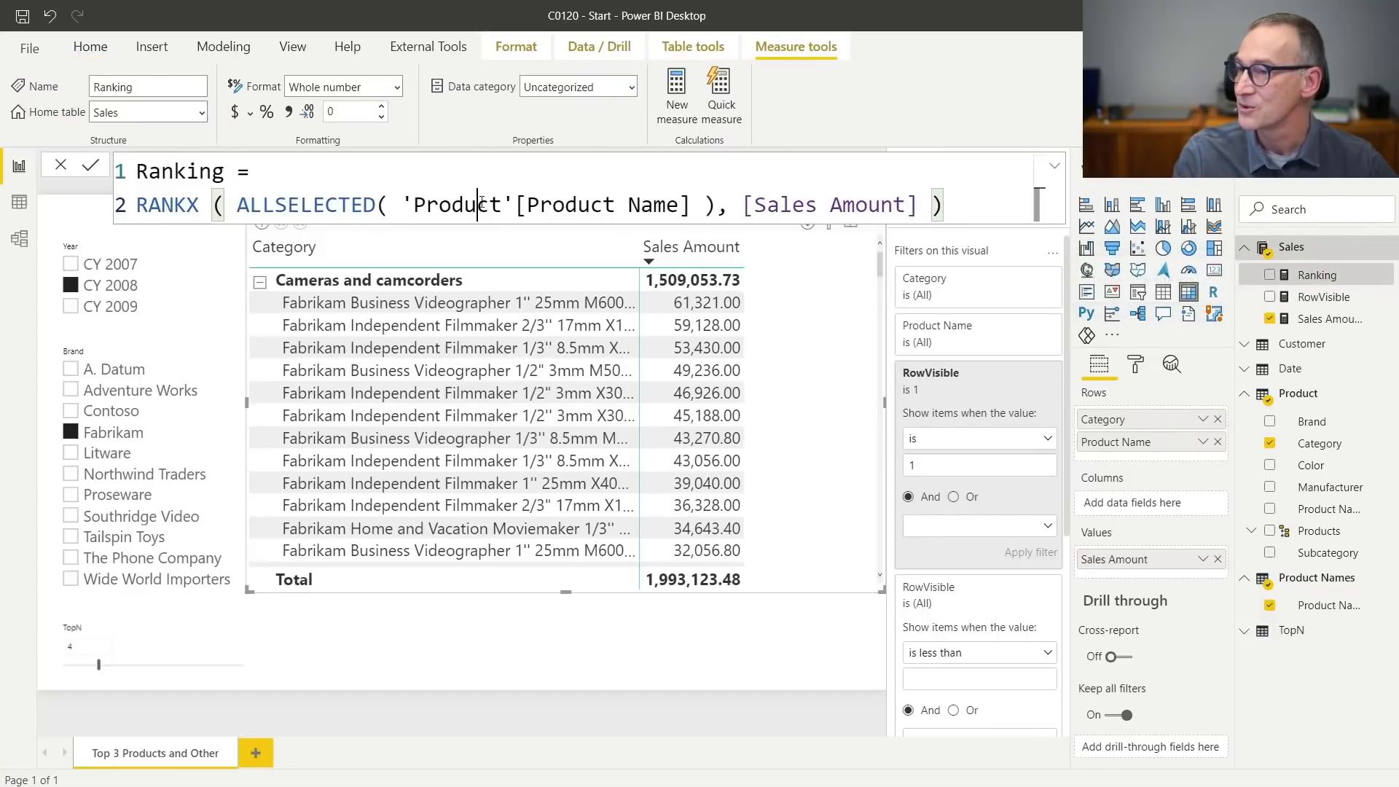
{"action": "key", "text": "Right"}
{"action": "key", "text": "Right"}
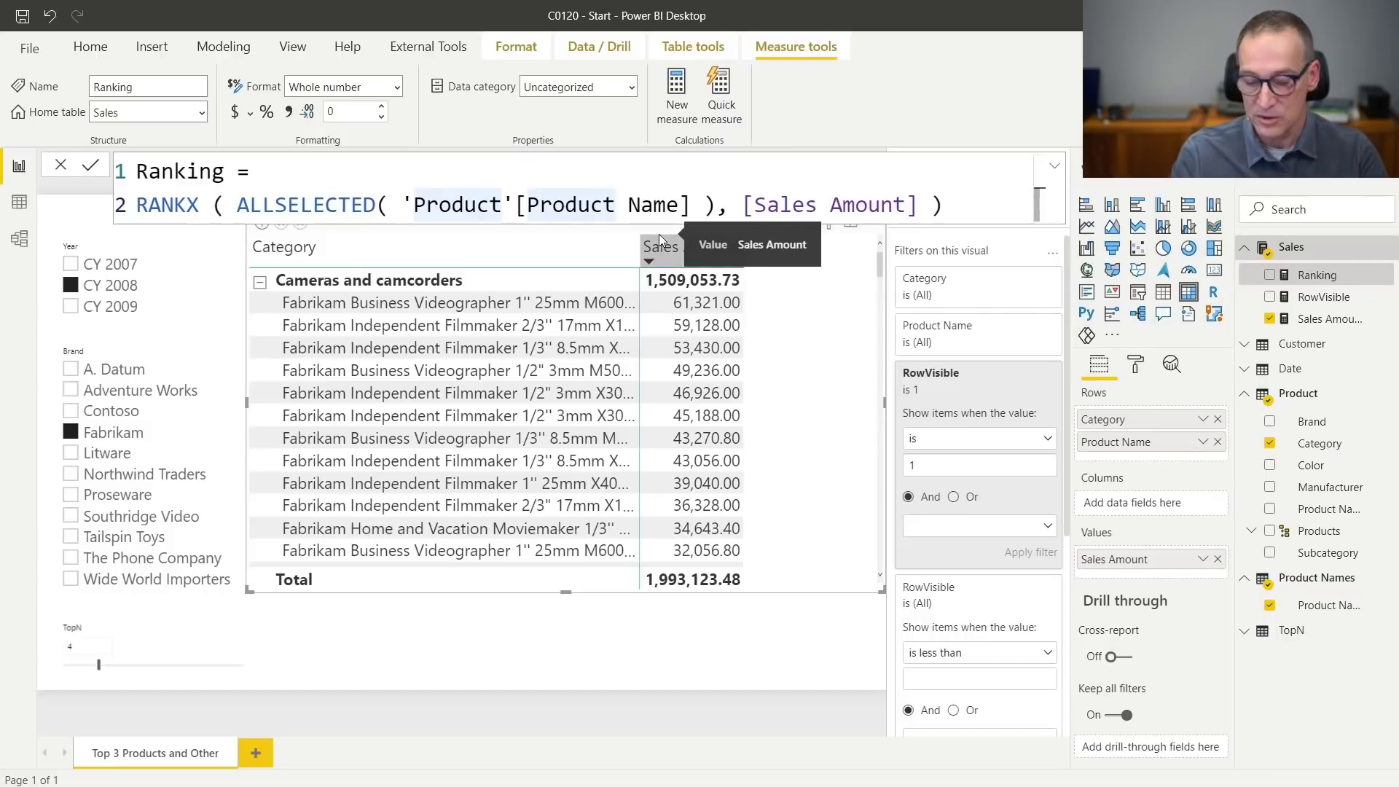
{"action": "type", "text": "Names"}
{"action": "key", "text": "End"}
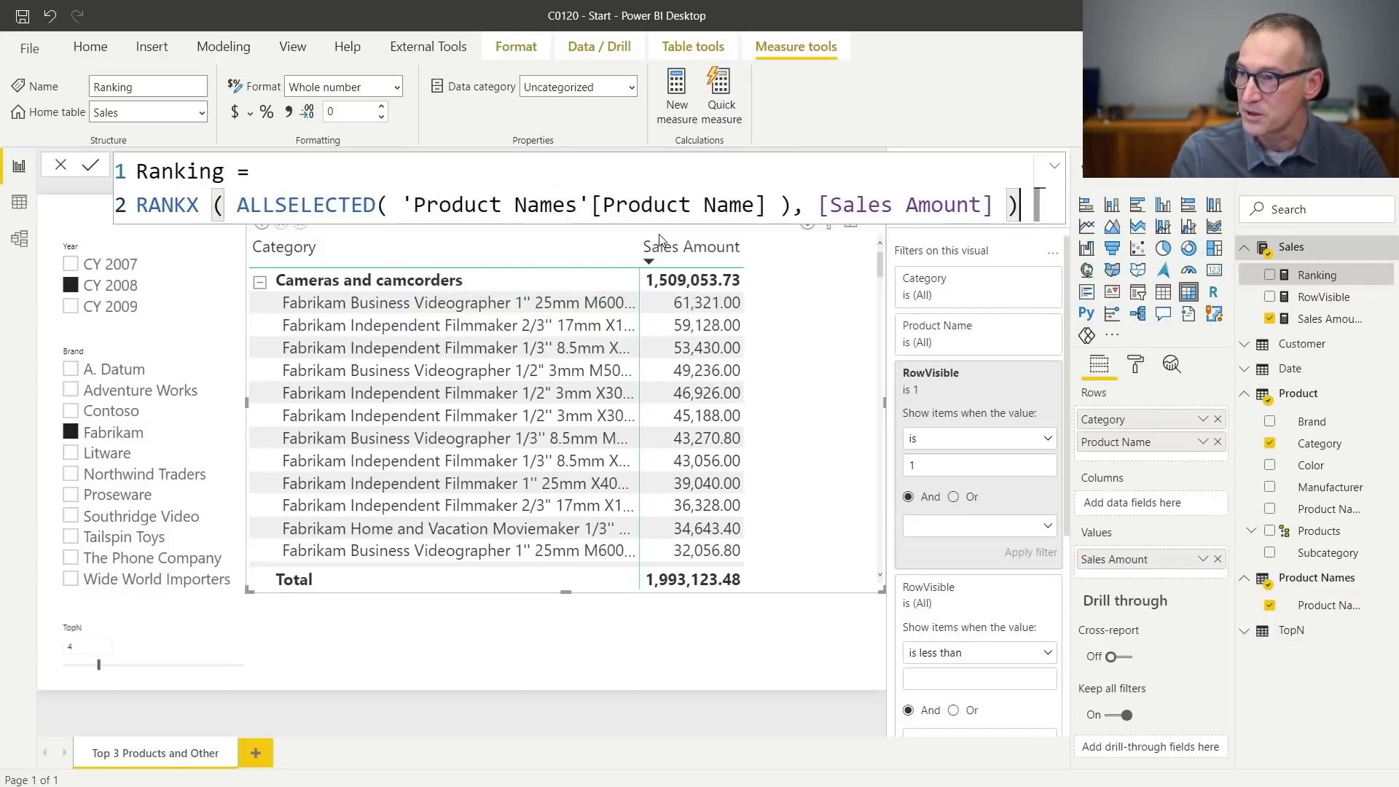
{"action": "key", "text": "Return"}
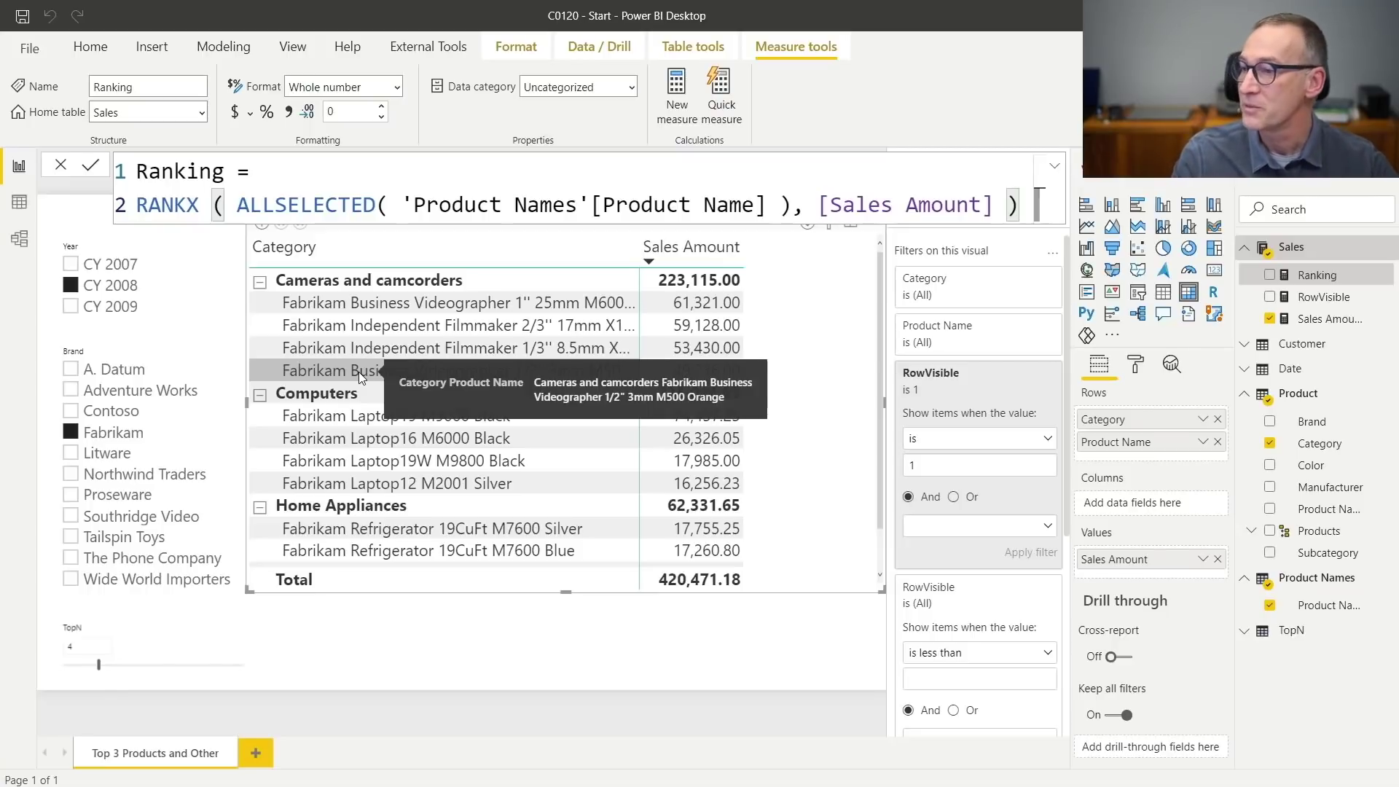
Review the RowVisible measure's formula, checking how its Ranking, TopNValue and Result variables are defined.
{"action": "left_click", "coordinate": [1327, 298]}
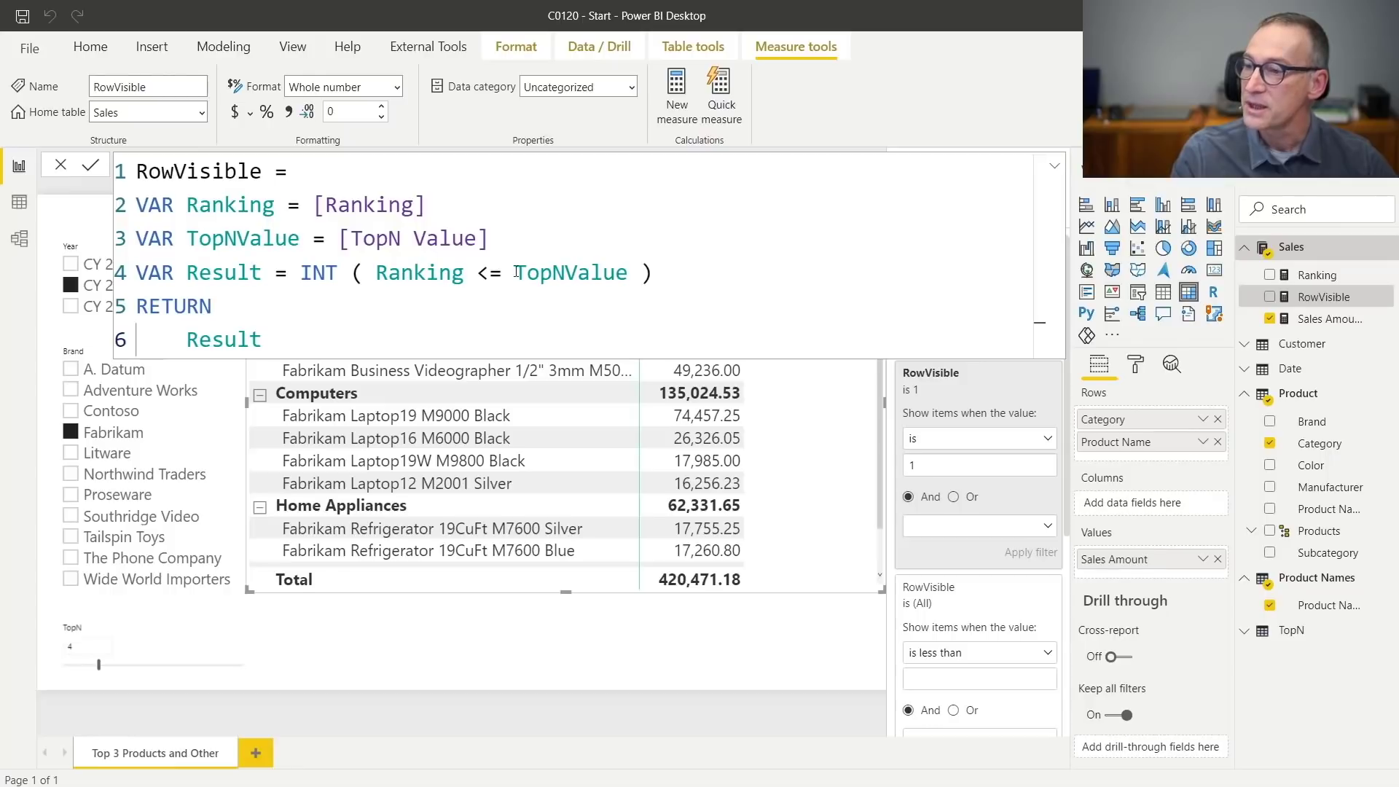
{"action": "left_click", "coordinate": [511, 202]}
{"action": "left_click", "coordinate": [538, 238]}
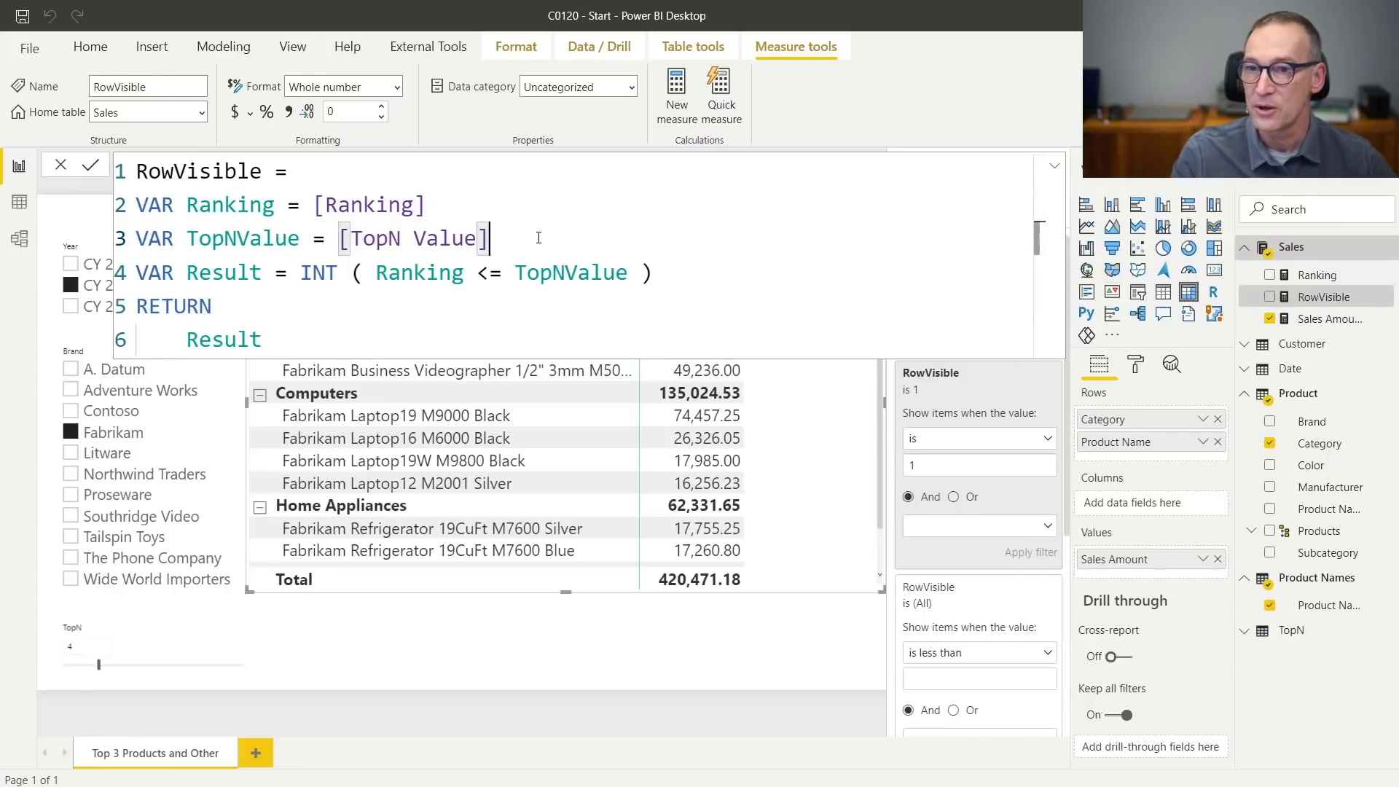
{"action": "left_click", "coordinate": [574, 301]}
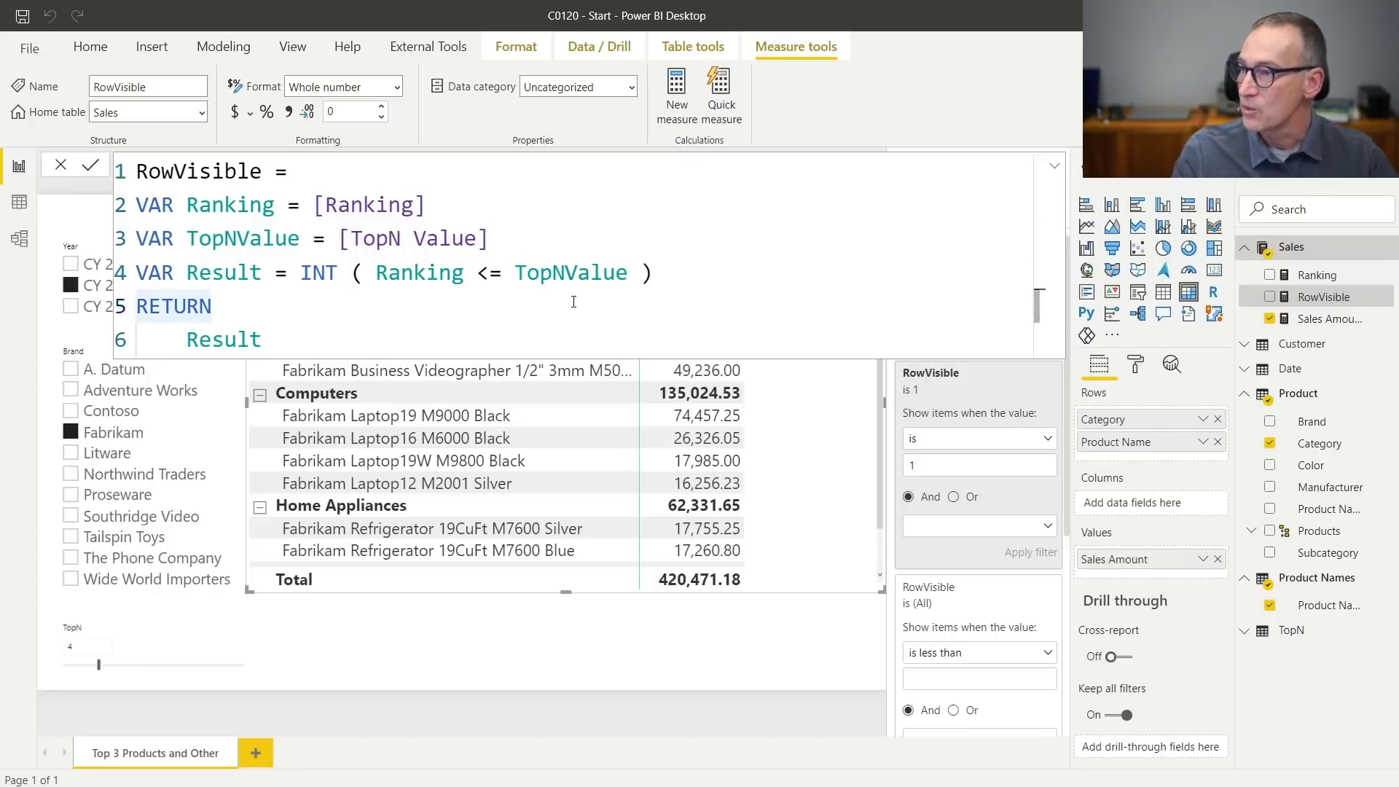
{"action": "key", "text": "Up"}
{"action": "key", "text": "Up"}
{"action": "key", "text": "Up"}
{"action": "key", "text": "Up"}
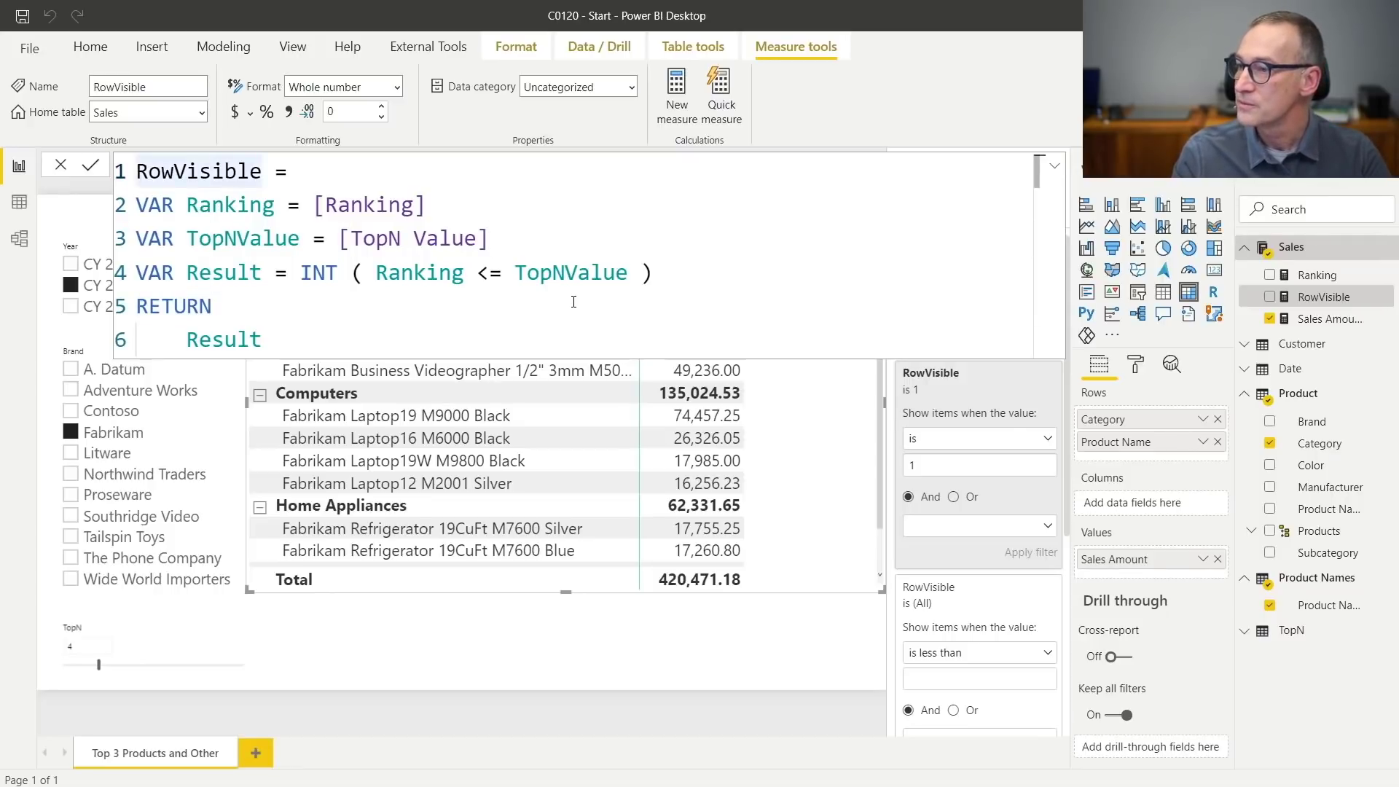
{"action": "key", "text": "Down"}
{"action": "key", "text": "Down"}
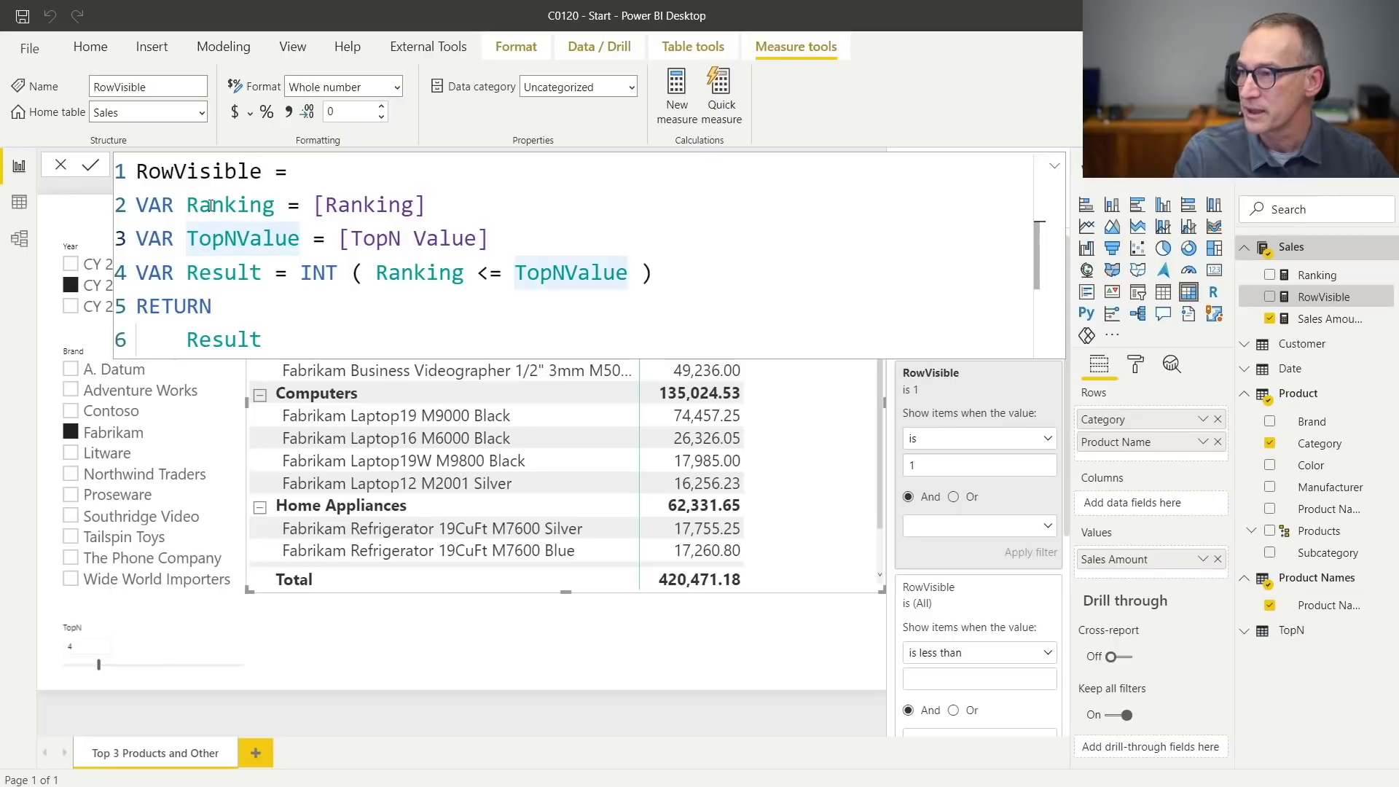
In the Ranking measure, insert VAR Ranking = on a new line above the RANKX expression.
{"action": "left_click", "coordinate": [1339, 280]}
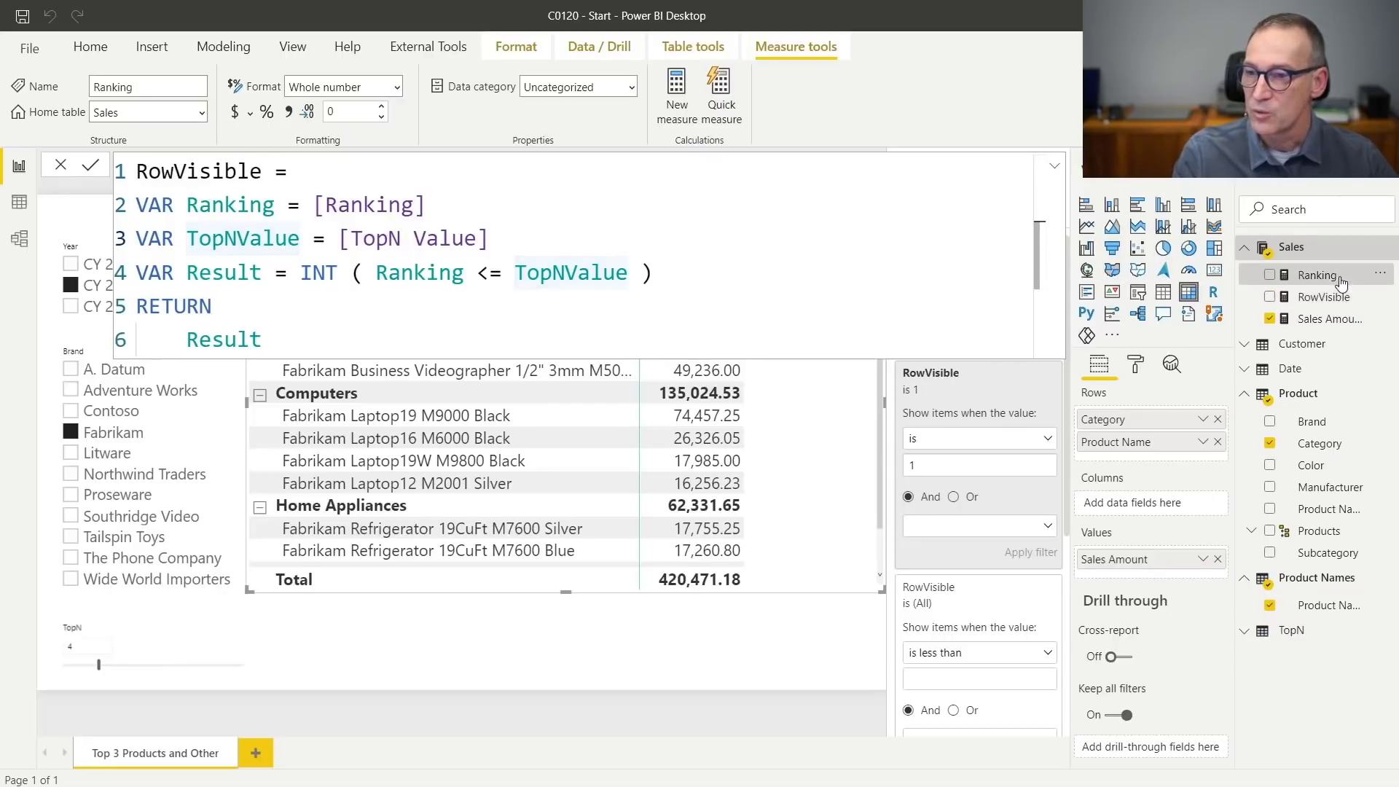
{"action": "left_click", "coordinate": [297, 180]}
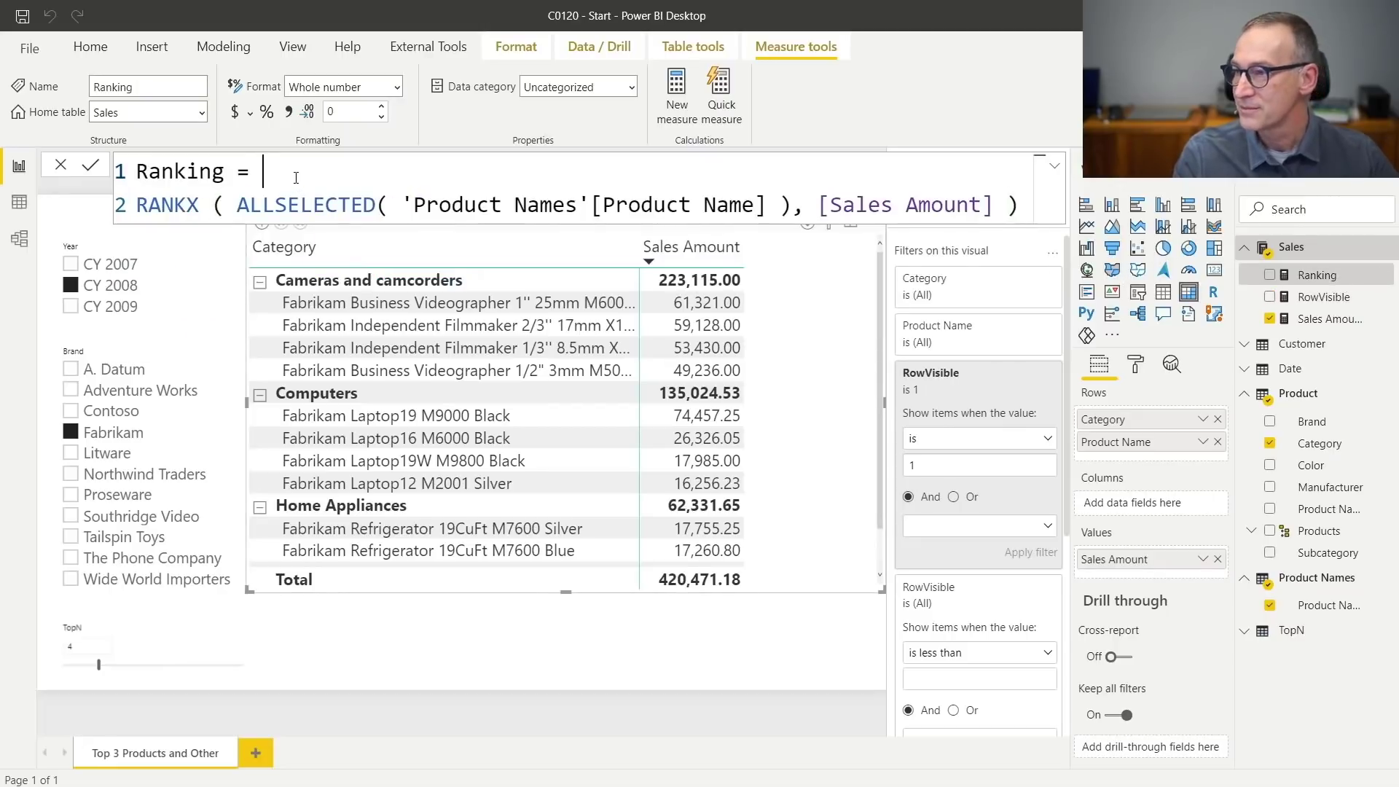
{"action": "key", "text": "Return"}
{"action": "type", "text": "VAR "}
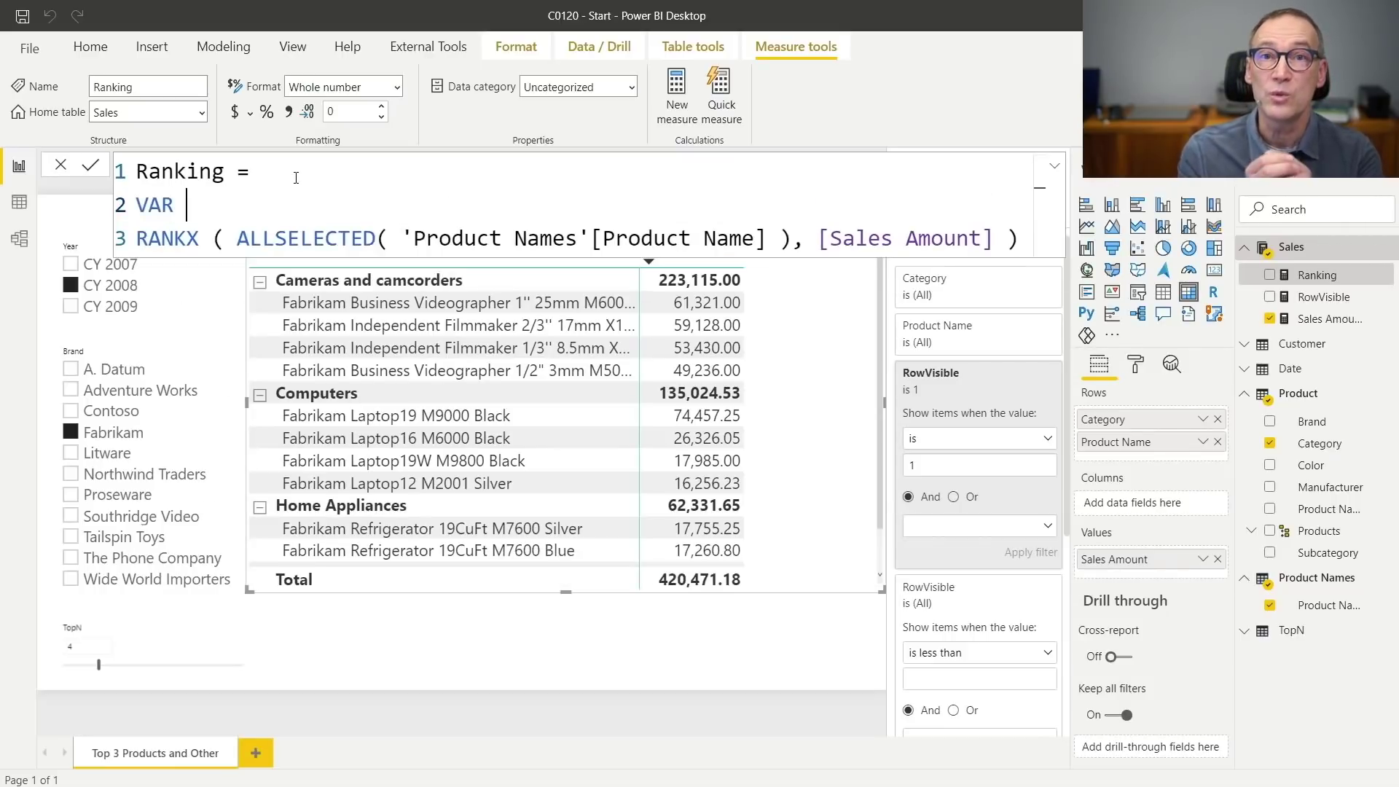
{"action": "type", "text": "Ranking ="}
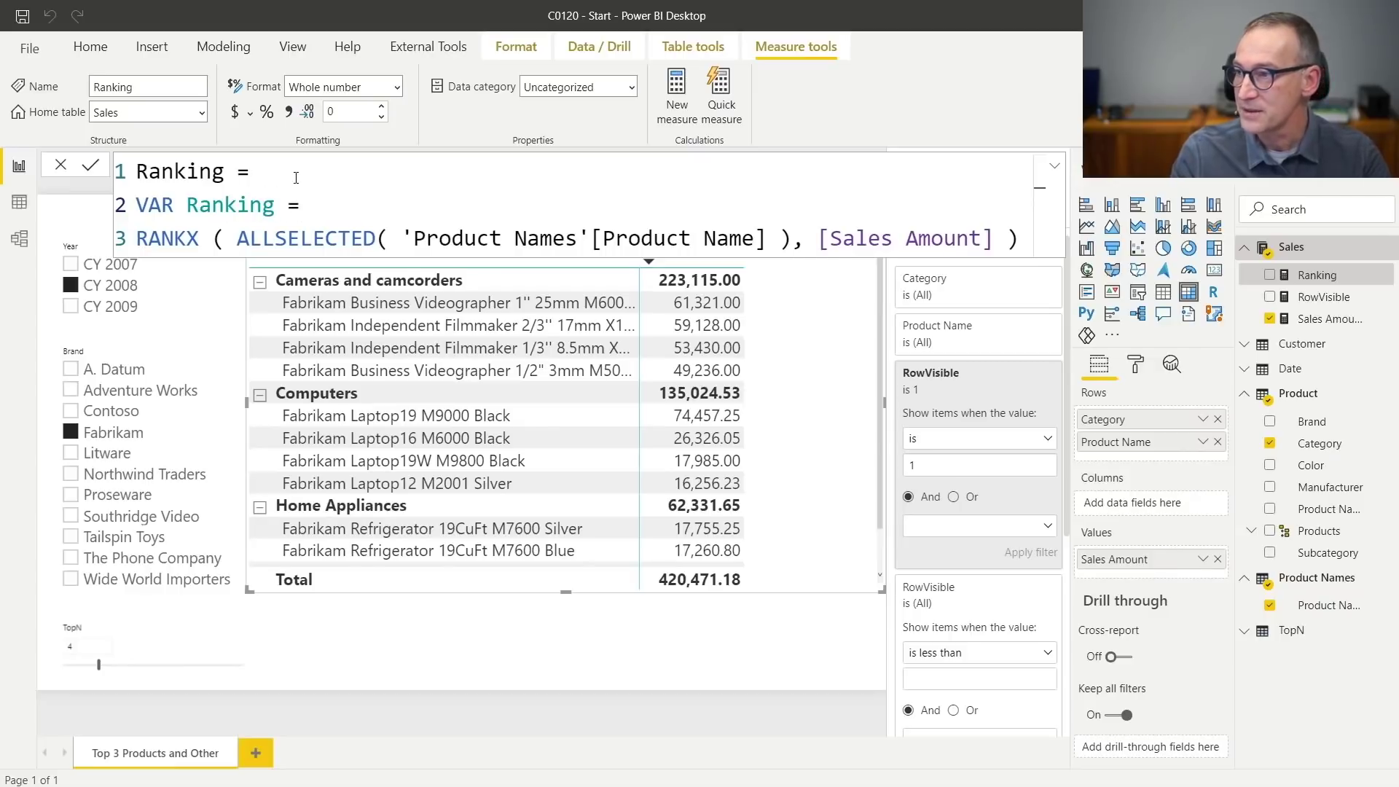
Indent the RANKX call under VAR Ranking and move its ALLSELECTED argument onto its own indented line.
{"action": "key", "text": "Right"}
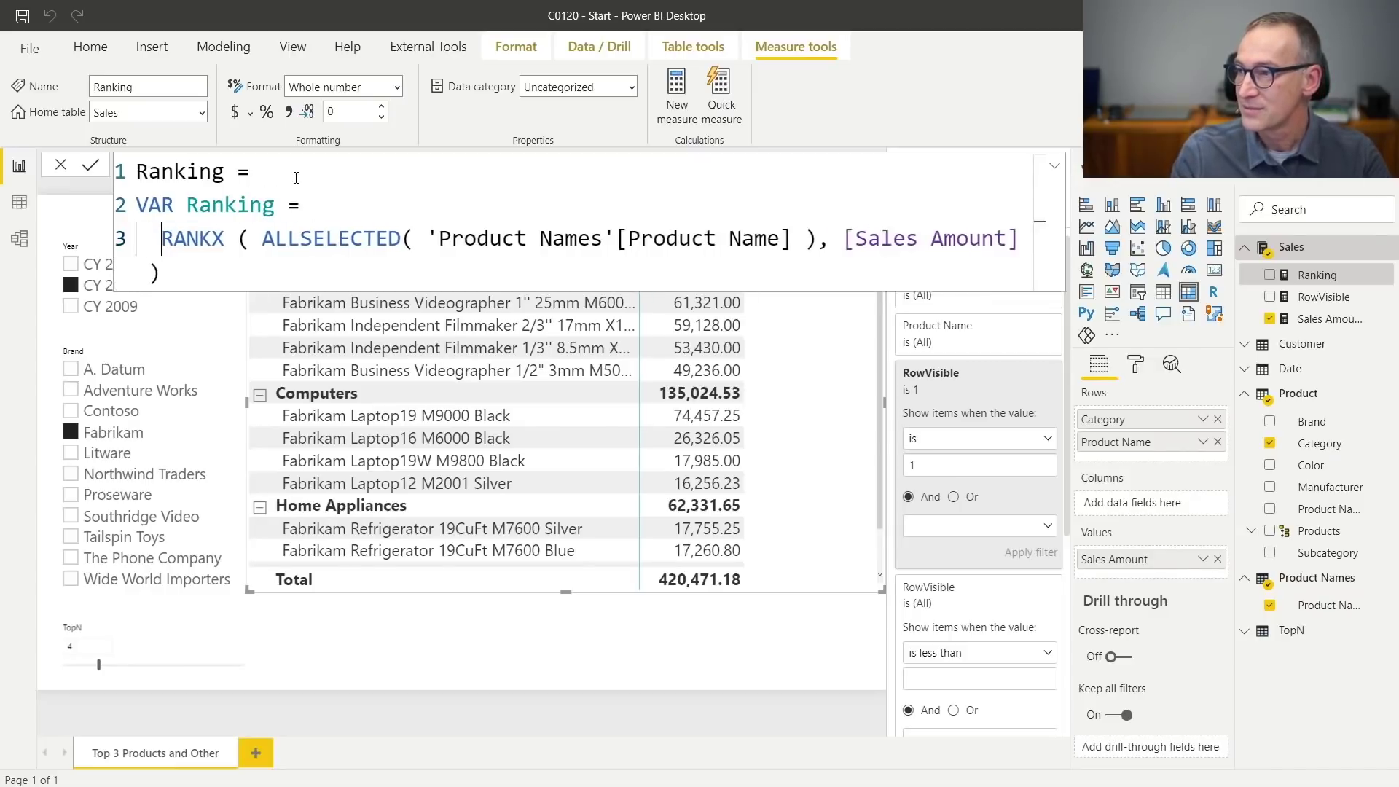
{"action": "key", "text": "ctrl+Right"}
{"action": "key", "text": "ctrl+Right"}
{"action": "key", "text": "ctrl+Right"}
{"action": "key", "text": "ctrl+Left"}
{"action": "key", "text": "shift+Return"}
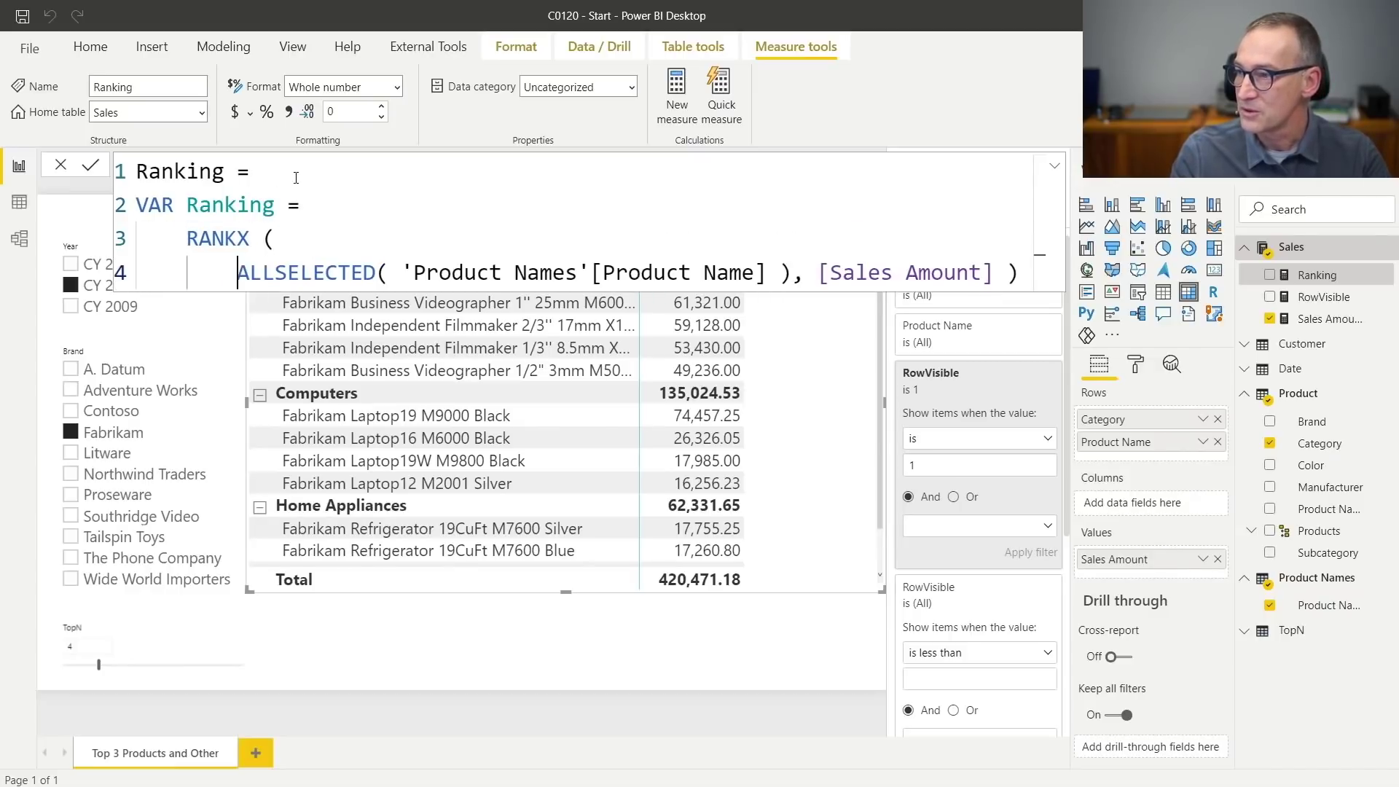
Put RANKX's [Sales Amount] argument and its closing parenthesis on separate indented lines in the Ranking measure.
{"action": "key", "text": "ctrl+Right"}
{"action": "key", "text": "ctrl+Right"}
{"action": "key", "text": "ctrl+Right"}
{"action": "key", "text": "ctrl+Left"}
{"action": "key", "text": "ctrl+Left"}
{"action": "key", "text": "ctrl+Left"}
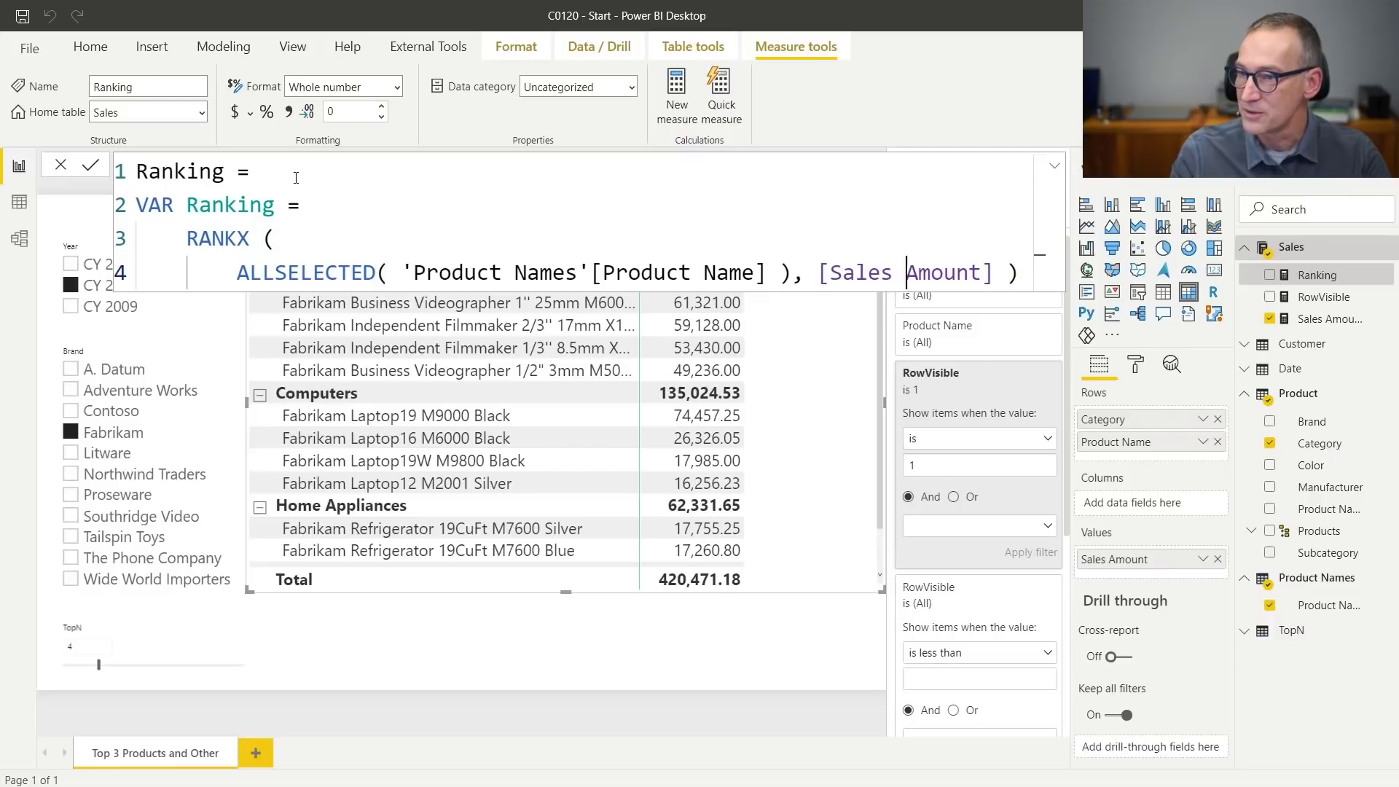
{"action": "key", "text": "shift+Return"}
{"action": "key", "text": "ctrl+Right"}
{"action": "key", "text": "ctrl+Right"}
{"action": "key", "text": "ctrl+Right"}
{"action": "key", "text": "shift+Return"}
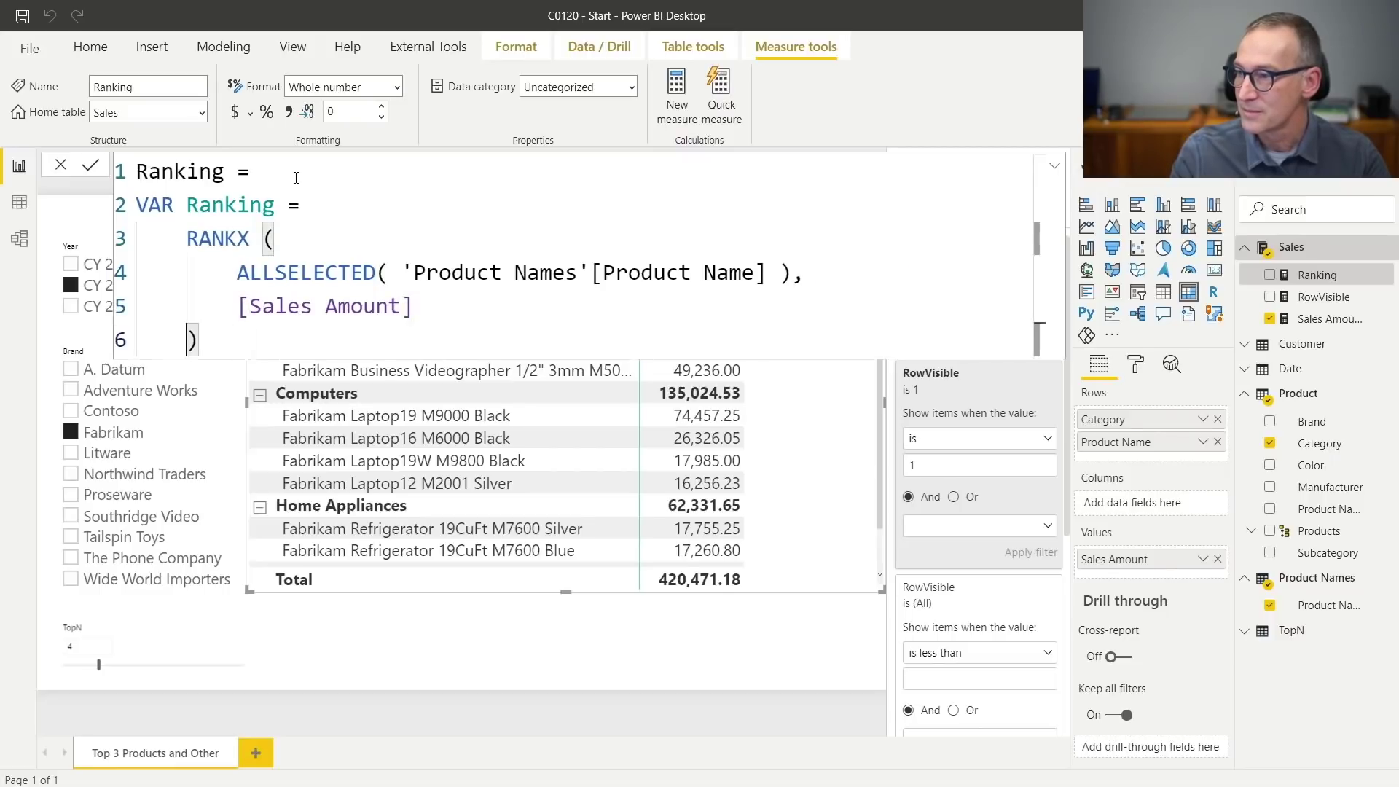
Below the RANKX block, start a variable IsOtherSelected that calls SELECTEDVALUE.
{"action": "key", "text": "shift+Return"}
{"action": "type", "text": "VAR"}
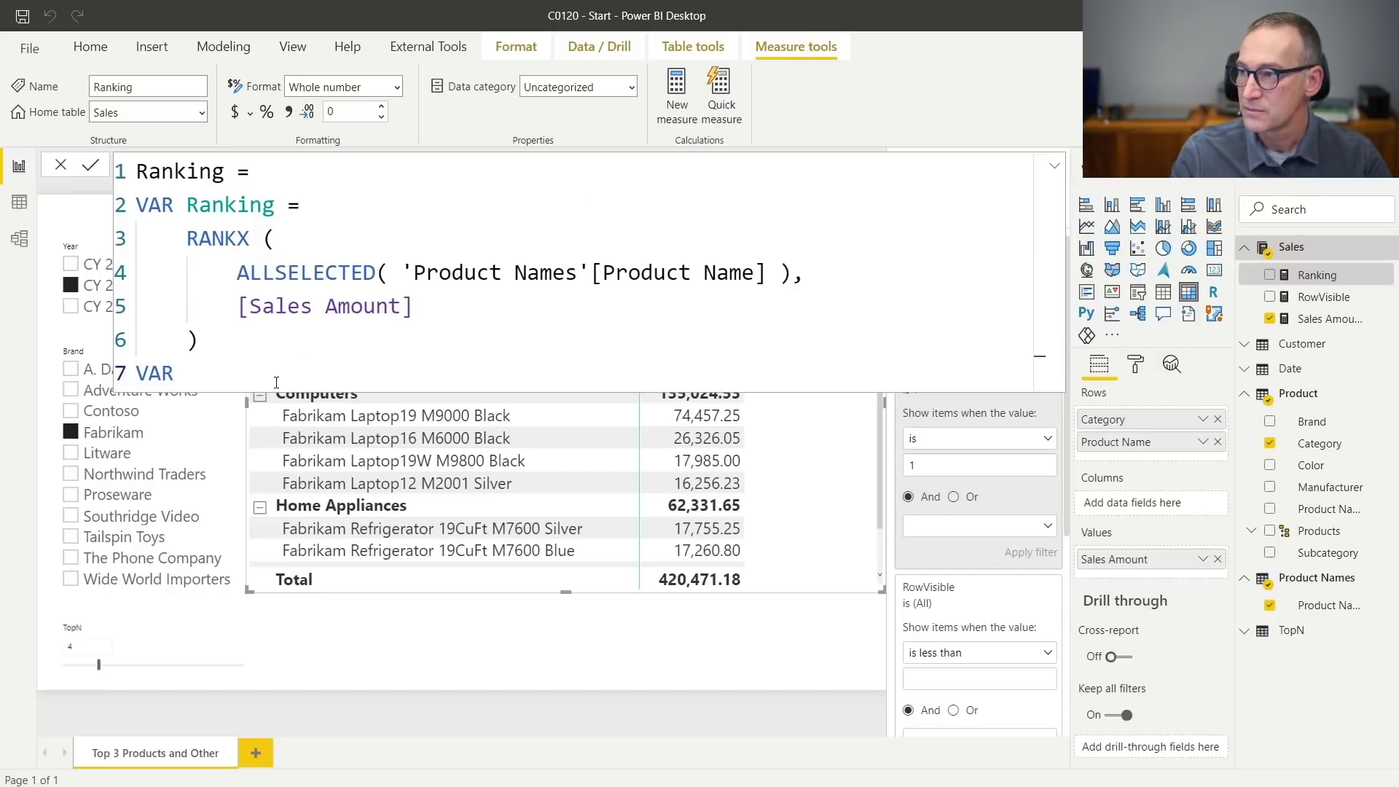
{"action": "type", "text": "I"}
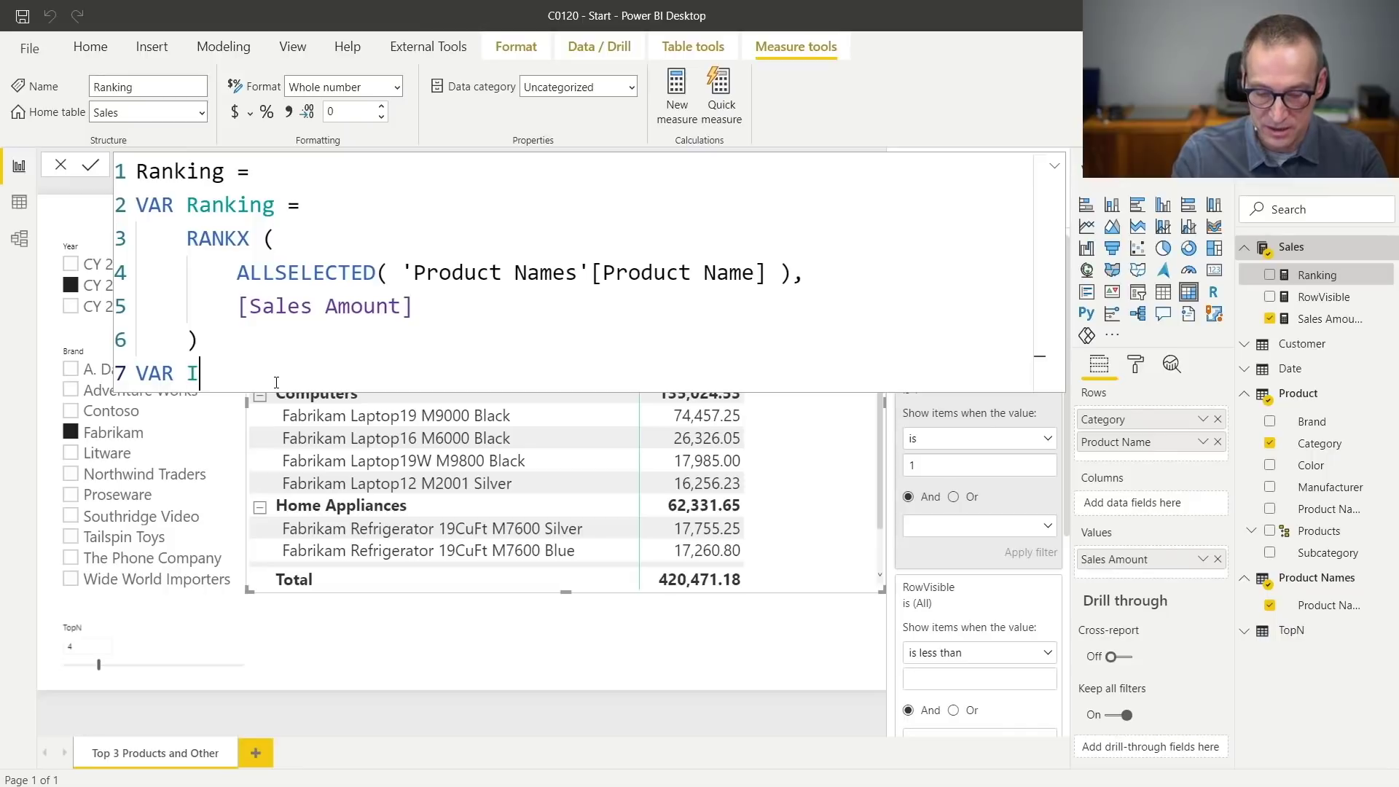
{"action": "type", "text": "sOtherSelect"}
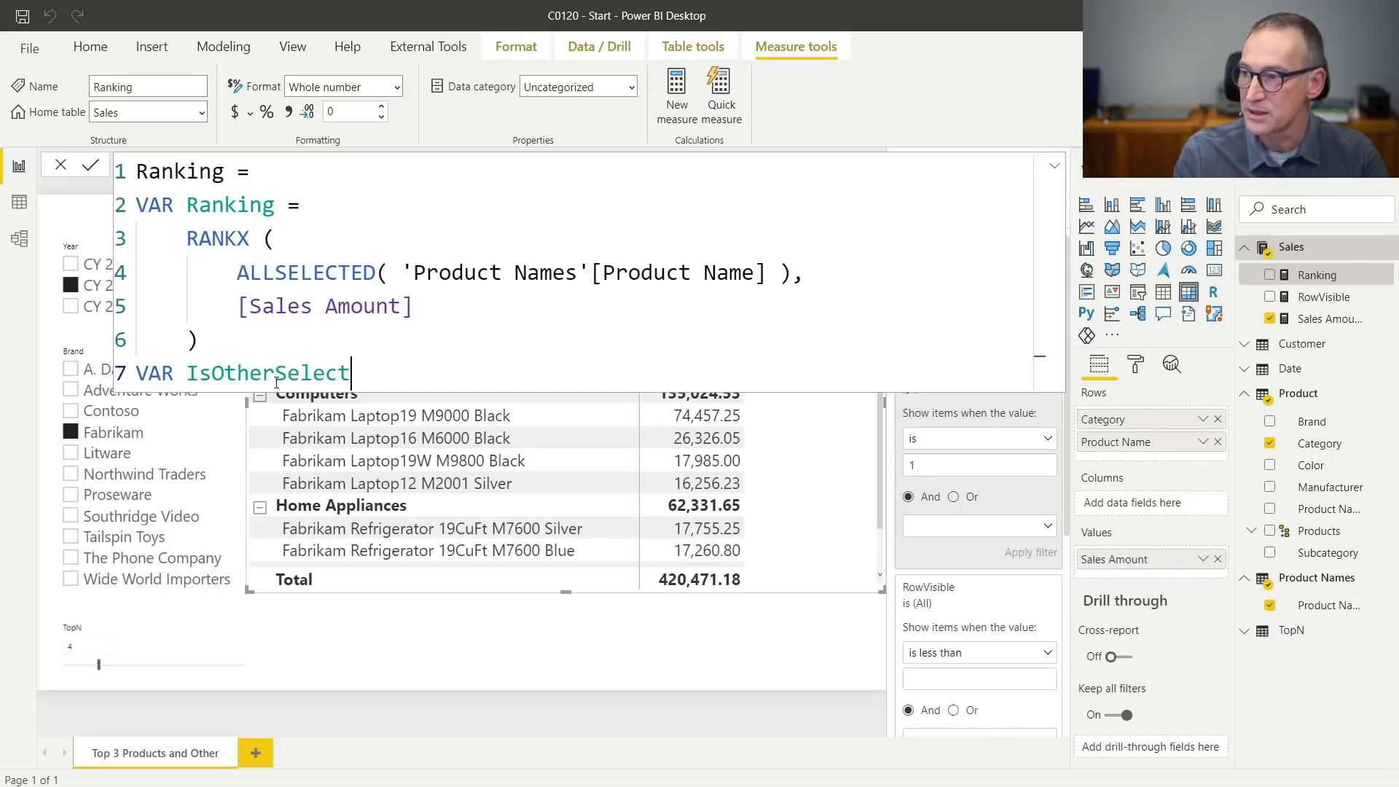
{"action": "type", "text": "ed = SELE"}
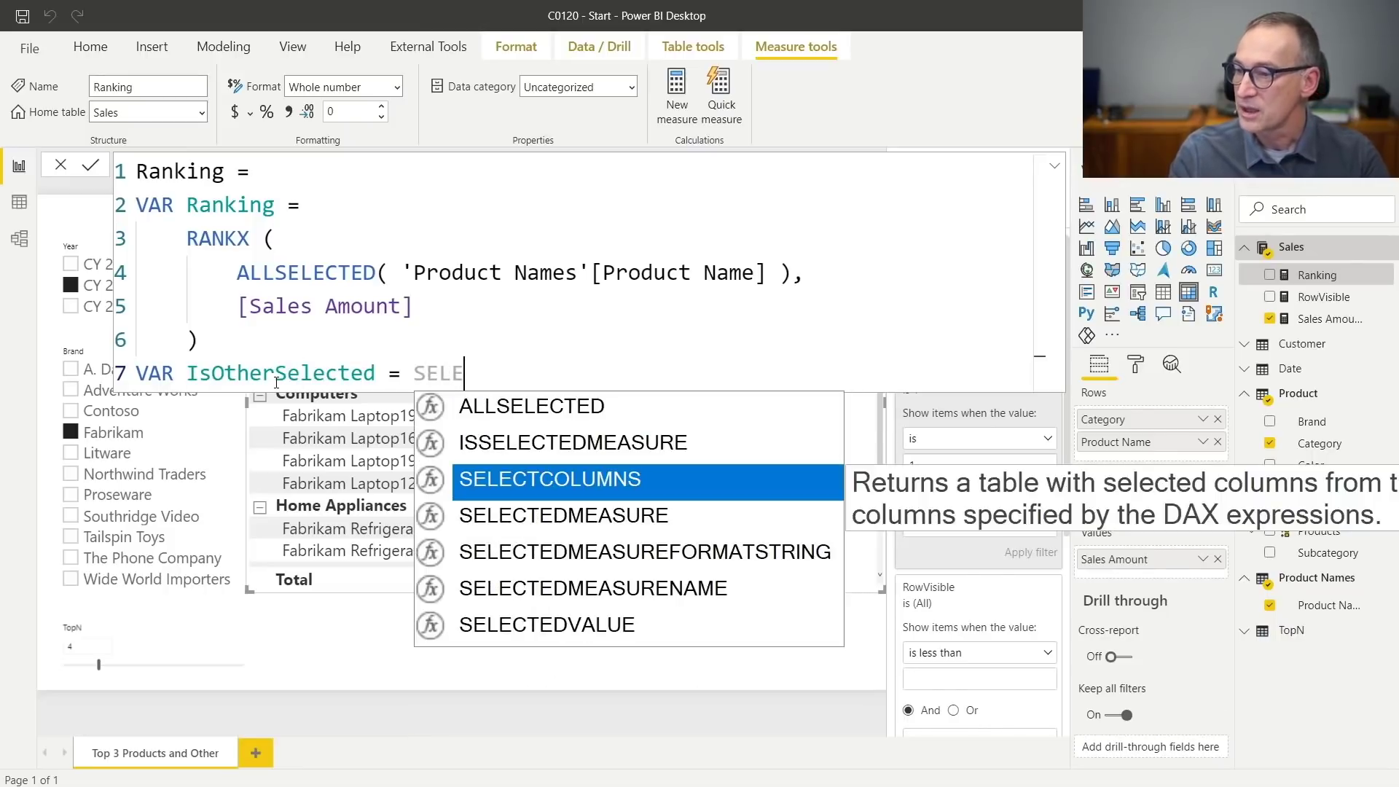
{"action": "key", "text": "Down"}
{"action": "key", "text": "Down"}
{"action": "key", "text": "Down"}
{"action": "key", "text": "Down"}
{"action": "key", "text": "Tab"}
Enter 'Product Names' as the table reference in the argument of SELECTEDVALUE.
{"action": "type", "text": "Ori"}
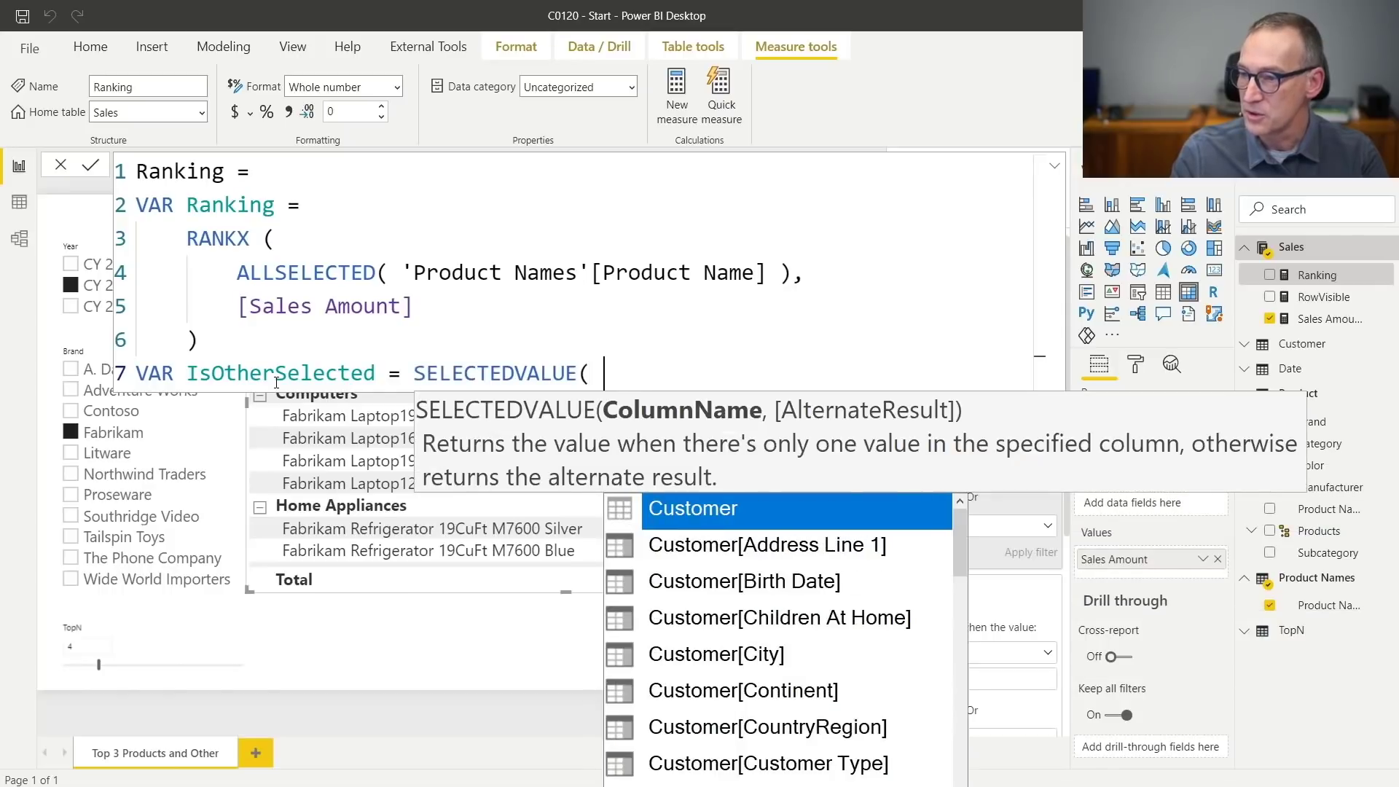
{"action": "key", "text": "BackSpace"}
{"action": "key", "text": "BackSpace"}
{"action": "key", "text": "BackSpace"}
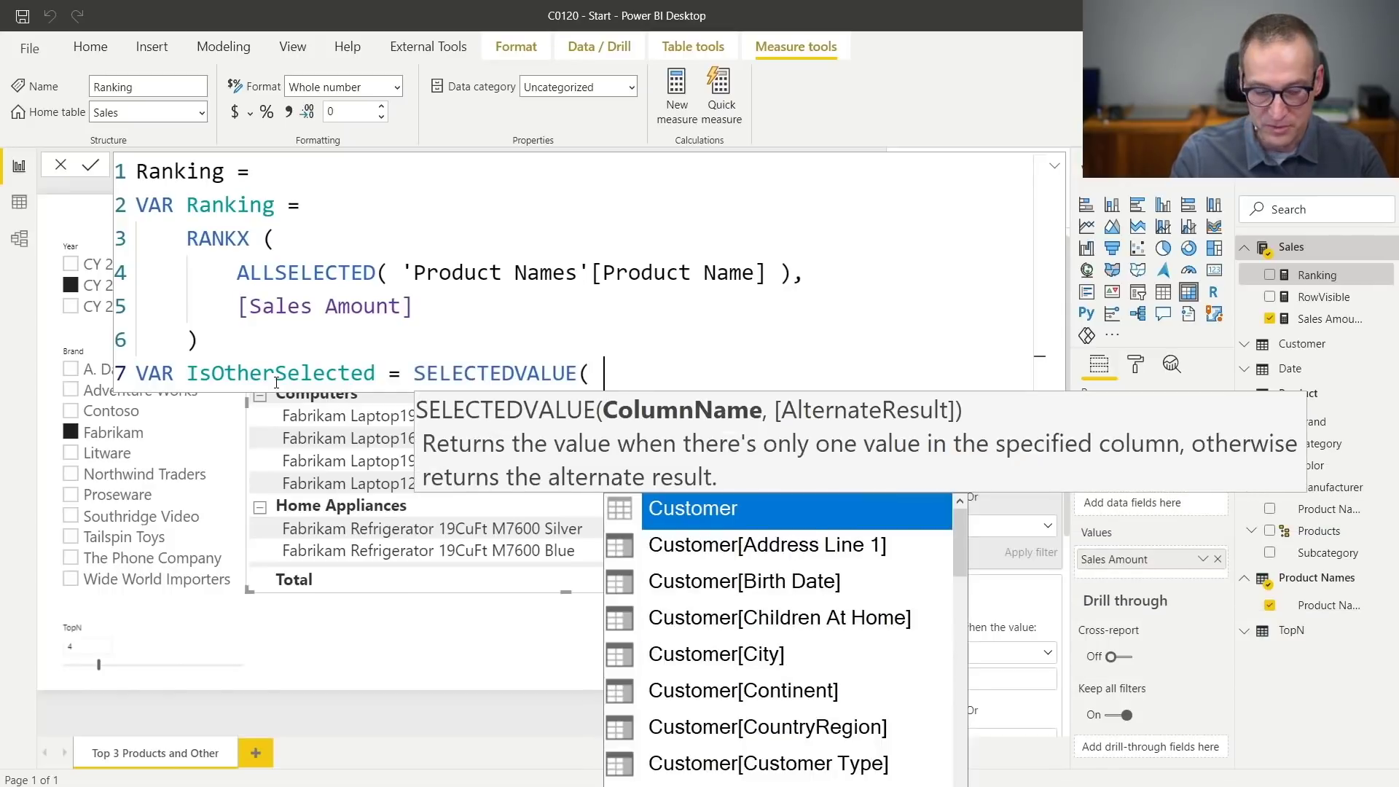
{"action": "type", "text": "Prod"}
{"action": "key", "text": "Down"}
{"action": "key", "text": "Down"}
{"action": "key", "text": "Down"}
{"action": "key", "text": "Down"}
{"action": "key", "text": "Down"}
{"action": "key", "text": "Down"}
{"action": "key", "text": "Down"}
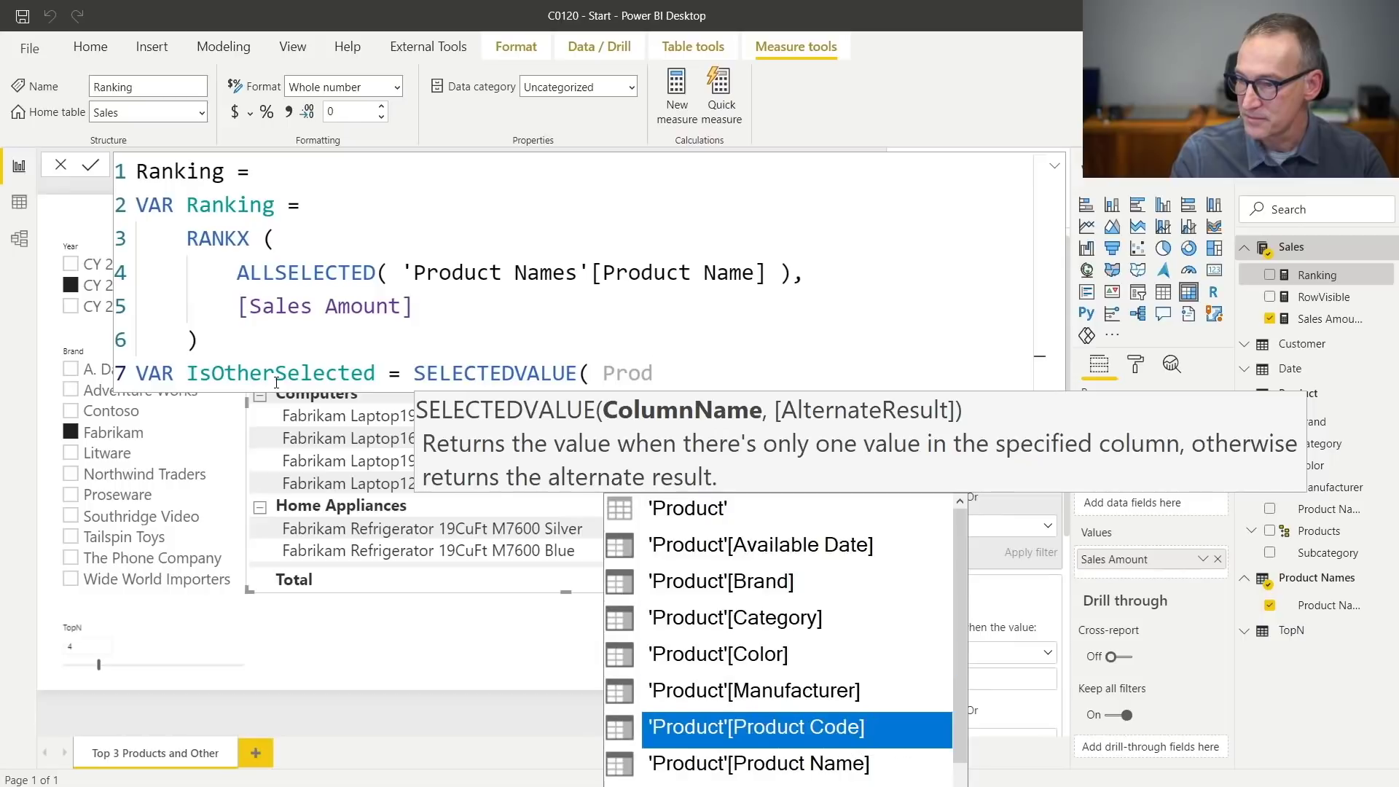
{"action": "key", "text": "Tab"}
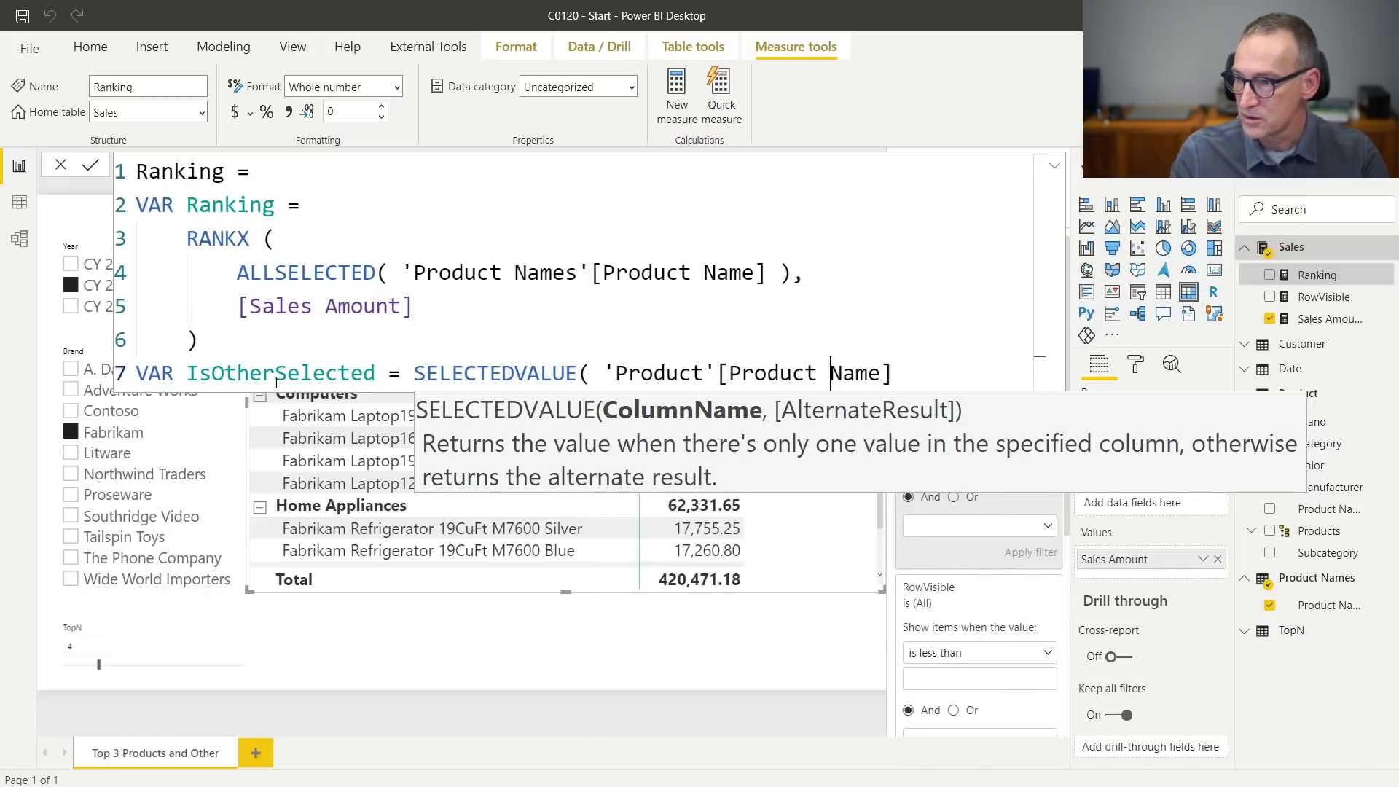
{"action": "key", "text": "Left"}
{"action": "type", "text": "Ba"}
{"action": "key", "text": "BackSpace"}
{"action": "key", "text": "BackSpace"}
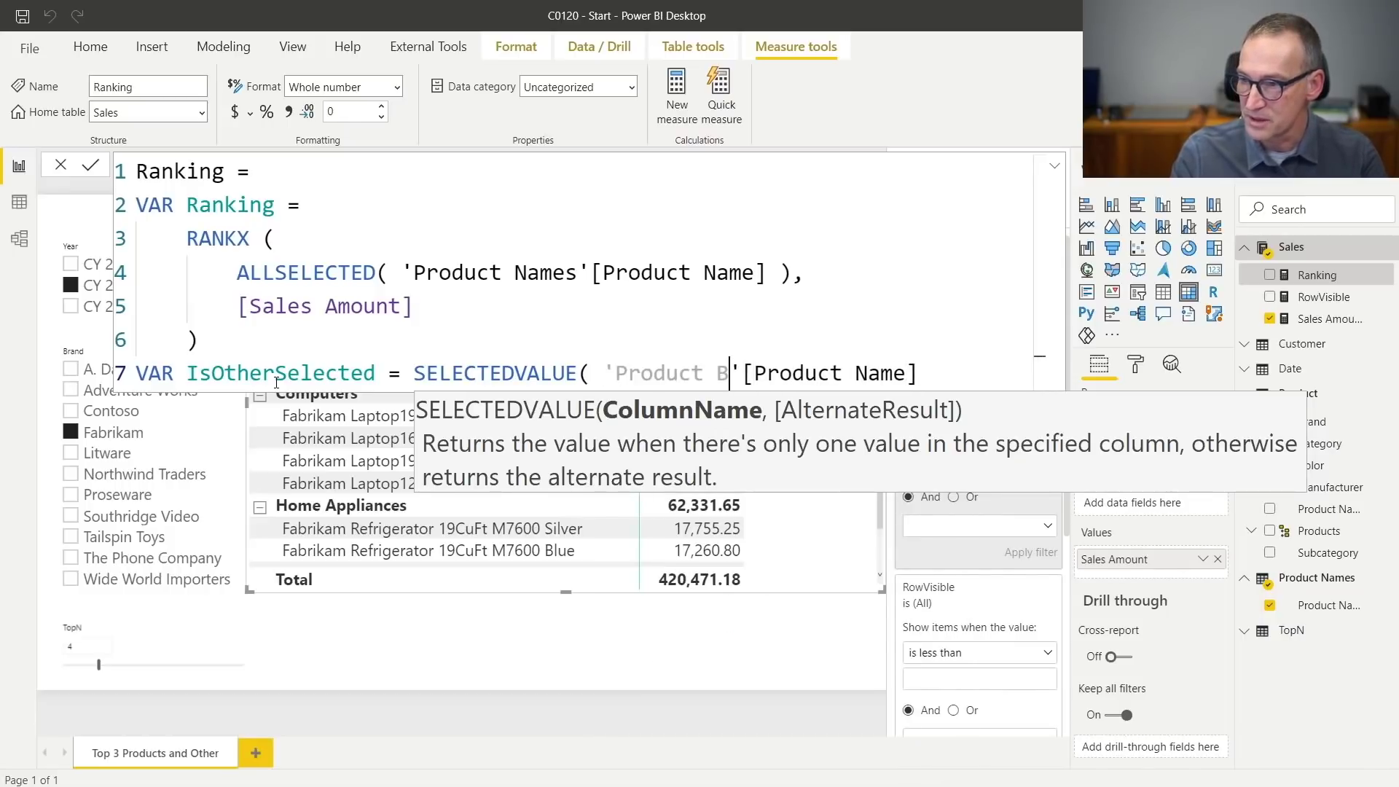
{"action": "type", "text": "Name"}
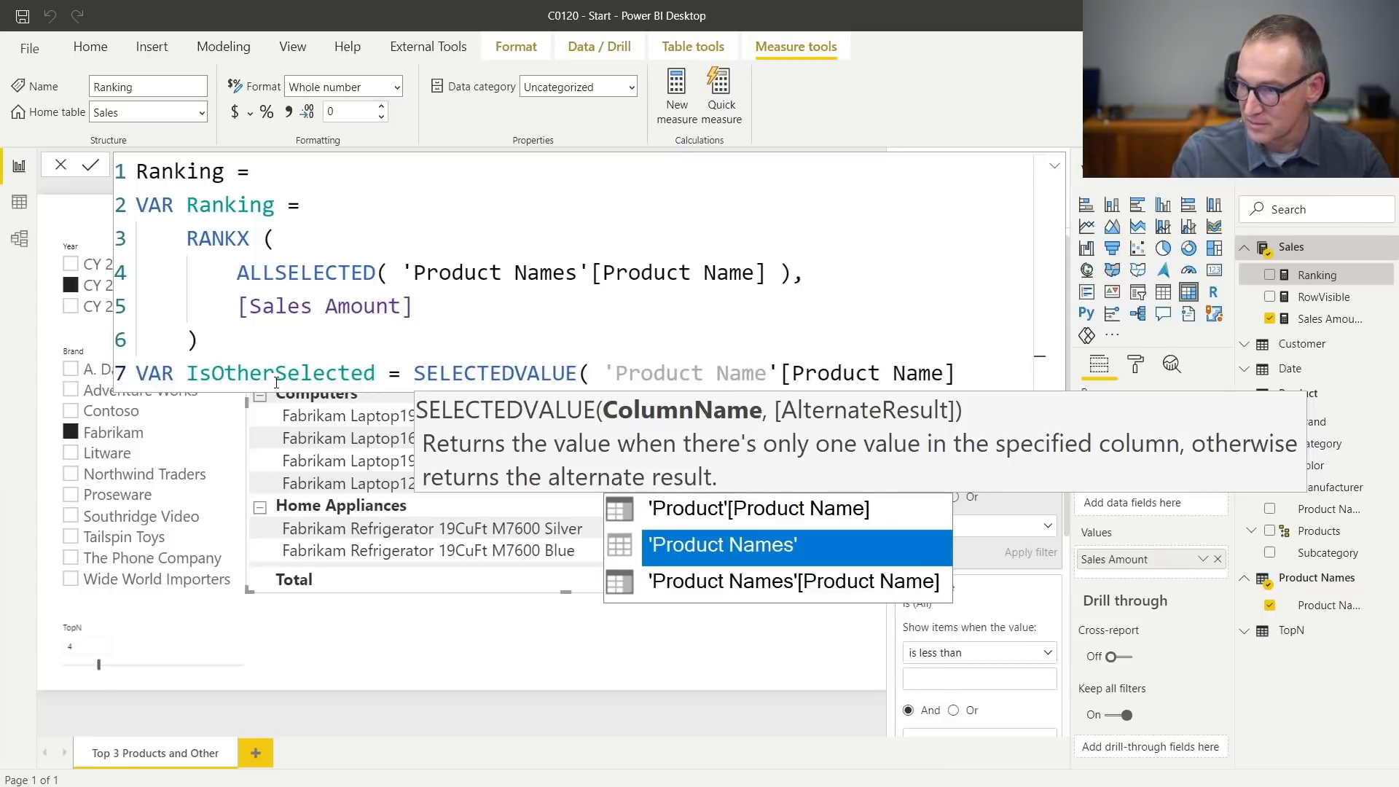
{"action": "type", "text": "s' )"}
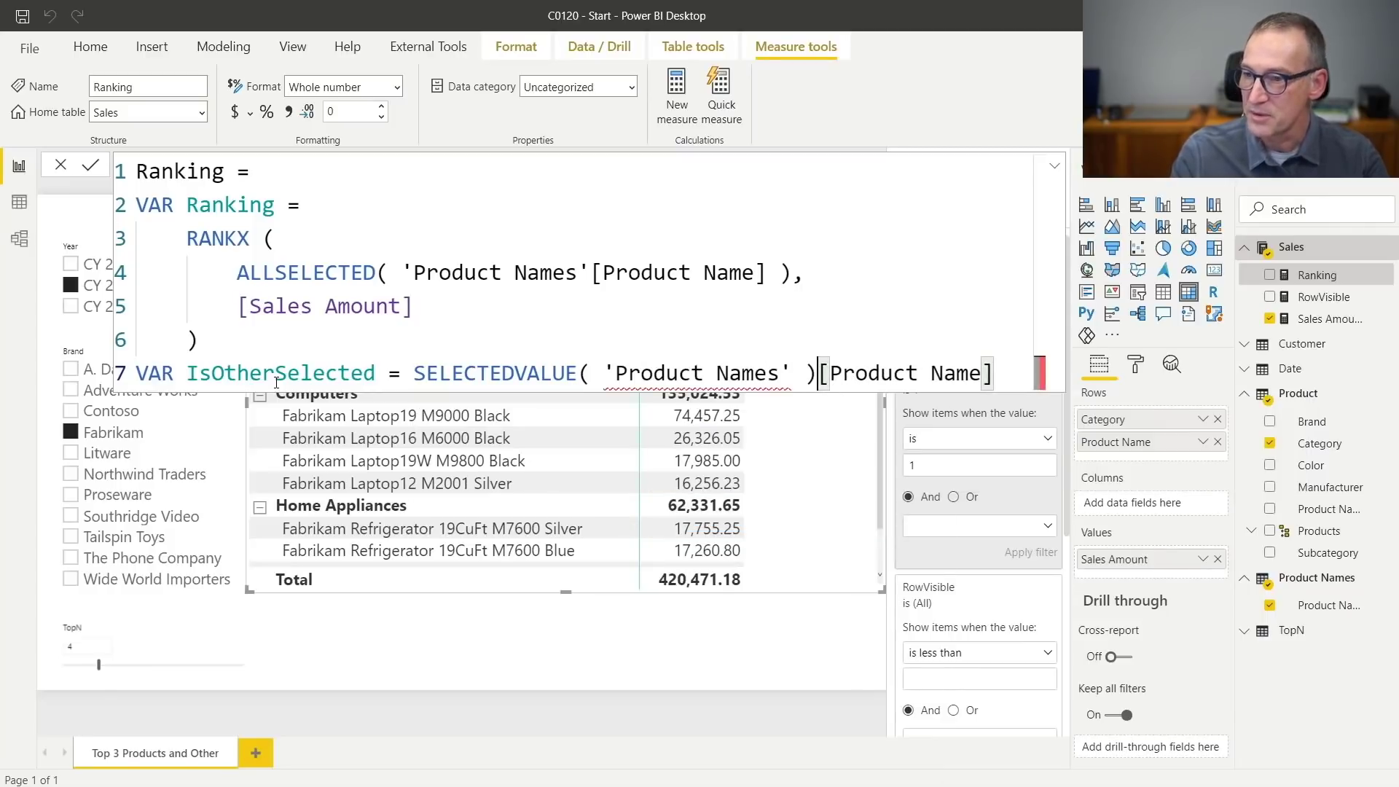
Complete the SELECTEDVALUE argument with the [Product Name] column and compare the function's value with "Others".
{"action": "scroll", "coordinate": [499, 299], "scroll_direction": "down", "scroll_amount": 2, "text": "ctrl"}
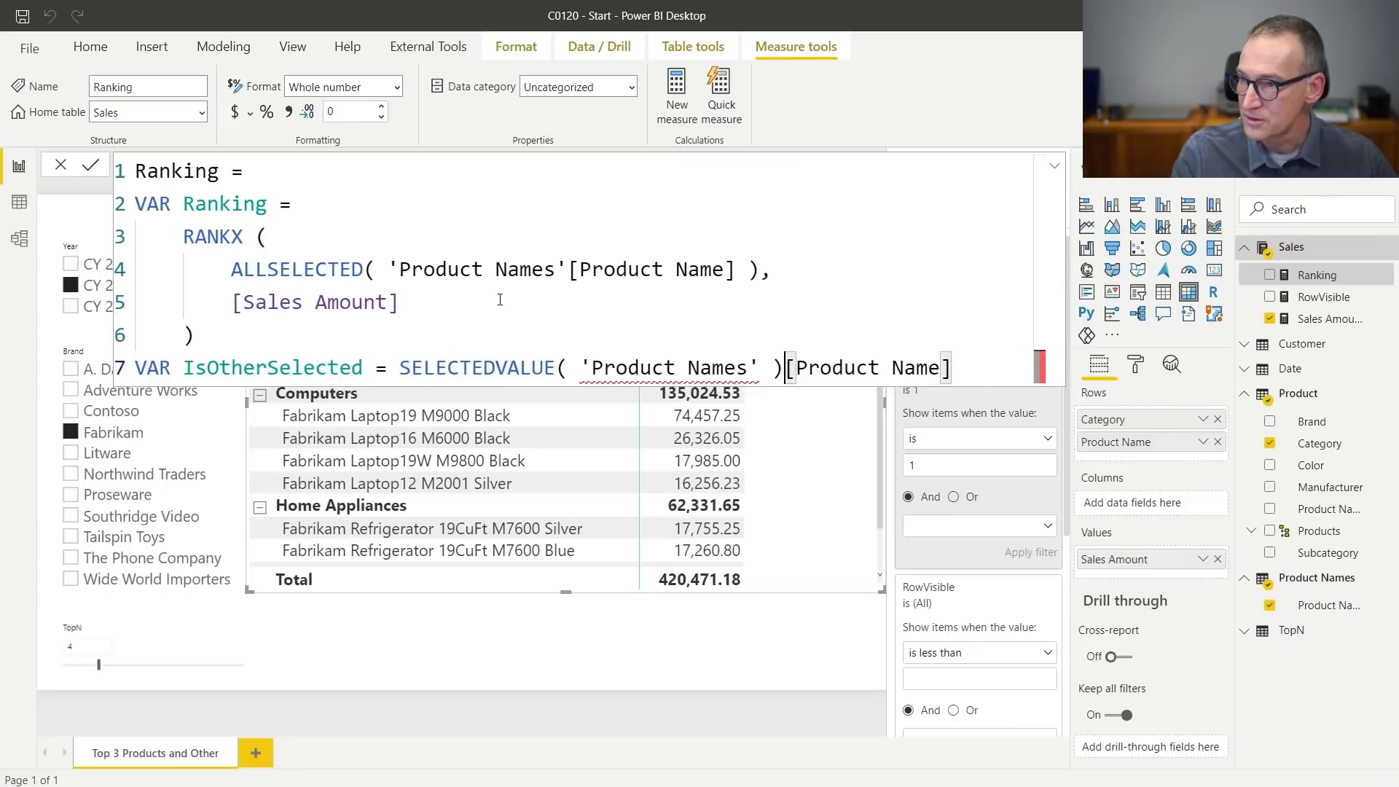
{"action": "key", "text": "Left"}
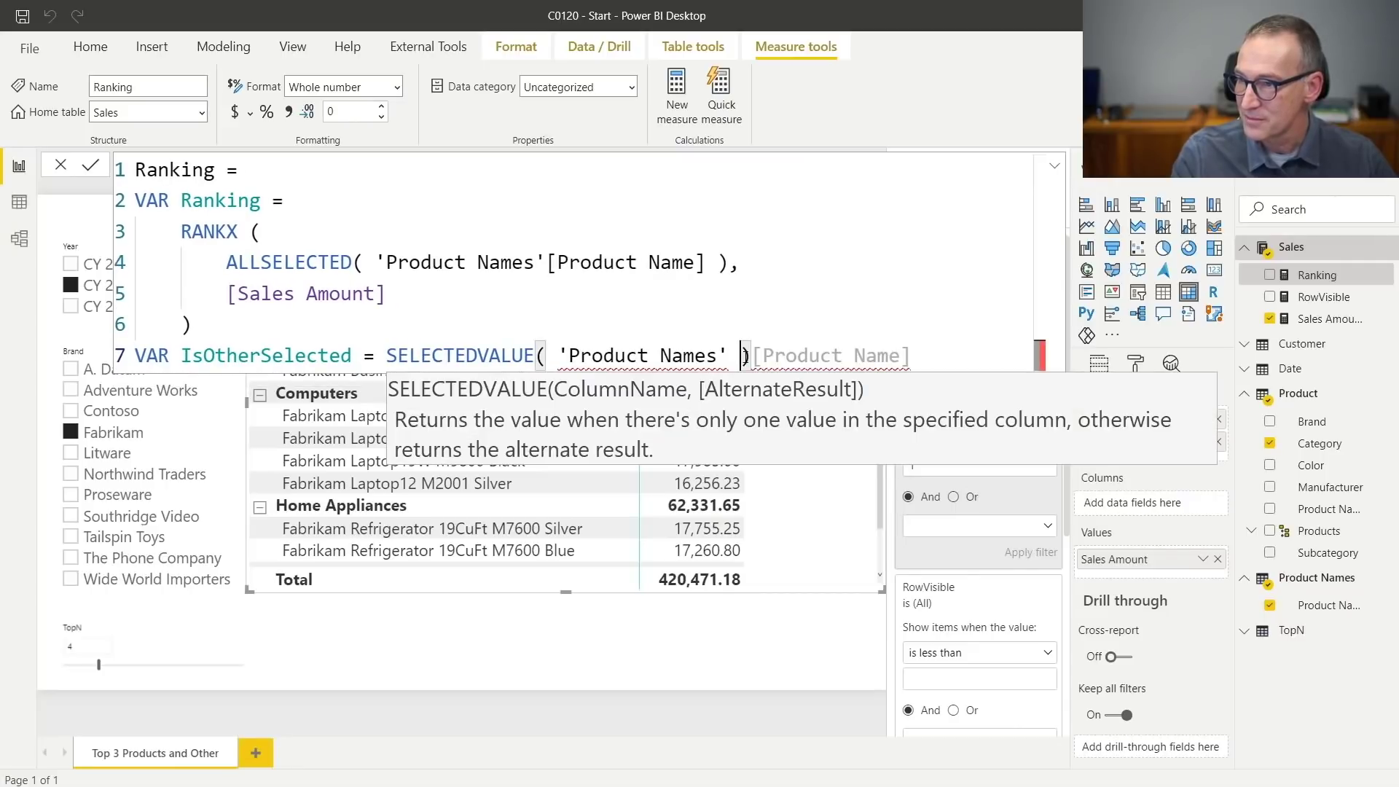
{"action": "type", "text": "[Product Name"}
{"action": "key", "text": "Tab"}
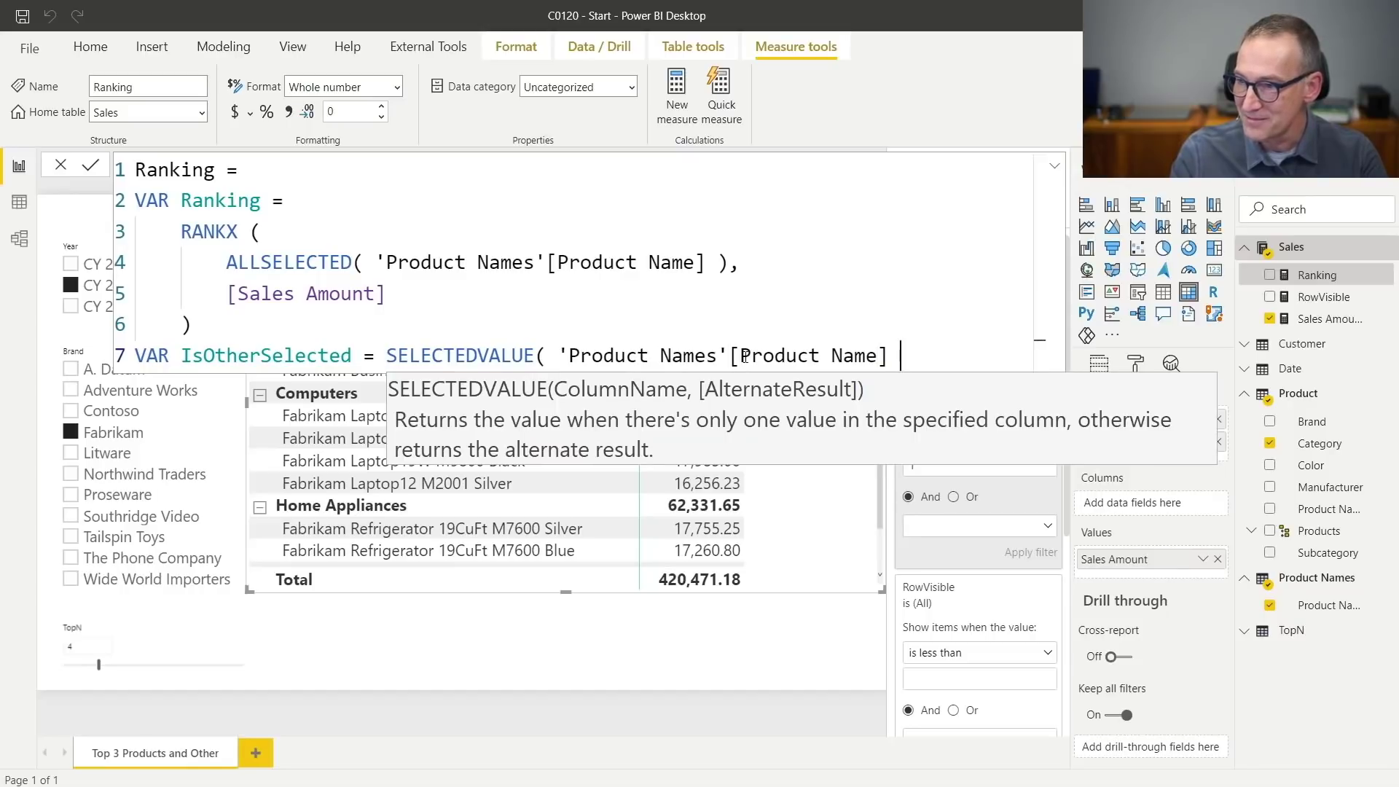
{"action": "type", "text": ") "}
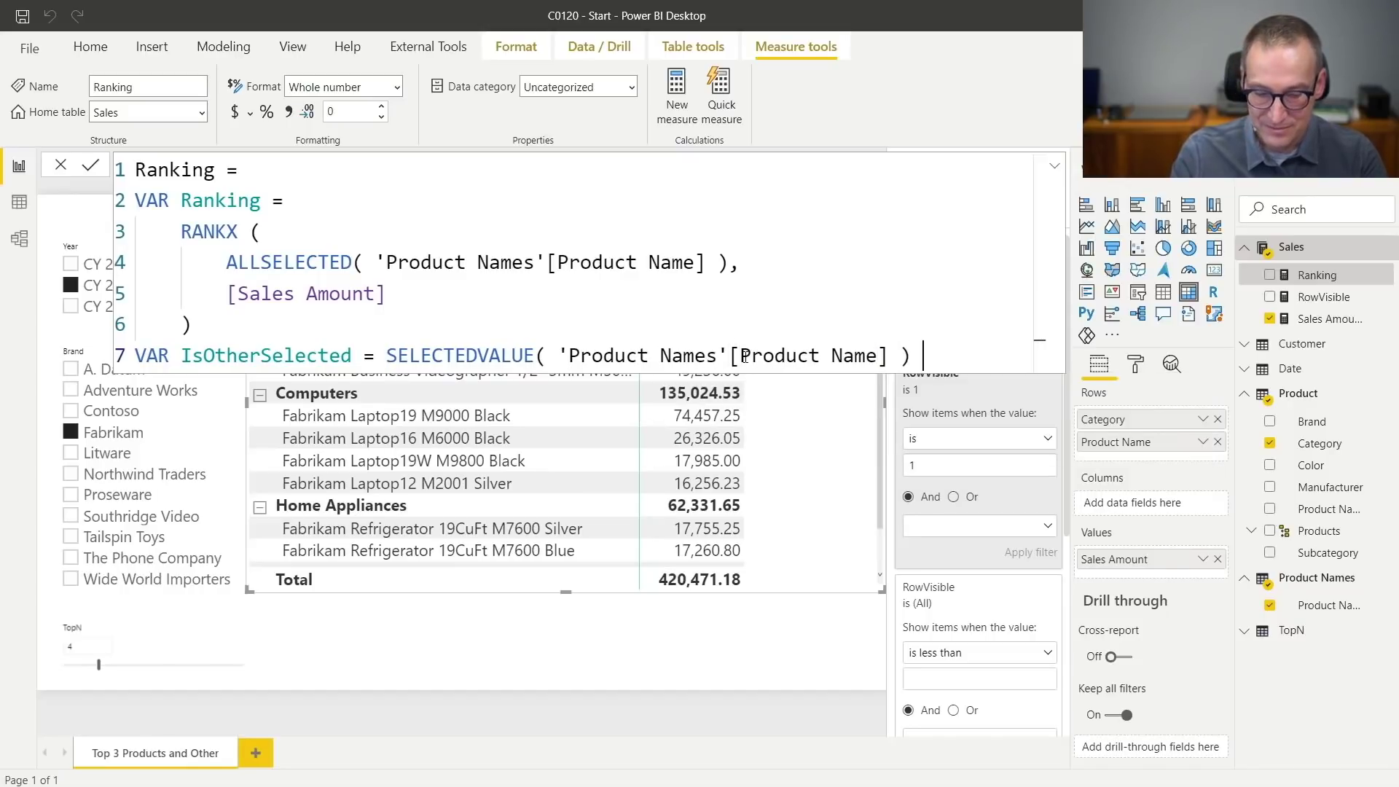
{"action": "type", "text": "= \"Others\""}
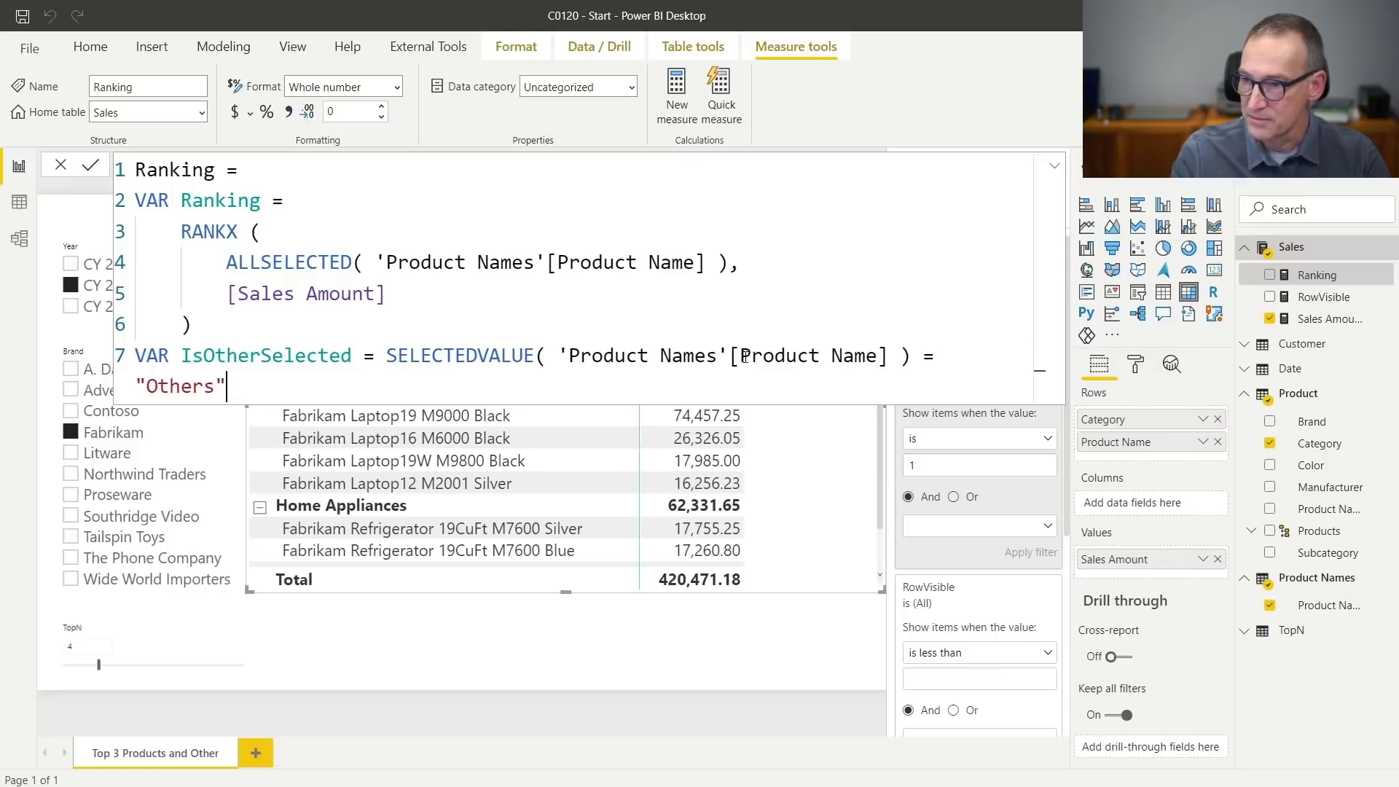
Add a Result variable holding an IF function, with IsOtherSelected as the condition on its own indented line.
{"action": "key", "text": "Return"}
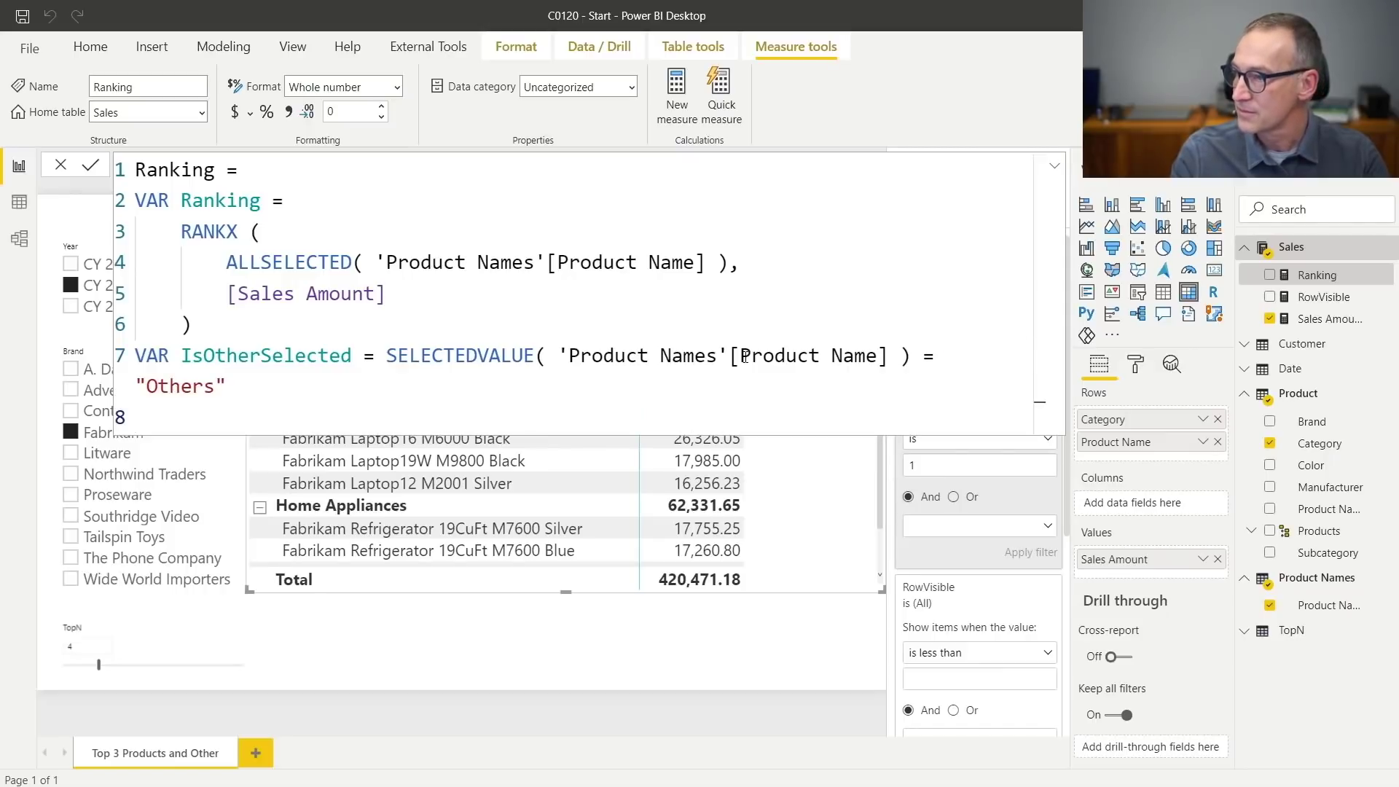
{"action": "type", "text": "VAR"}
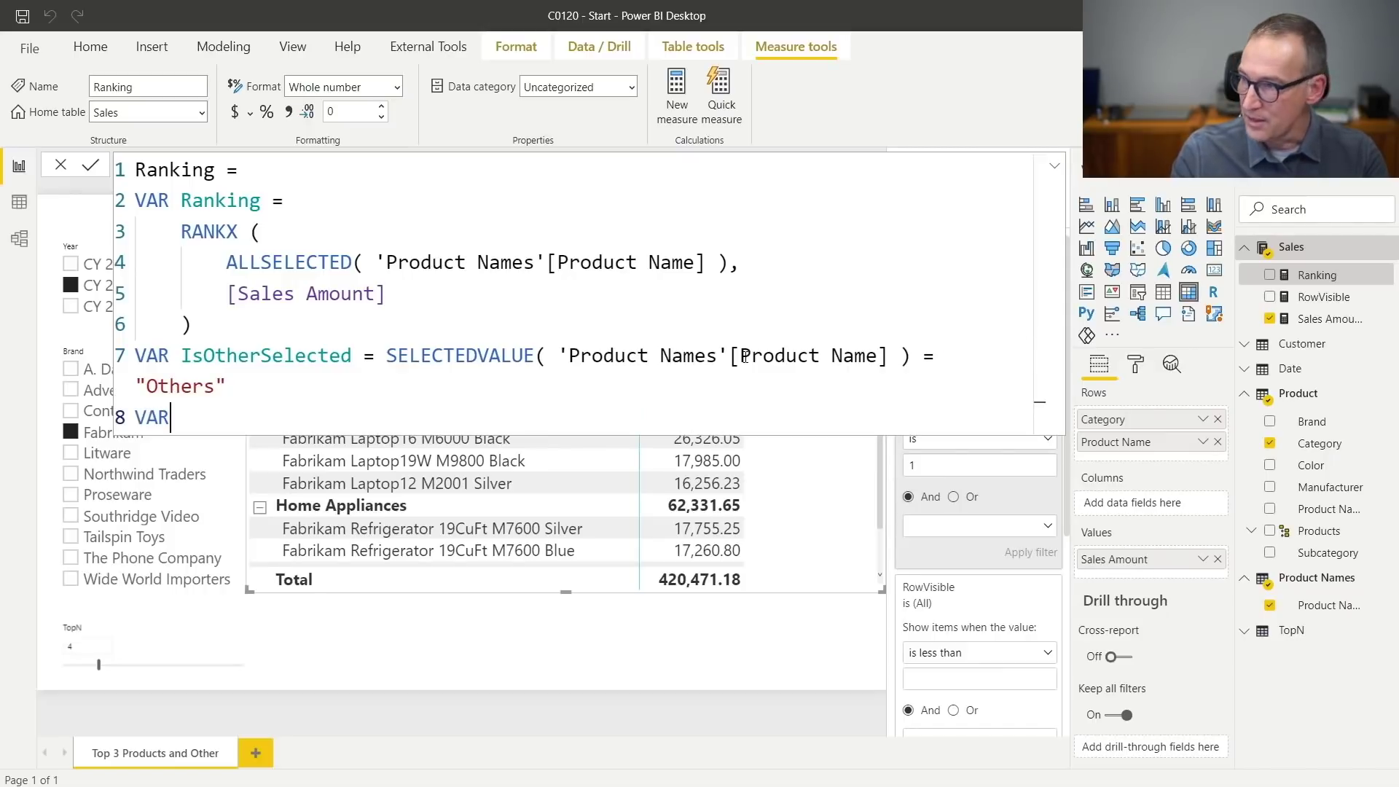
{"action": "type", "text": " Result ="}
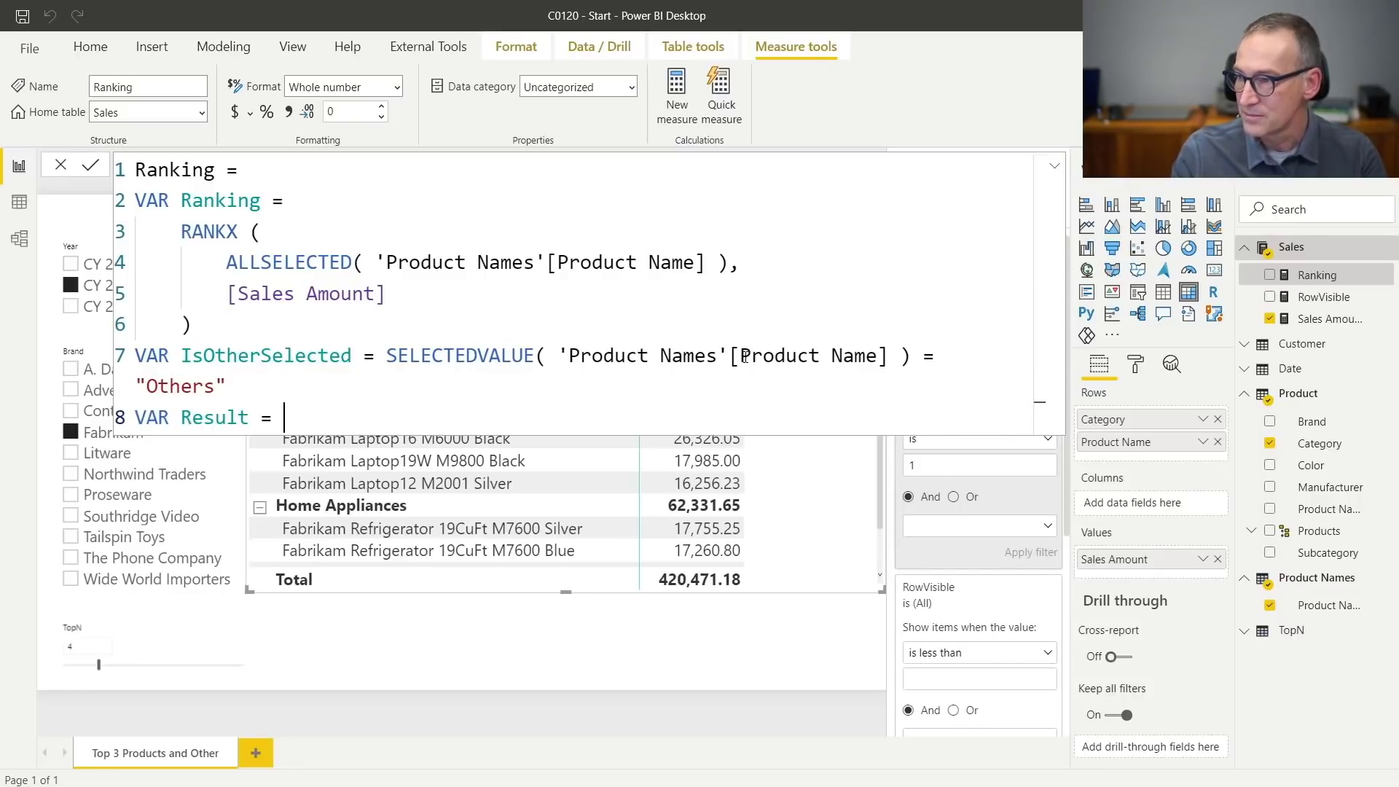
{"action": "key", "text": "Return"}
{"action": "type", "text": "IF ("}
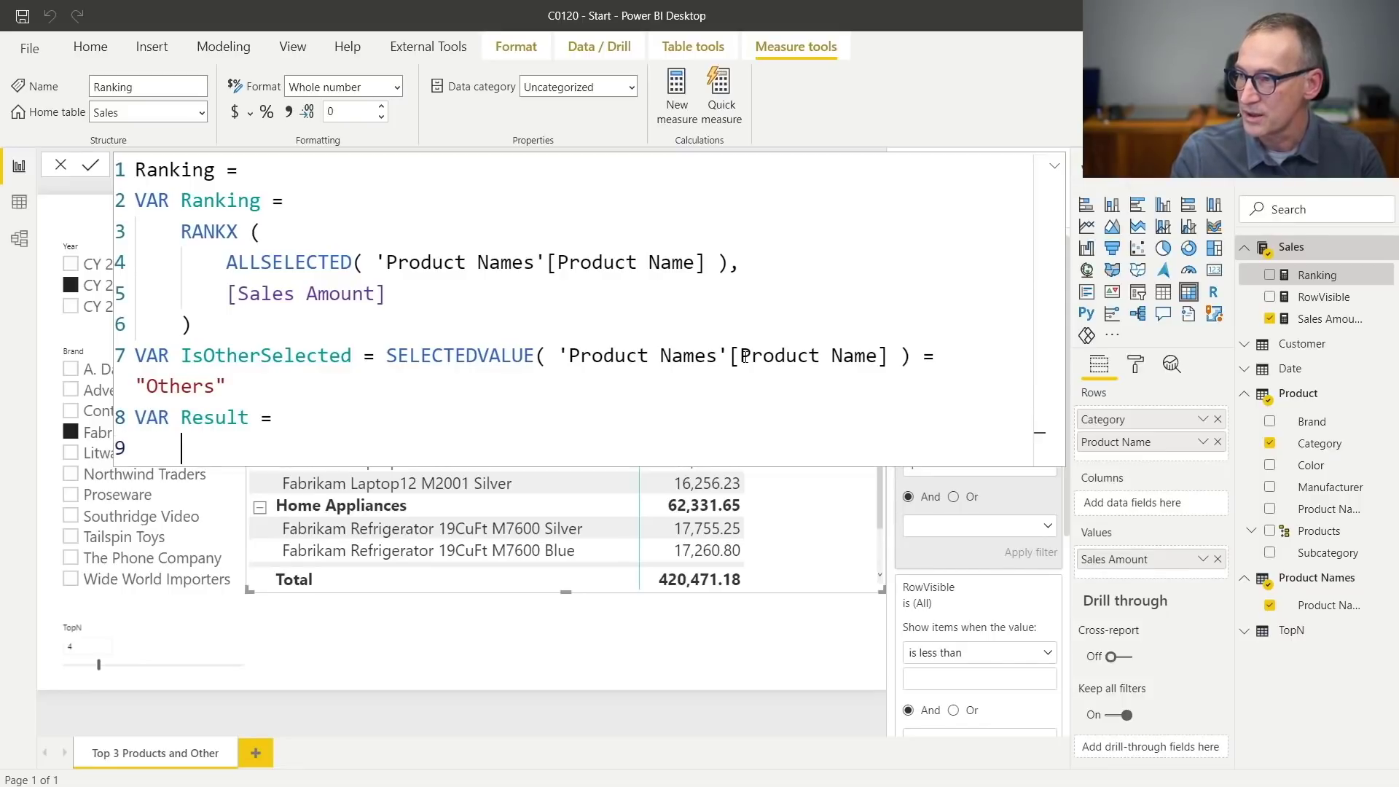
{"action": "type", "text": " IsO"}
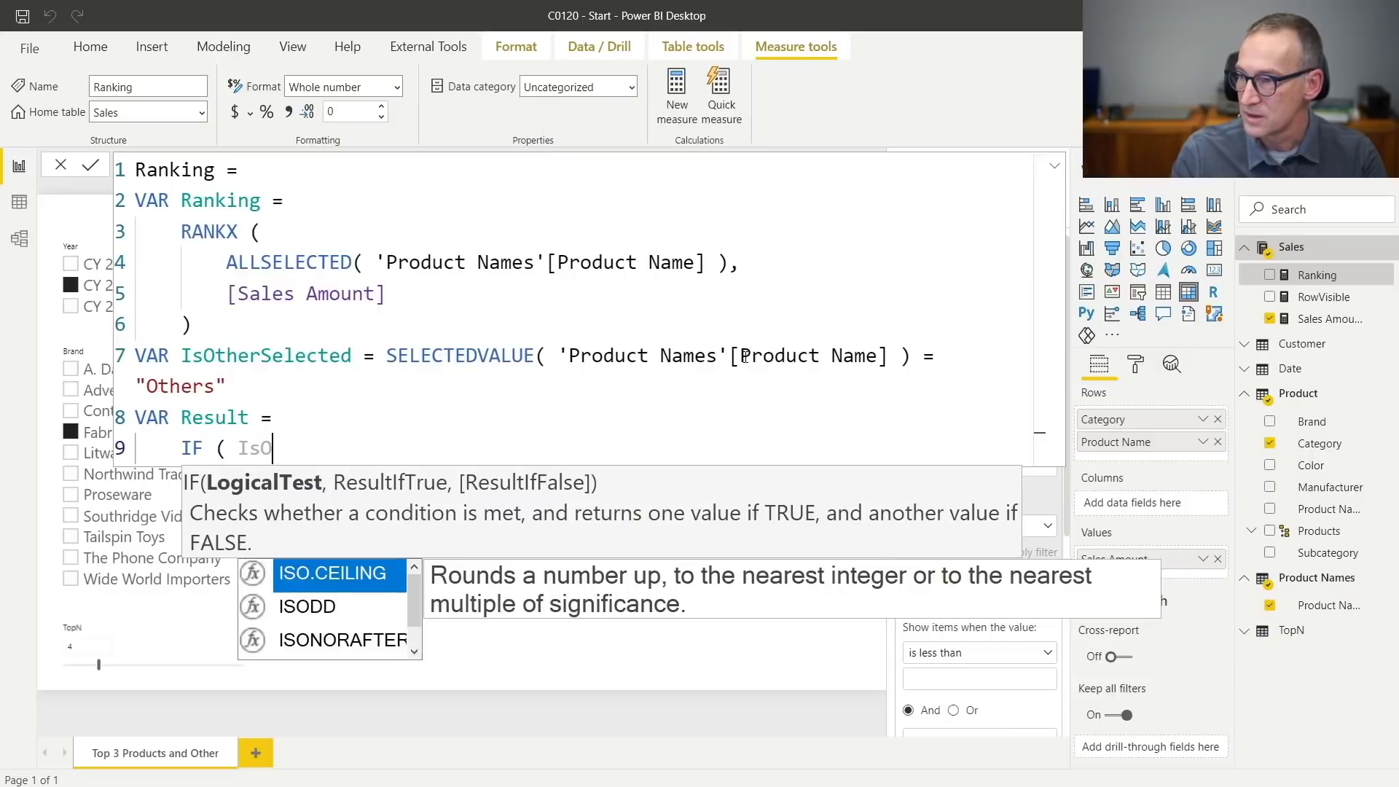
{"action": "type", "text": "ther"}
{"action": "key", "text": "Tab"}
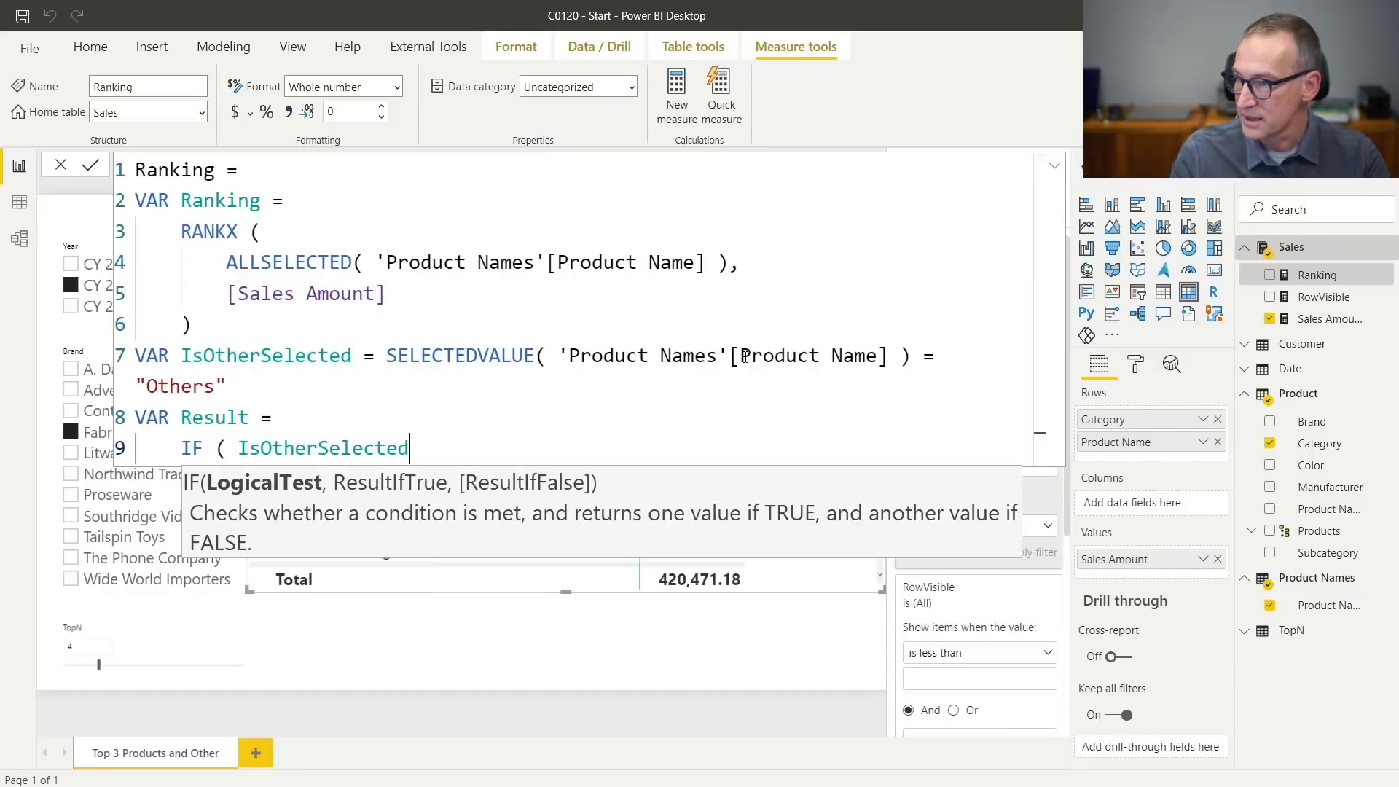
{"action": "key", "text": "ctrl+Left"}
{"action": "key", "text": "shift+Return"}
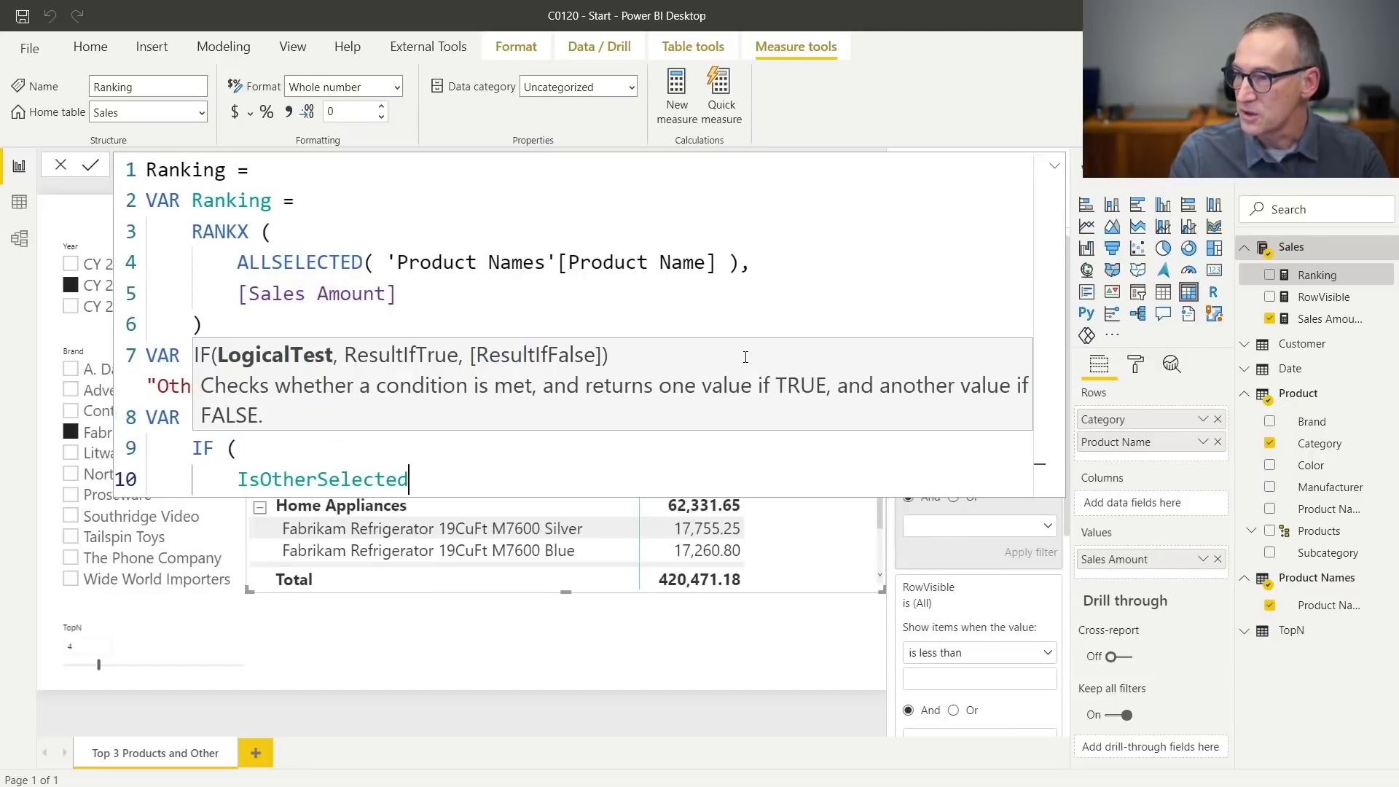
Make the IF return -1 when true and Ranking otherwise, each on its own line, and close the parenthesis.
{"action": "key", "text": "End"}
{"action": "type", "text": "m"}
{"action": "key", "text": "BackSpace"}
{"action": "type", "text": ","}
{"action": "key", "text": "shift+Return"}
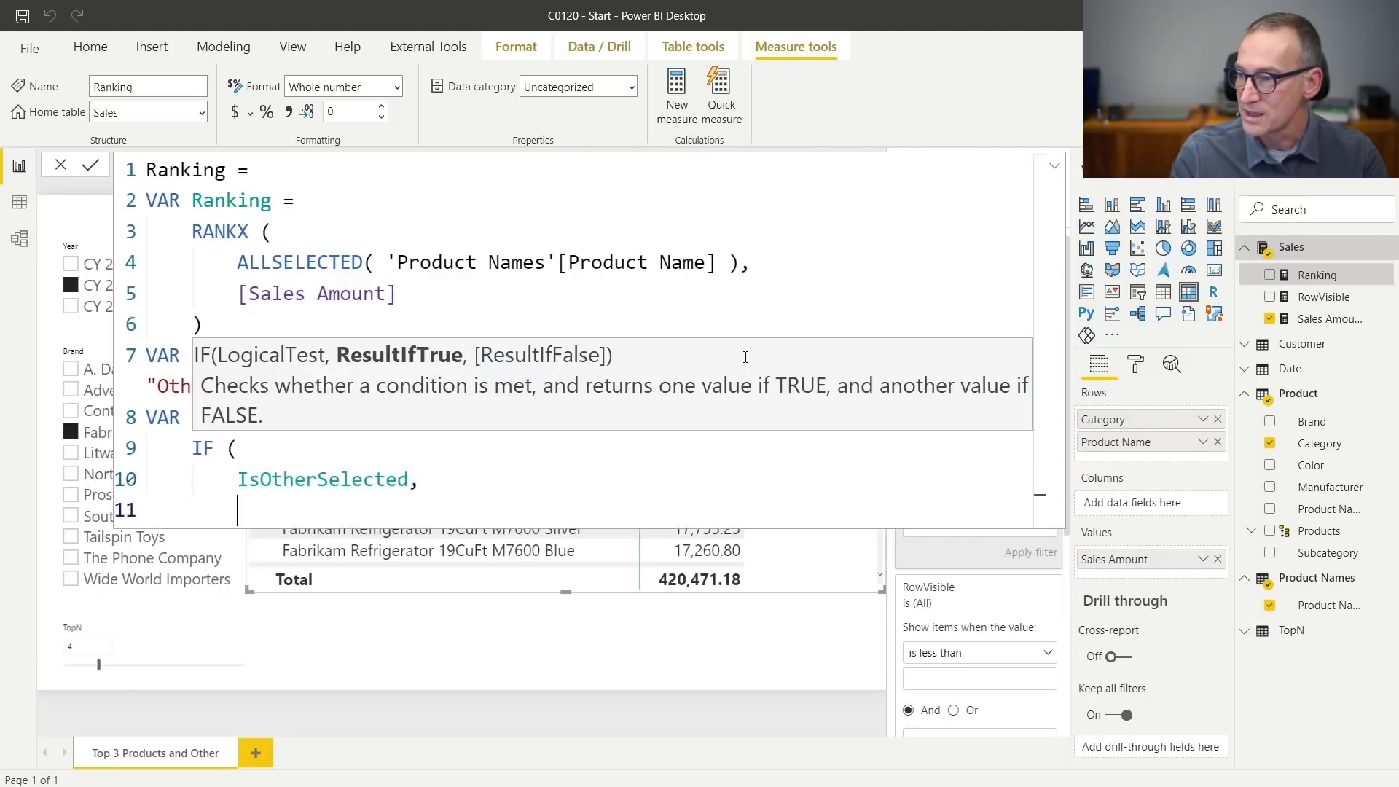
{"action": "type", "text": "-1,"}
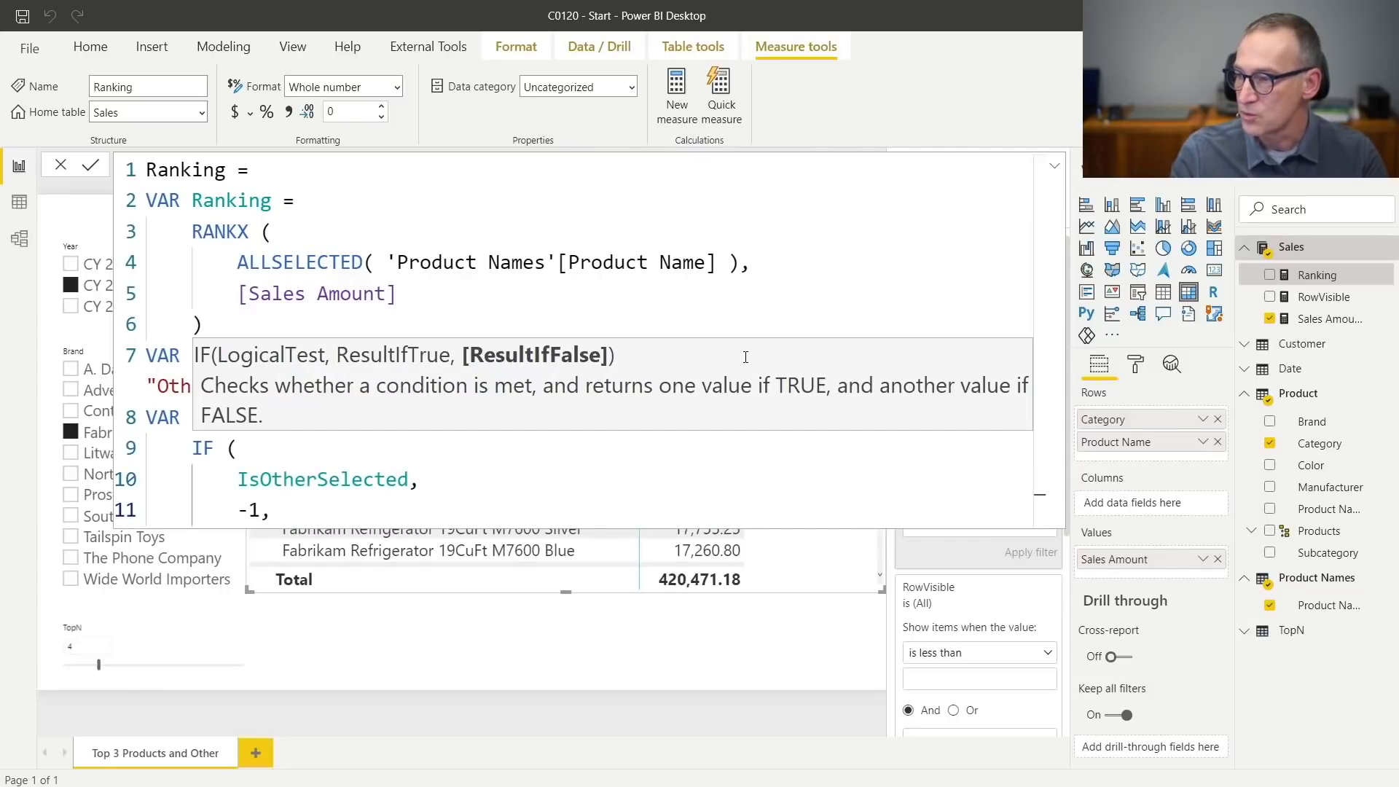
{"action": "key", "text": "shift+Return"}
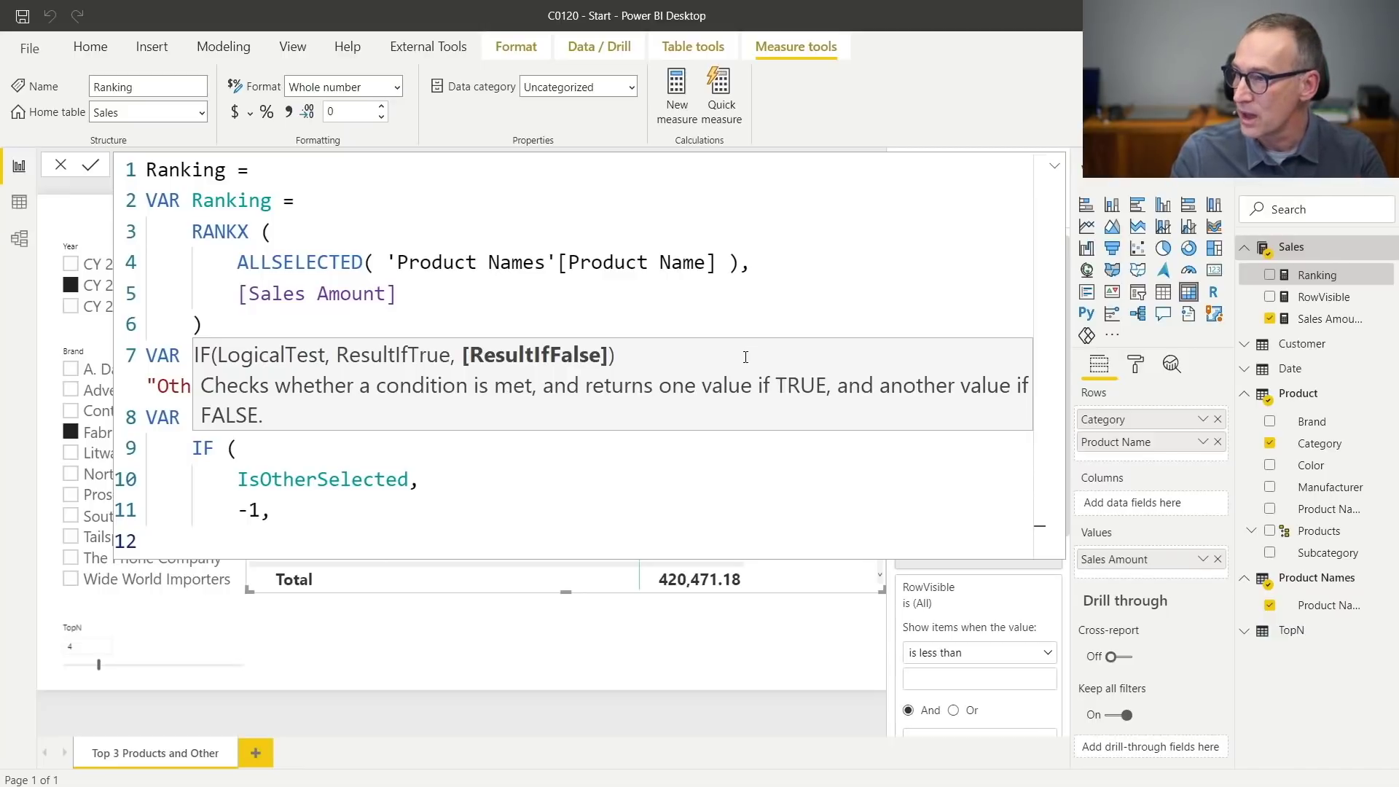
{"action": "type", "text": "Ranking"}
{"action": "key", "text": "shift+Return"}
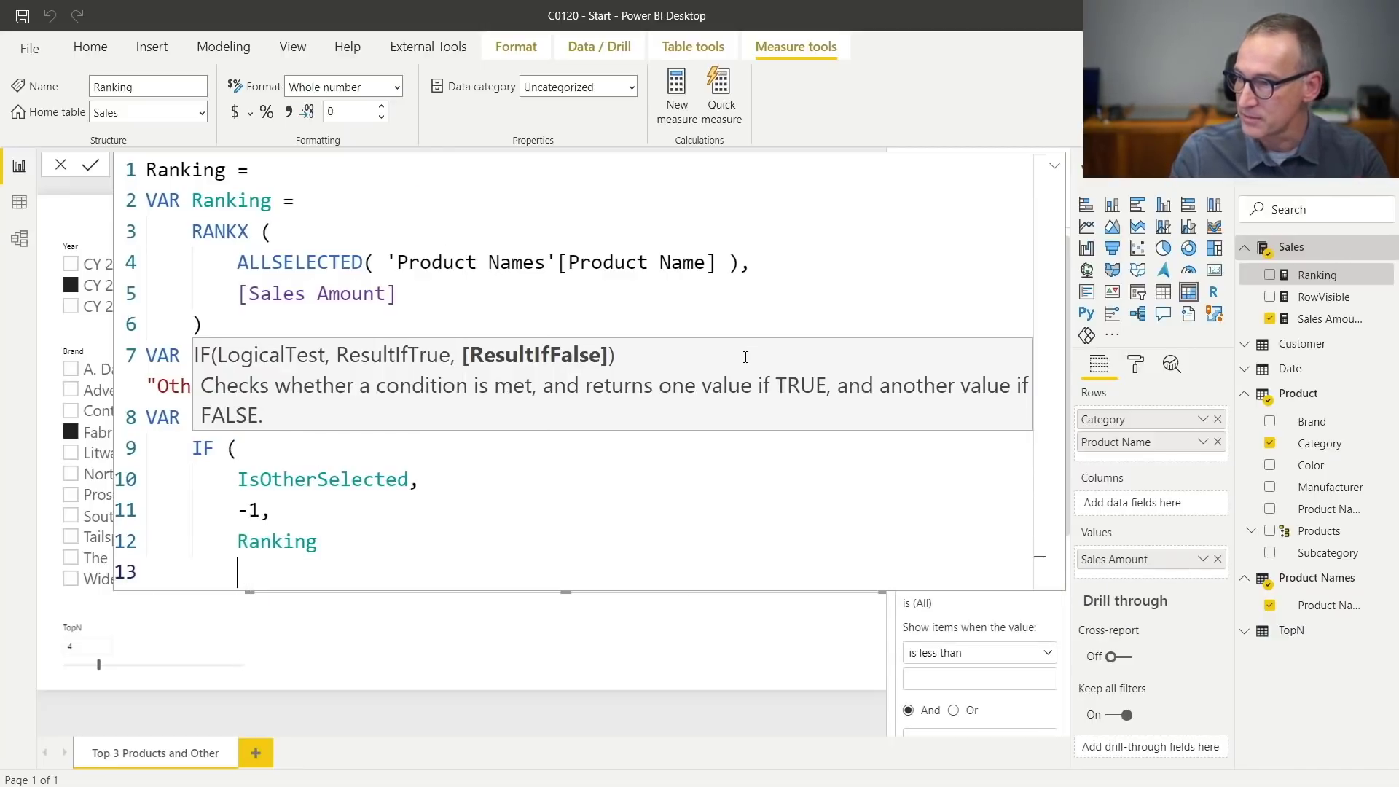
{"action": "key", "text": "BackSpace"}
{"action": "type", "text": ")"}
Highlight the -1 line of the IF function, then try to commit the Ranking measure's formula.
{"action": "key", "text": "Up"}
{"action": "key", "text": "Up"}
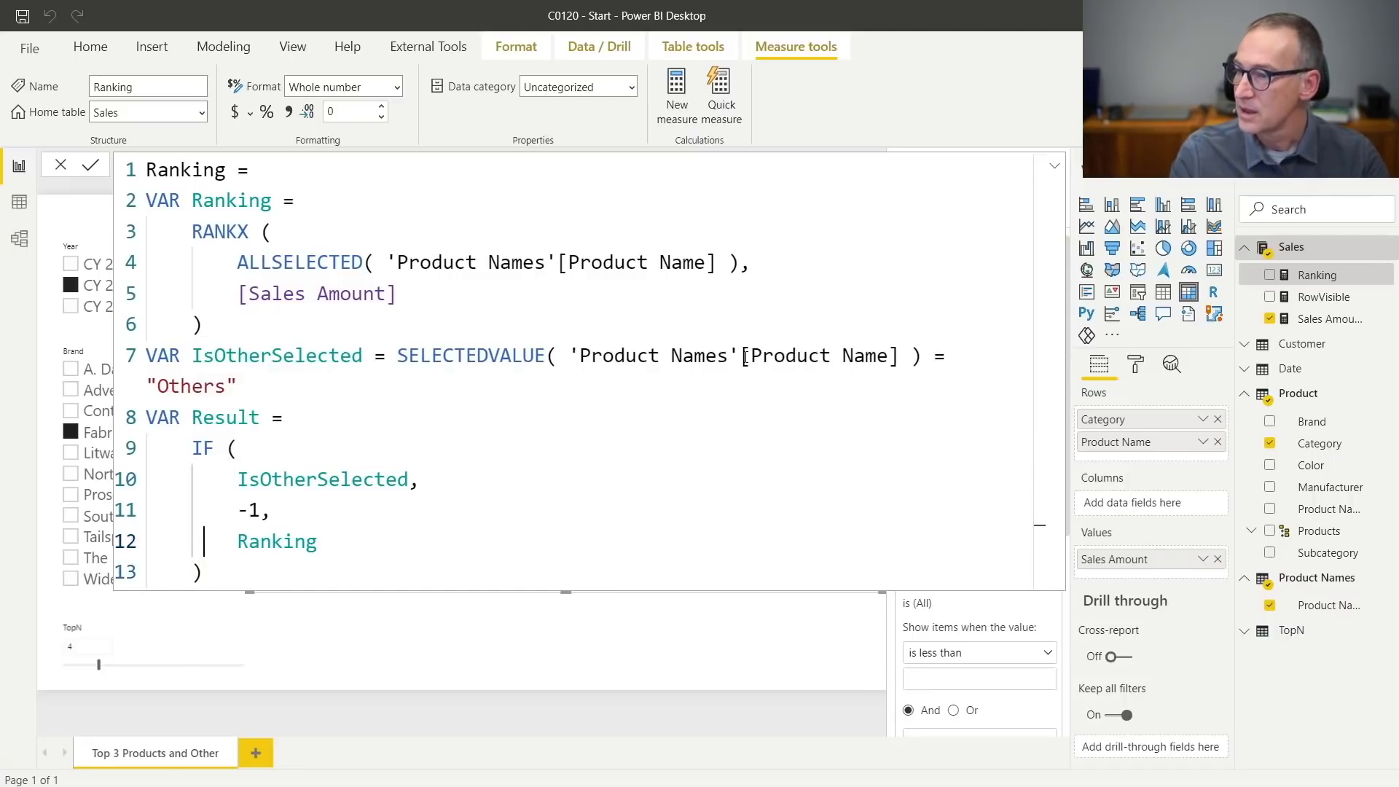
{"action": "key", "text": "End"}
{"action": "key", "text": "shift+Home"}
{"action": "key", "text": "shift+Home"}
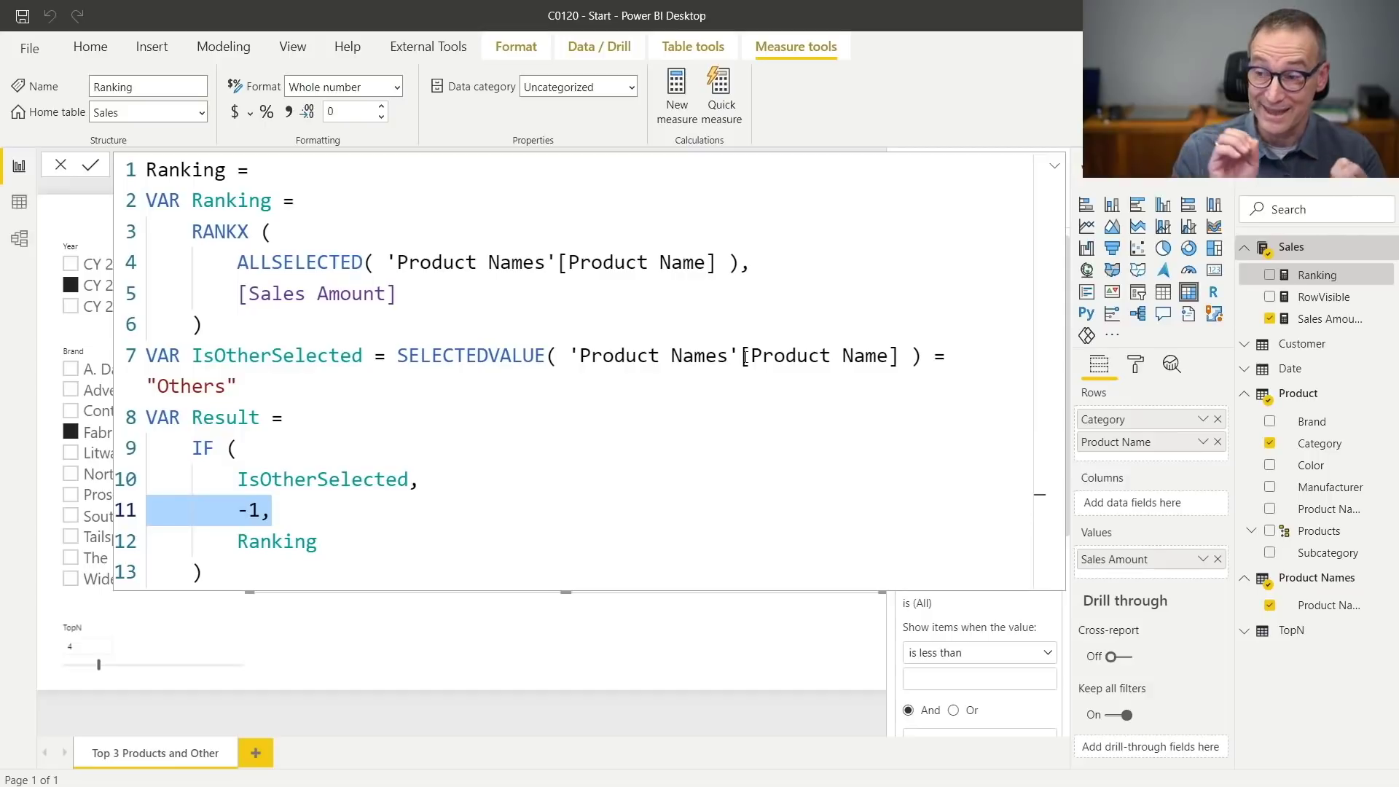
{"action": "key", "text": "ctrl+End"}
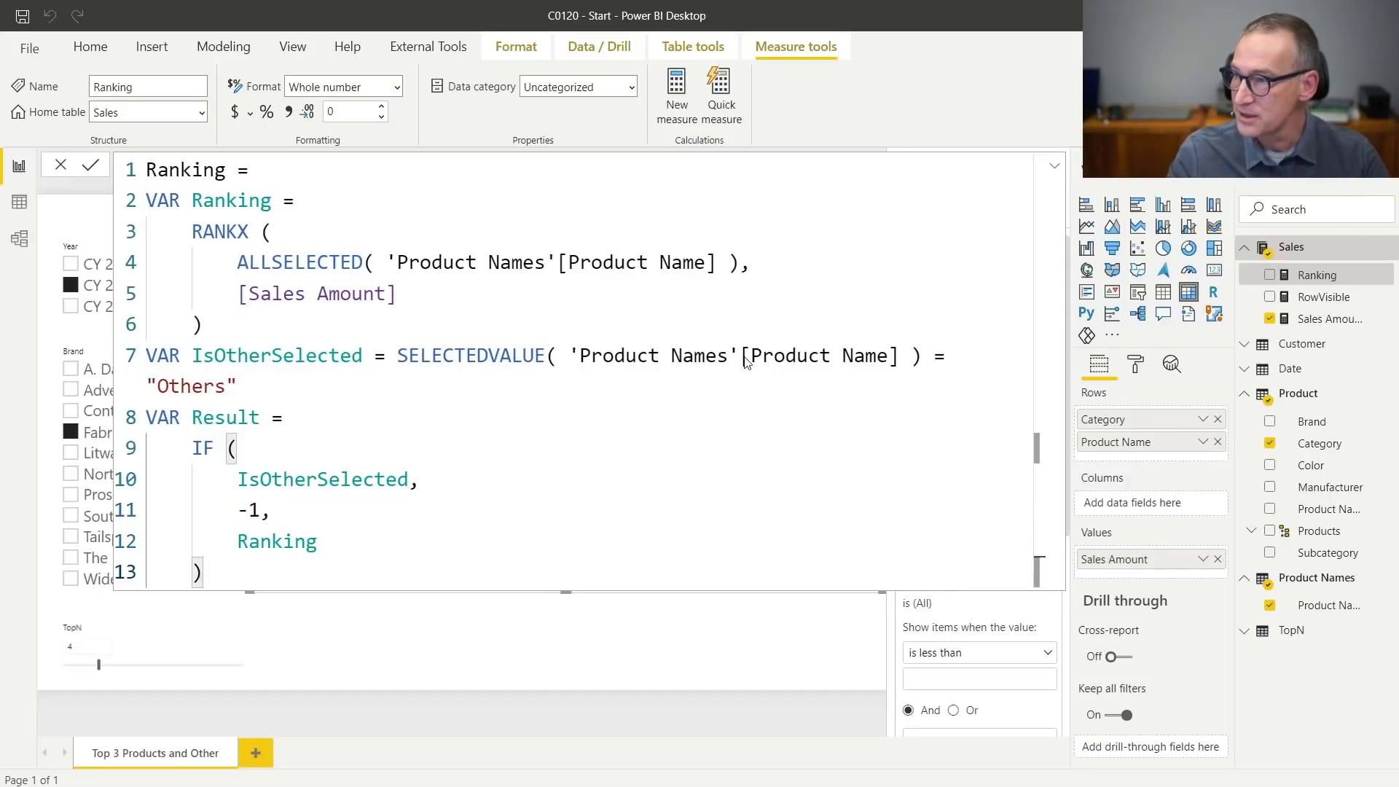
{"action": "key", "text": "Return"}
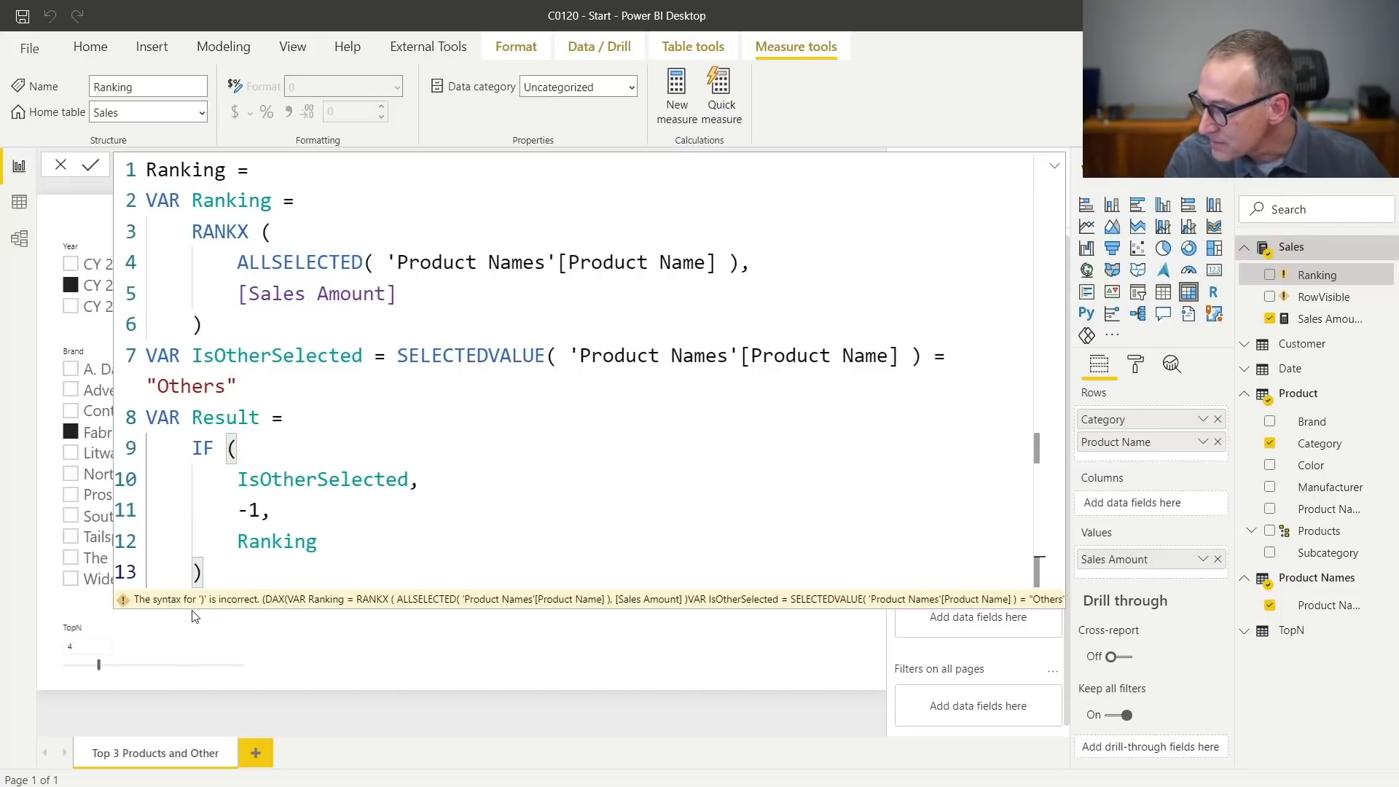
Review the Ranking measure's formula line by line for the cause of the syntax error.
{"action": "left_click", "coordinate": [524, 294]}
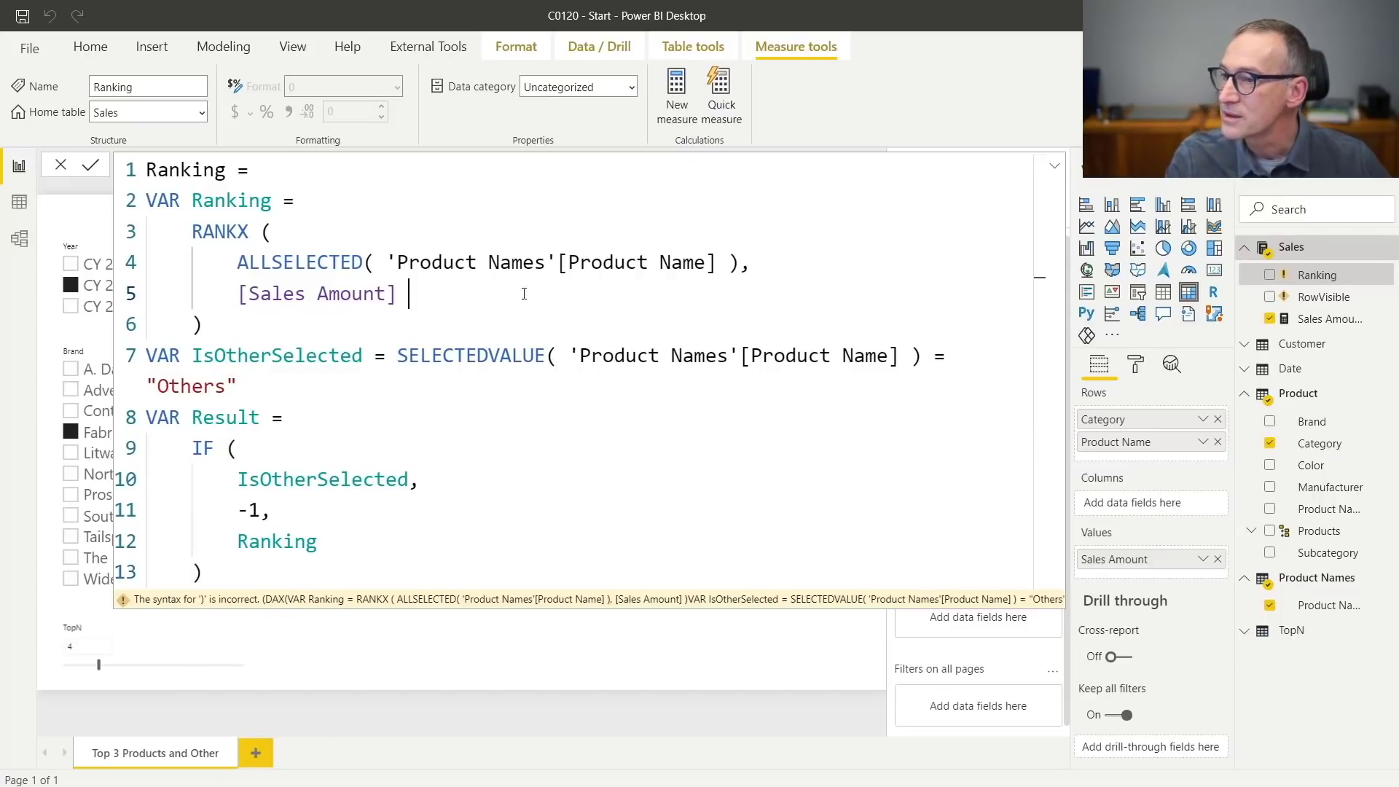
{"action": "left_click", "coordinate": [303, 313]}
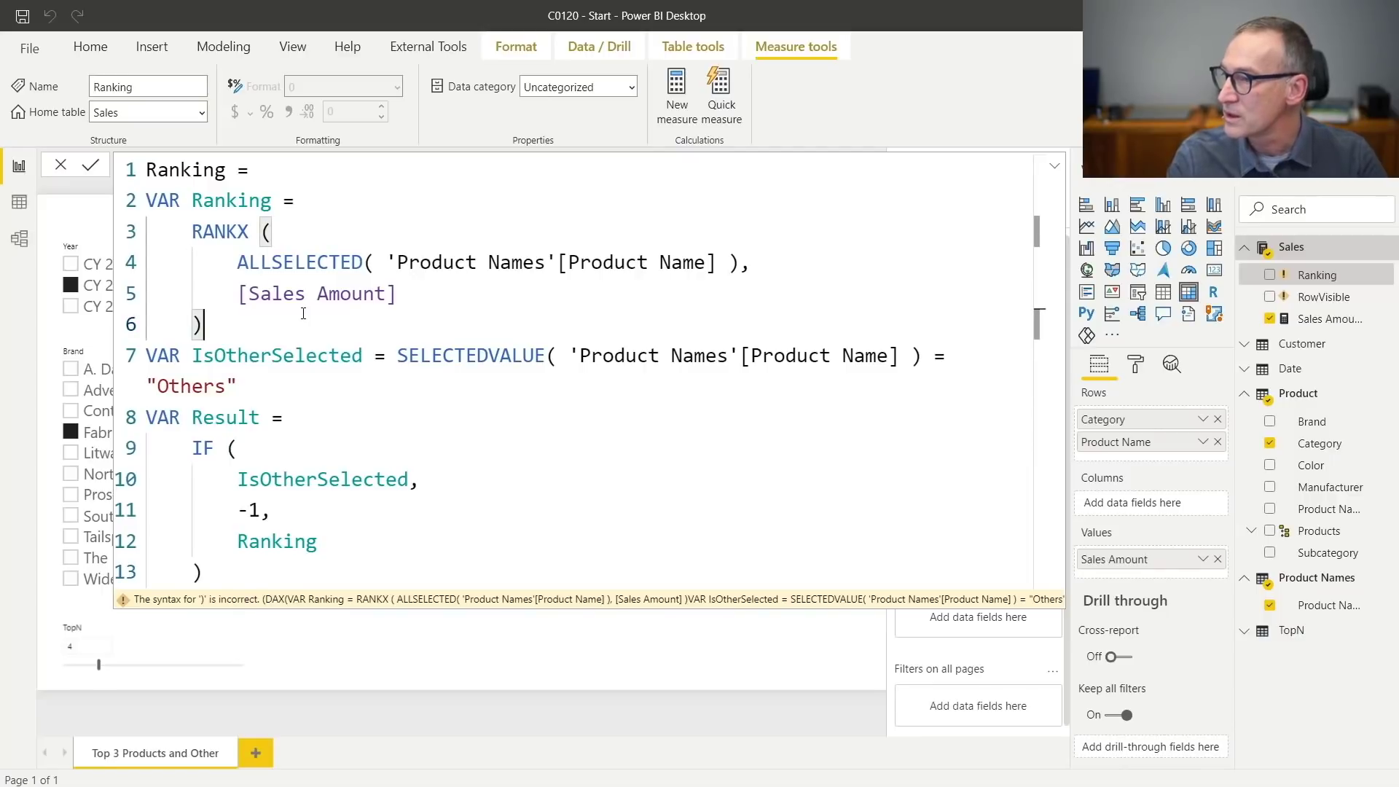
{"action": "key", "text": "Down"}
{"action": "key", "text": "Down"}
{"action": "key", "text": "Up"}
{"action": "key", "text": "End"}
{"action": "key", "text": "Left"}
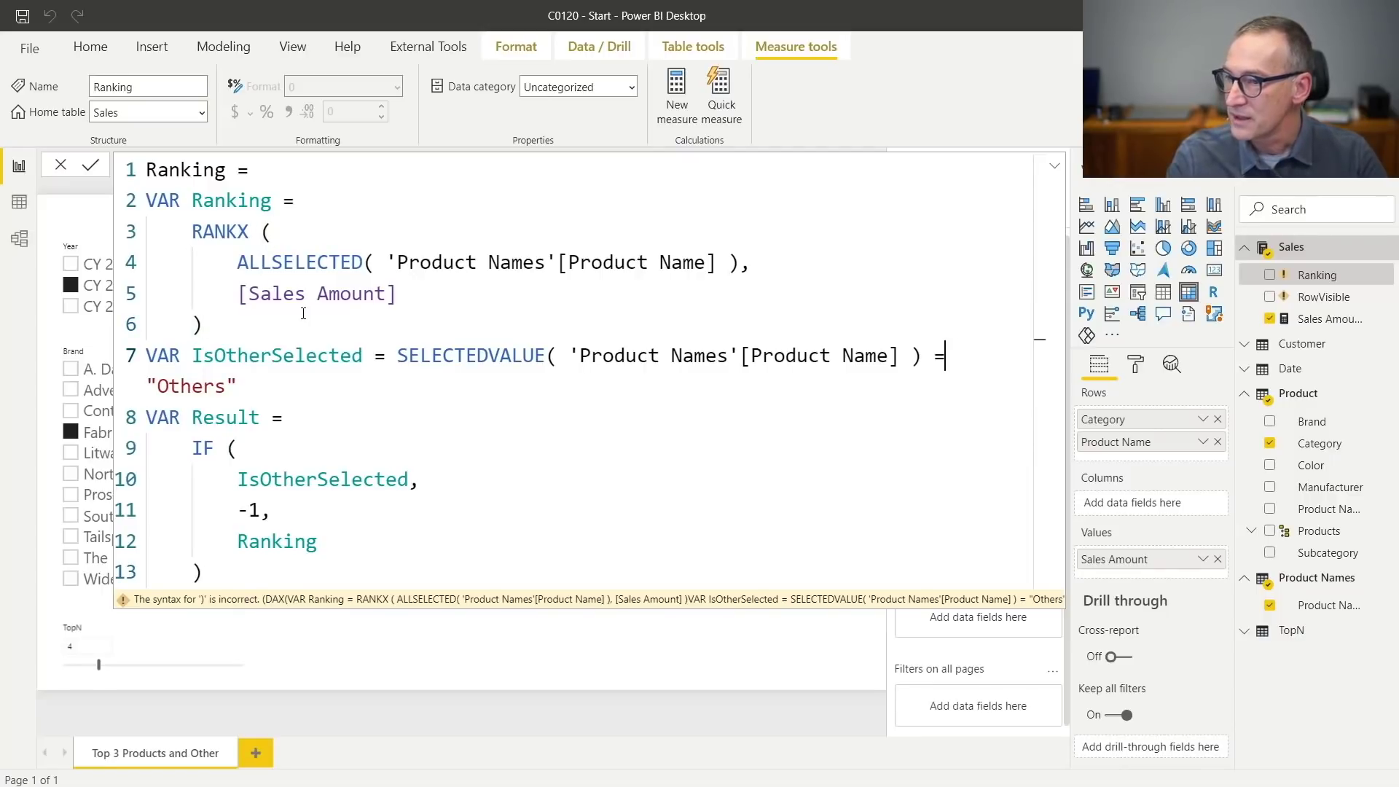
{"action": "key", "text": "Left"}
{"action": "key", "text": "Left"}
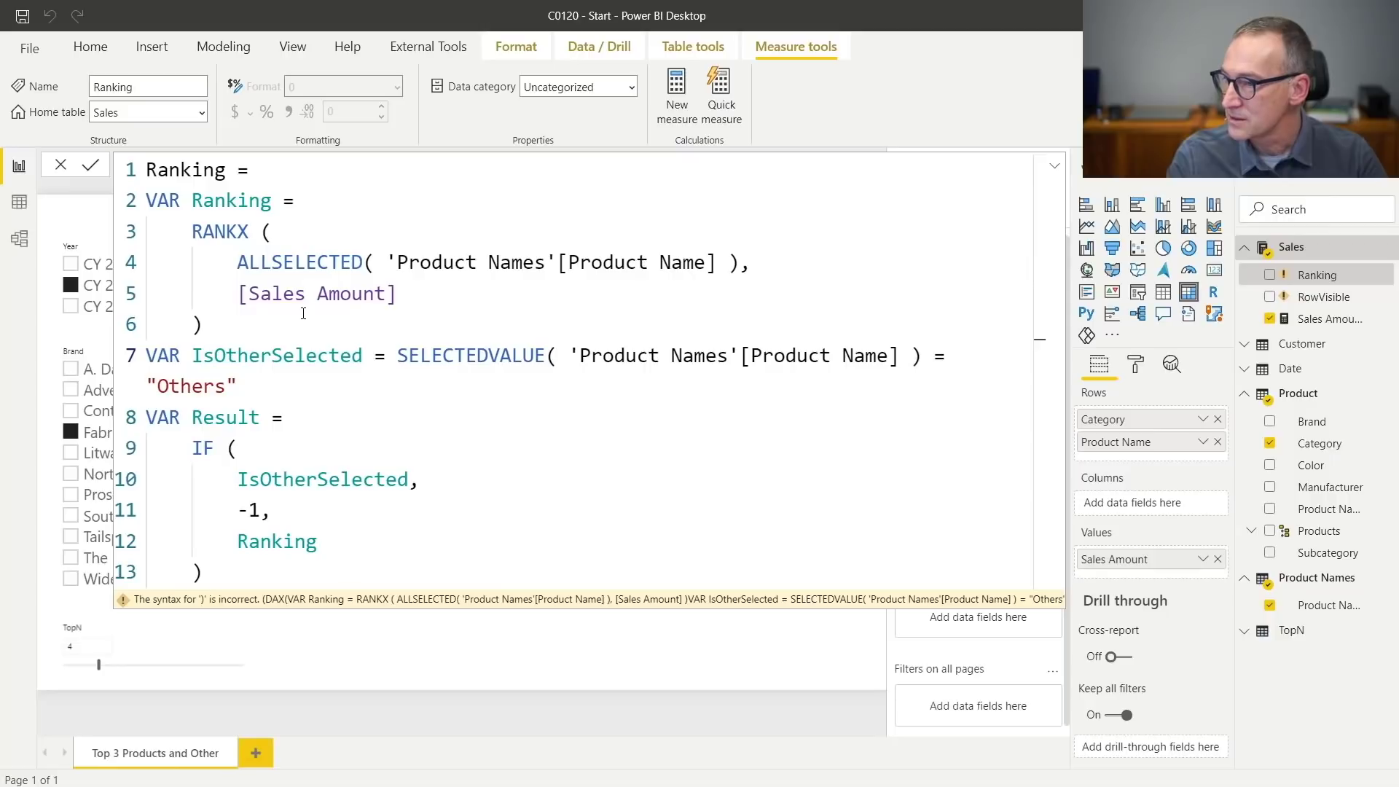
{"action": "key", "text": "Down"}
{"action": "key", "text": "Left"}
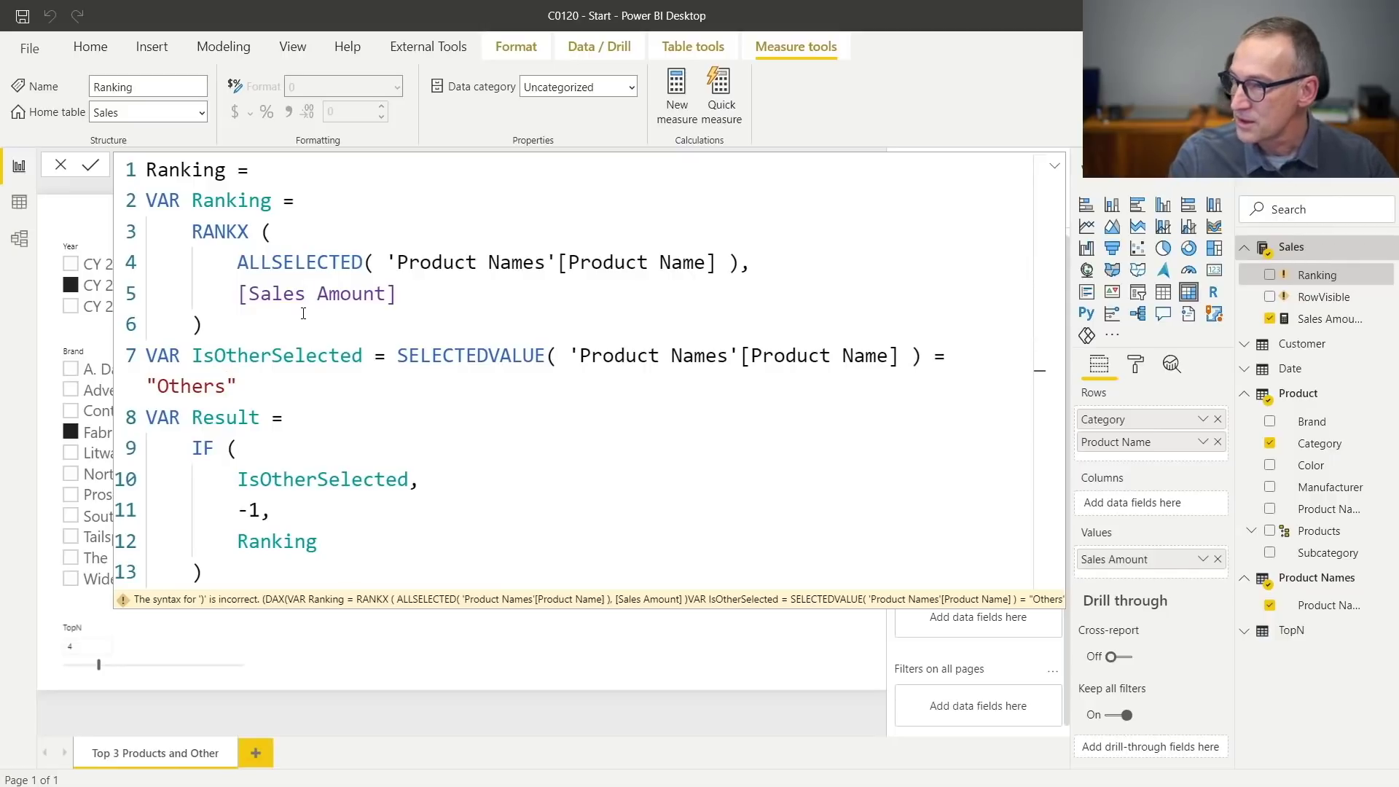
{"action": "key", "text": "ctrl+minus"}
{"action": "key", "text": "Down"}
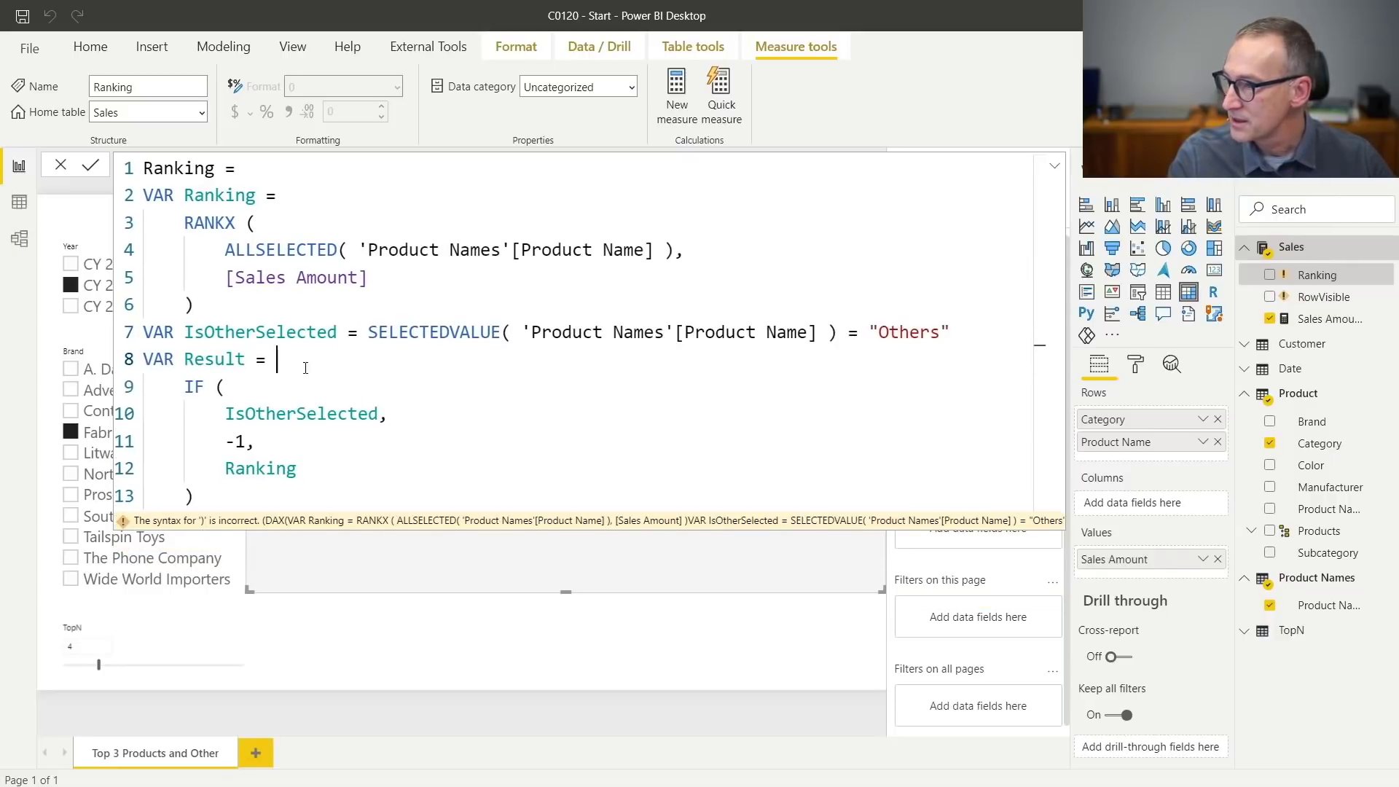
{"action": "key", "text": "Down"}
{"action": "key", "text": "Down"}
{"action": "key", "text": "Down"}
{"action": "key", "text": "Up"}
{"action": "key", "text": "Up"}
{"action": "key", "text": "Up"}
{"action": "key", "text": "Up"}
{"action": "key", "text": "Up"}
{"action": "key", "text": "Up"}
{"action": "key", "text": "Up"}
{"action": "key", "text": "Up"}
{"action": "key", "text": "Home"}
{"action": "key", "text": "Home"}
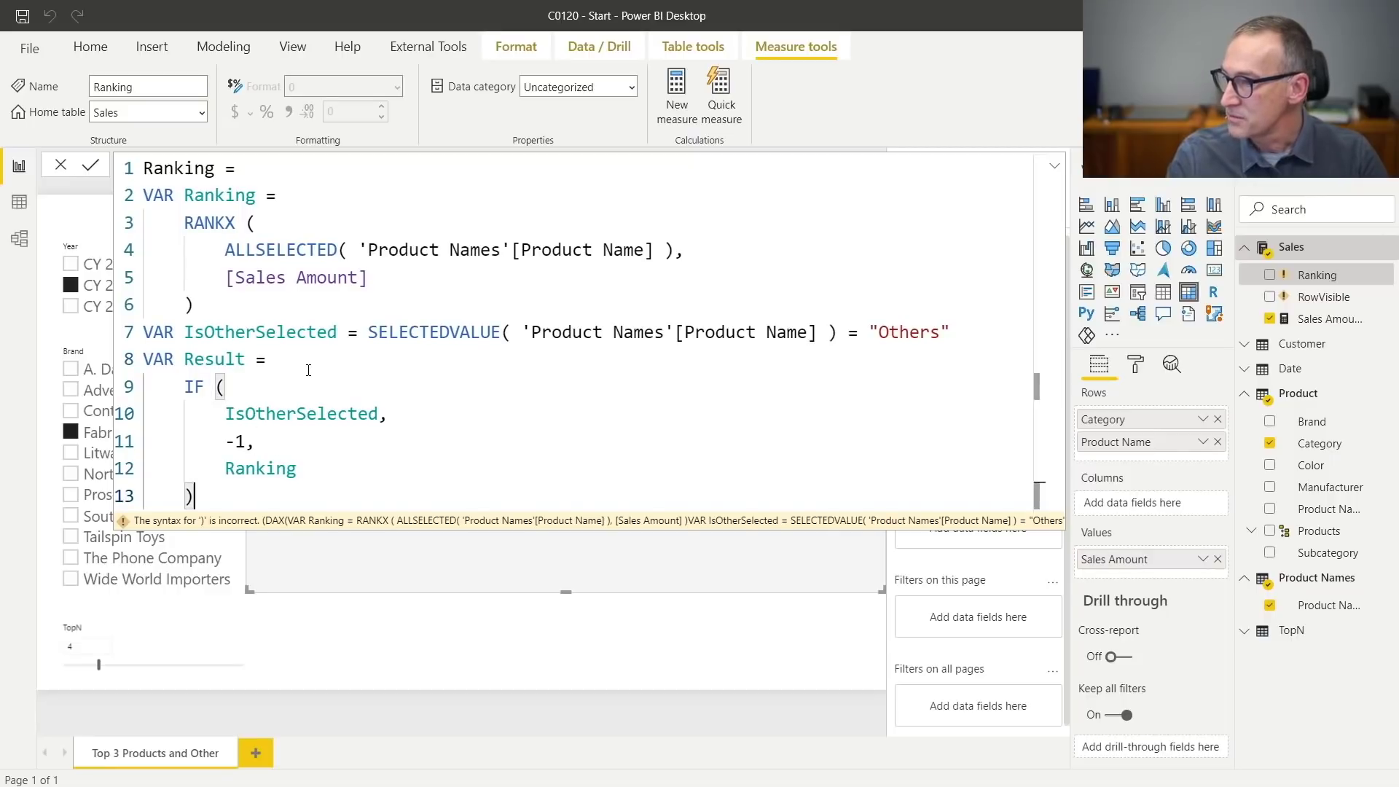
Complete the Ranking measure with a RETURN clause on line 14 that returns Result, and commit the formula.
{"action": "key", "text": "ctrl+shift+End"}
{"action": "key", "text": "Right"}
{"action": "key", "text": "shift+Home"}
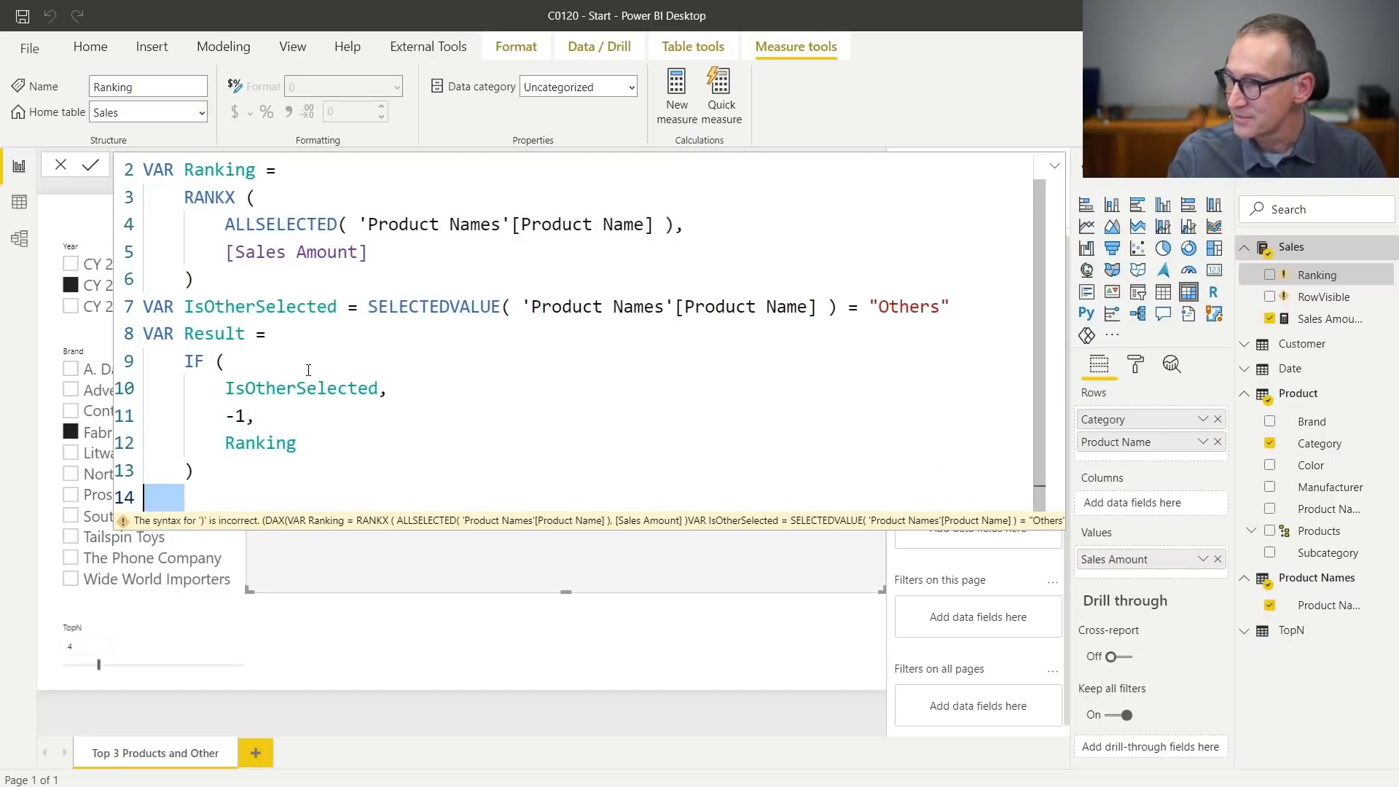
{"action": "type", "text": "RETURN"}
{"action": "key", "text": "Return"}
{"action": "type", "text": "R"}
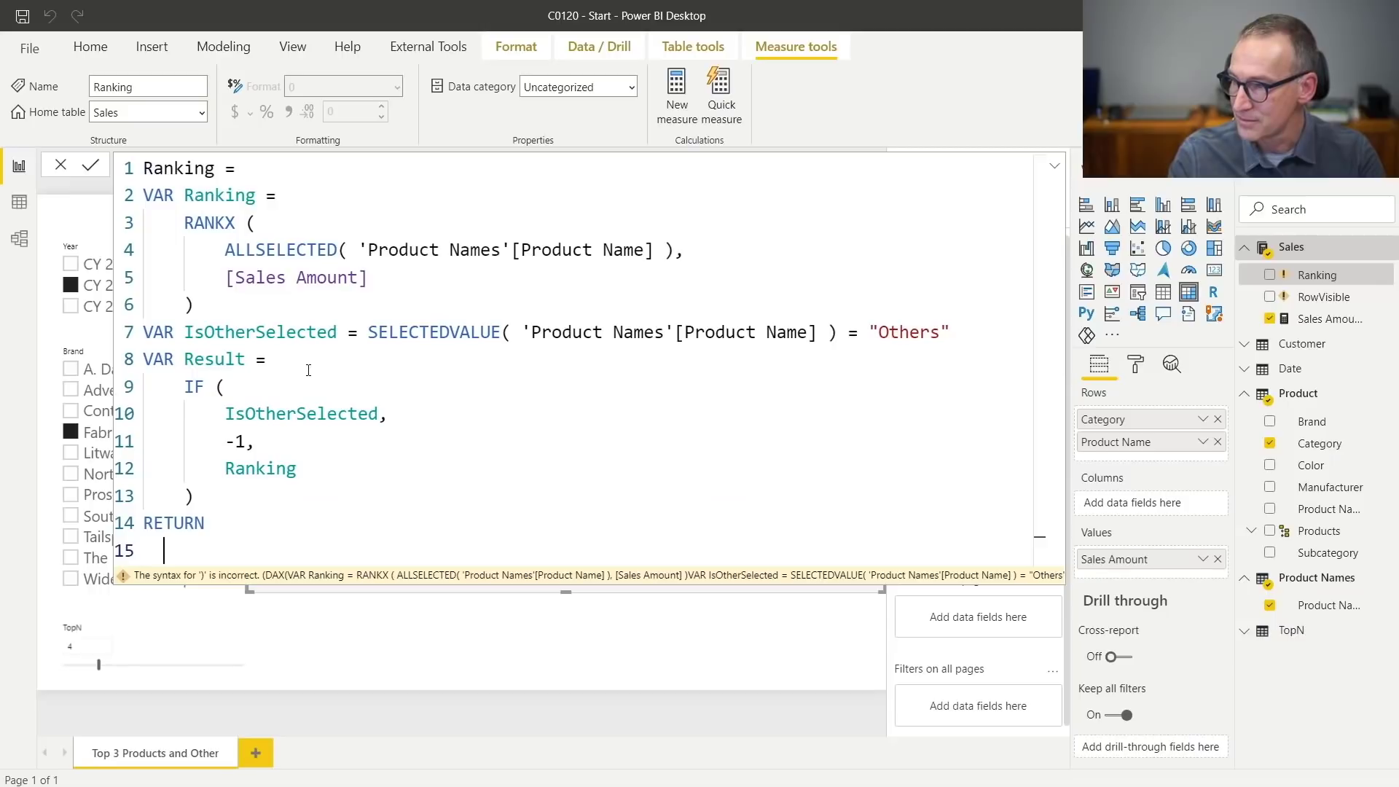
{"action": "type", "text": "esult"}
{"action": "key", "text": "Escape"}
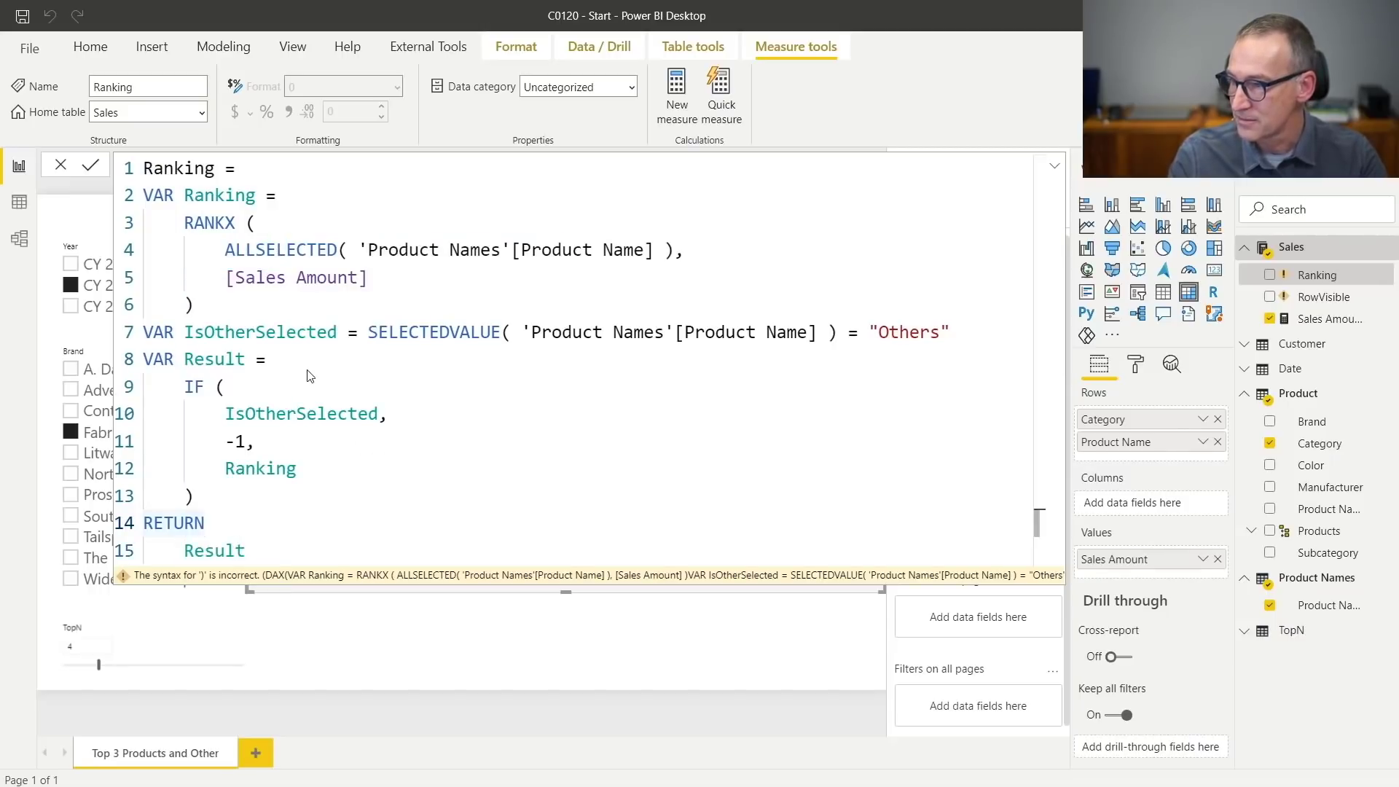
{"action": "key", "text": "Return"}
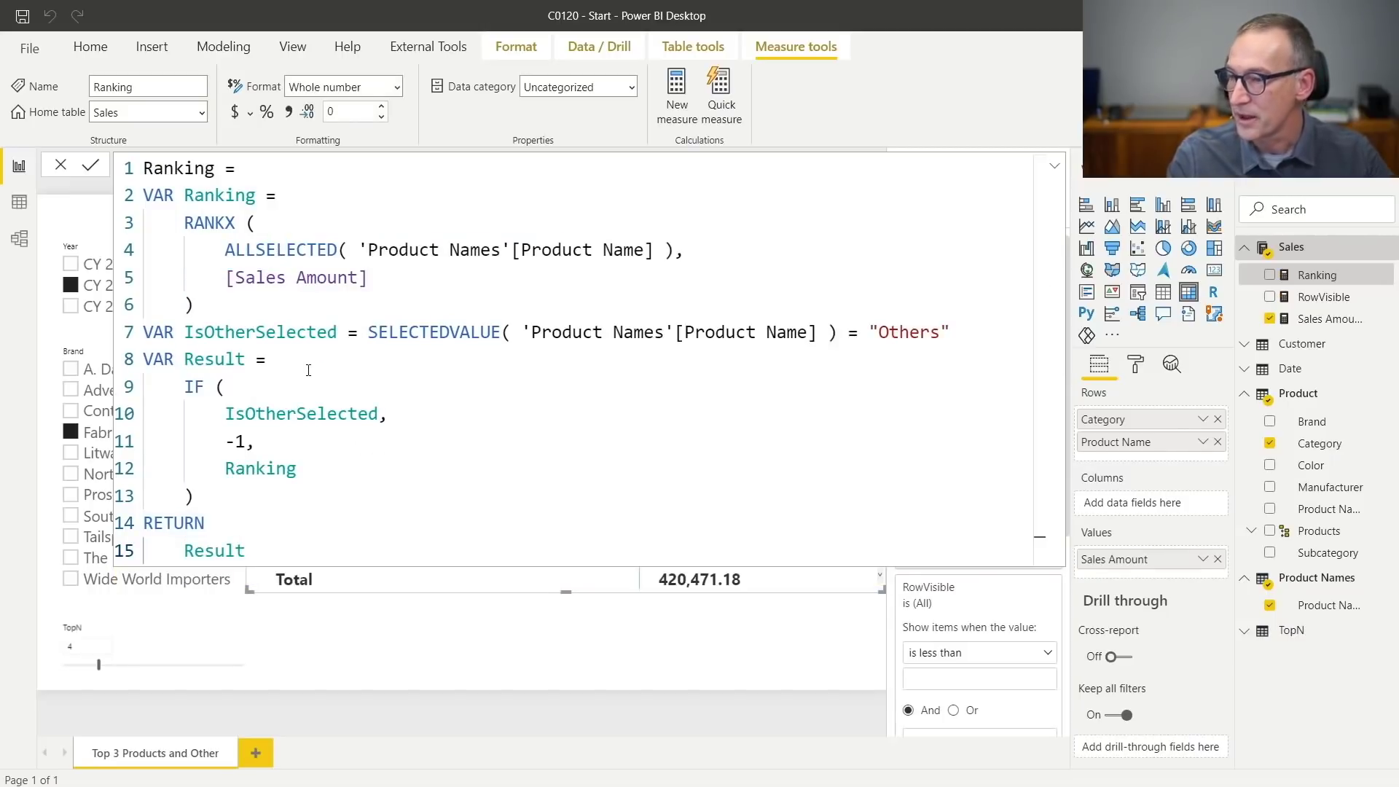
Add the Ranking measure to the matrix values and check the ranking of the Others row in each category.
{"action": "left_click", "coordinate": [737, 382]}
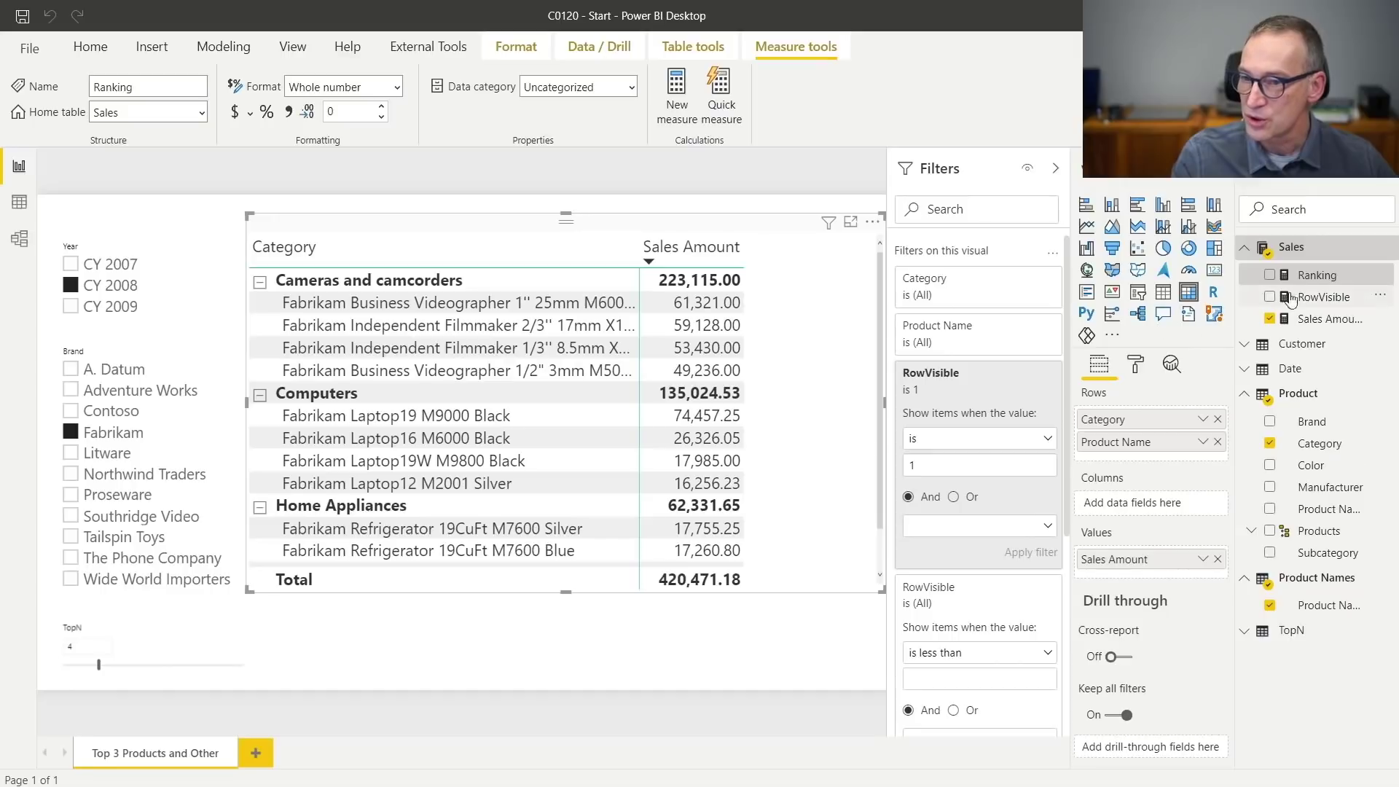
{"action": "left_click_drag", "start_coordinate": [1289, 290], "coordinate": [817, 341]}
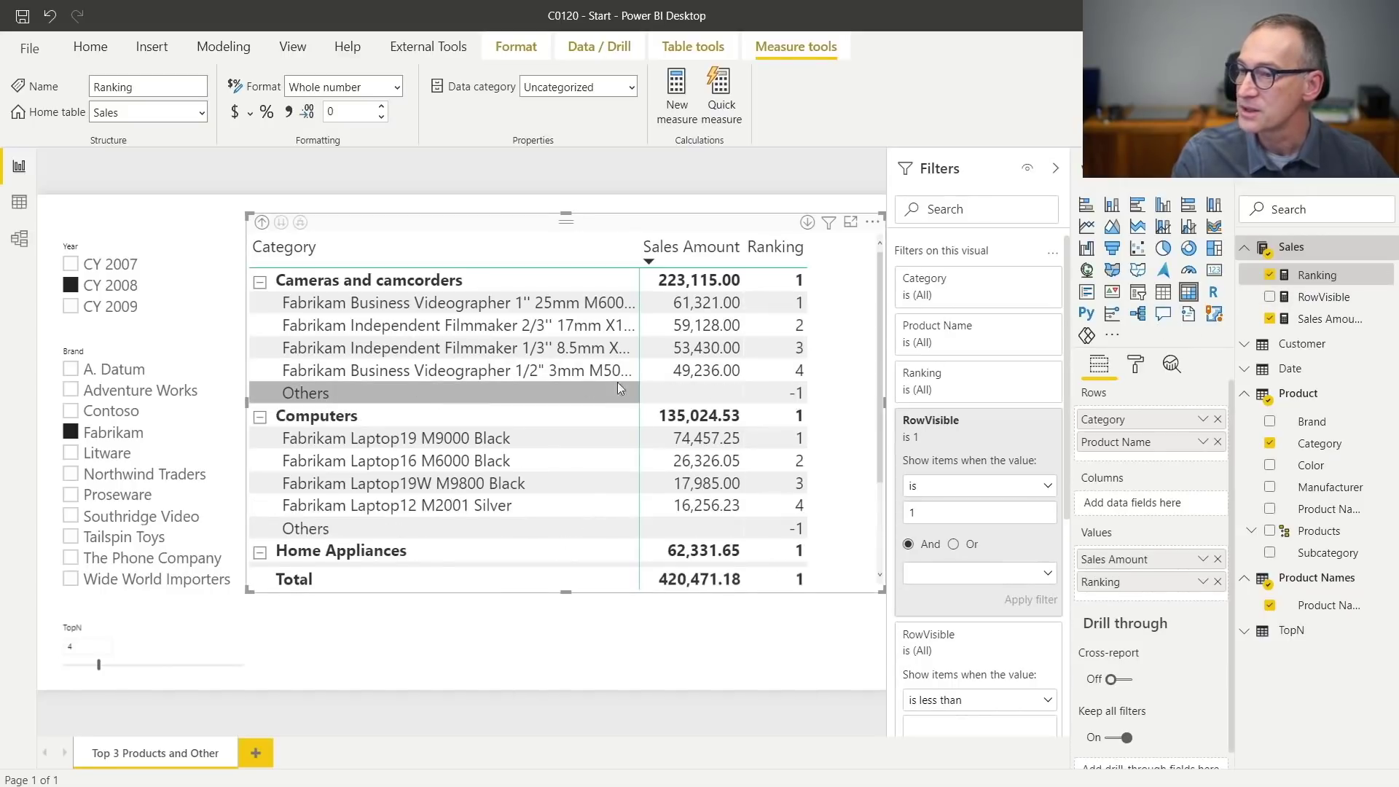
{"action": "mouse_move", "coordinate": [676, 392]}
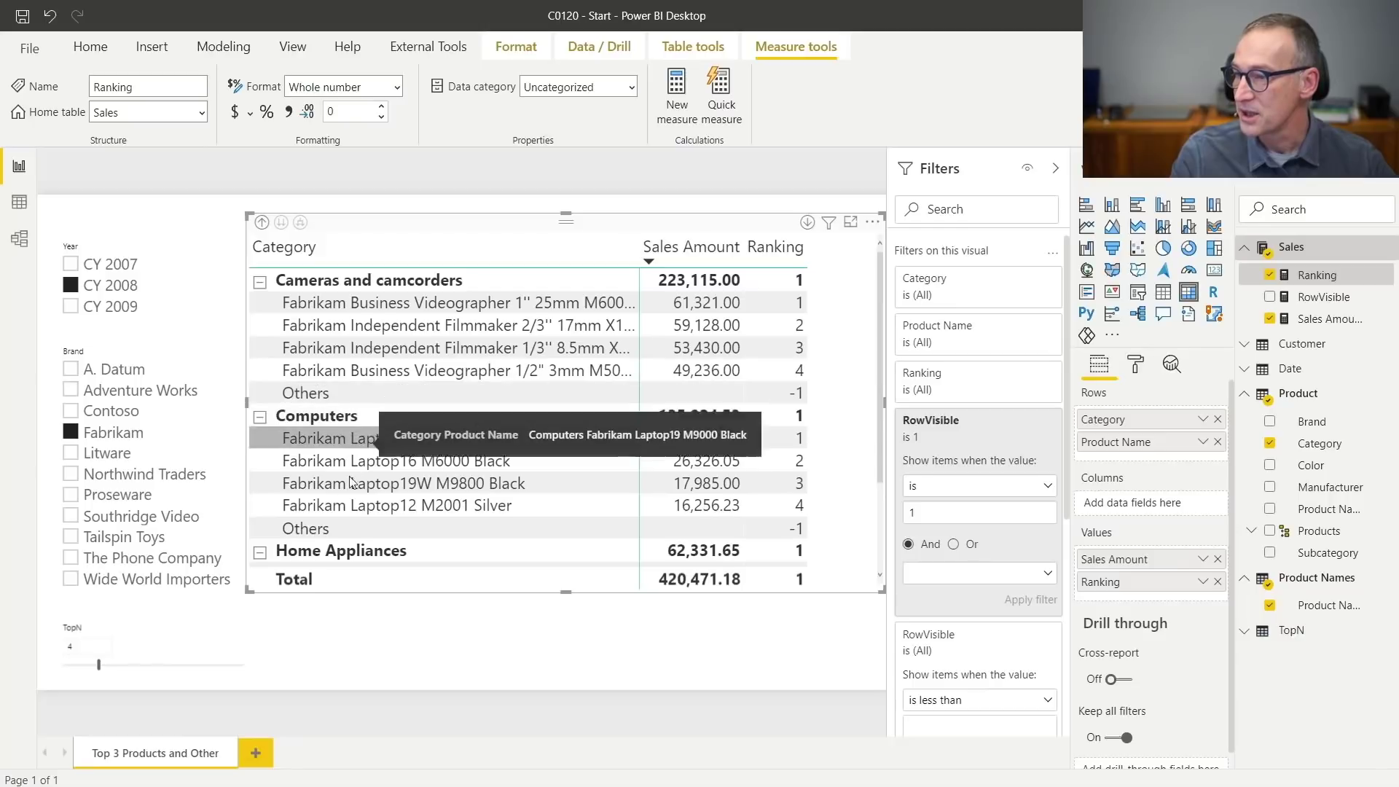
{"action": "scroll", "coordinate": [346, 517], "scroll_direction": "down", "scroll_amount": 1}
{"action": "scroll", "coordinate": [350, 535], "scroll_direction": "down", "scroll_amount": 2}
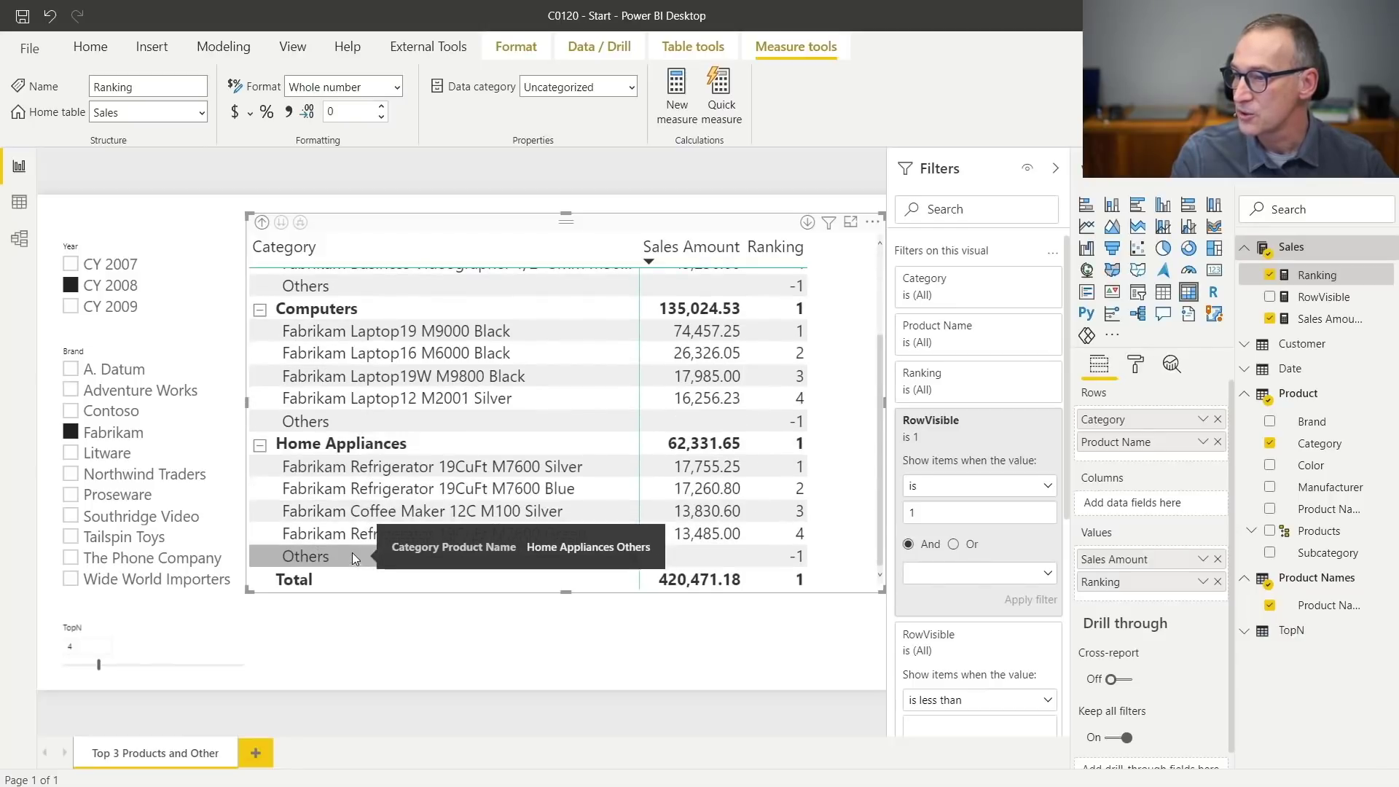
{"action": "scroll", "coordinate": [357, 540], "scroll_direction": "up", "scroll_amount": 3}
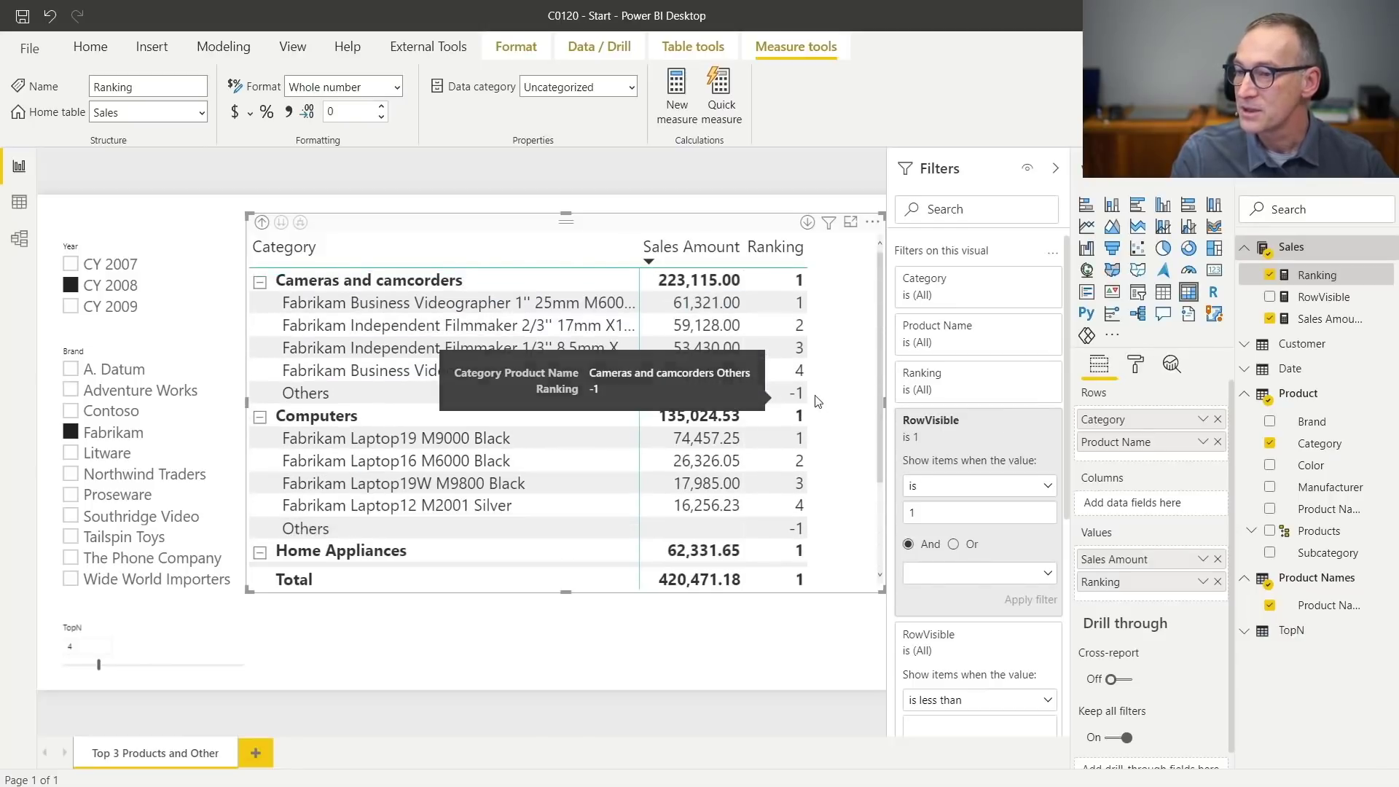
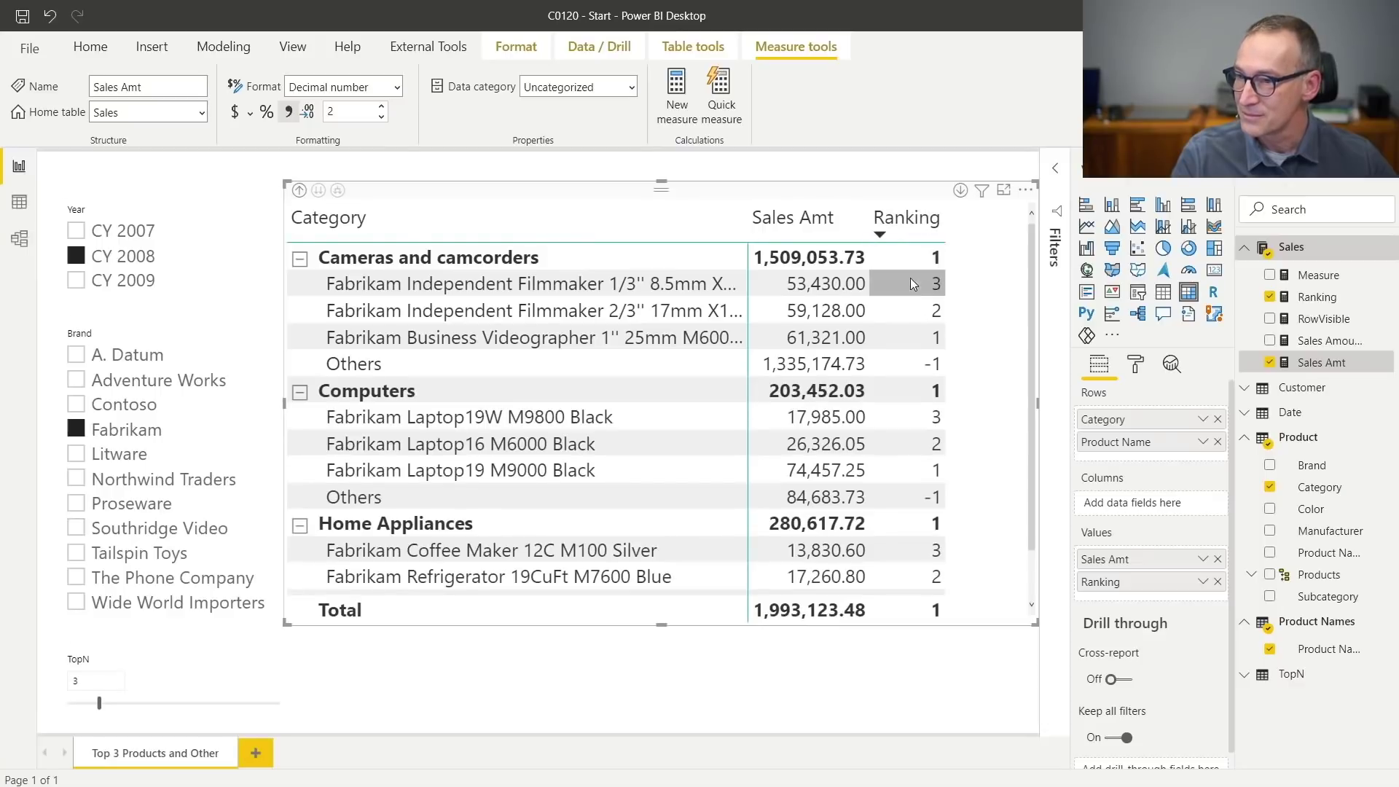
Sort the matrix by Ranking in ascending order and open the Ranking measure's formula to inspect its IF results.
{"action": "left_click", "coordinate": [916, 216]}
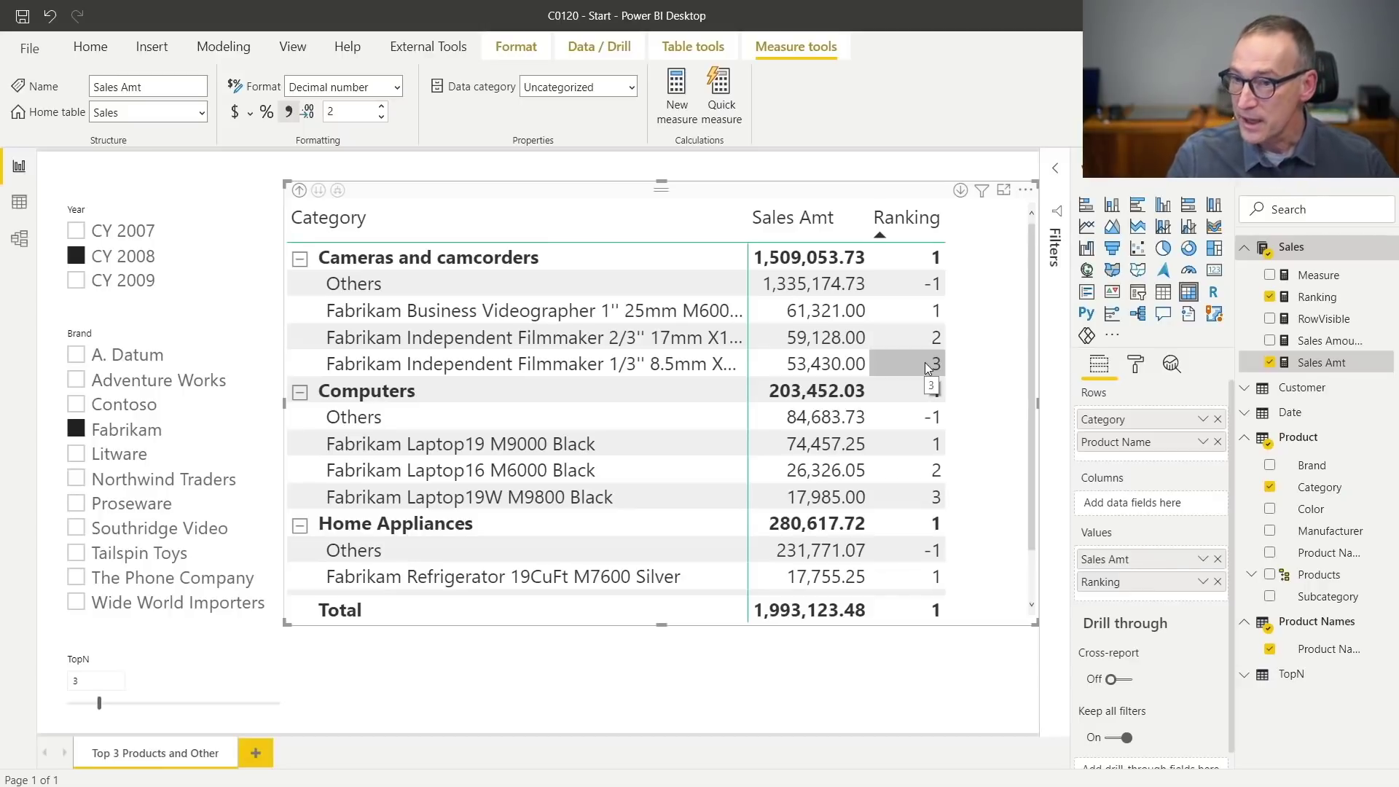
{"action": "left_click", "coordinate": [1317, 298]}
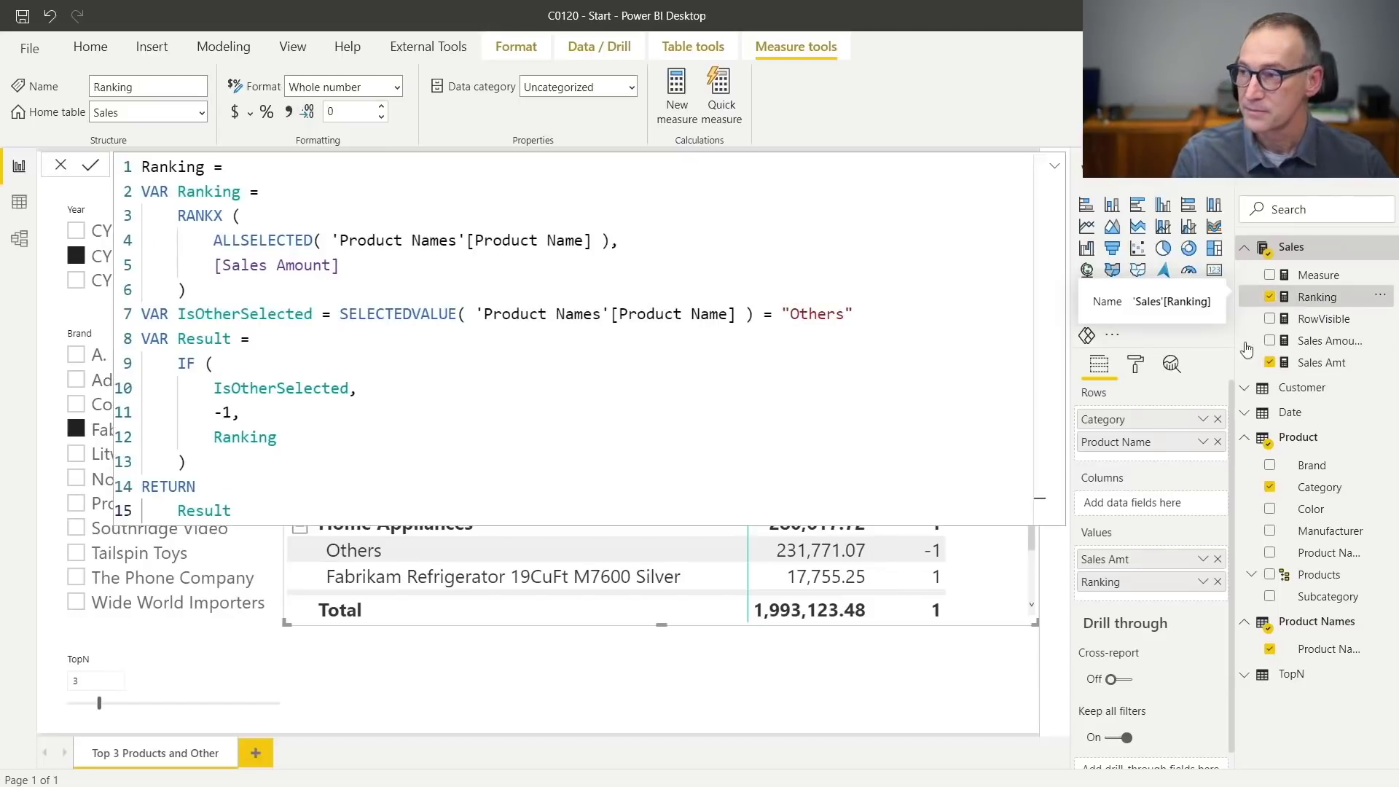
{"action": "left_click", "coordinate": [494, 315]}
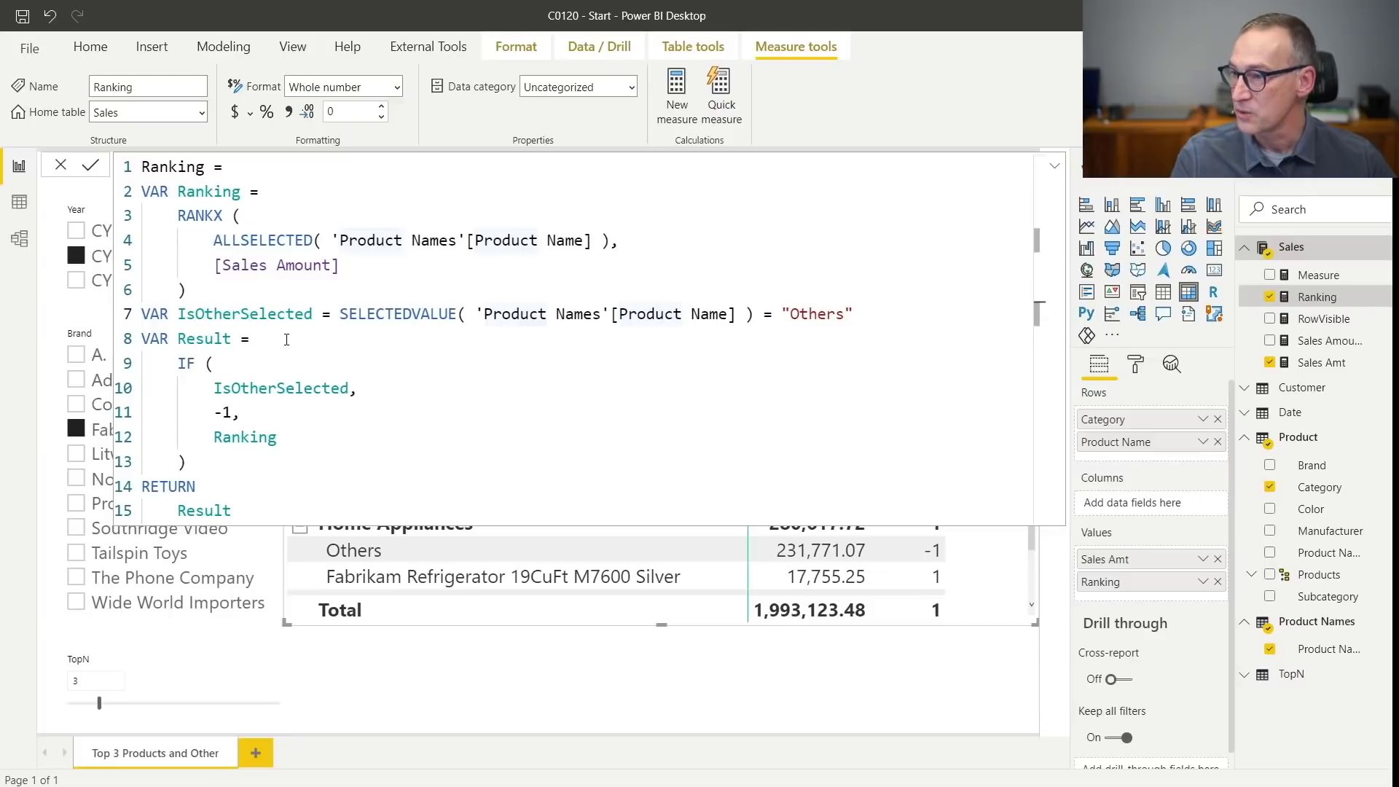
{"action": "double_click", "coordinate": [246, 439]}
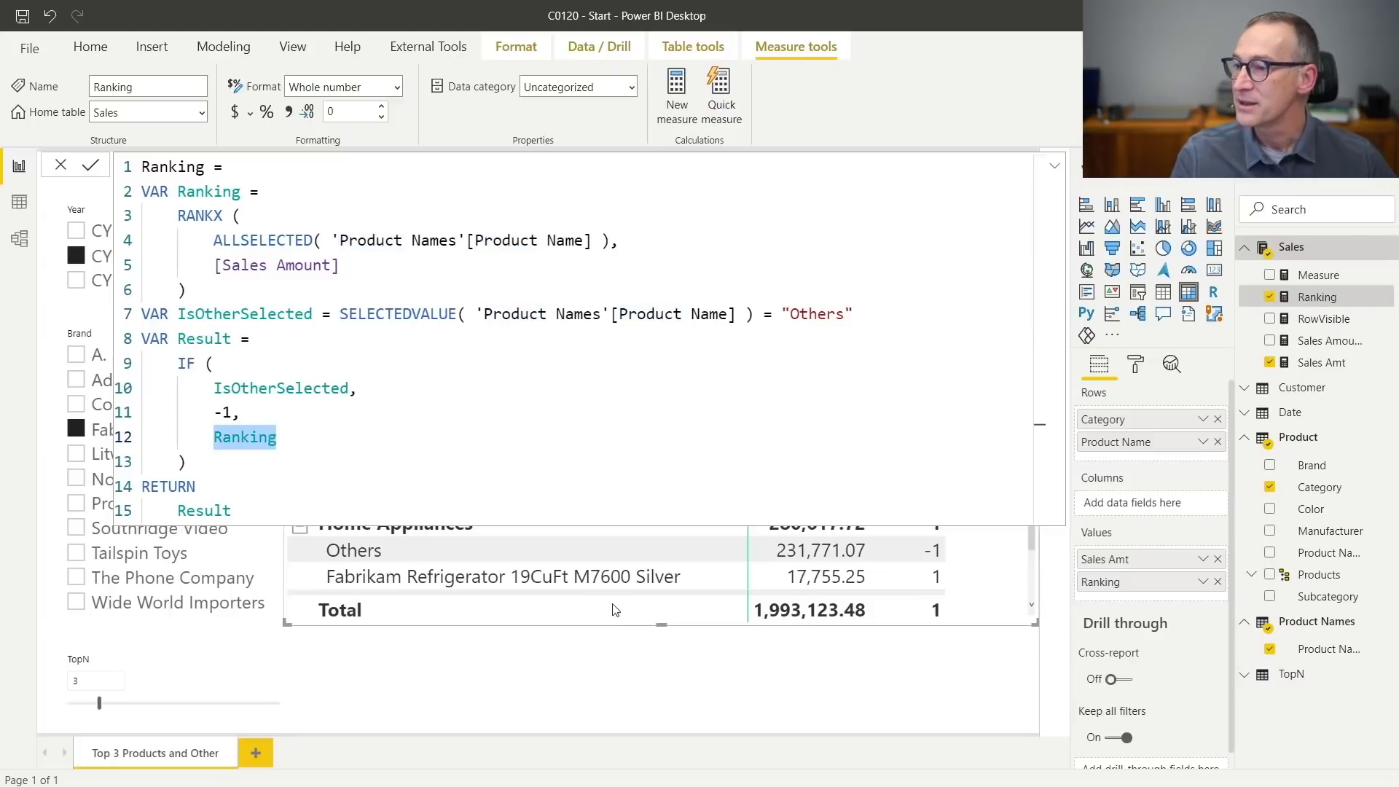
{"action": "left_click", "coordinate": [223, 413]}
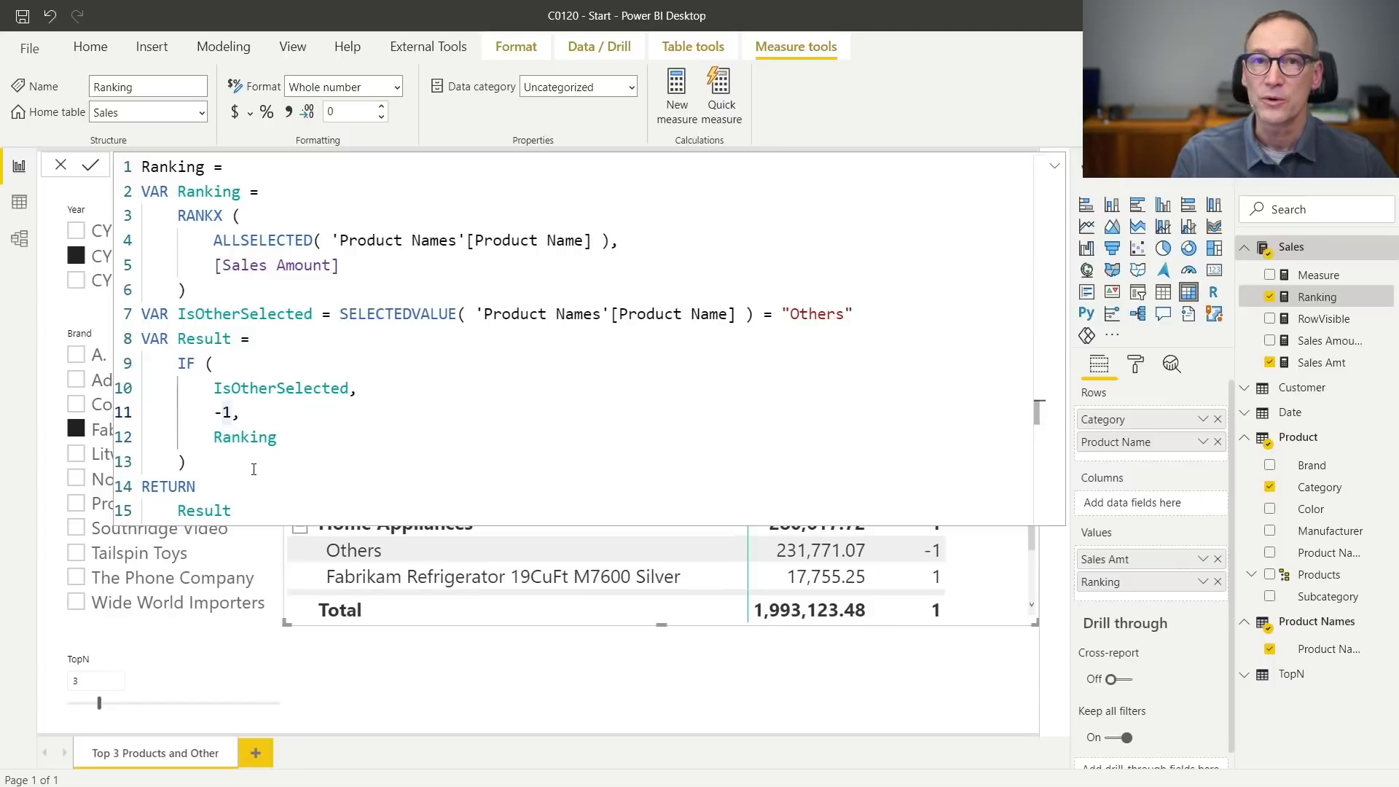
{"action": "double_click", "coordinate": [246, 440]}
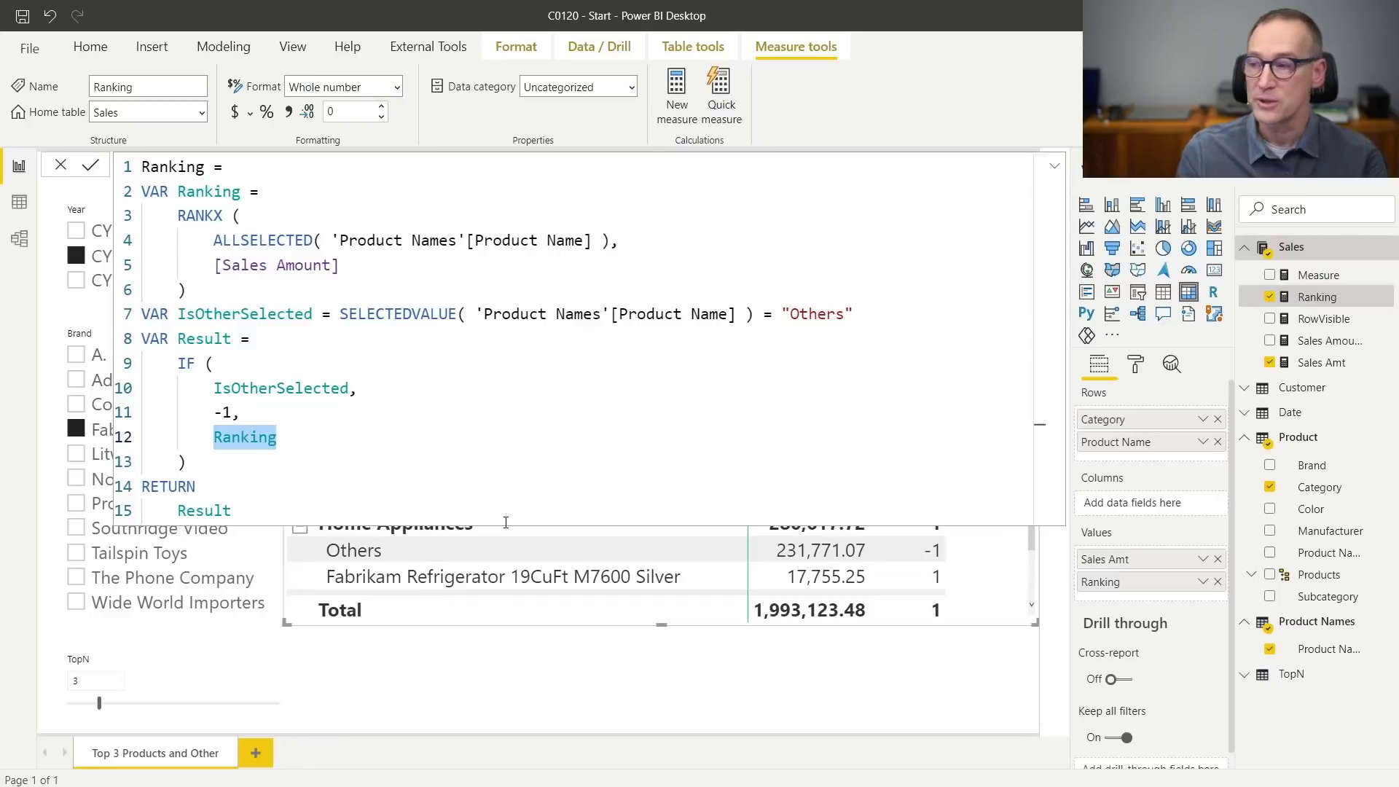
Begin a nested IF in the false branch of Result, with a condition testing Ranking with the <= operator.
{"action": "key", "text": "Left"}
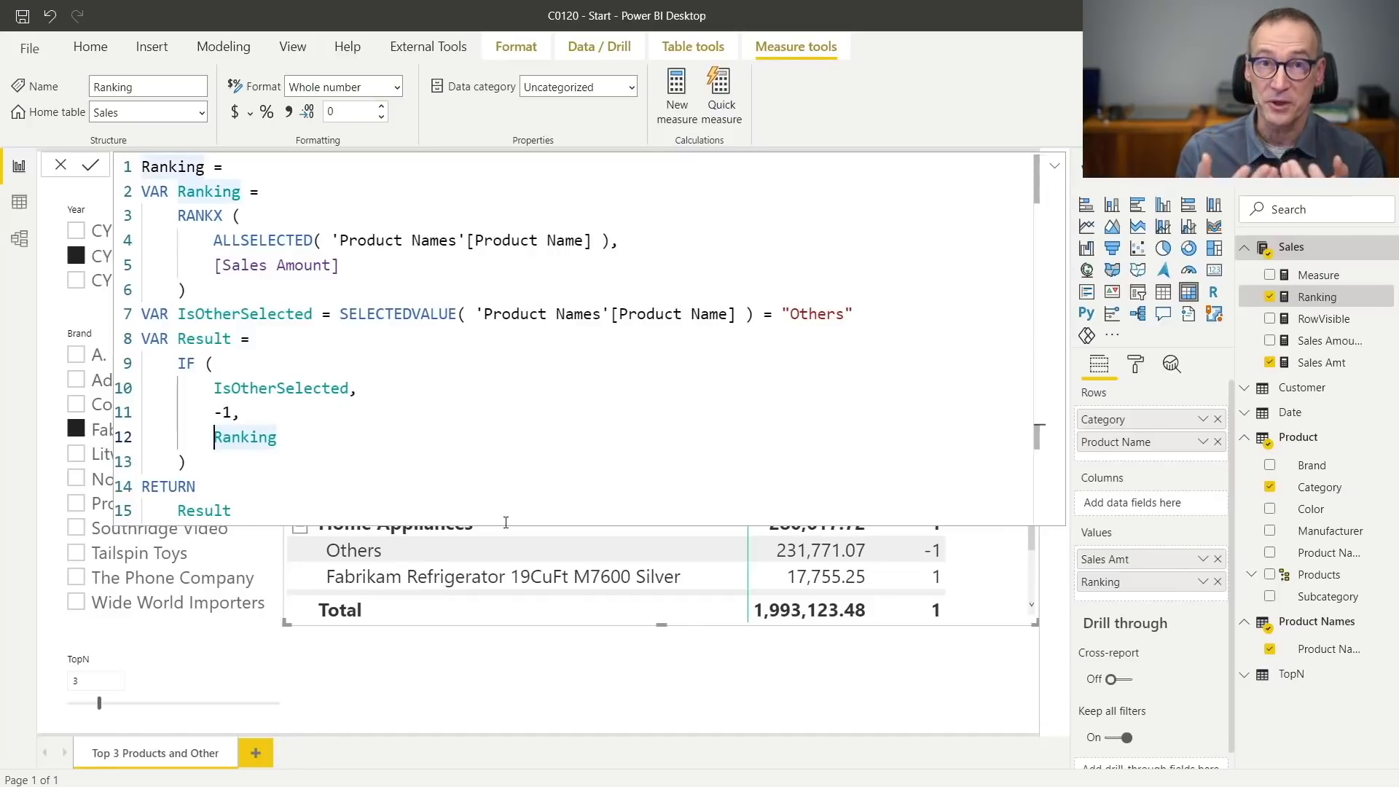
{"action": "key", "text": "End"}
{"action": "key", "text": "Home"}
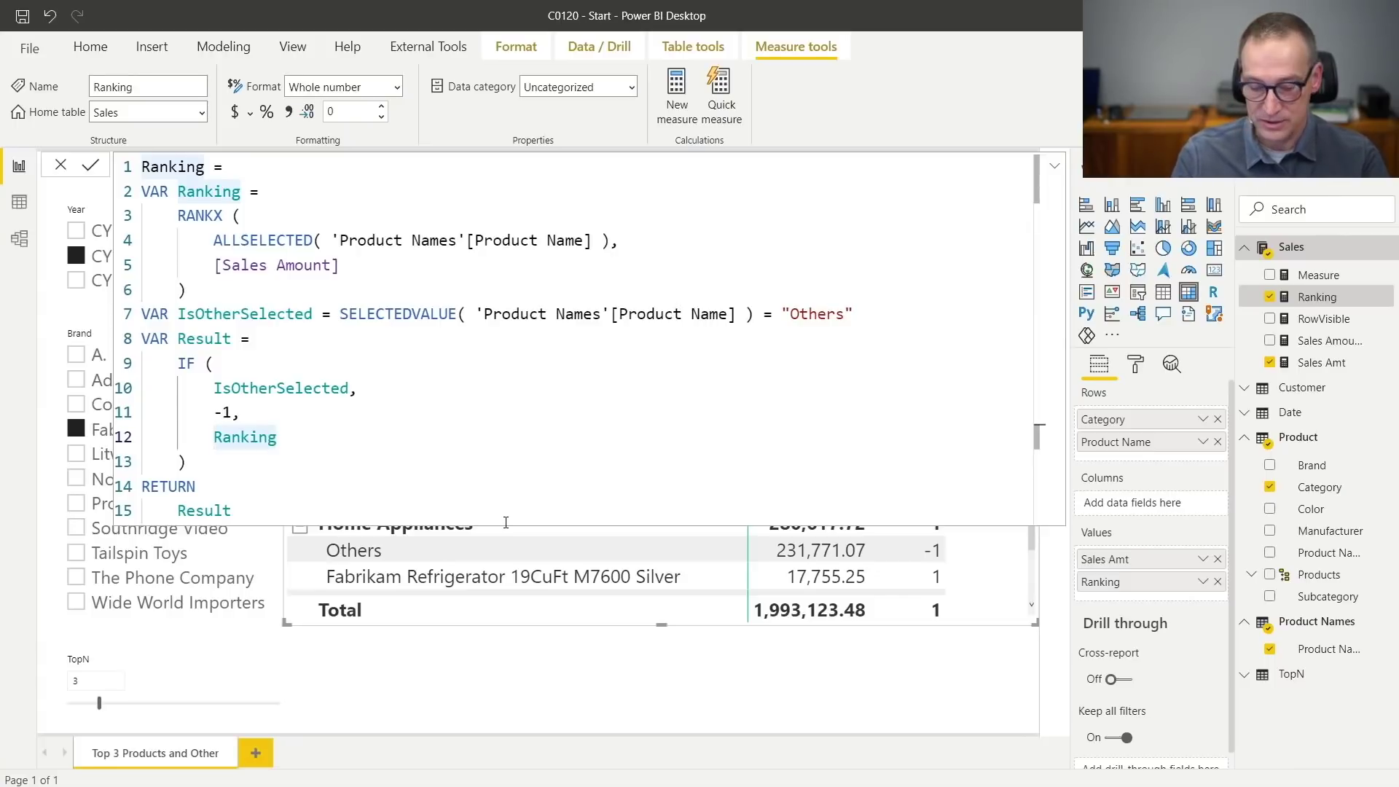
{"action": "type", "text": "IF ("}
{"action": "key", "text": "End"}
{"action": "type", "text": "<"}
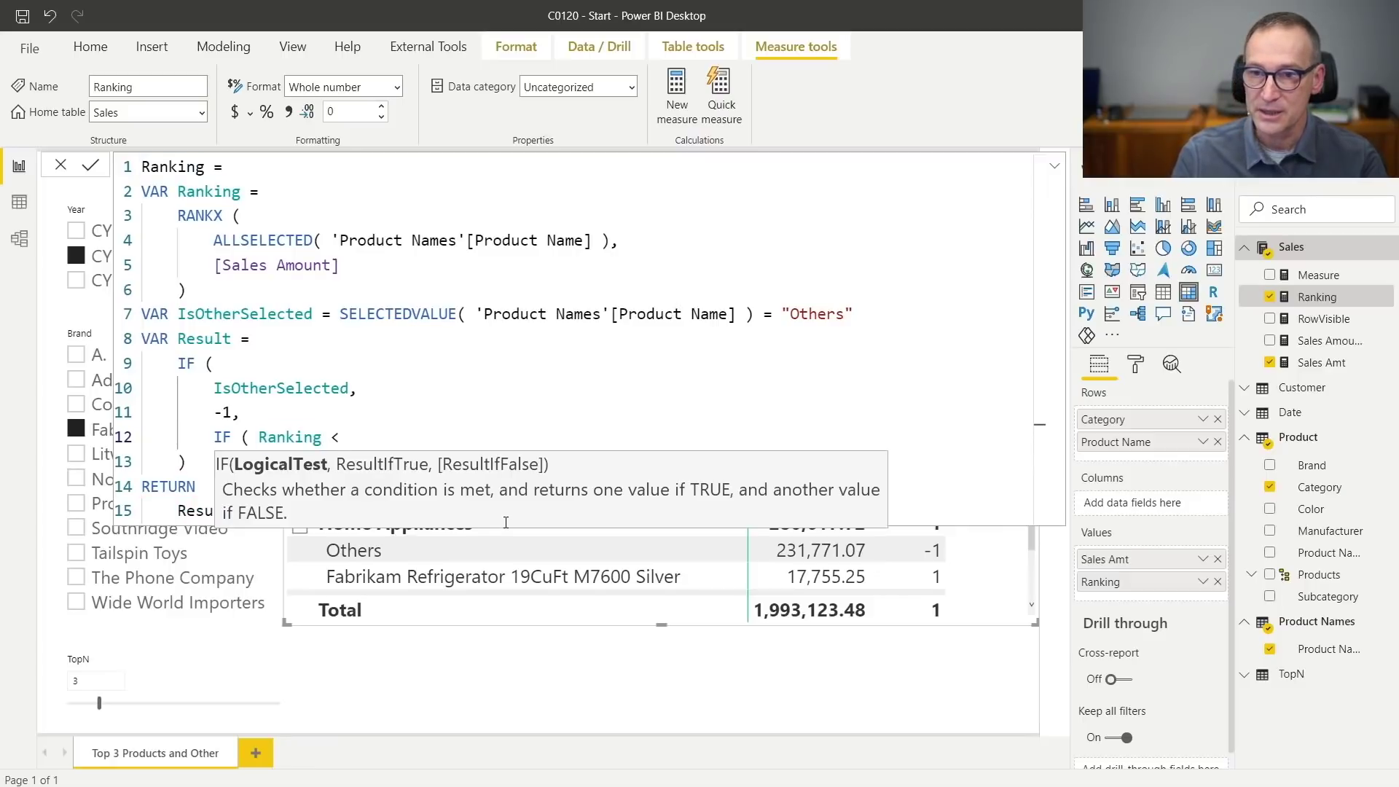
{"action": "type", "text": "= Productst"}
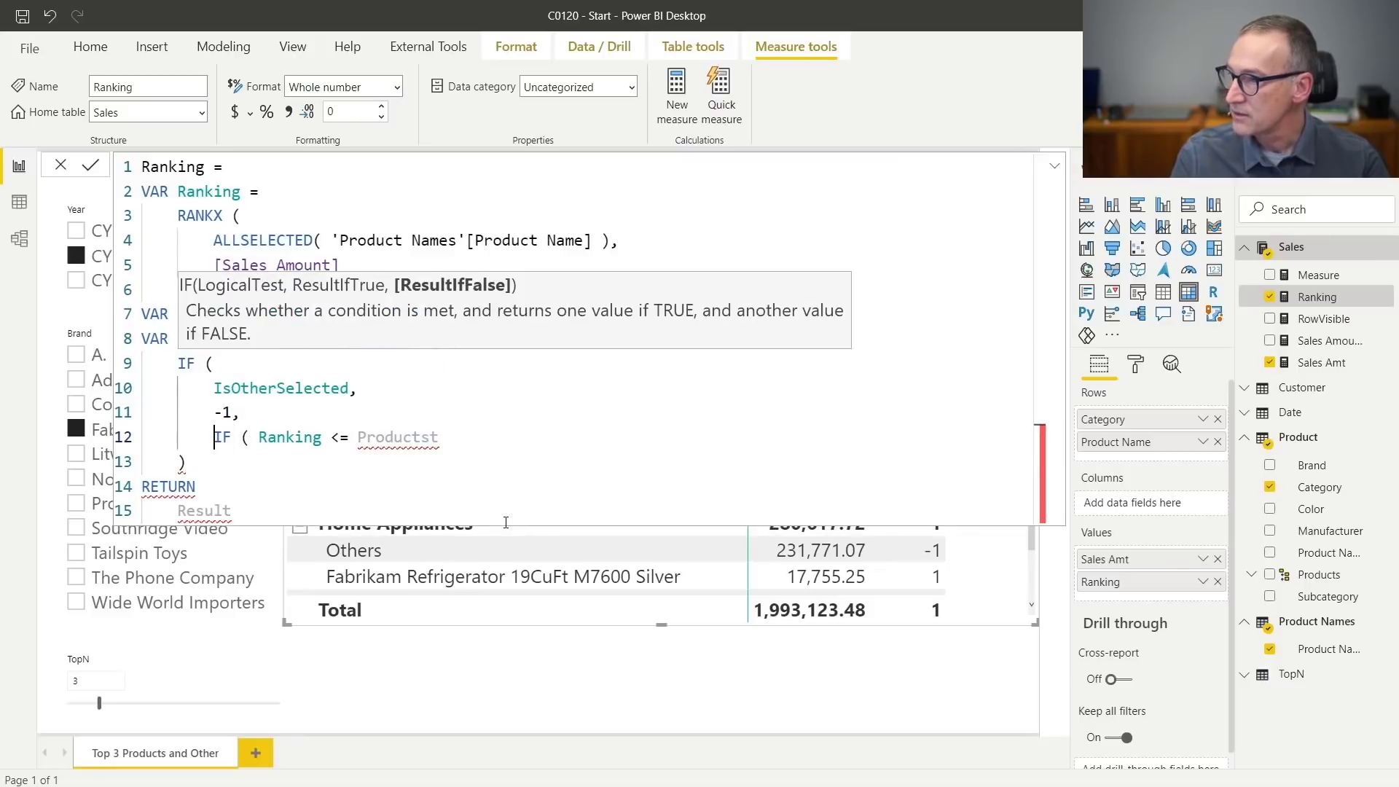
Declare a ProductsToRank variable equal to [TopN Value] on a new line above the Ranking variable.
{"action": "key", "text": "ctrl+Home"}
{"action": "key", "text": "End"}
{"action": "key", "text": "Return"}
{"action": "type", "text": "VAR ProductsToRank = "}
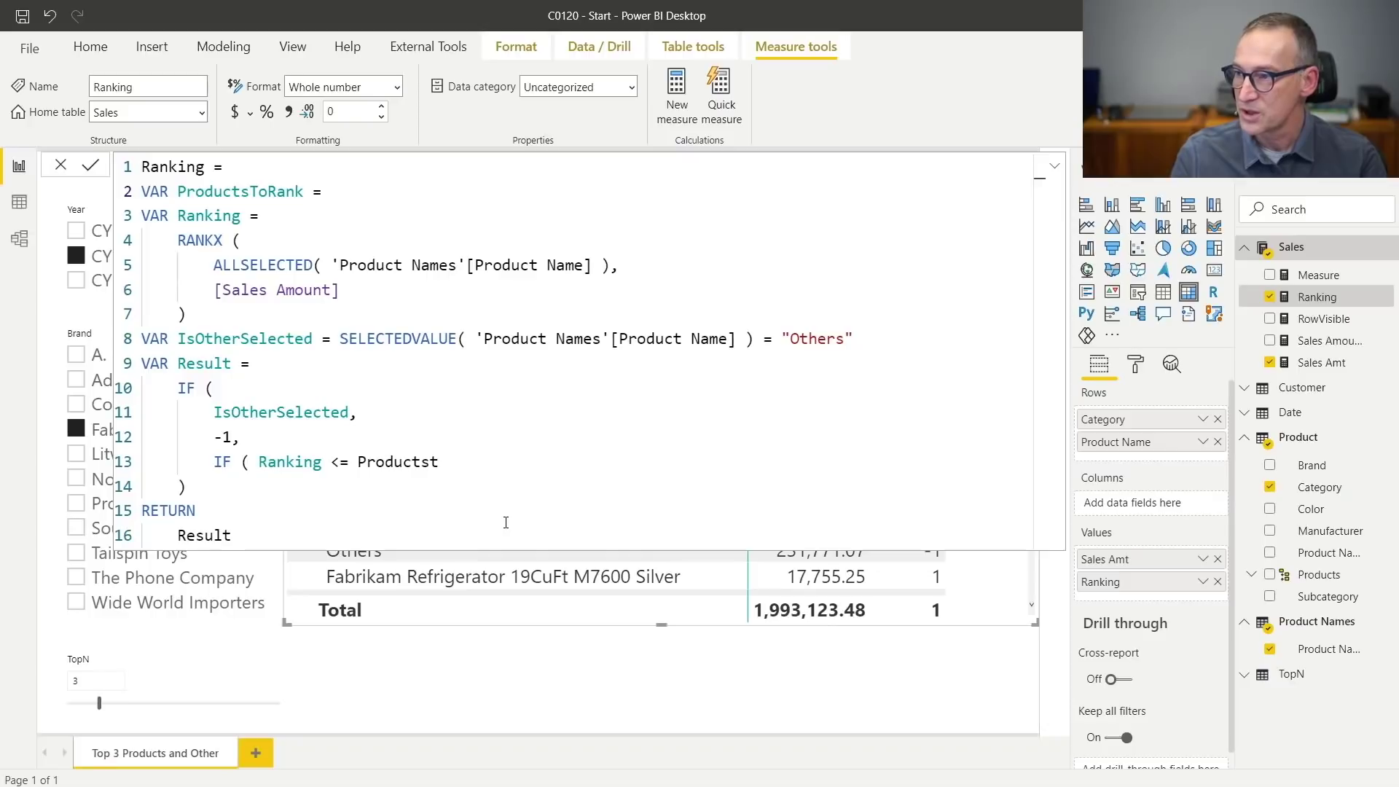
{"action": "type", "text": "["}
{"action": "key", "text": "Down"}
{"action": "key", "text": "Down"}
{"action": "key", "text": "Down"}
{"action": "key", "text": "Down"}
{"action": "key", "text": "Tab"}
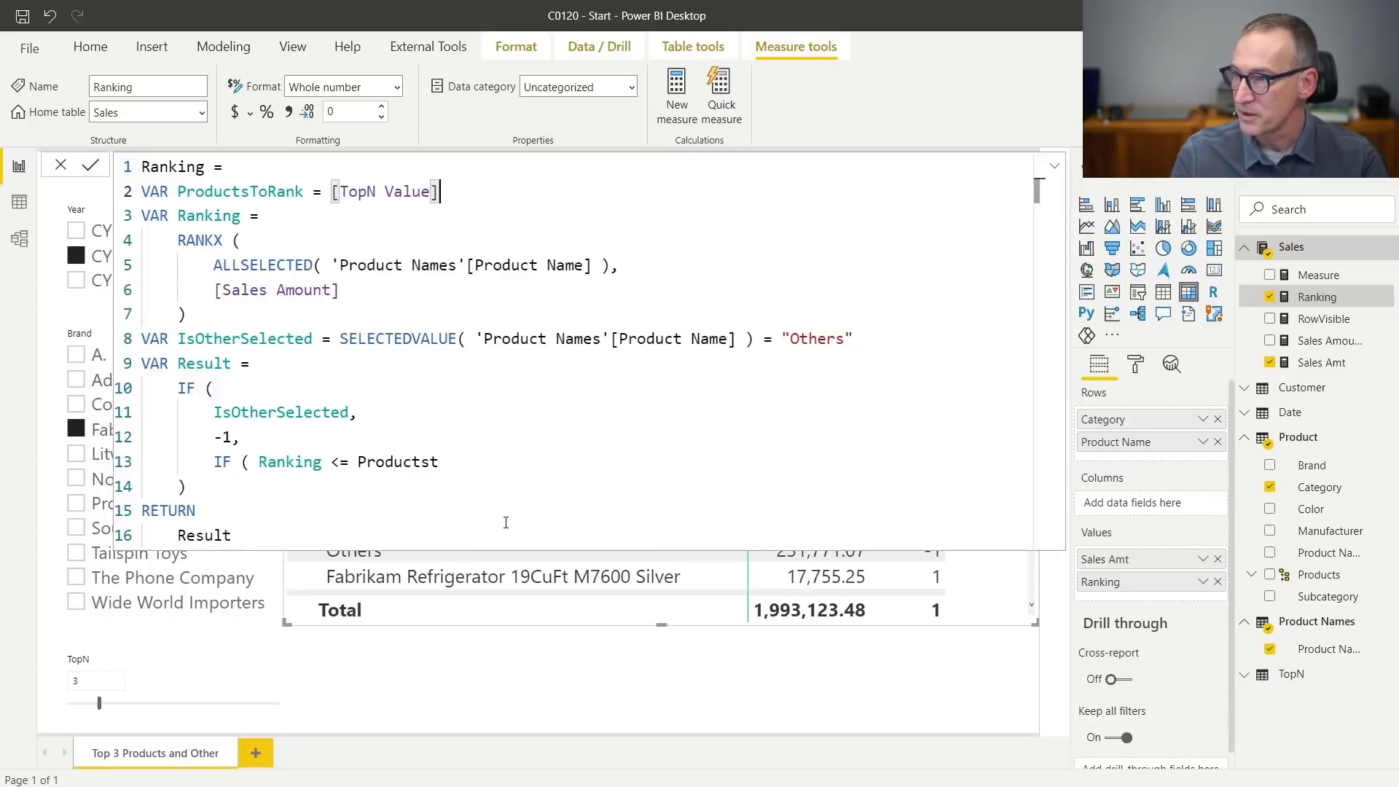
Replace the partial name in the nested IF condition with the ProductsToRank variable copied from its declaration.
{"action": "key", "text": "Down"}
{"action": "key", "text": "Home"}
{"action": "key", "text": "Up"}
{"action": "key", "text": "ctrl+Right"}
{"action": "key", "text": "ctrl+shift+Right"}
{"action": "key", "text": "ctrl+c"}
{"action": "key", "text": "Down"}
{"action": "key", "text": "Down"}
{"action": "key", "text": "Down"}
{"action": "key", "text": "Down"}
{"action": "key", "text": "Down"}
{"action": "key", "text": "Down"}
{"action": "key", "text": "Down"}
{"action": "key", "text": "Down"}
{"action": "key", "text": "Down"}
{"action": "key", "text": "Down"}
{"action": "key", "text": "Down"}
{"action": "key", "text": "End"}
{"action": "key", "text": "ctrl+shift+Left"}
{"action": "key", "text": "ctrl+v"}
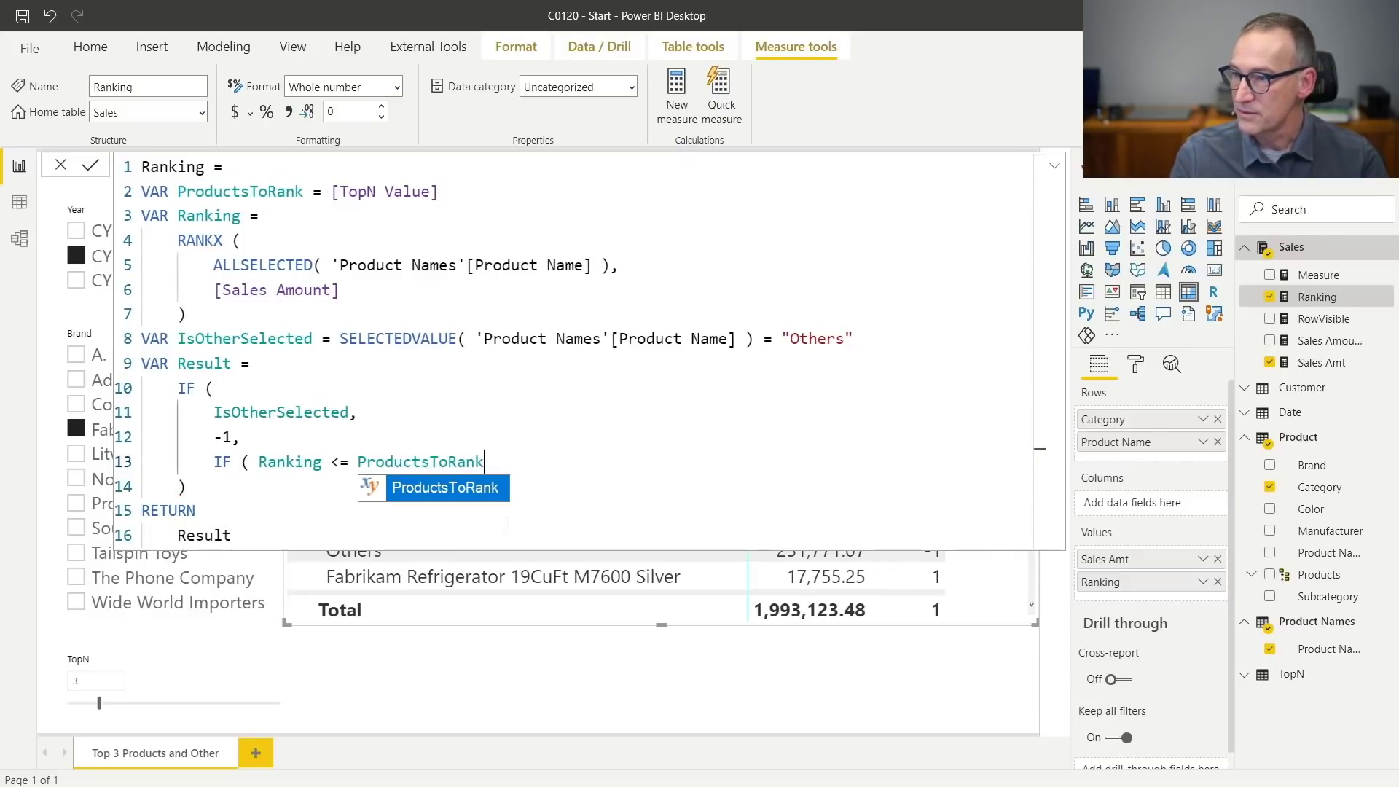
{"action": "key", "text": "Escape"}
{"action": "key", "text": "Down"}
{"action": "key", "text": "Up"}
Make the nested IF return Ranking when true and Ranking + 1 otherwise, and close its parenthesis.
{"action": "type", "text": ","}
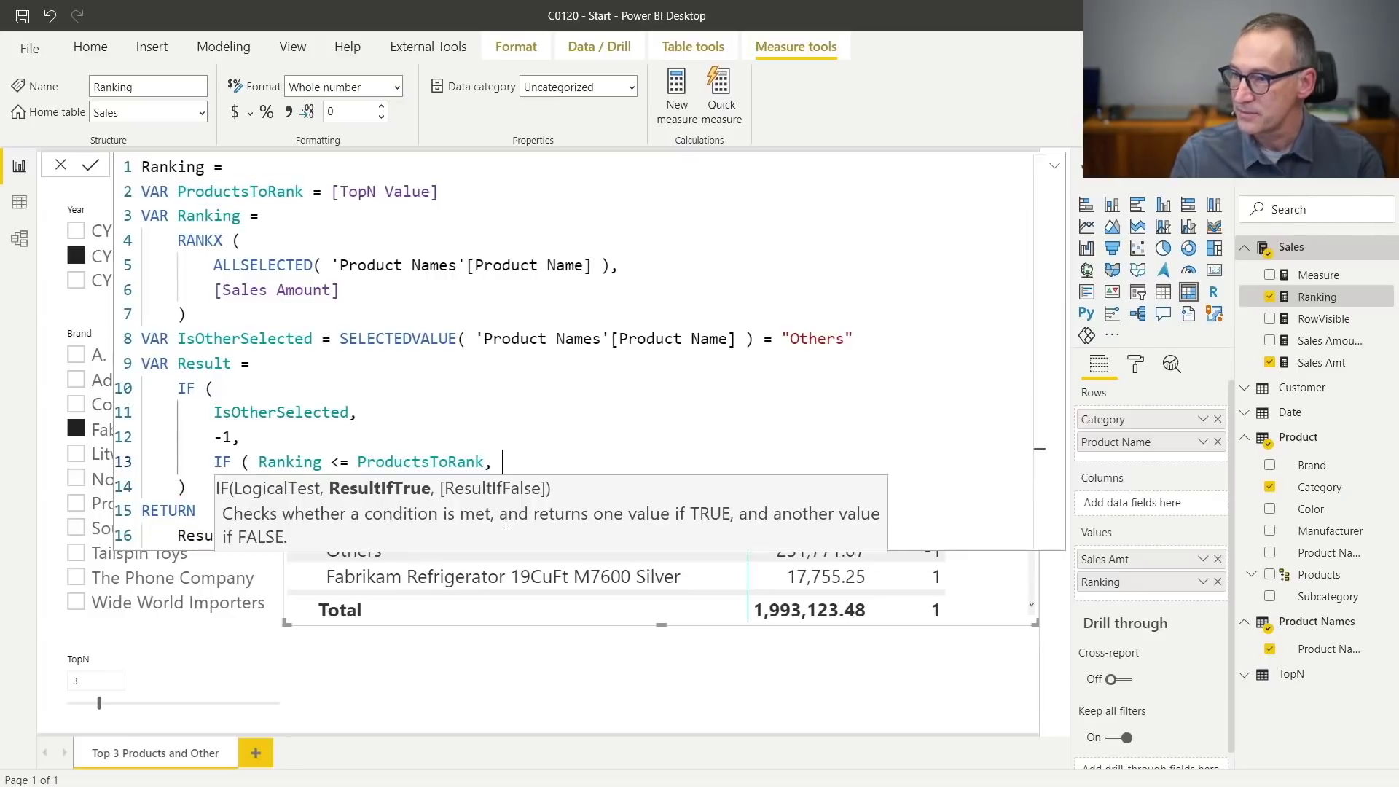
{"action": "type", "text": " Ranking"}
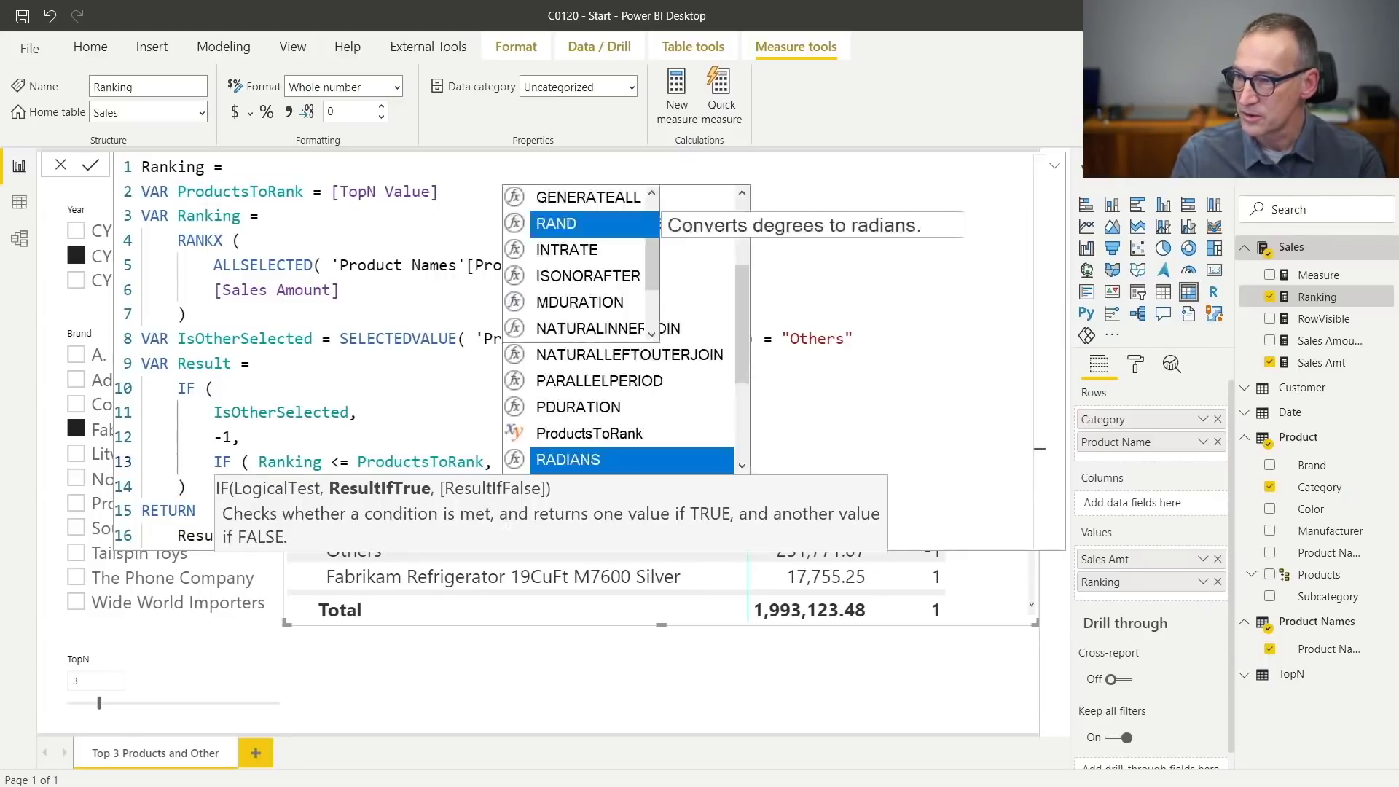
{"action": "key", "text": "Escape"}
{"action": "type", "text": ", Ranking,"}
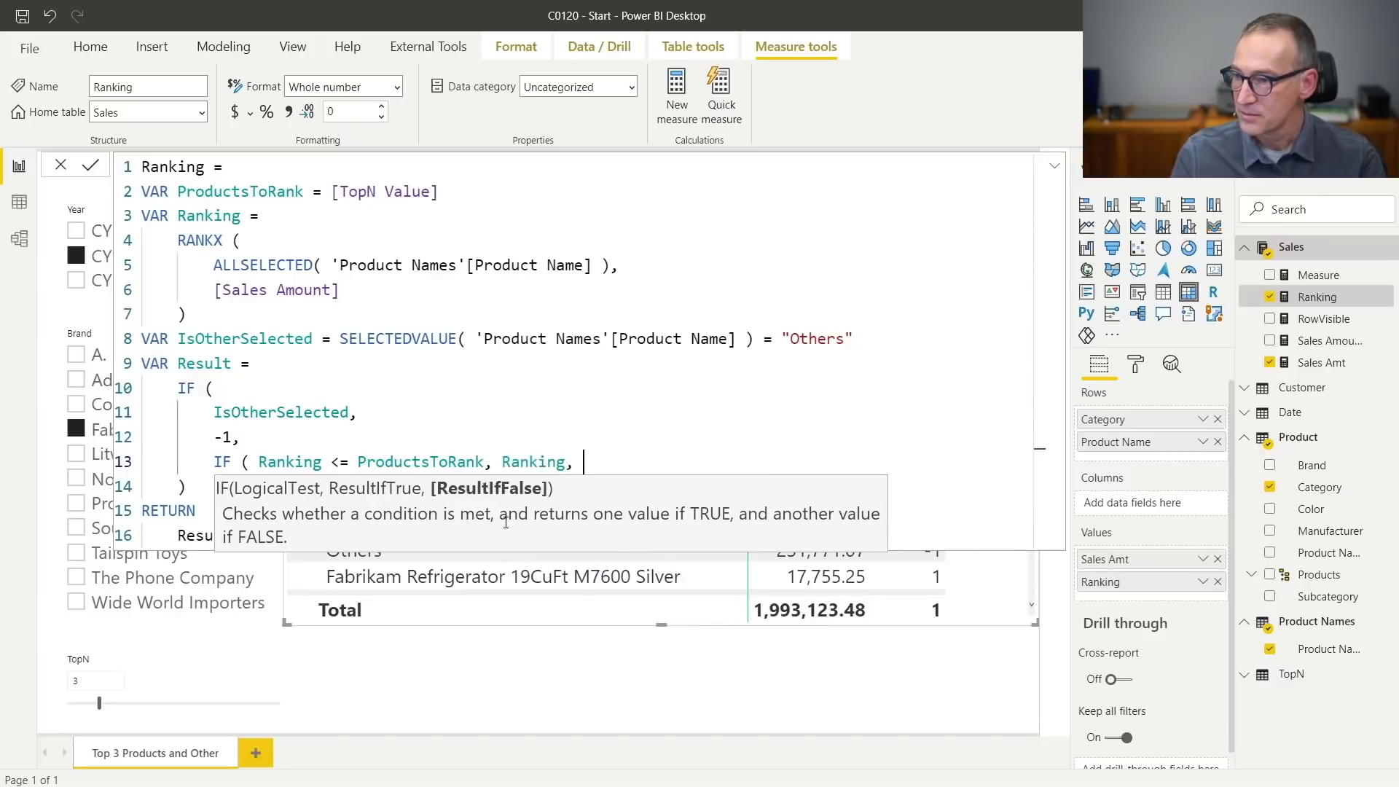
{"action": "type", "text": "Ranking"}
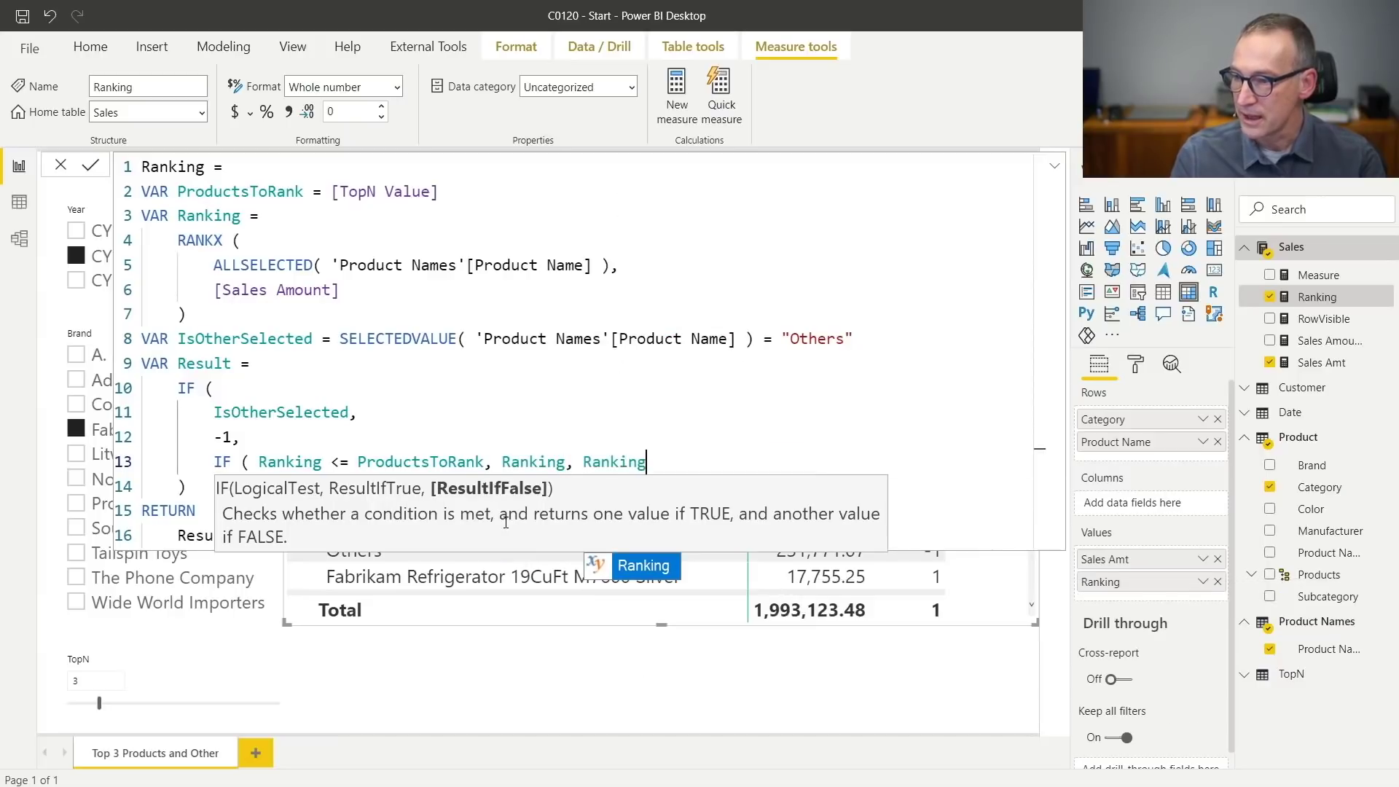
{"action": "type", "text": " + 1 )"}
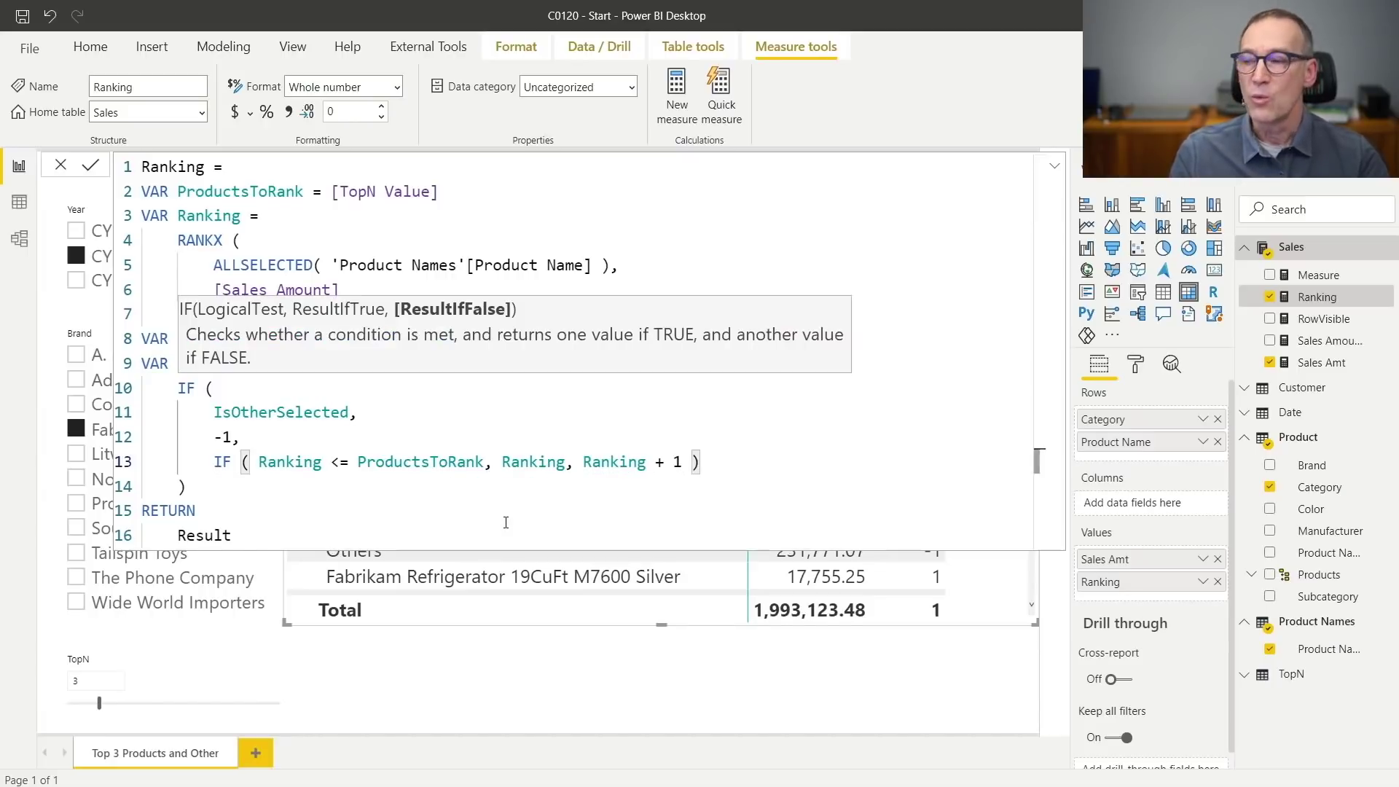
Replace the -1 returned for IsOtherSelected in the Ranking measure with 4 and commit the formula.
{"action": "key", "text": "Down"}
{"action": "key", "text": "Down"}
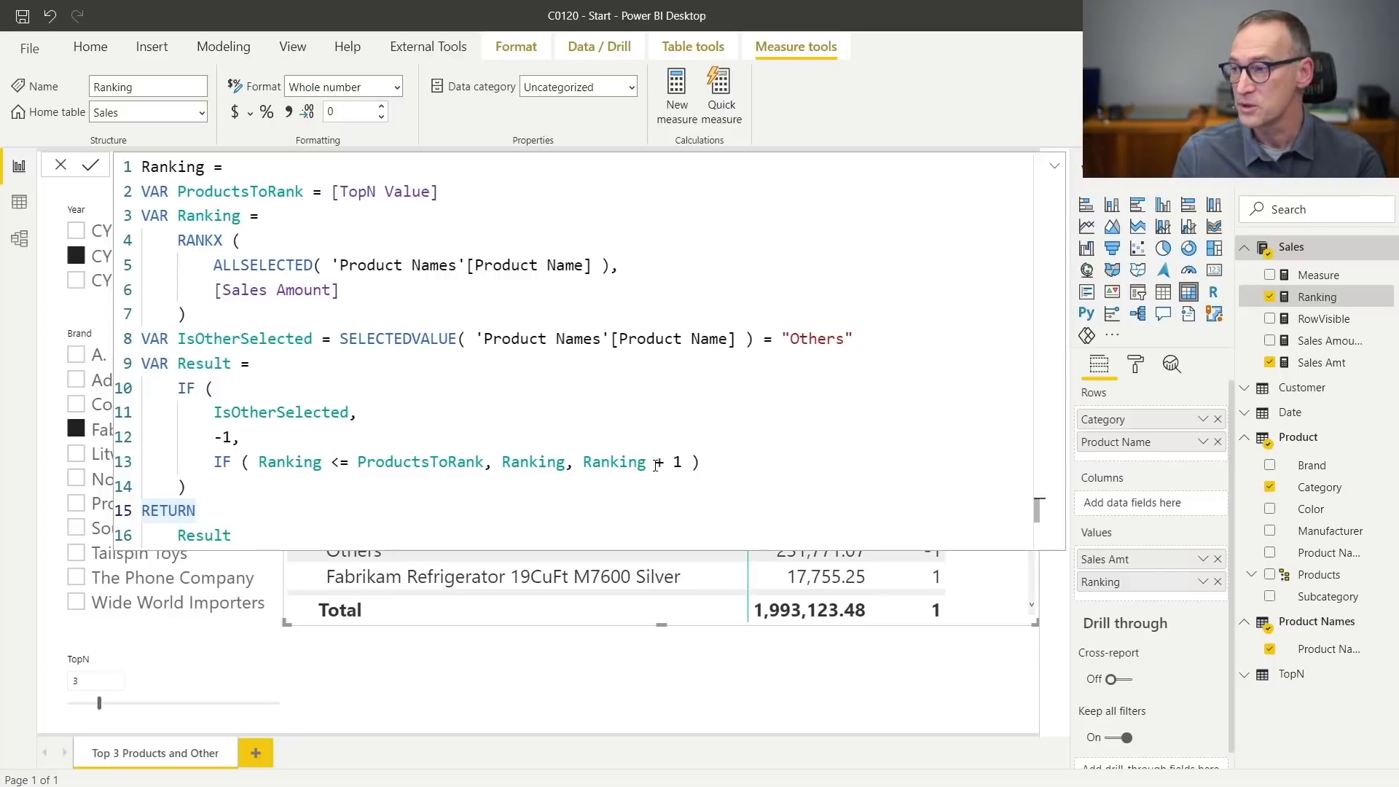
{"action": "key", "text": "Up"}
{"action": "key", "text": "Up"}
{"action": "key", "text": "Up"}
{"action": "key", "text": "End"}
{"action": "key", "text": "Left"}
{"action": "key", "text": "shift+Left"}
{"action": "key", "text": "shift+Left"}
{"action": "type", "text": "4"}
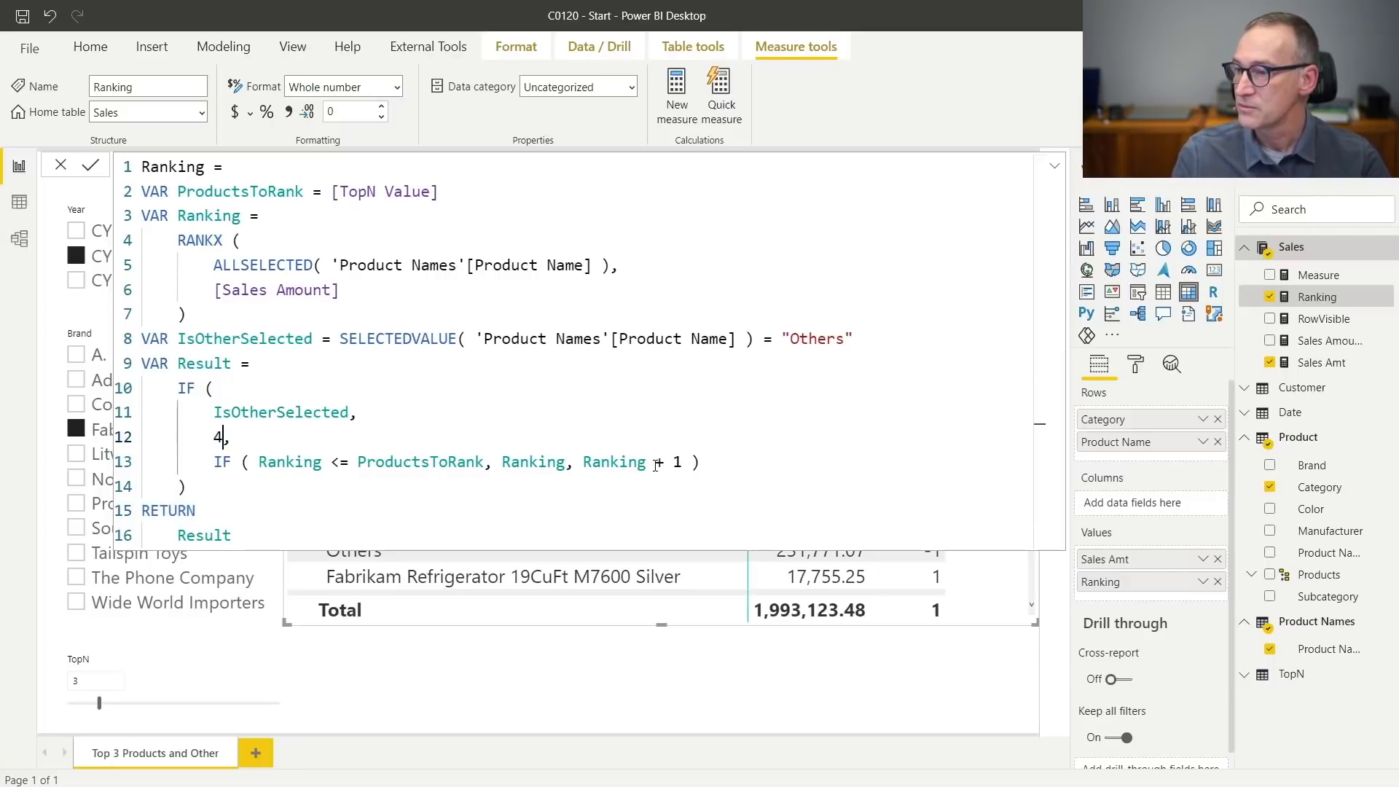
{"action": "key", "text": "Down"}
{"action": "key", "text": "Down"}
{"action": "key", "text": "Down"}
{"action": "key", "text": "Down"}
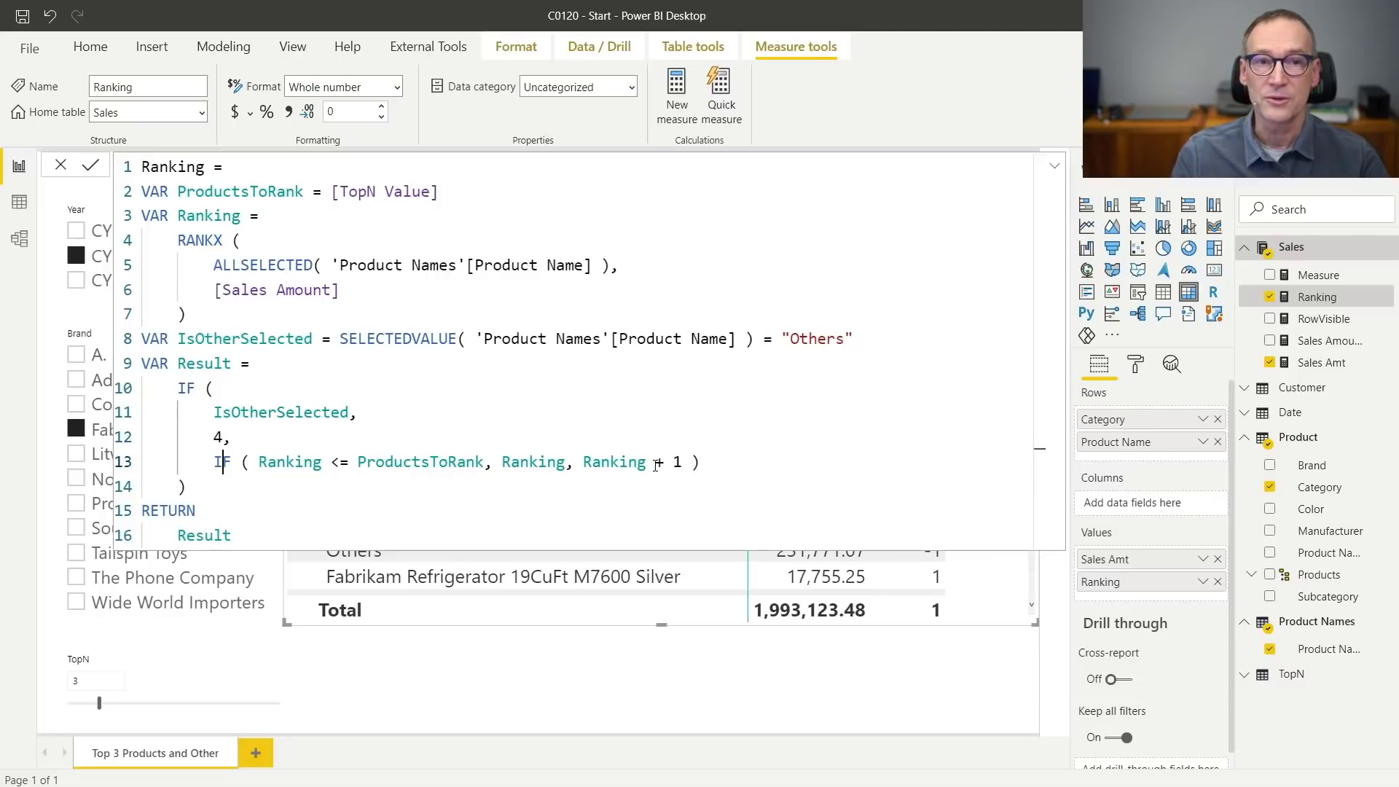
{"action": "key", "text": "Return"}
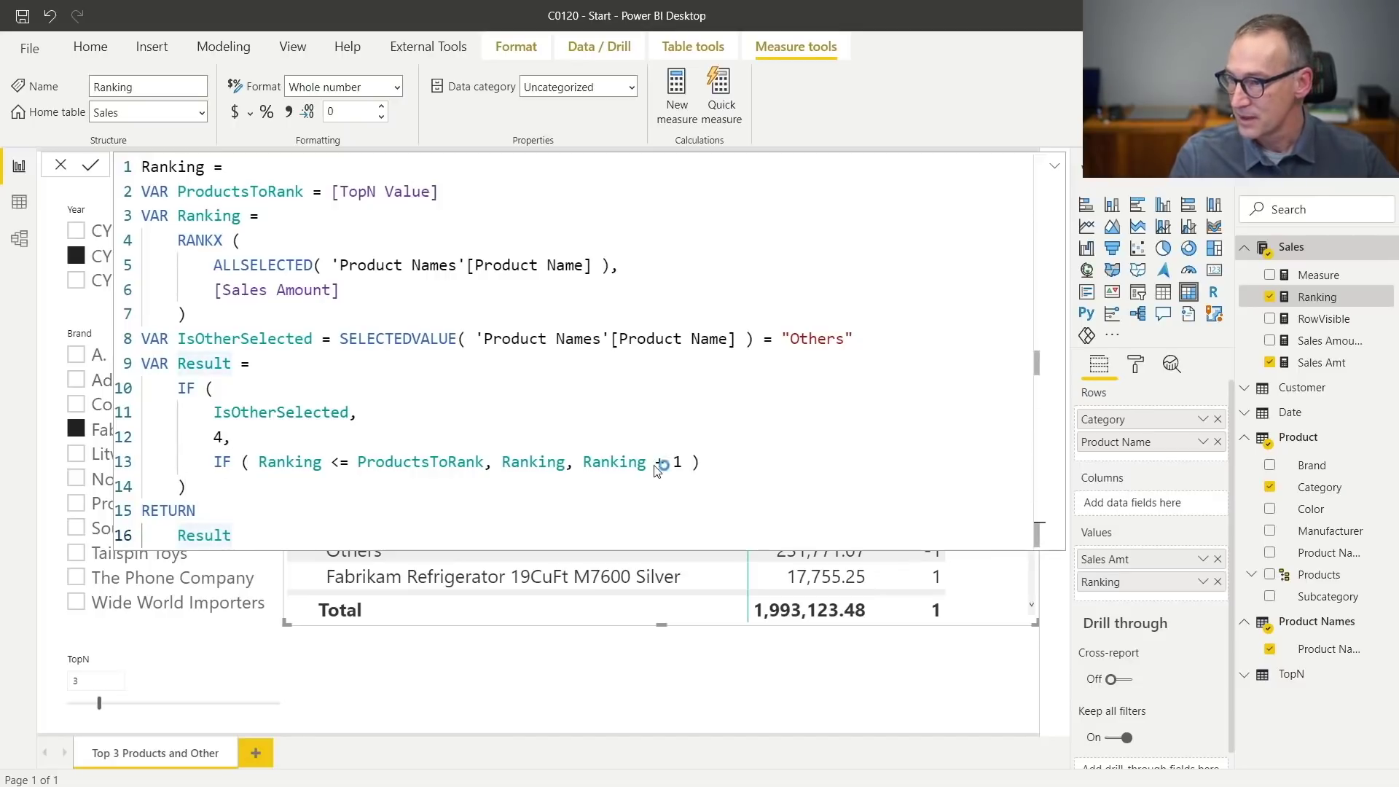
{"action": "left_click", "coordinate": [719, 662]}
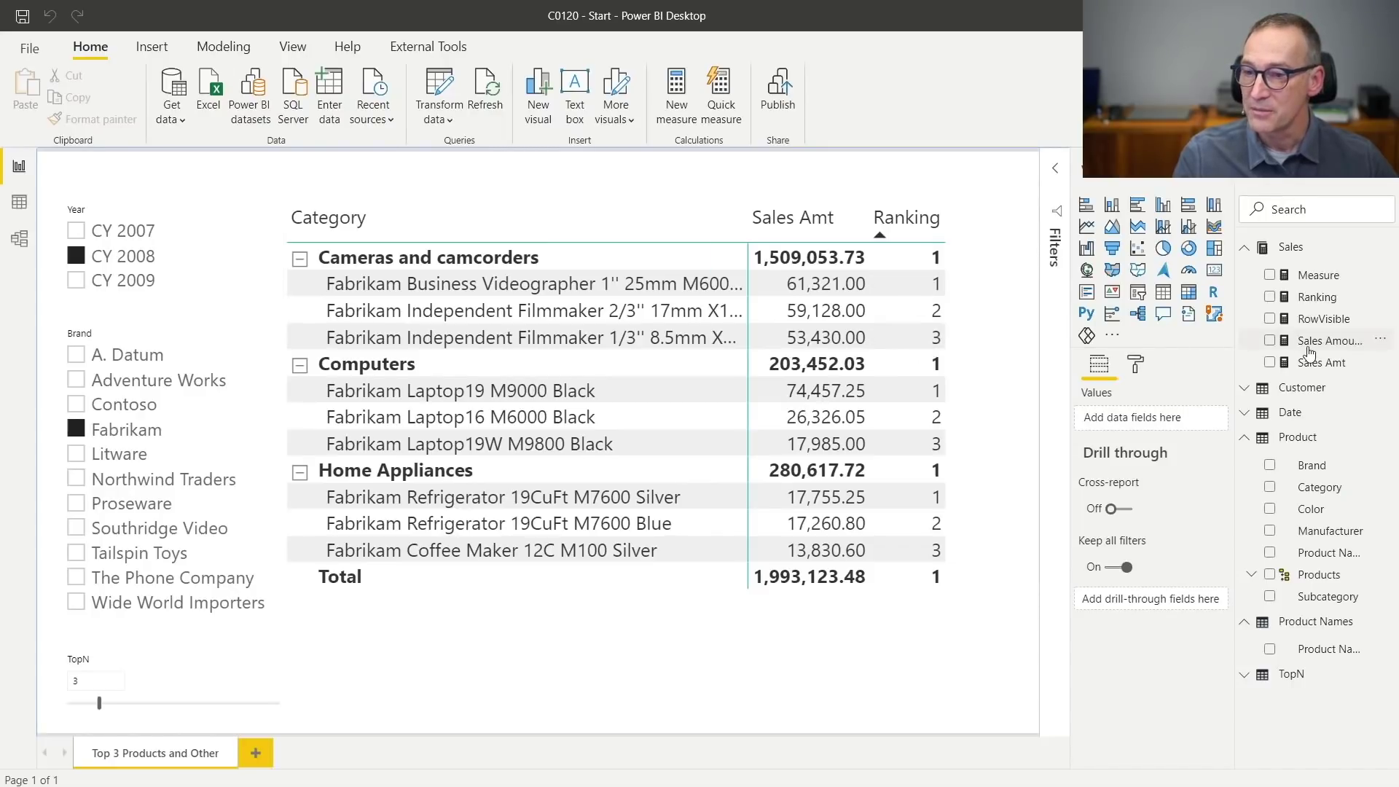
Edit the RowVisible measure so its Result compares Ranking with TopNValue + 1, and commit the formula.
{"action": "left_click", "coordinate": [1324, 319]}
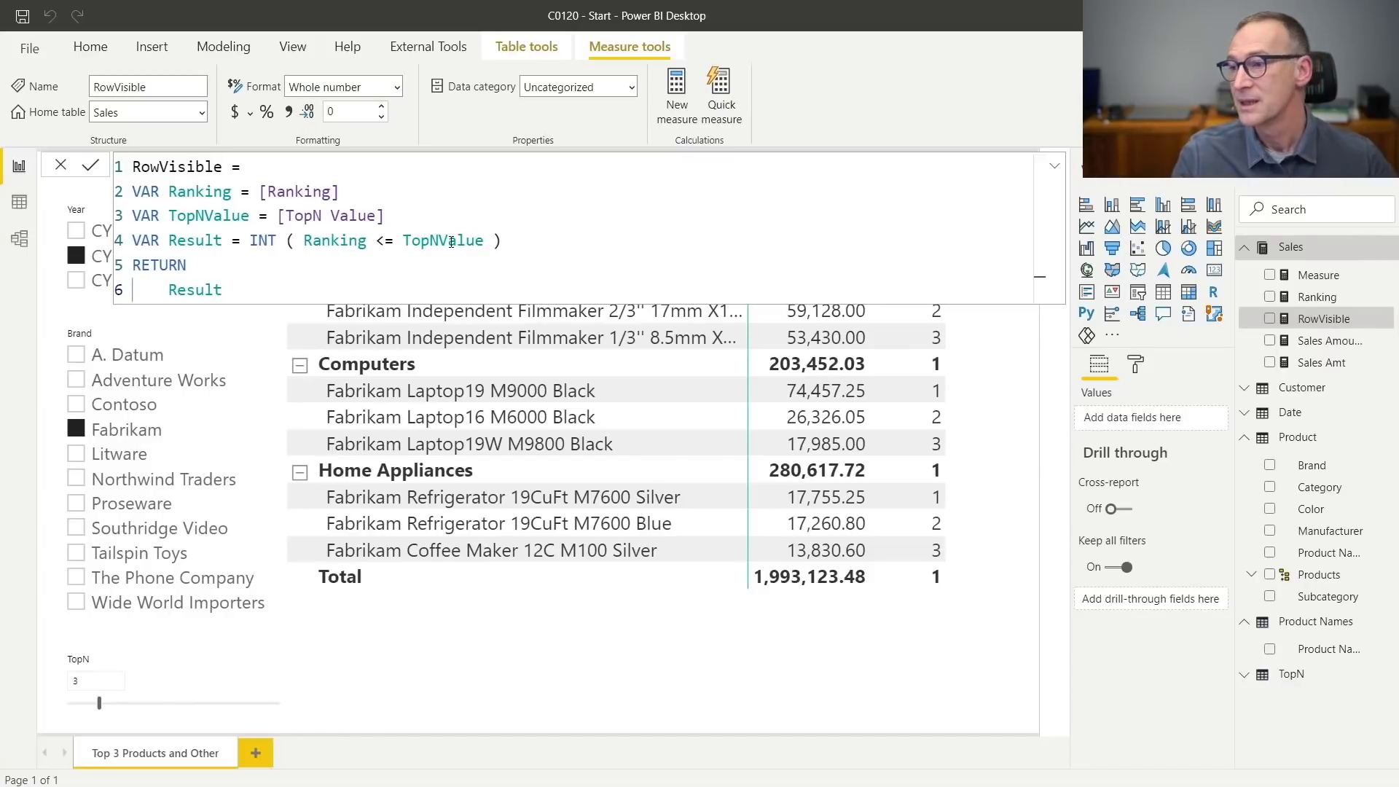
{"action": "left_click", "coordinate": [492, 239]}
{"action": "type", "text": "+ 1"}
{"action": "key", "text": "Down"}
{"action": "key", "text": "Down"}
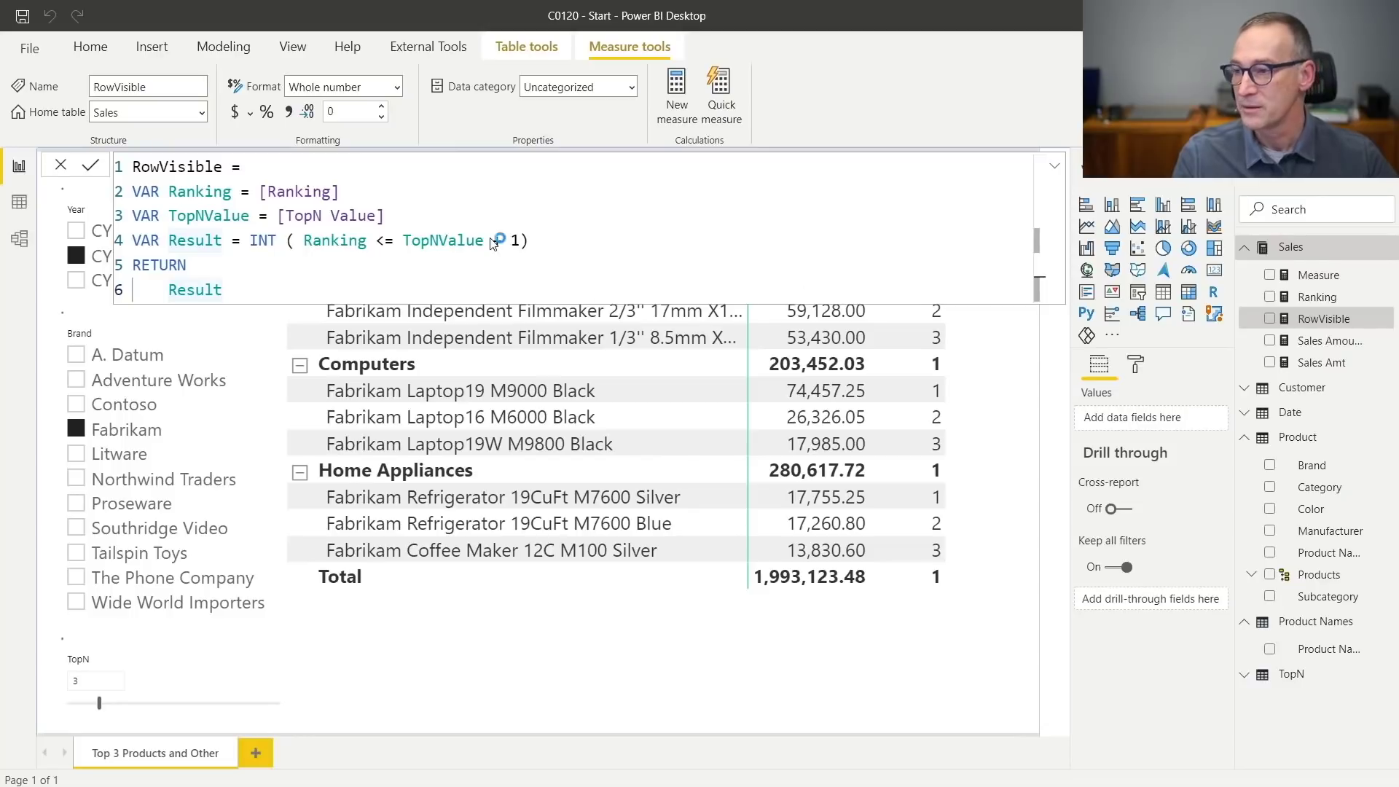
{"action": "key", "text": "Return"}
{"action": "left_click", "coordinate": [695, 668]}
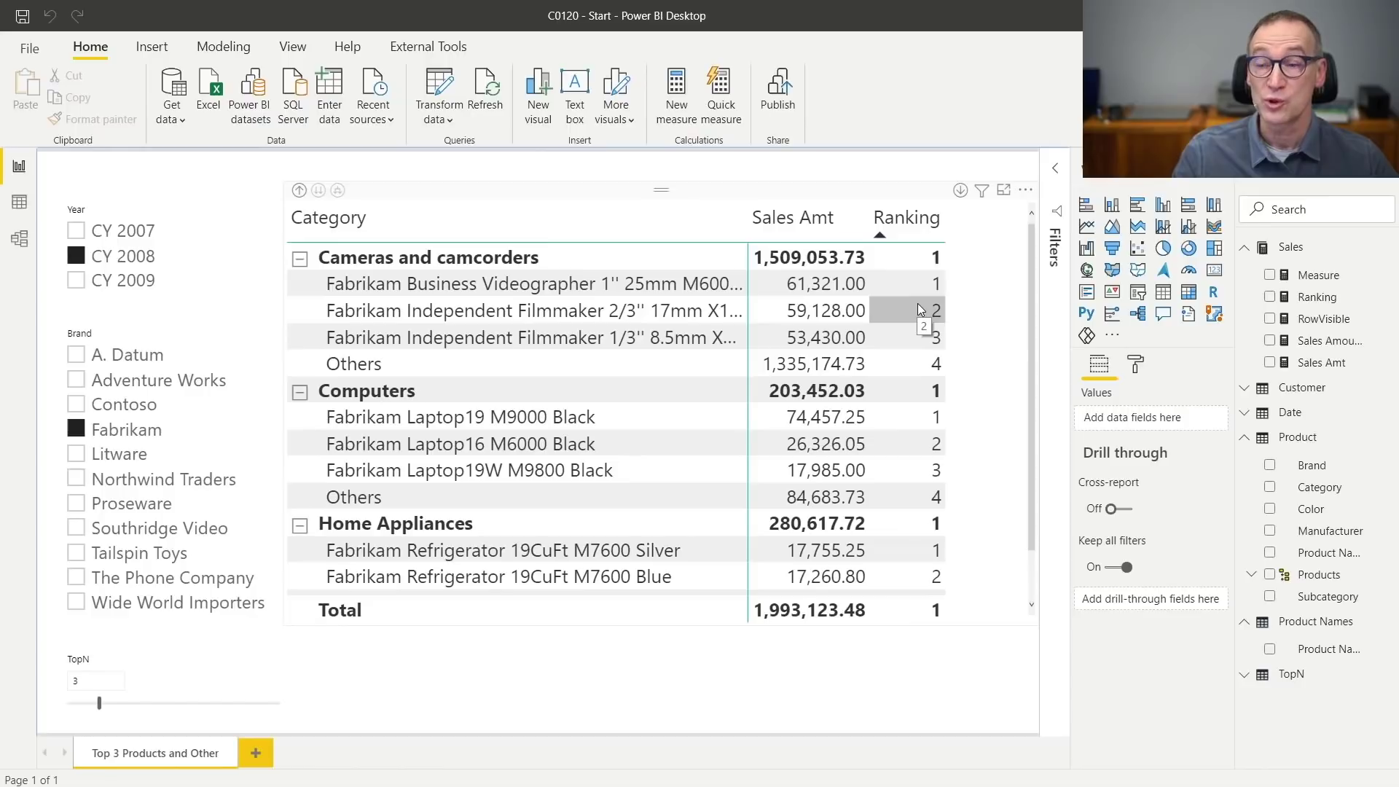
Try to hide the matrix's Ranking column by shrinking its width to nothing.
{"action": "left_click", "coordinate": [941, 221]}
{"action": "left_click_drag", "start_coordinate": [941, 220], "coordinate": [856, 224]}
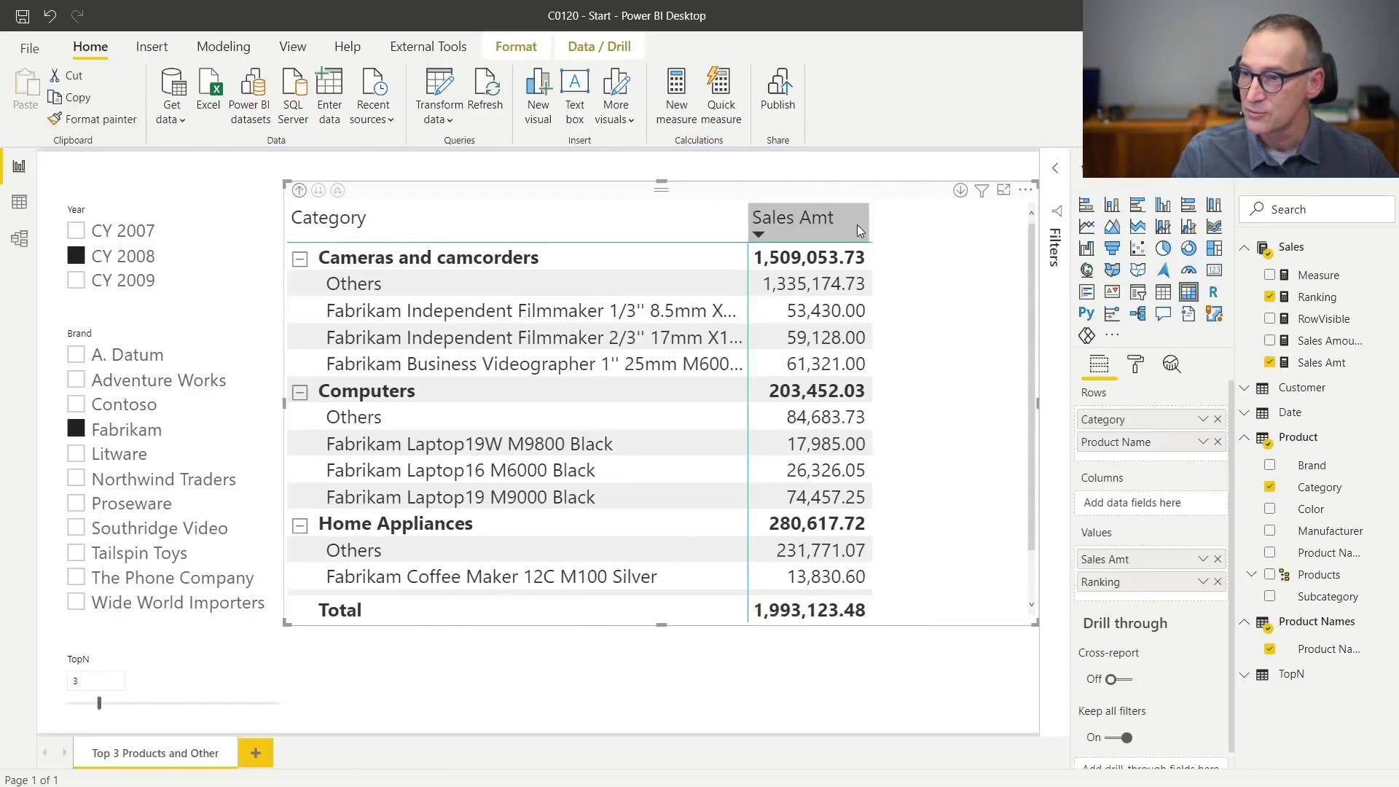
{"action": "left_click", "coordinate": [810, 680]}
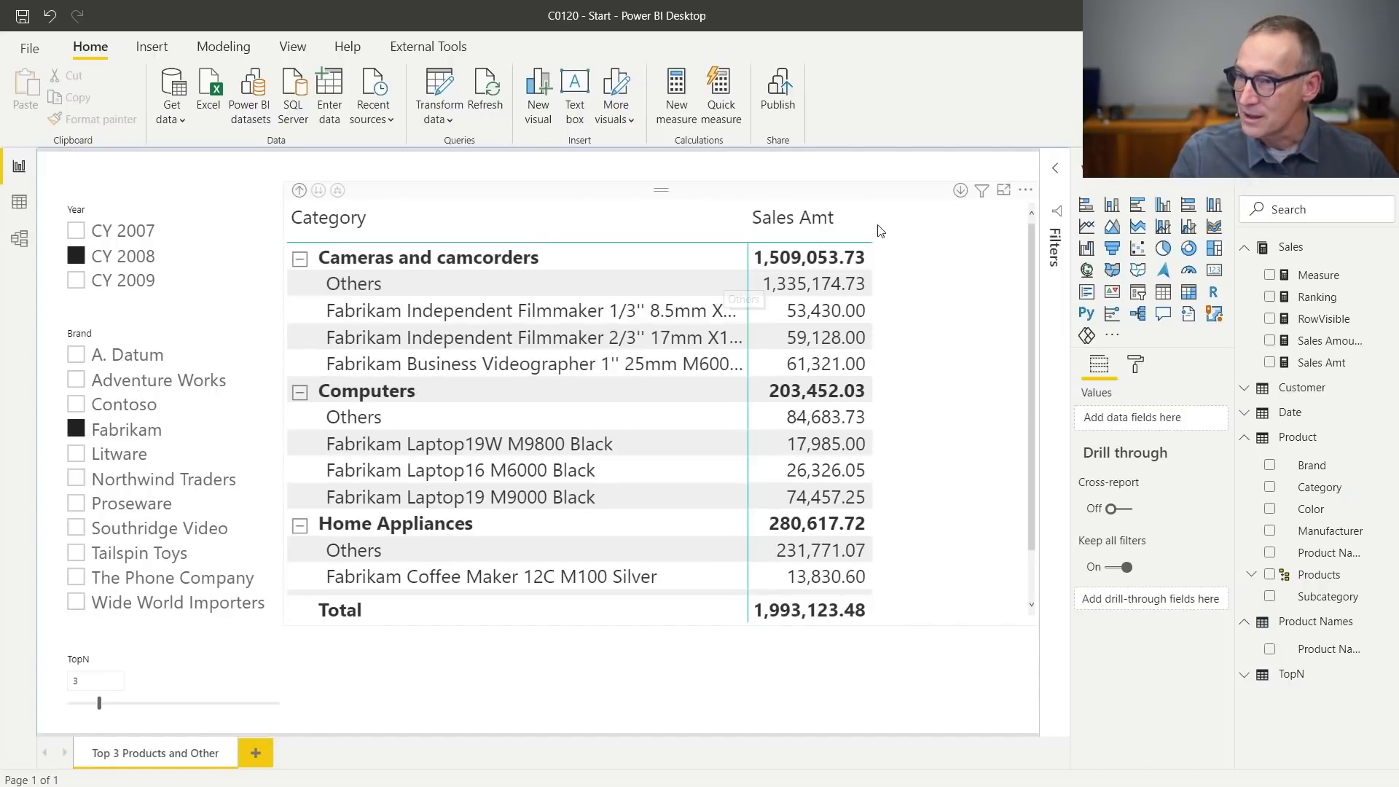
Restore the Ranking column to sort the matrix by it in ascending order, and collapse its width to hide it.
{"action": "left_click_drag", "start_coordinate": [871, 224], "coordinate": [959, 225]}
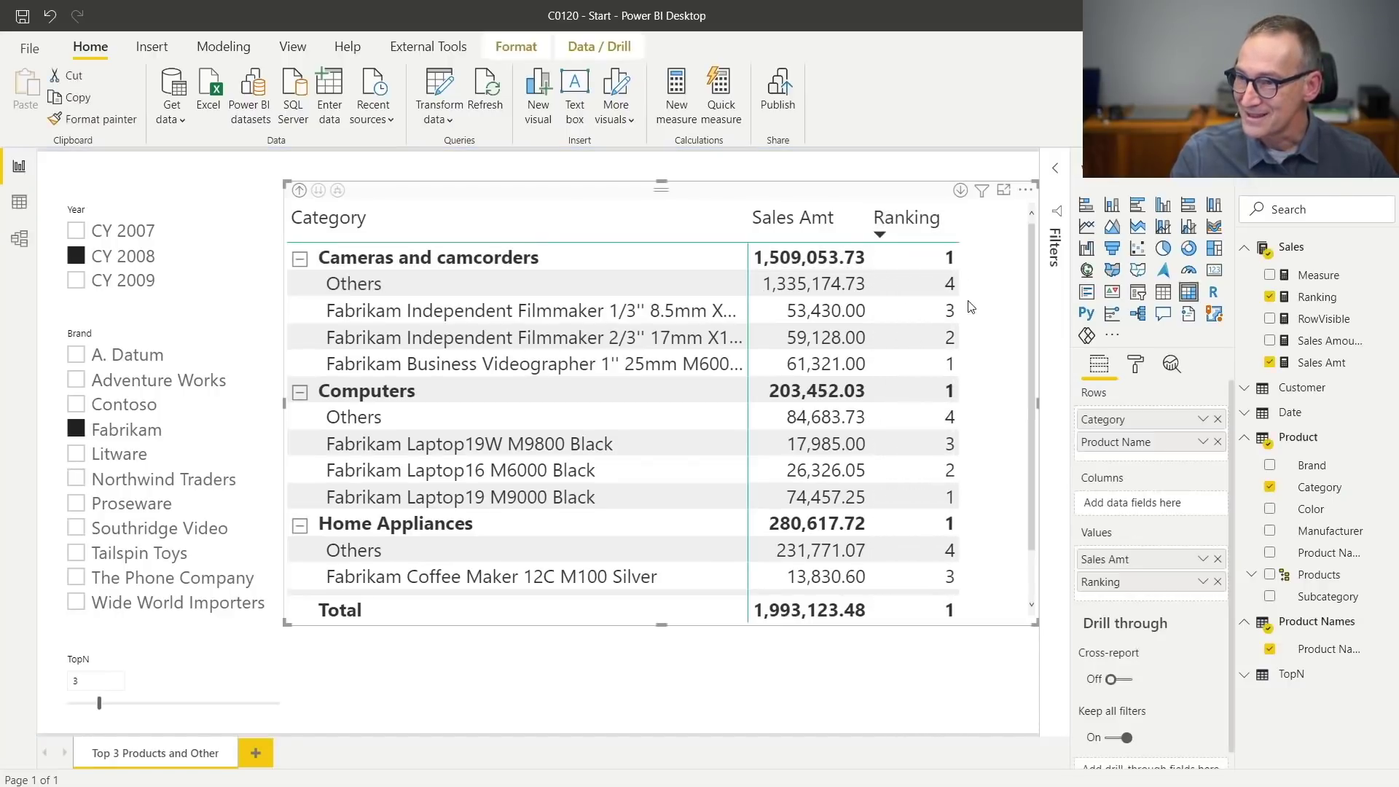
{"action": "left_click", "coordinate": [905, 224]}
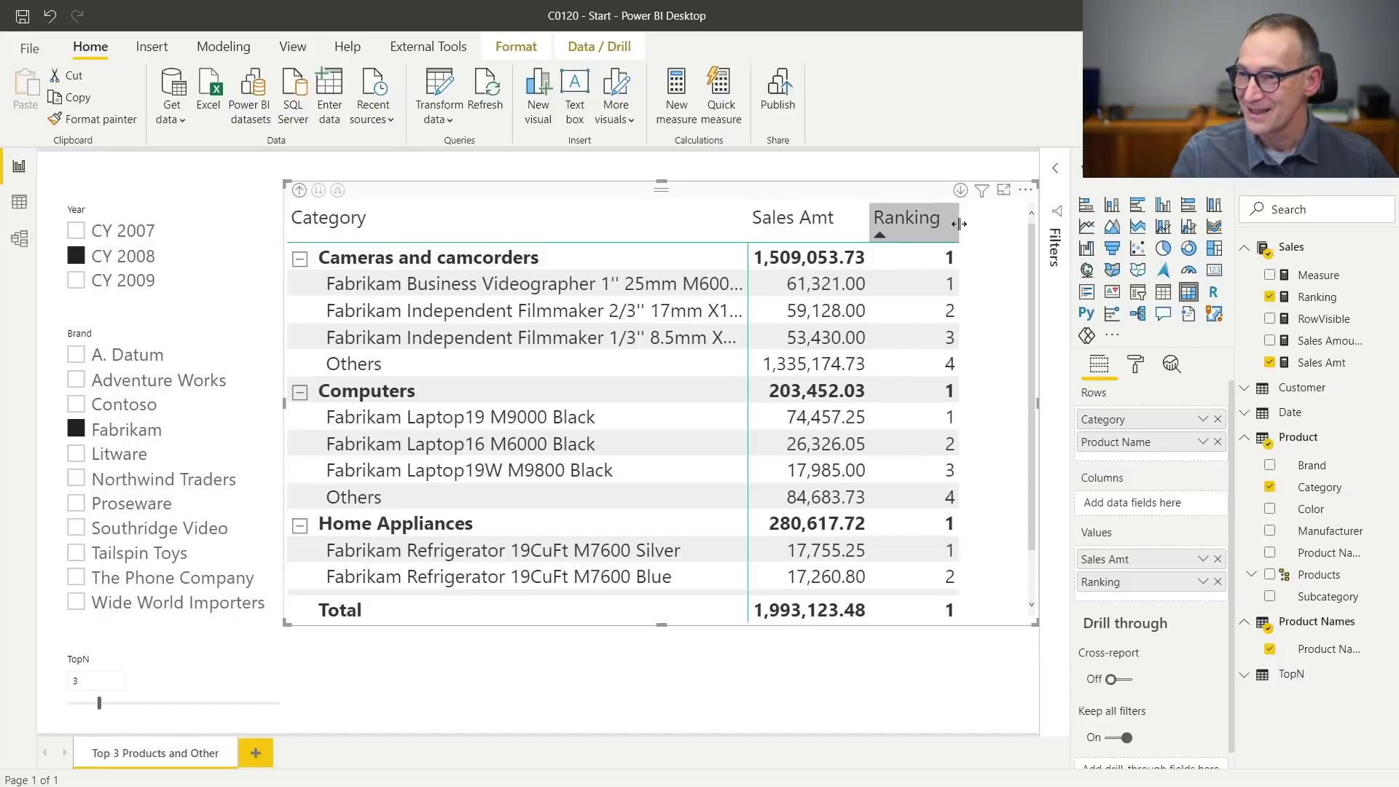
{"action": "left_click_drag", "start_coordinate": [955, 224], "coordinate": [872, 223]}
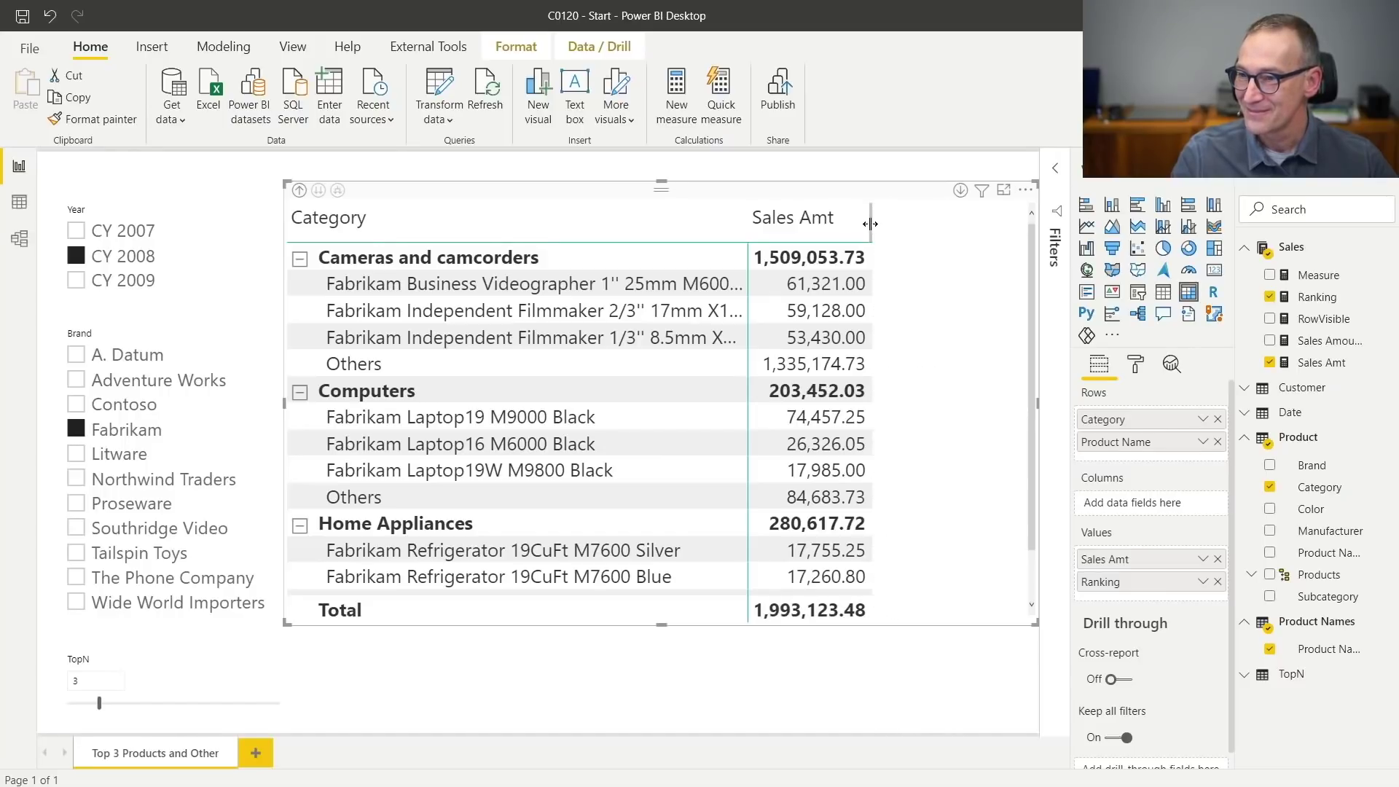
{"action": "left_click", "coordinate": [867, 634]}
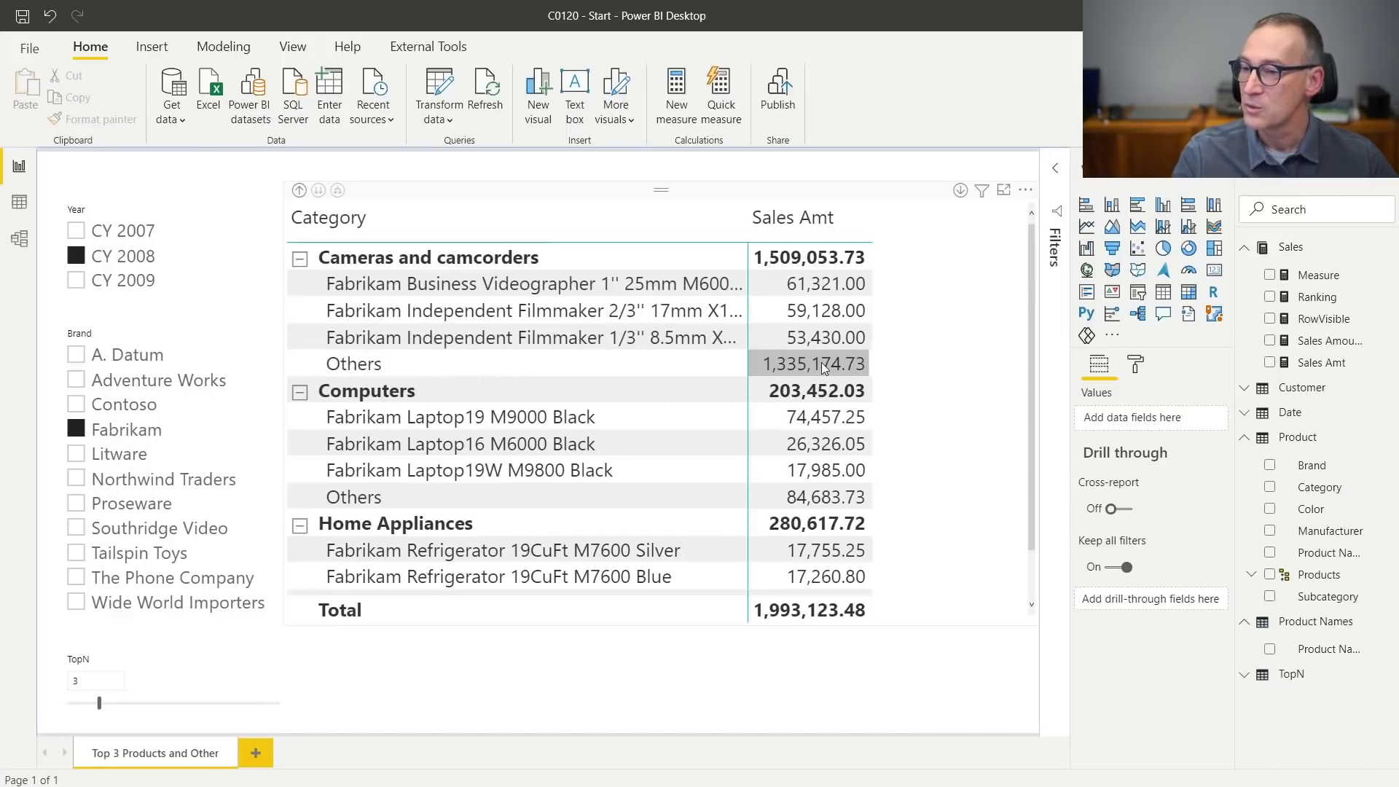
Filter the matrix by CY 2007, CY 2008 and finally CY 2009, and by the brand Contoso and finally Litware.
{"action": "left_click", "coordinate": [111, 237]}
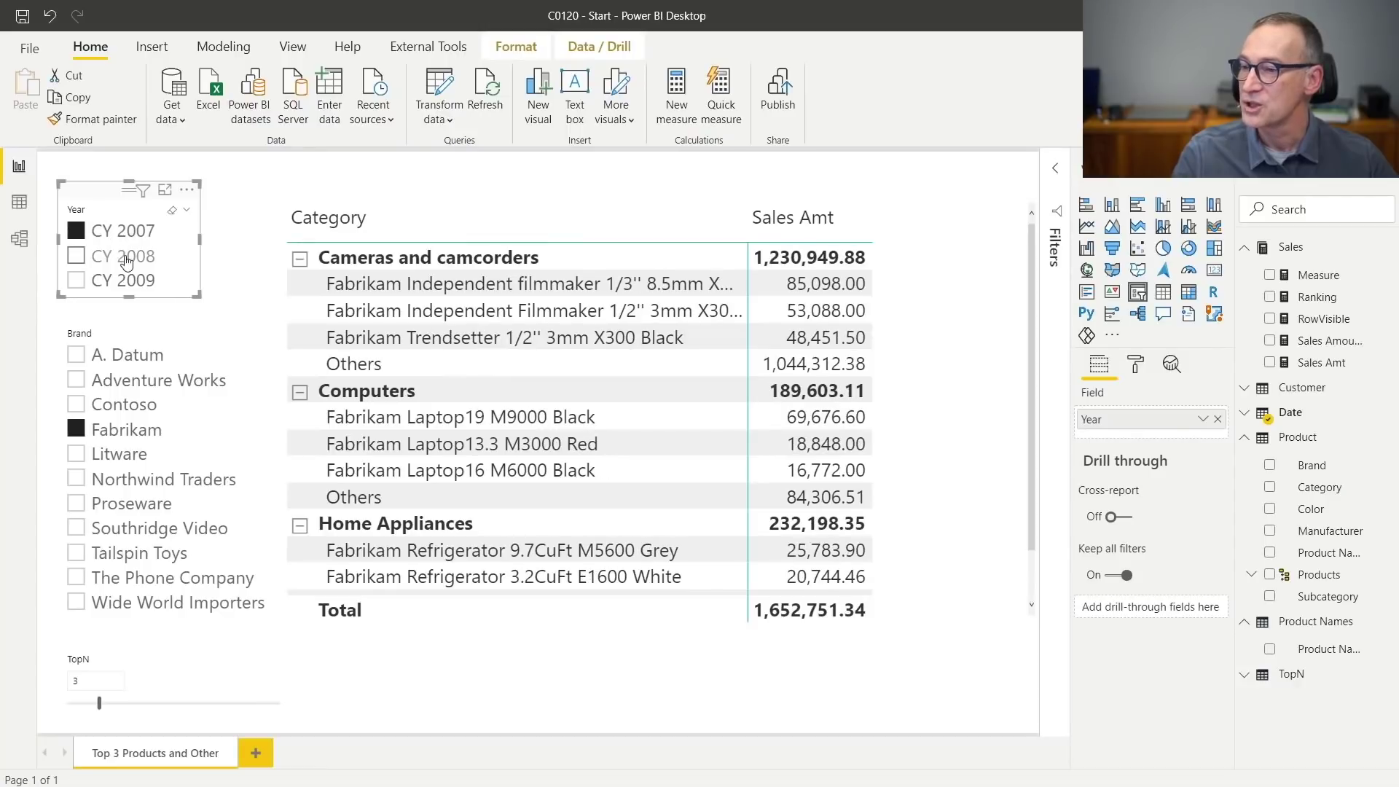
{"action": "left_click", "coordinate": [117, 256]}
{"action": "left_click", "coordinate": [126, 287]}
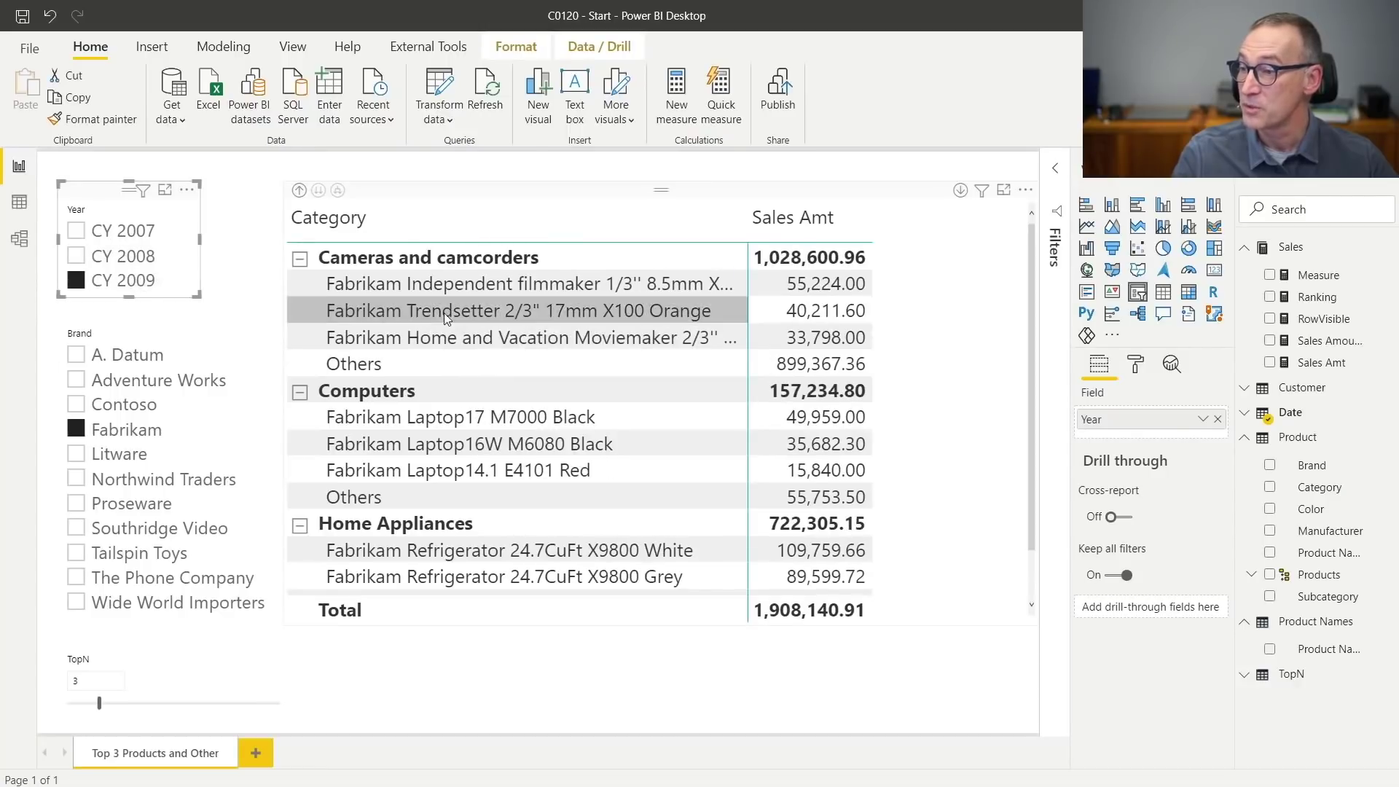
{"action": "left_click", "coordinate": [129, 405]}
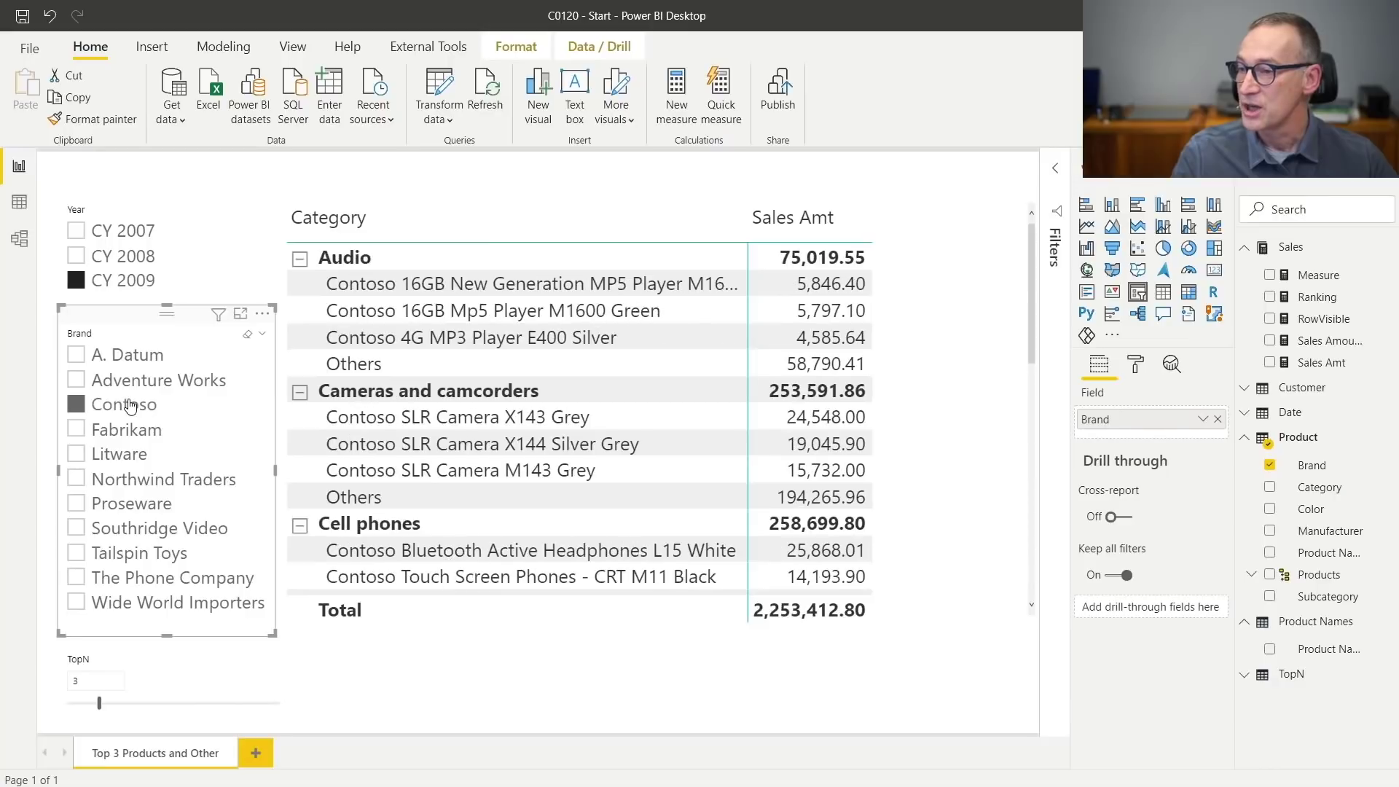
{"action": "left_click", "coordinate": [118, 454]}
Test the Others row with the TopN slicer at 2, 4 and again 2.
{"action": "left_click_drag", "start_coordinate": [100, 703], "coordinate": [89, 703]}
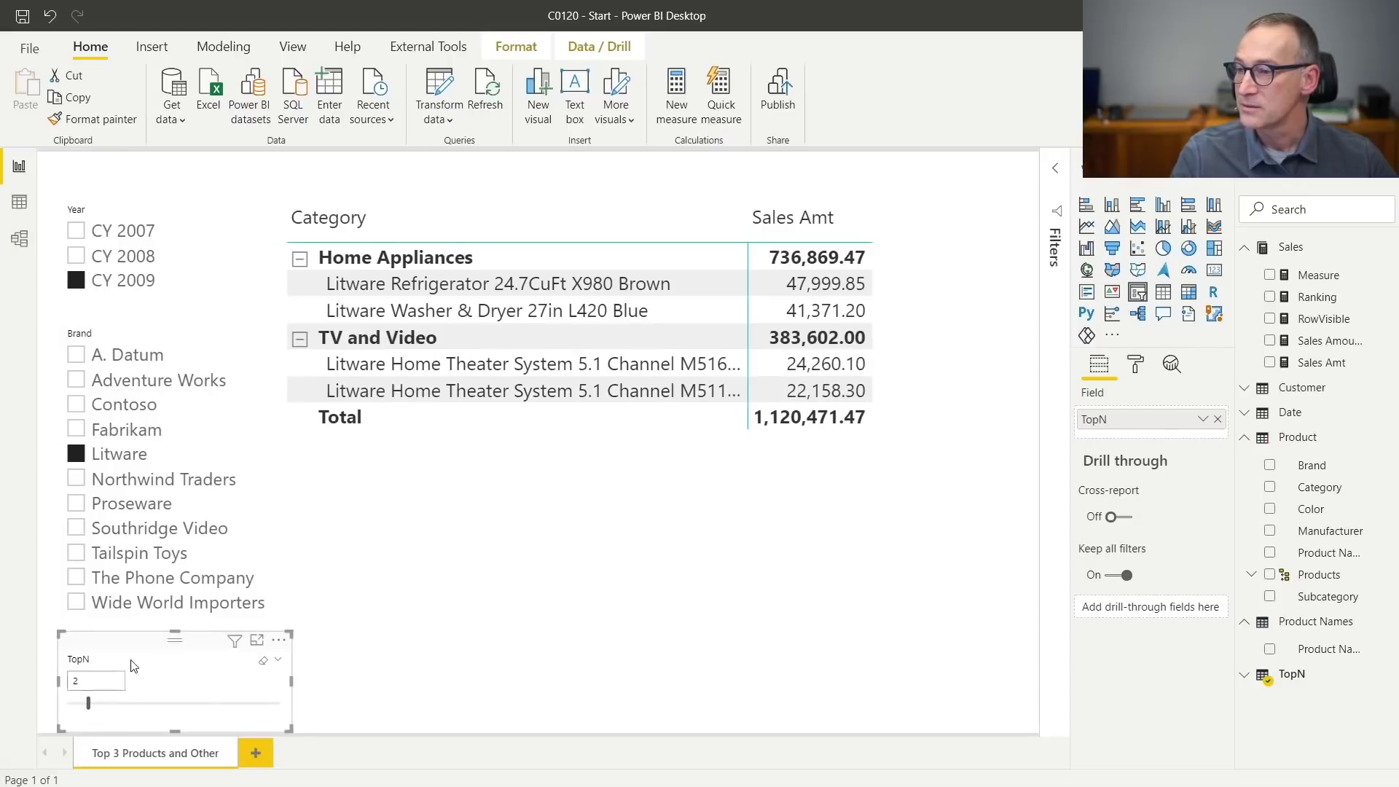
{"action": "left_click_drag", "start_coordinate": [88, 707], "coordinate": [111, 713]}
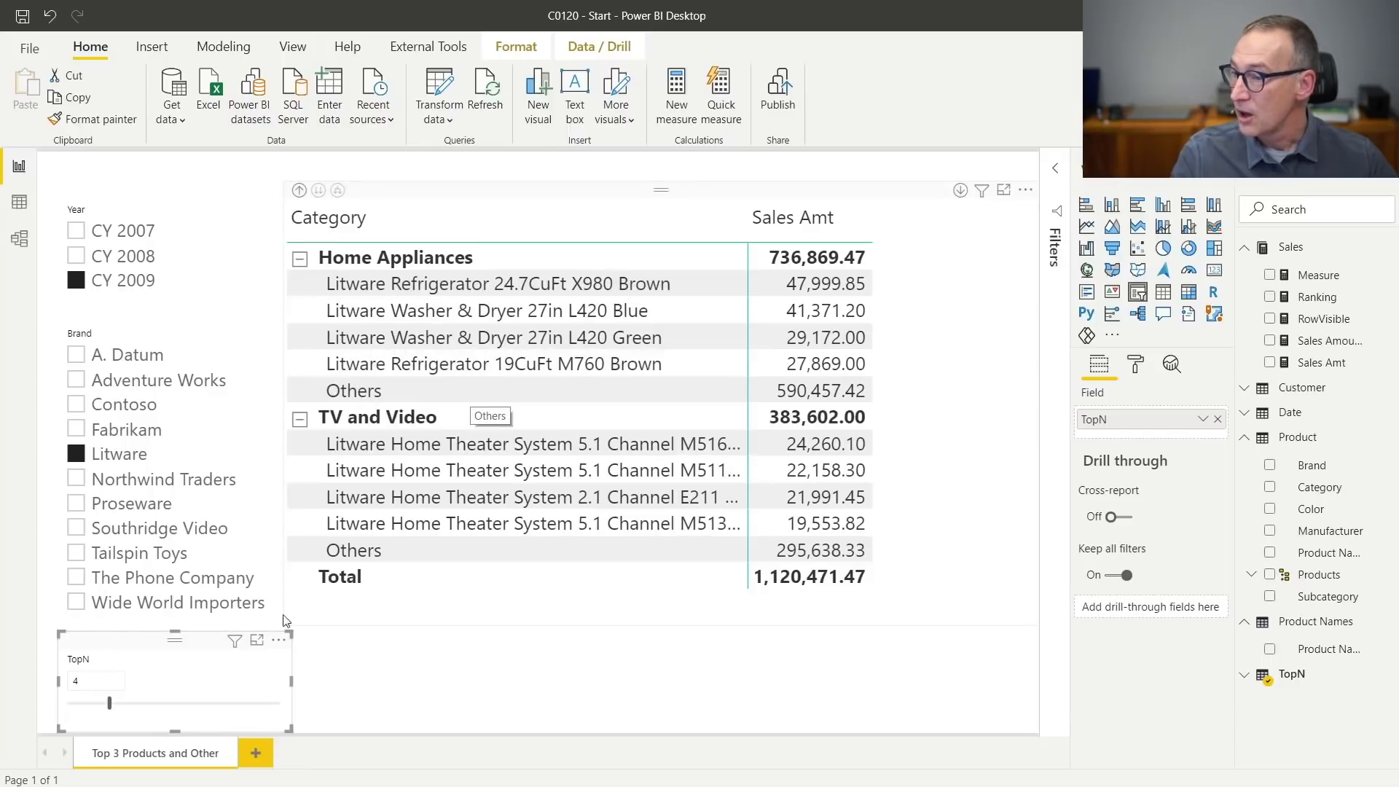
{"action": "left_click_drag", "start_coordinate": [109, 707], "coordinate": [90, 709]}
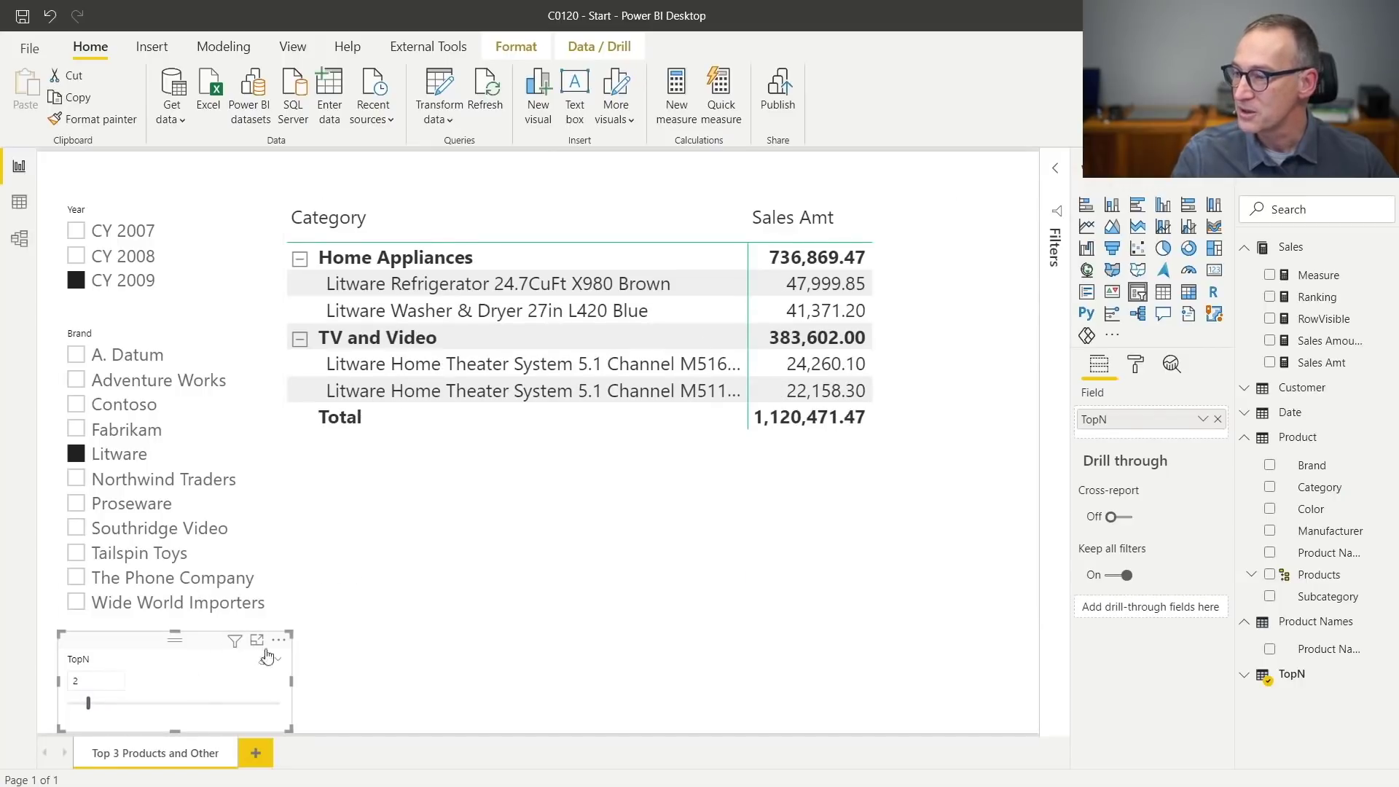
Replace the fixed 4 returned for IsOtherSelected in the Ranking measure with ProductsToRank + 1 and commit the formula.
{"action": "left_click", "coordinate": [1316, 297]}
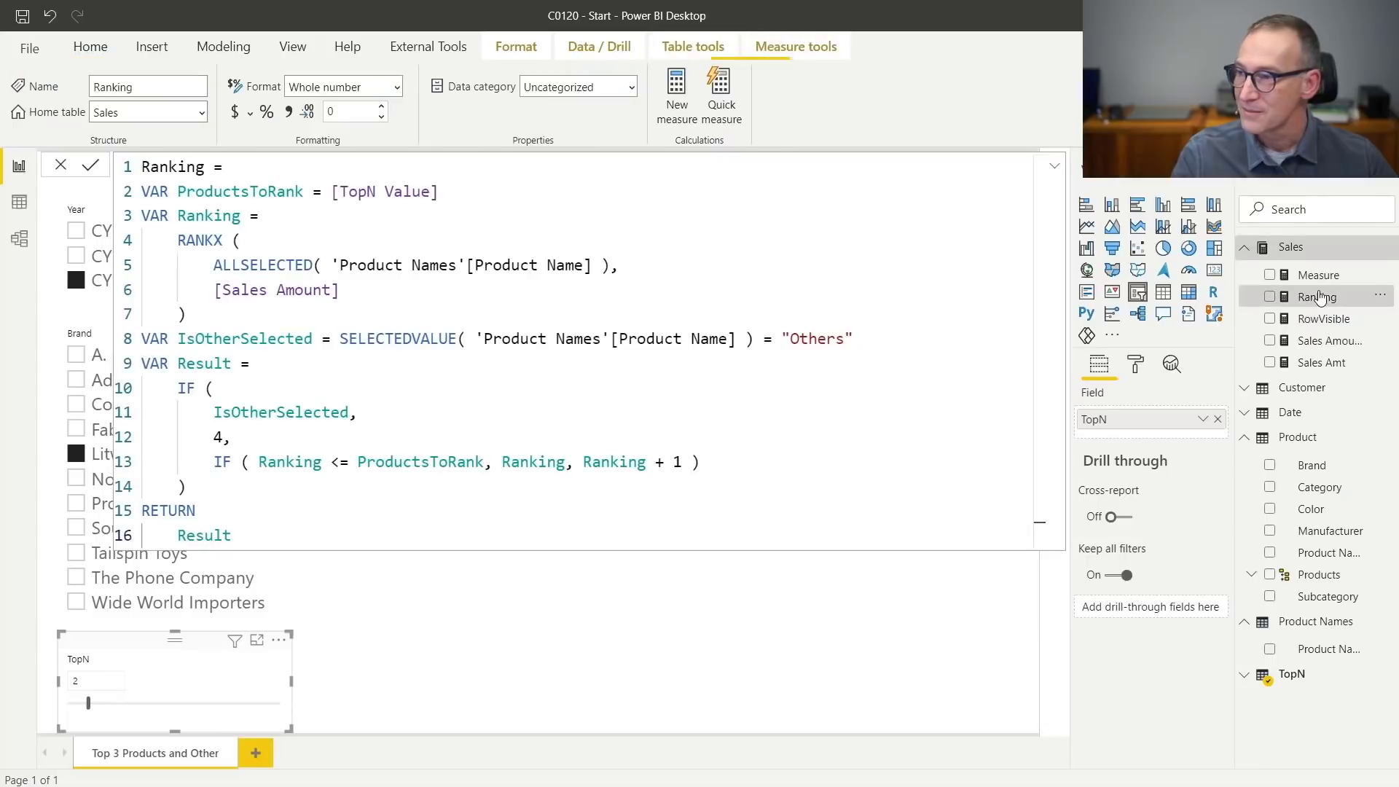
{"action": "left_click", "coordinate": [227, 442]}
{"action": "key", "text": "BackSpace"}
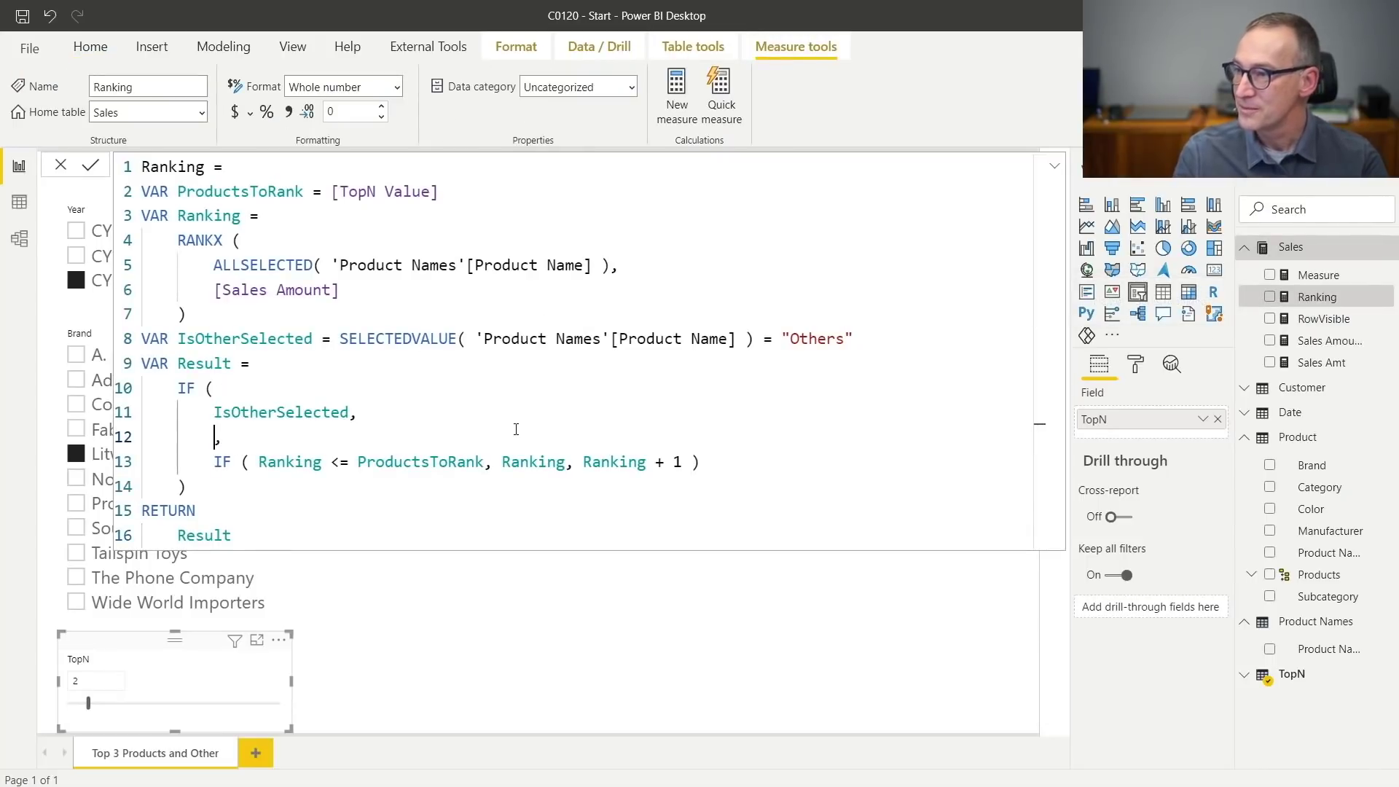
{"action": "type", "text": "ProductsToRank +"}
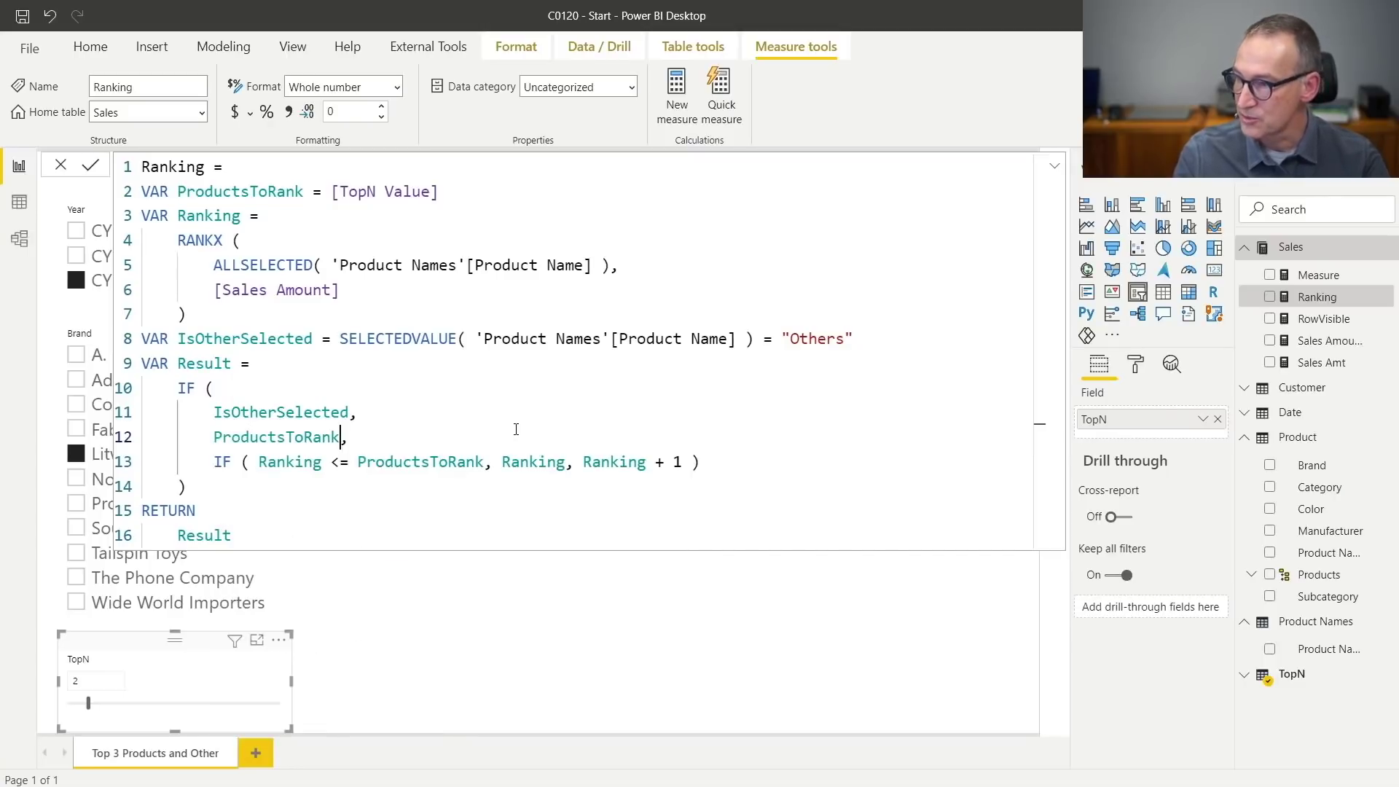
{"action": "type", "text": " 1"}
{"action": "key", "text": "Down"}
{"action": "key", "text": "Down"}
{"action": "key", "text": "Down"}
{"action": "key", "text": "Down"}
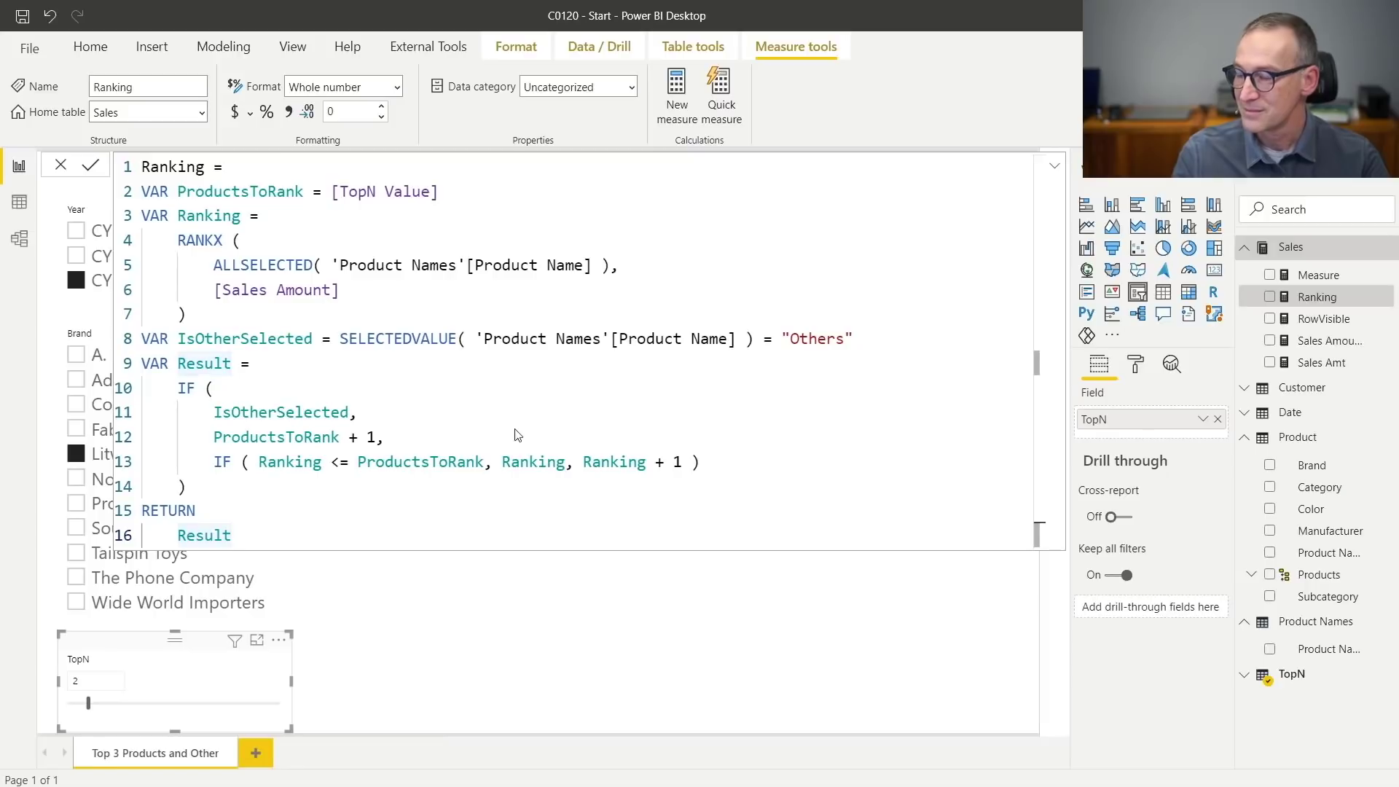
{"action": "key", "text": "Return"}
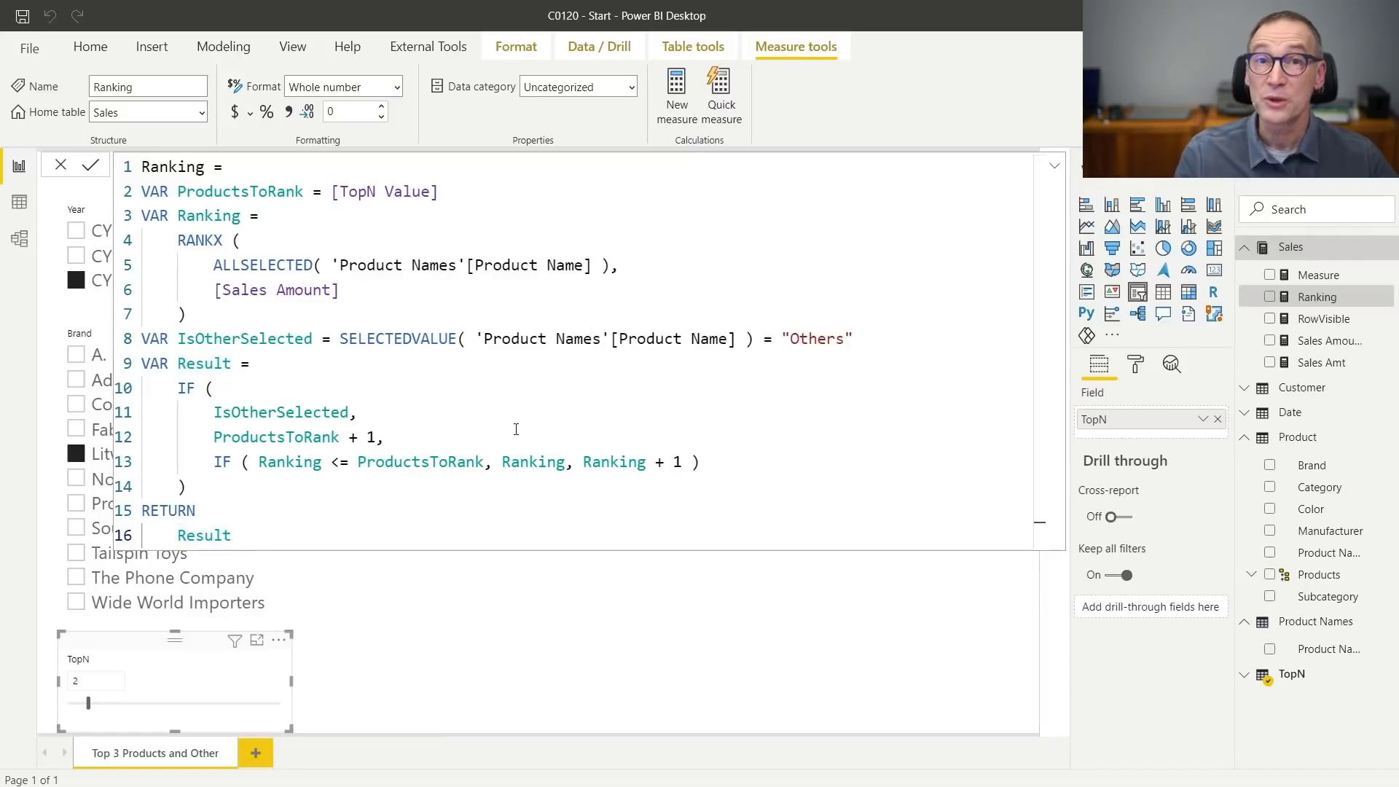
{"action": "left_click", "coordinate": [561, 647]}
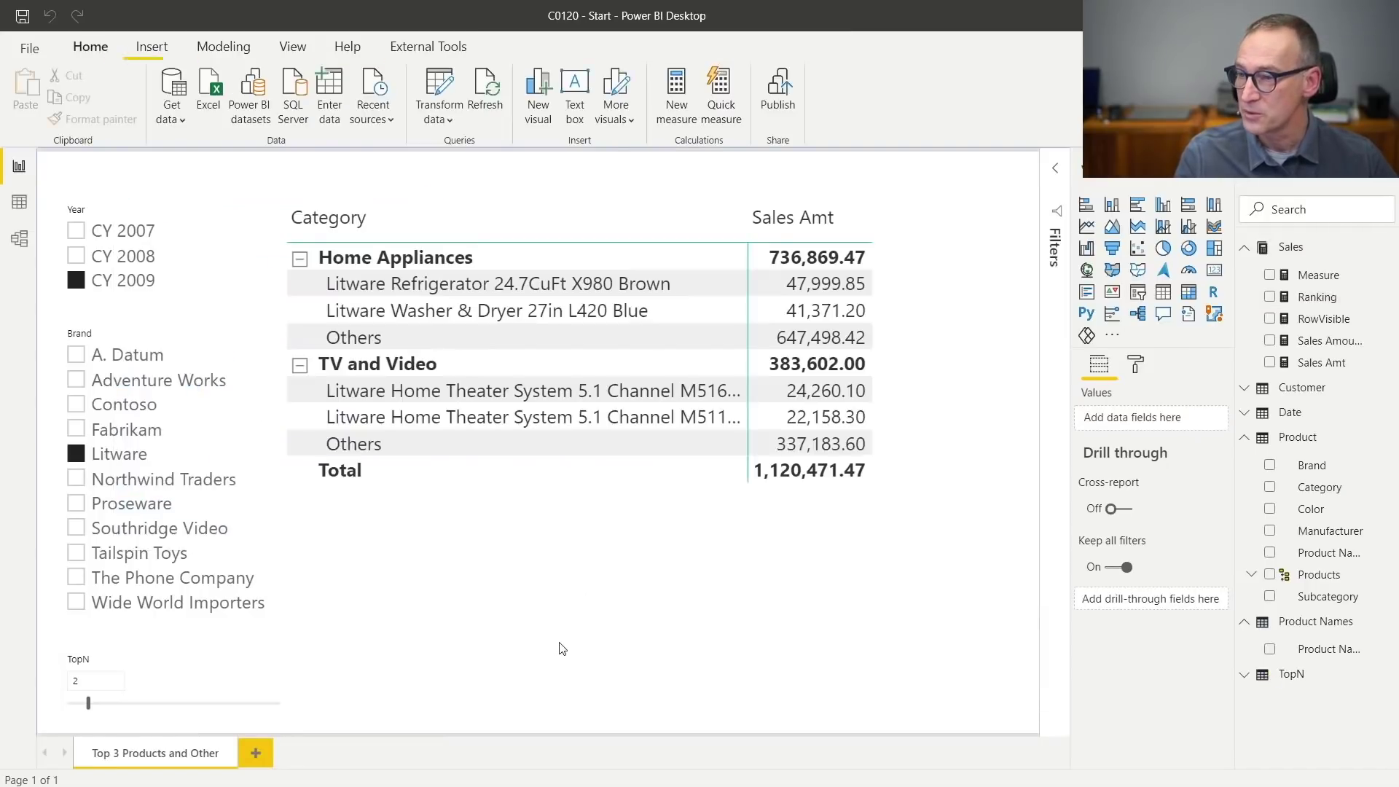
Check the matrix with the TopN slicer at 4, and set it to 3.
{"action": "left_click_drag", "start_coordinate": [88, 704], "coordinate": [114, 716]}
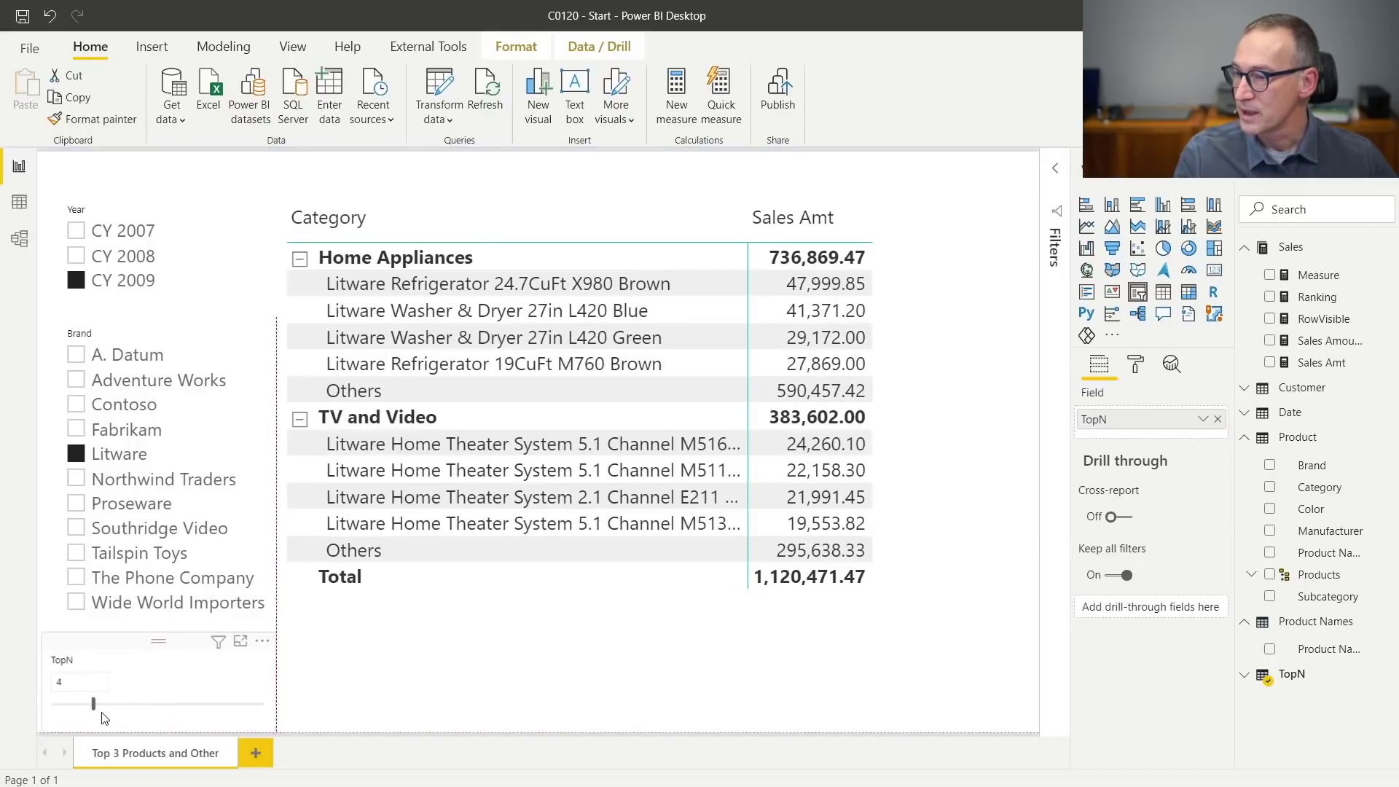
{"action": "left_click_drag", "start_coordinate": [124, 716], "coordinate": [109, 714]}
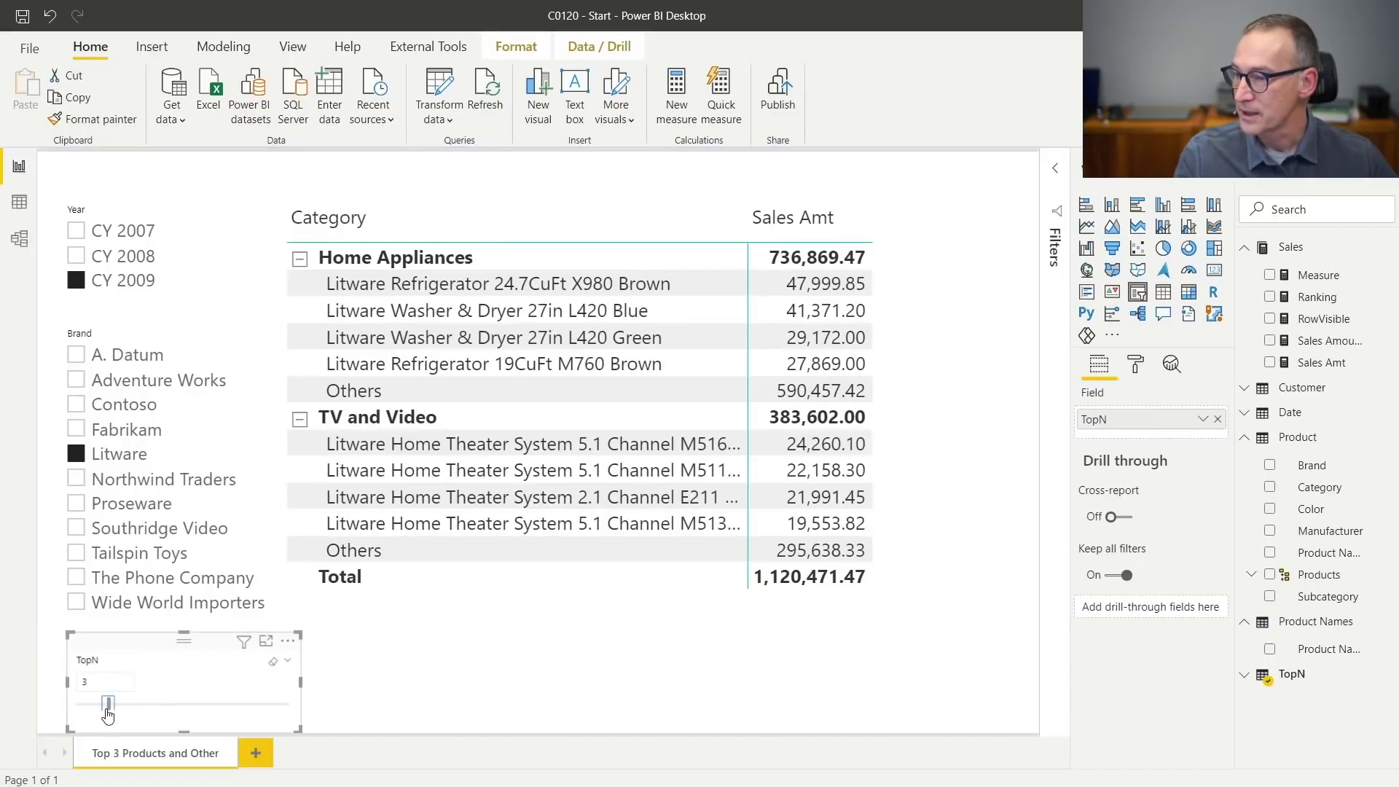
{"action": "left_click", "coordinate": [411, 711]}
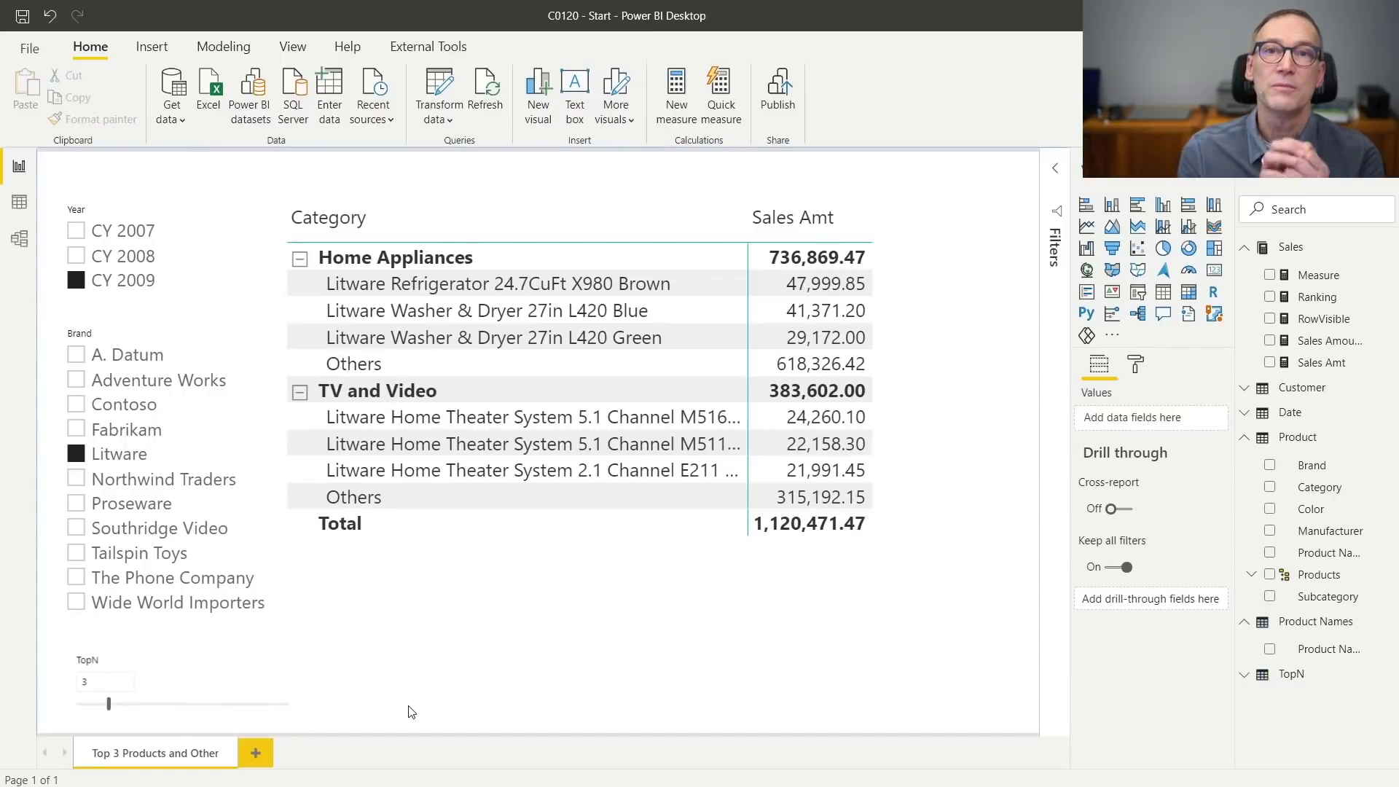